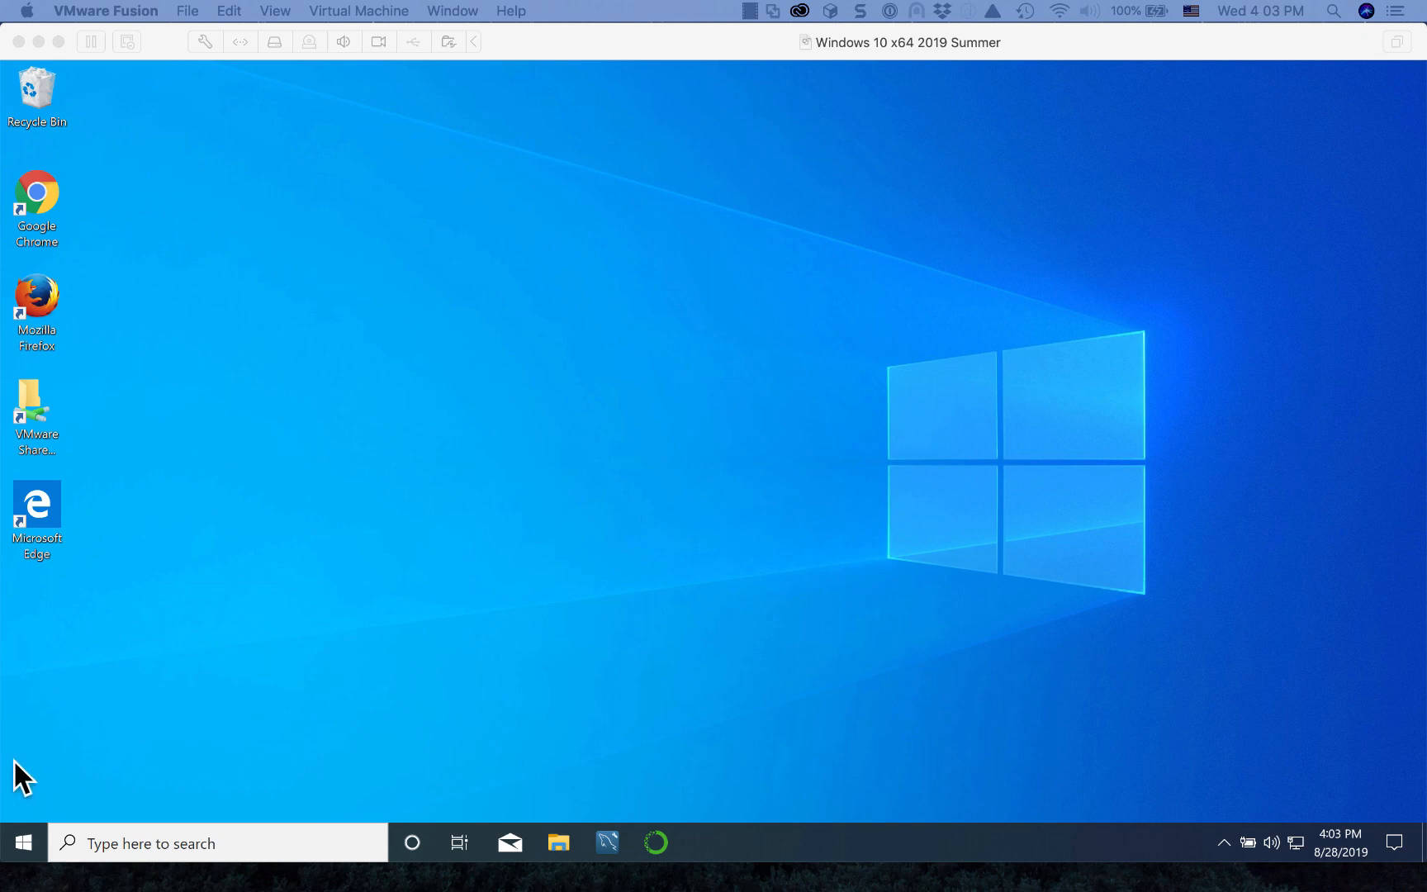
# Step: In the Start menu app list, scroll to J and expand the JetBrains Toolbox folder
pyautogui.click(24, 846)
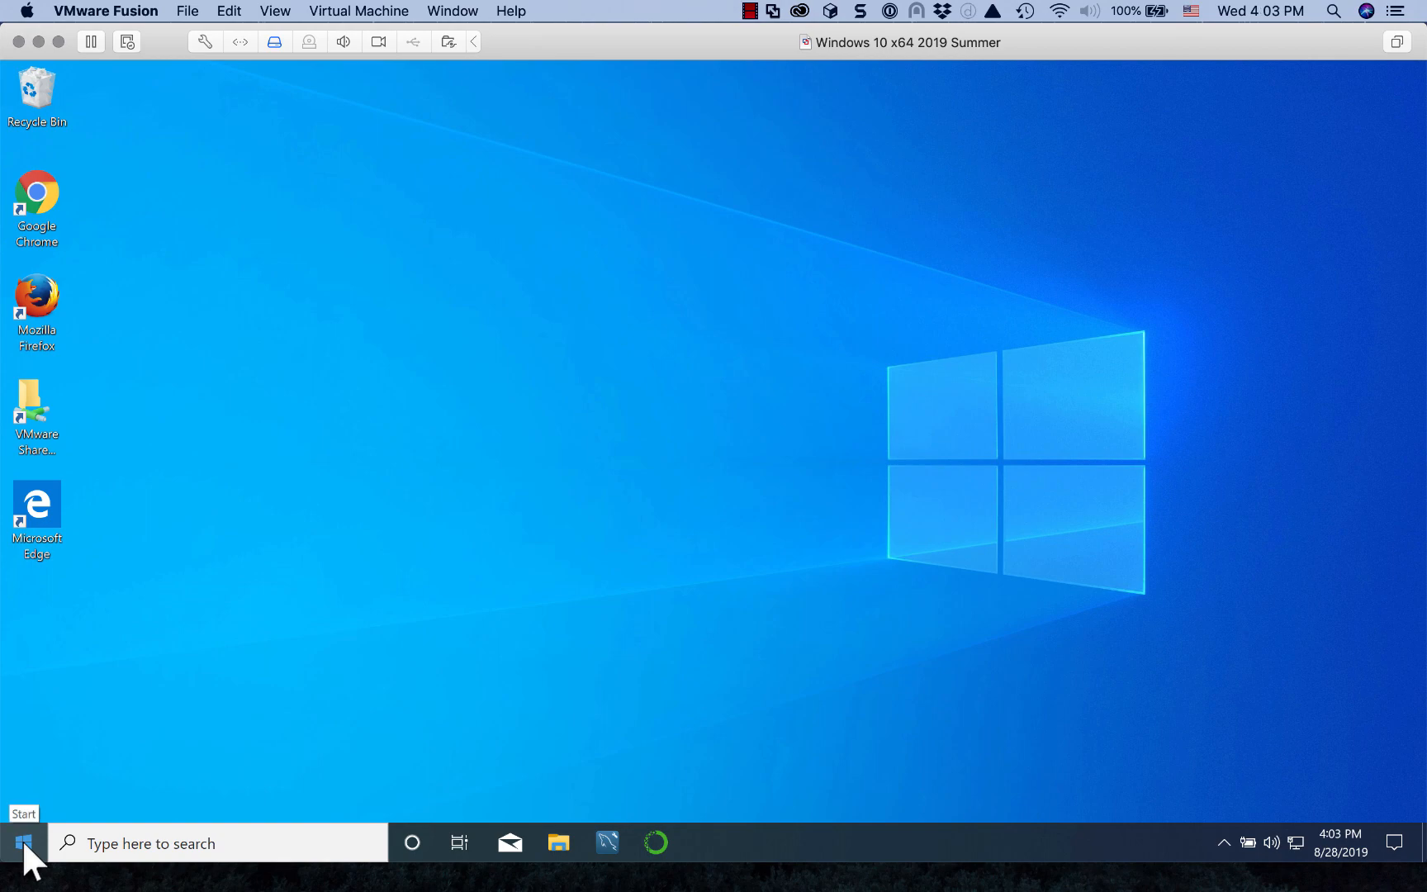
pyautogui.click(22, 840)
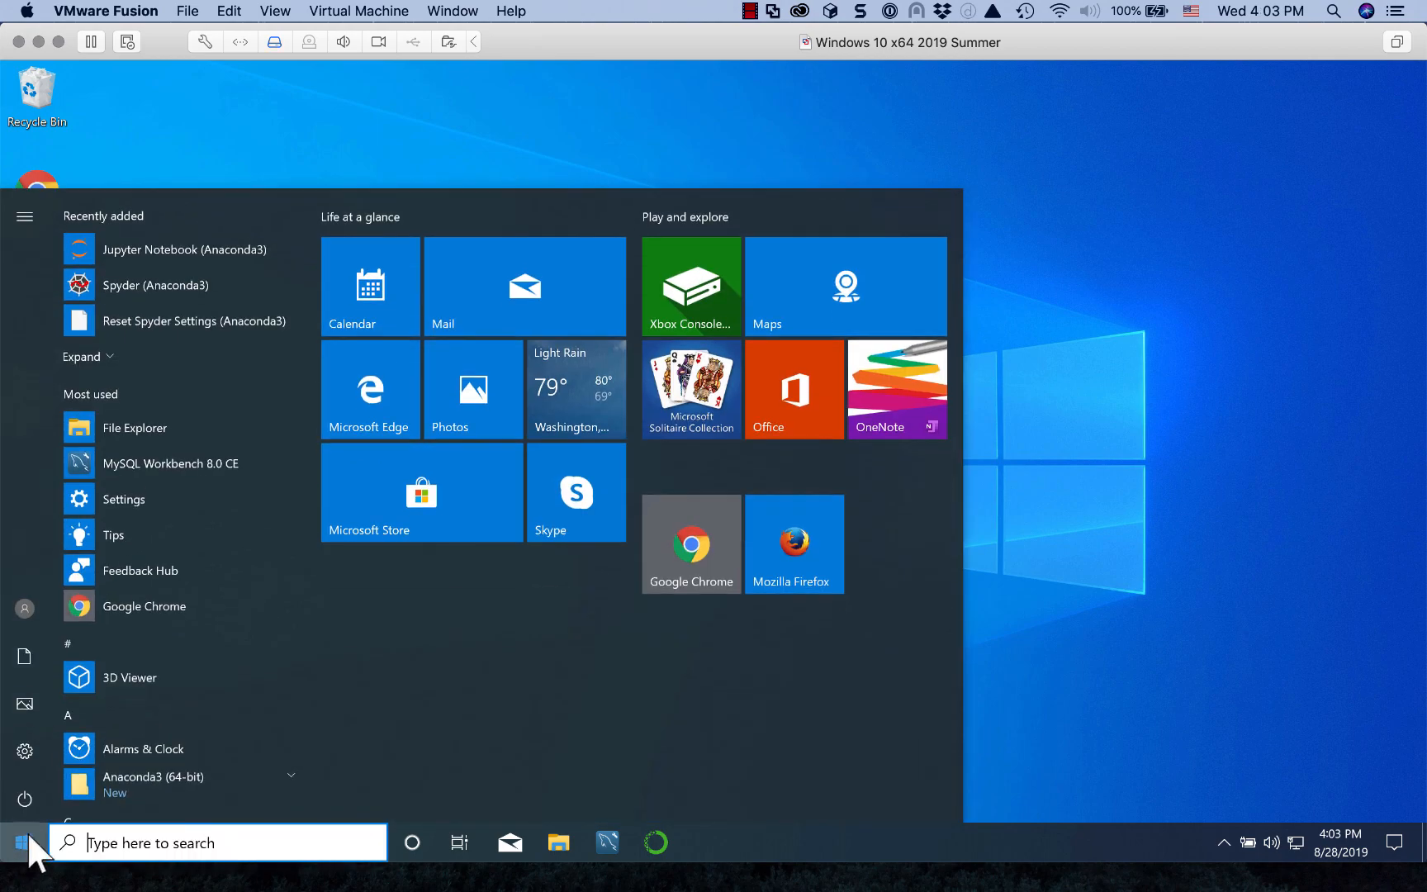
pyautogui.scroll(-3, 108, 670)
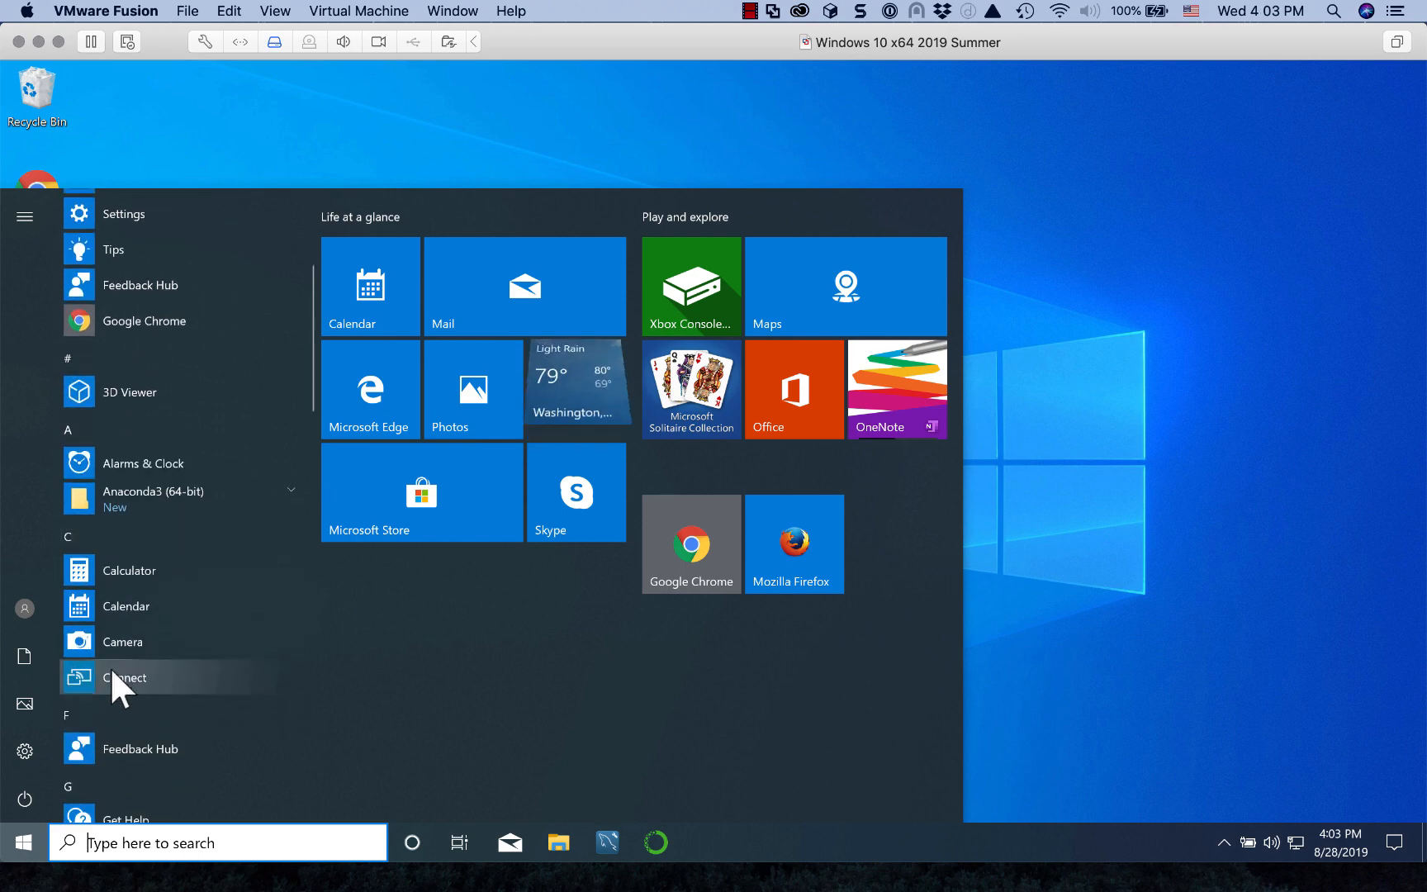
pyautogui.scroll(-6, 112, 671)
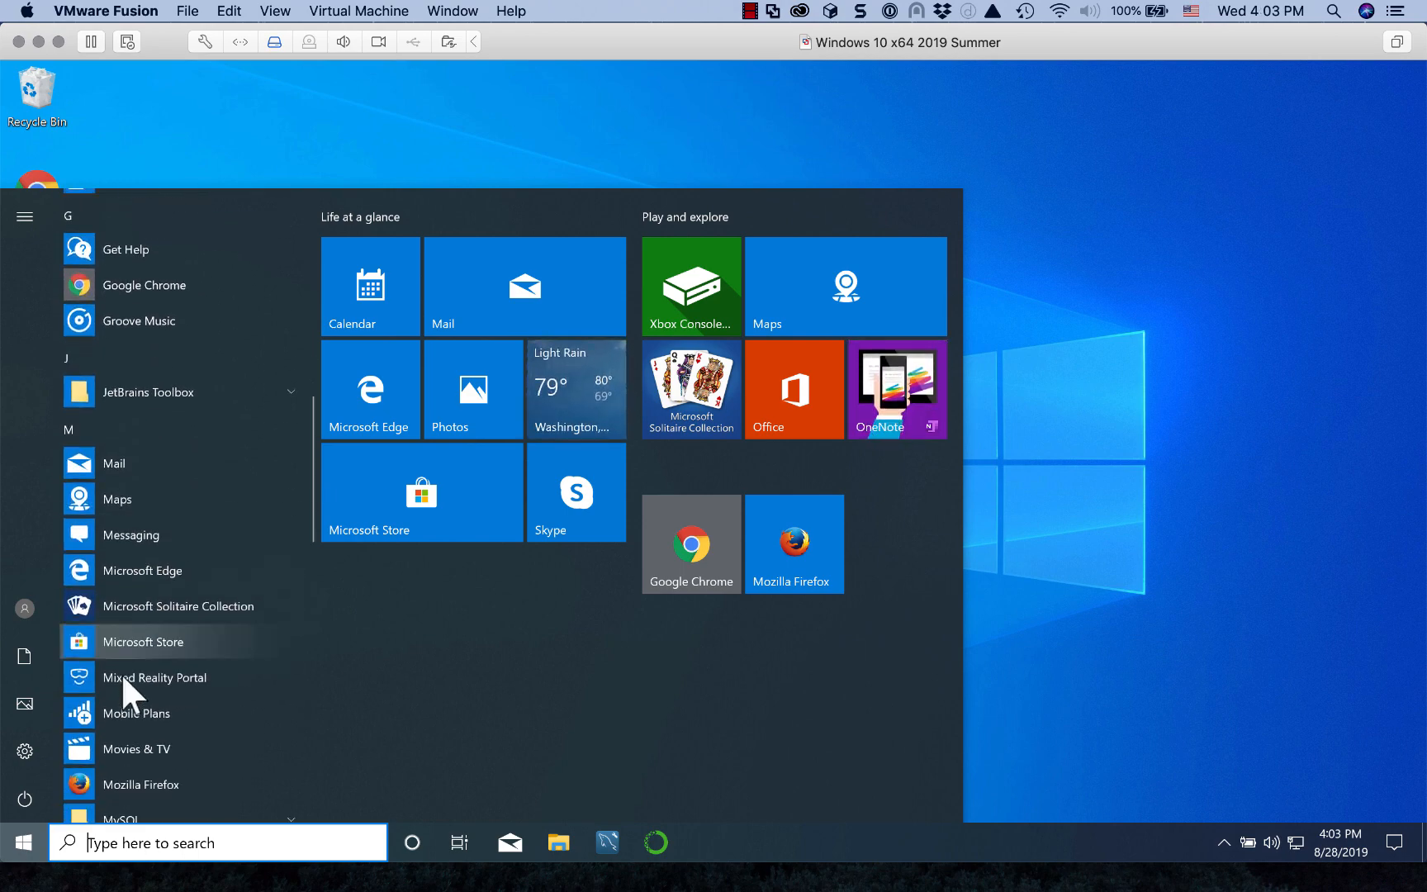
pyautogui.click(295, 390)
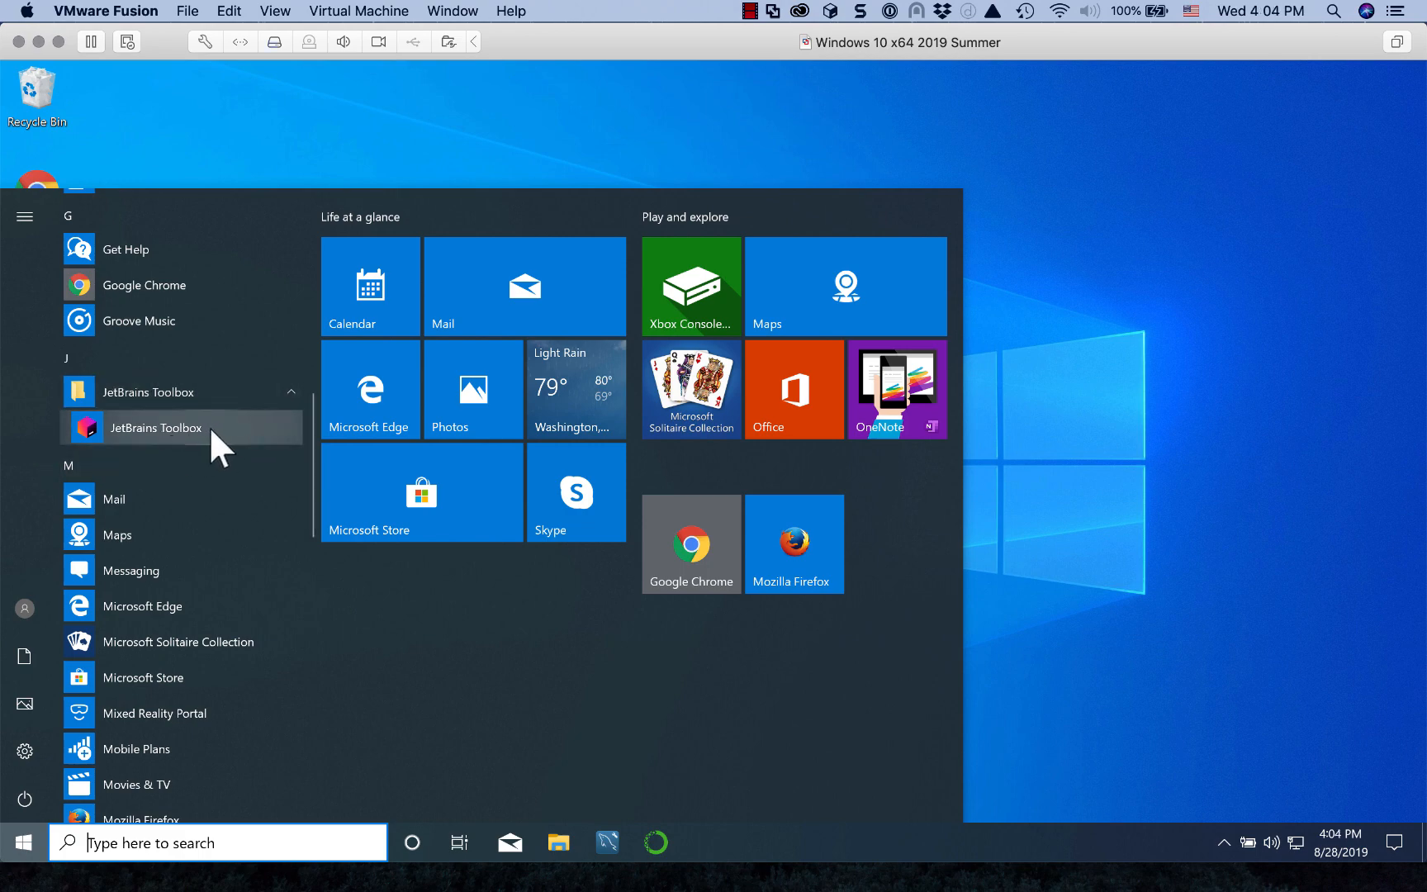
# Step: Open Task Manager from the taskbar in its detailed process view
pyautogui.click(1046, 432)
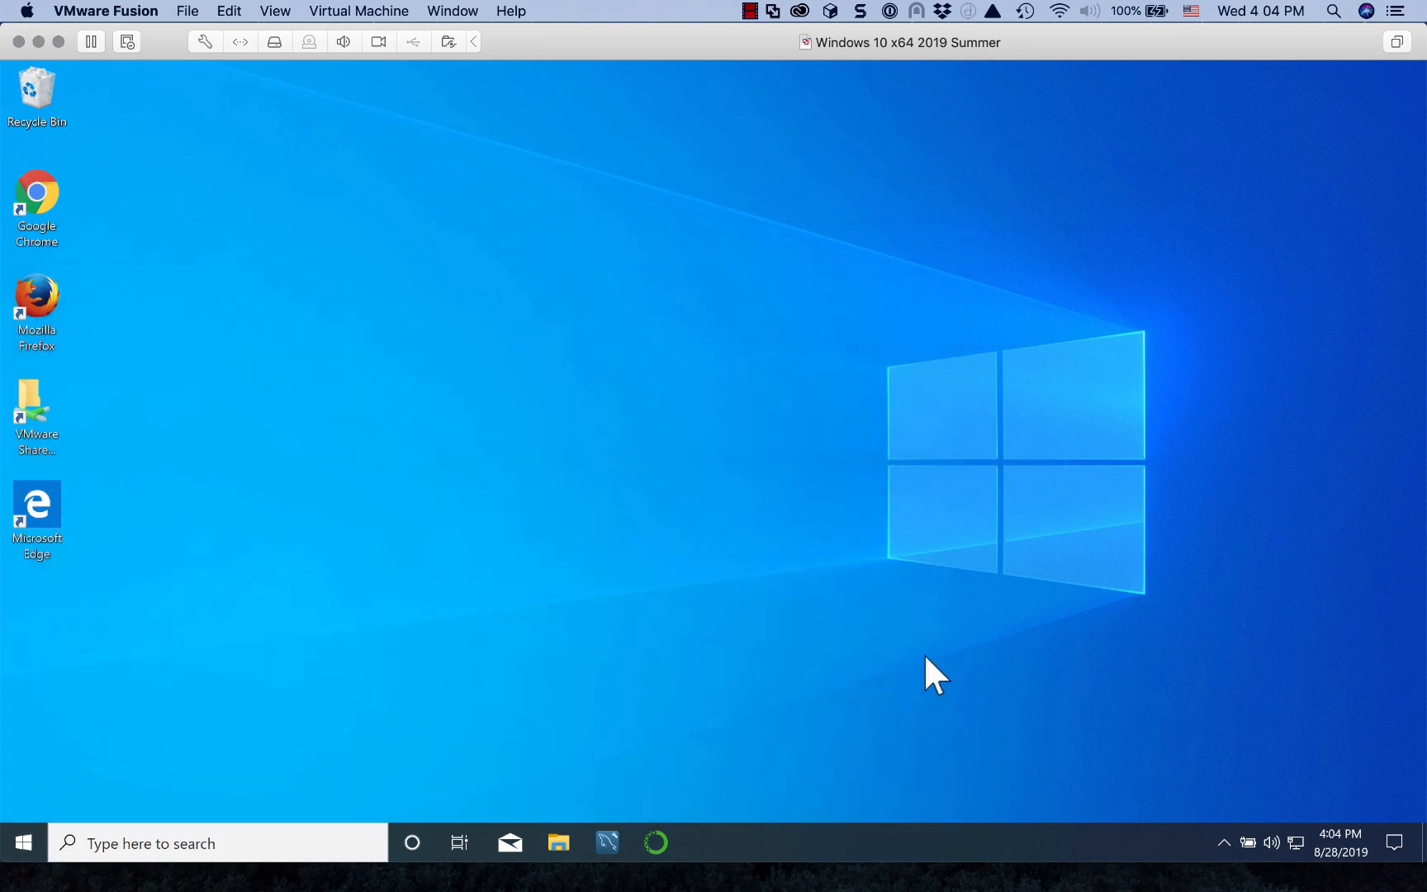
pyautogui.rightClick(844, 838)
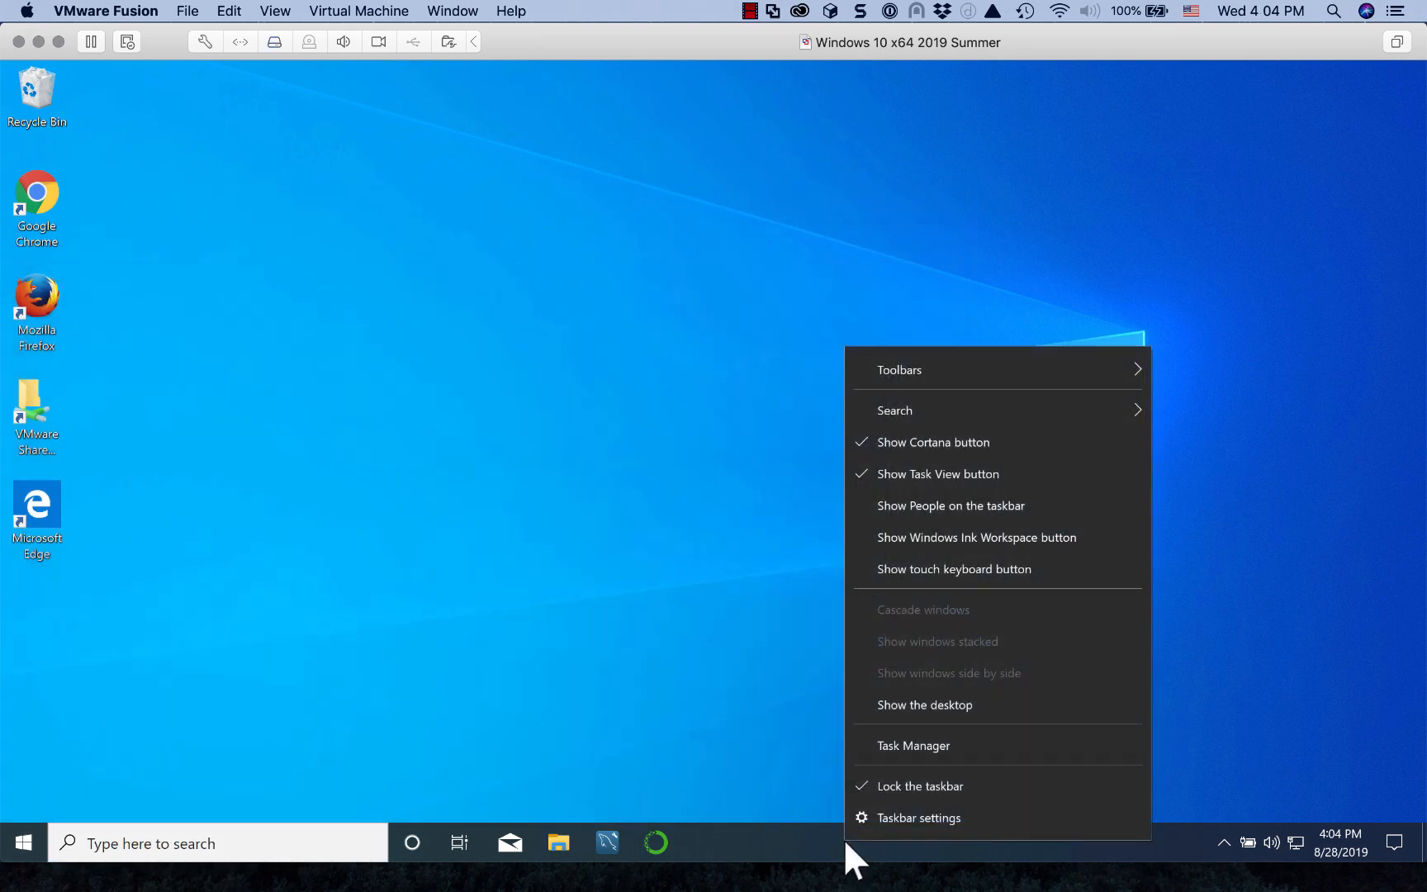
pyautogui.click(932, 742)
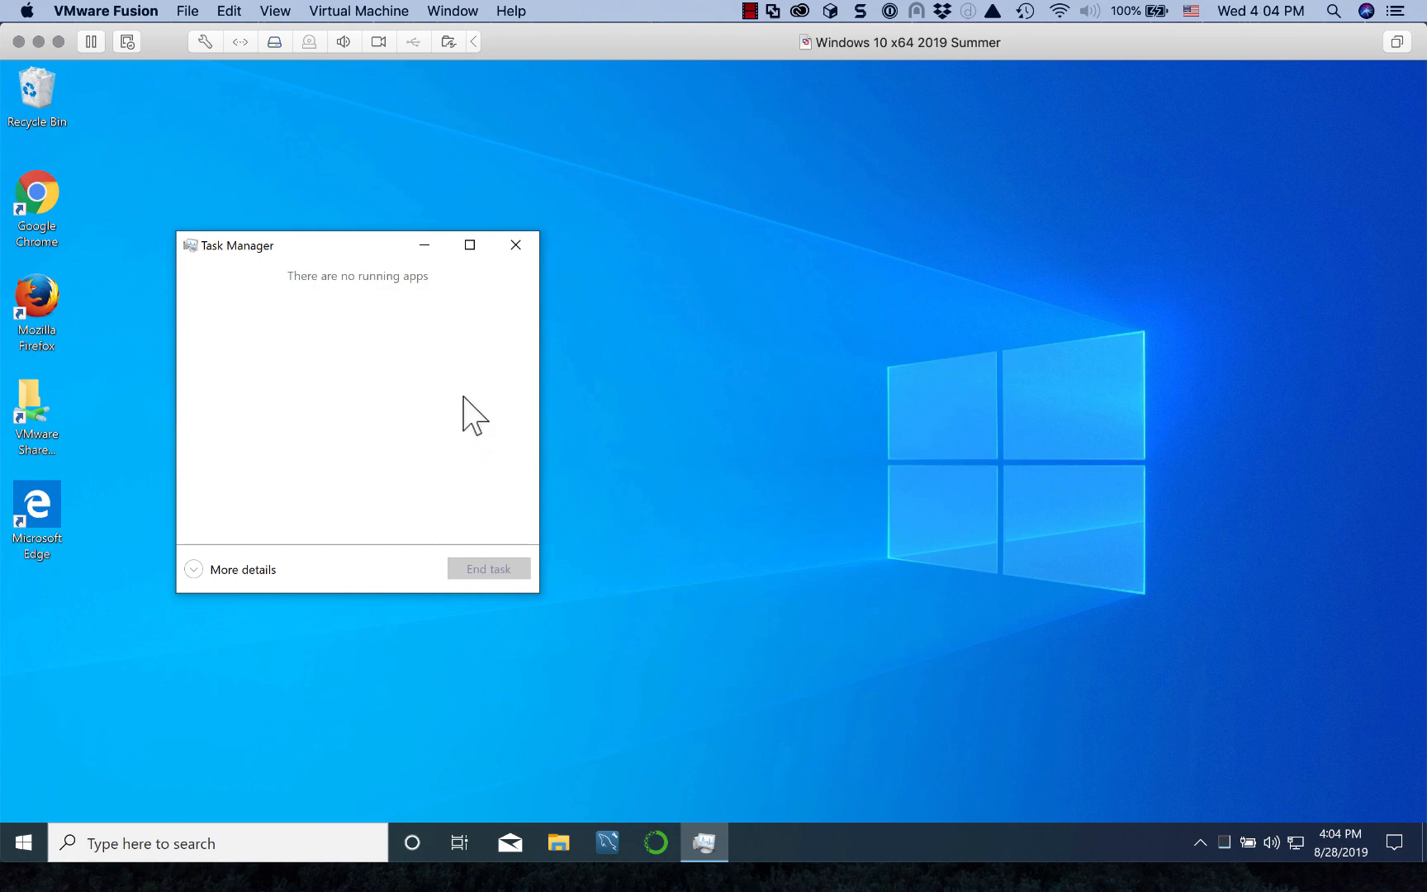
pyautogui.click(233, 570)
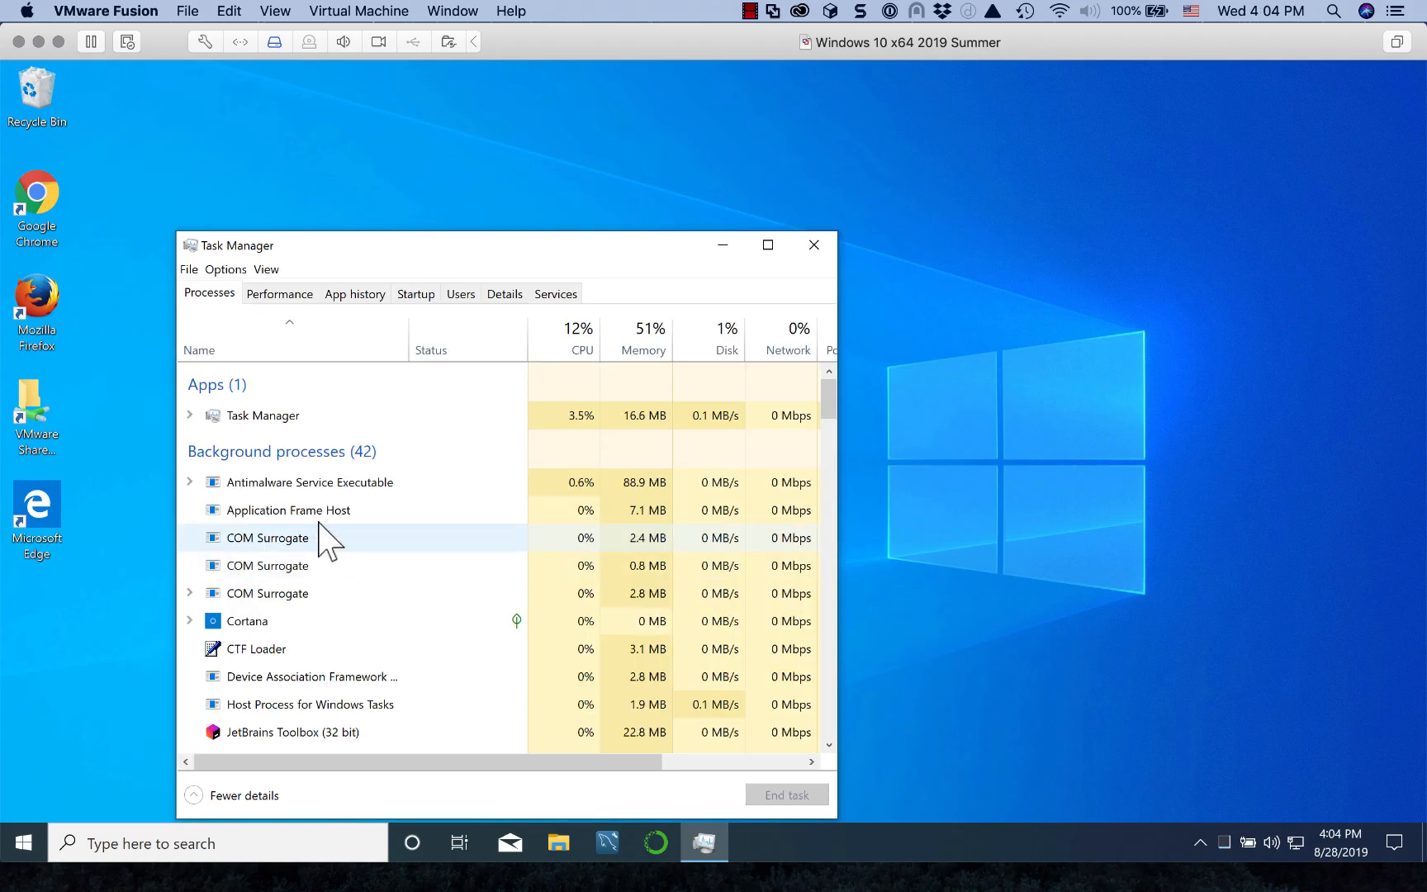
# Step: End the JetBrains Toolbox process and close Task Manager
pyautogui.scroll(-1, 326, 533)
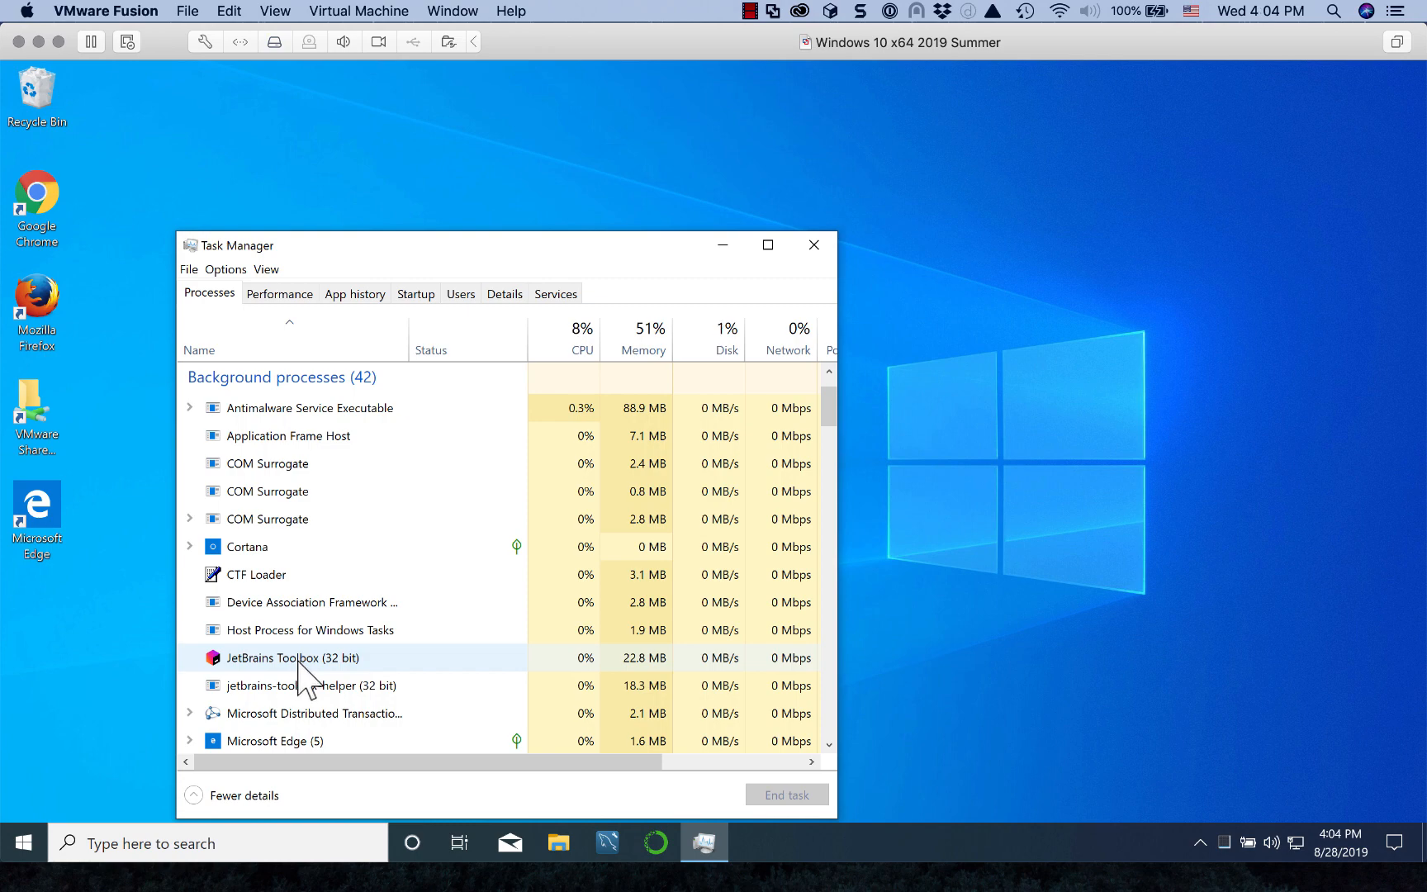
pyautogui.click(273, 658)
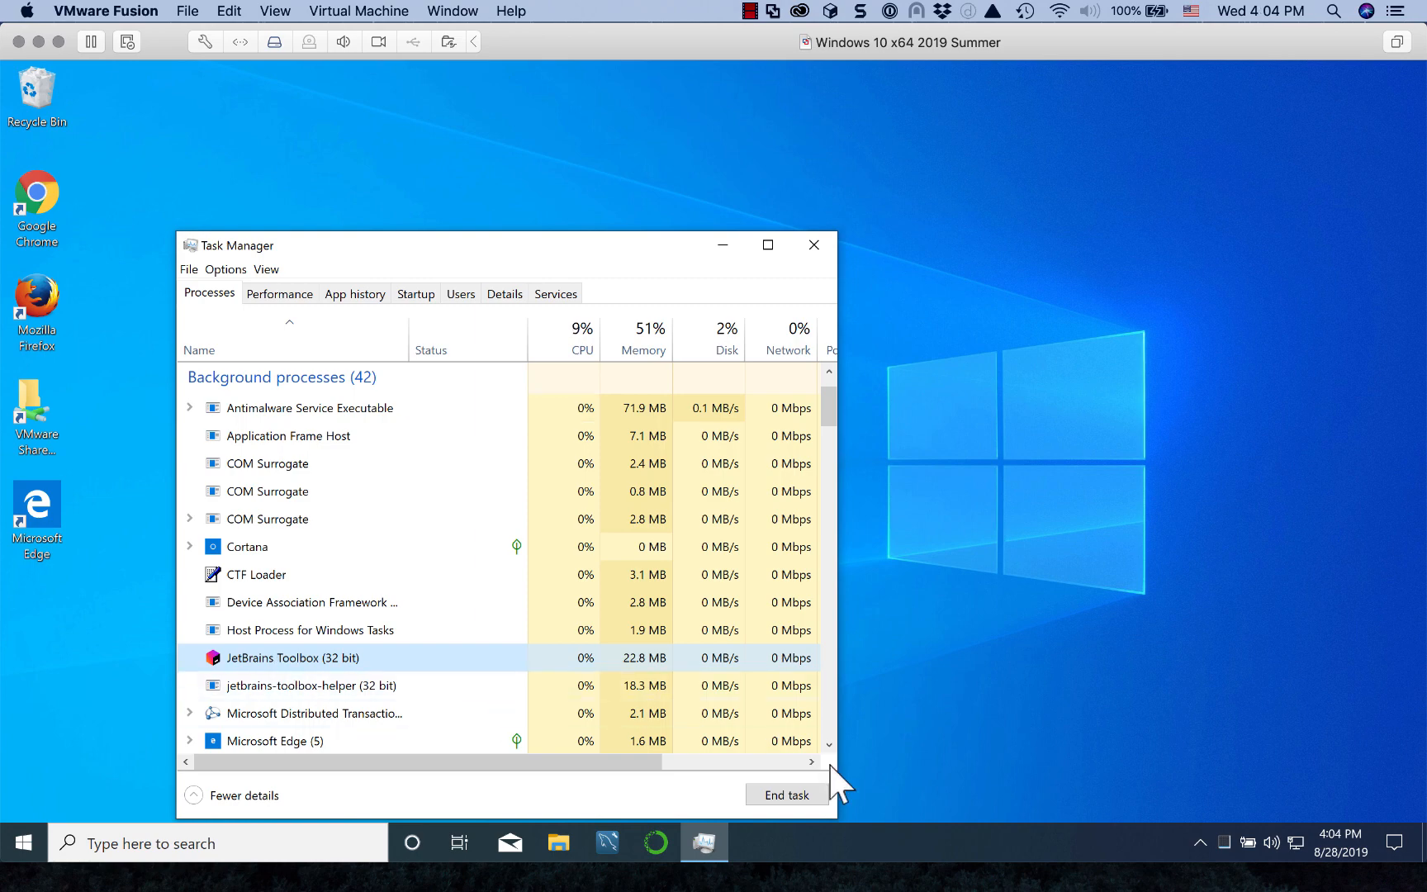
pyautogui.click(799, 796)
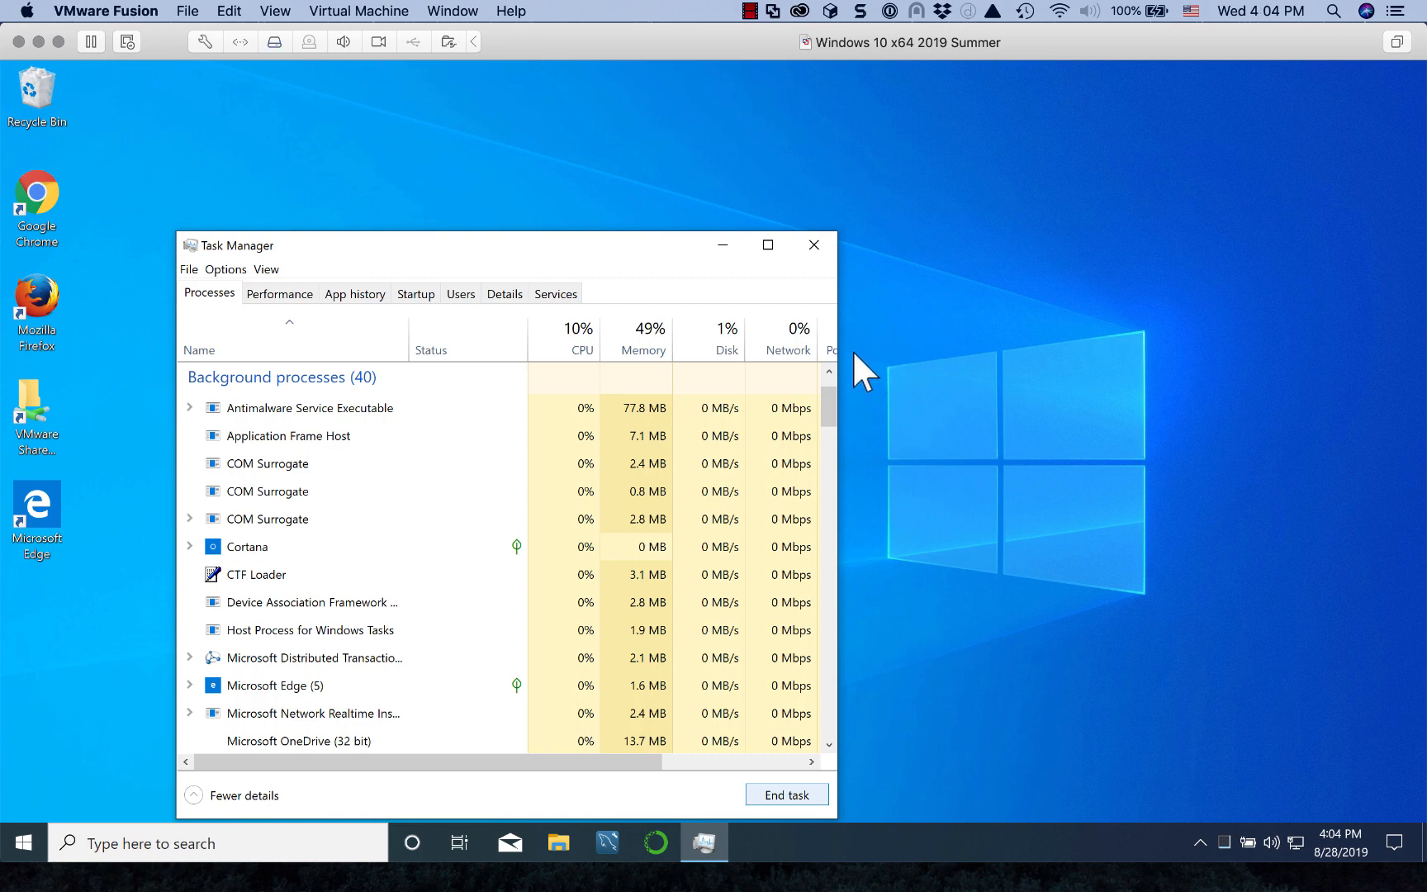
pyautogui.click(814, 245)
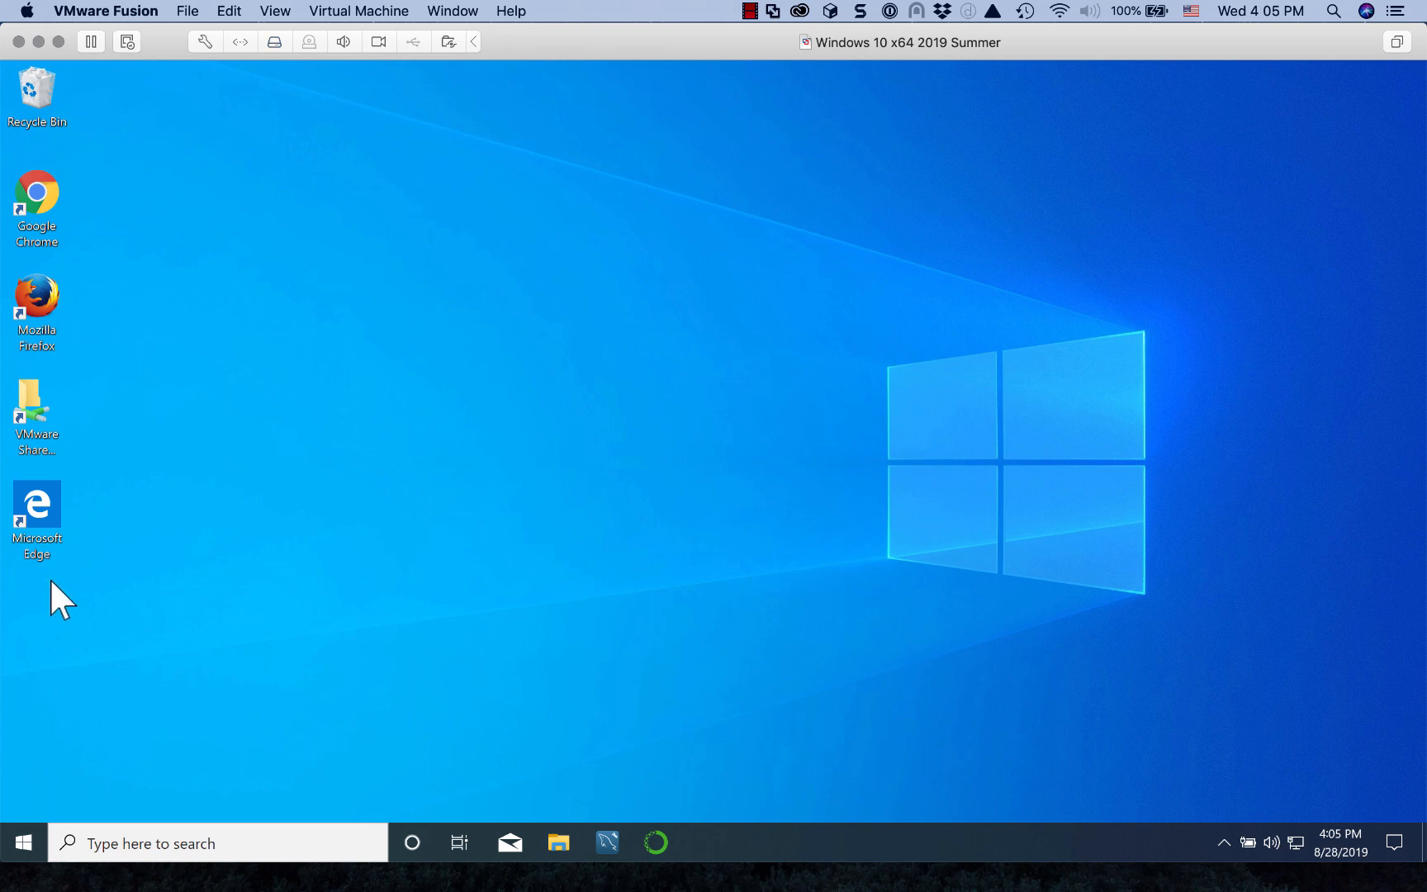
# Step: Launch Microsoft Edge and load the hp.ligent.net home page
pyautogui.doubleClick(36, 511)
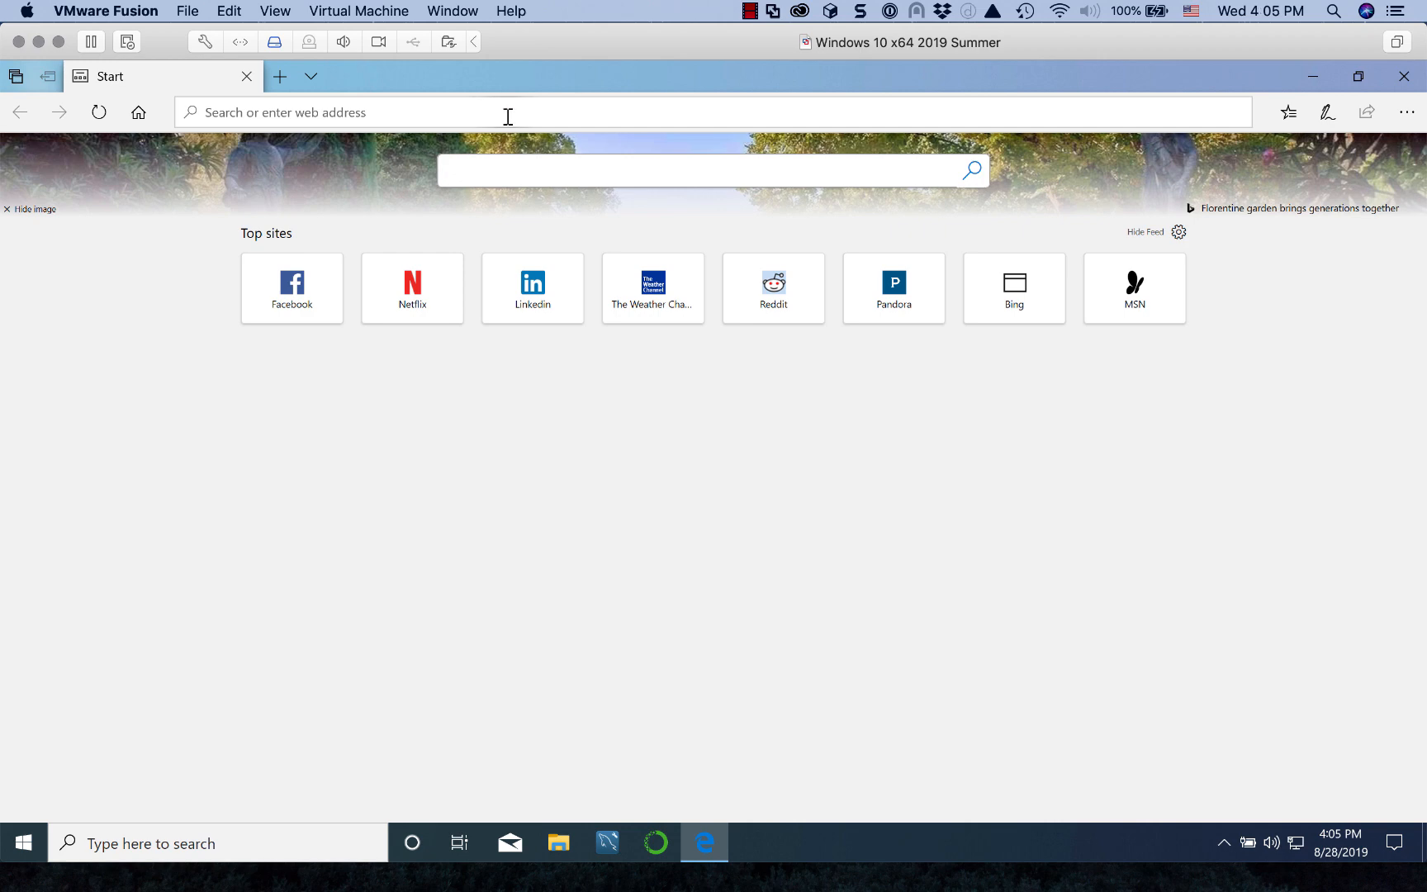
pyautogui.click(507, 115)
pyautogui.write('hp.ligent.net/')
pyautogui.press('Return')
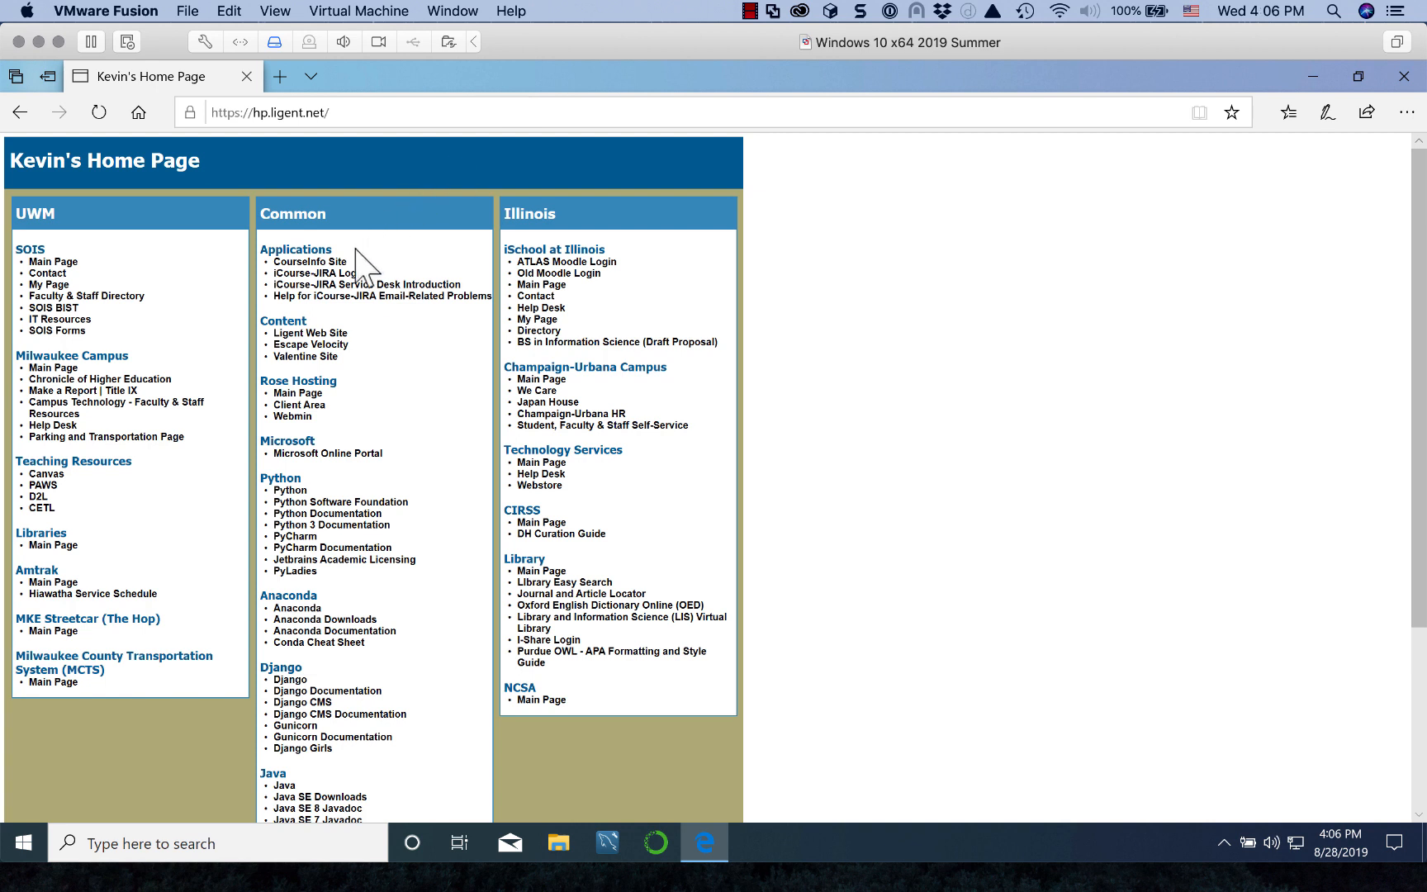
# Step: Navigate CourseInfo Site > Fall 2019 > Illinois > IS590-WFO Schedule > Week 1, down to Computing Setup
pyautogui.click(303, 263)
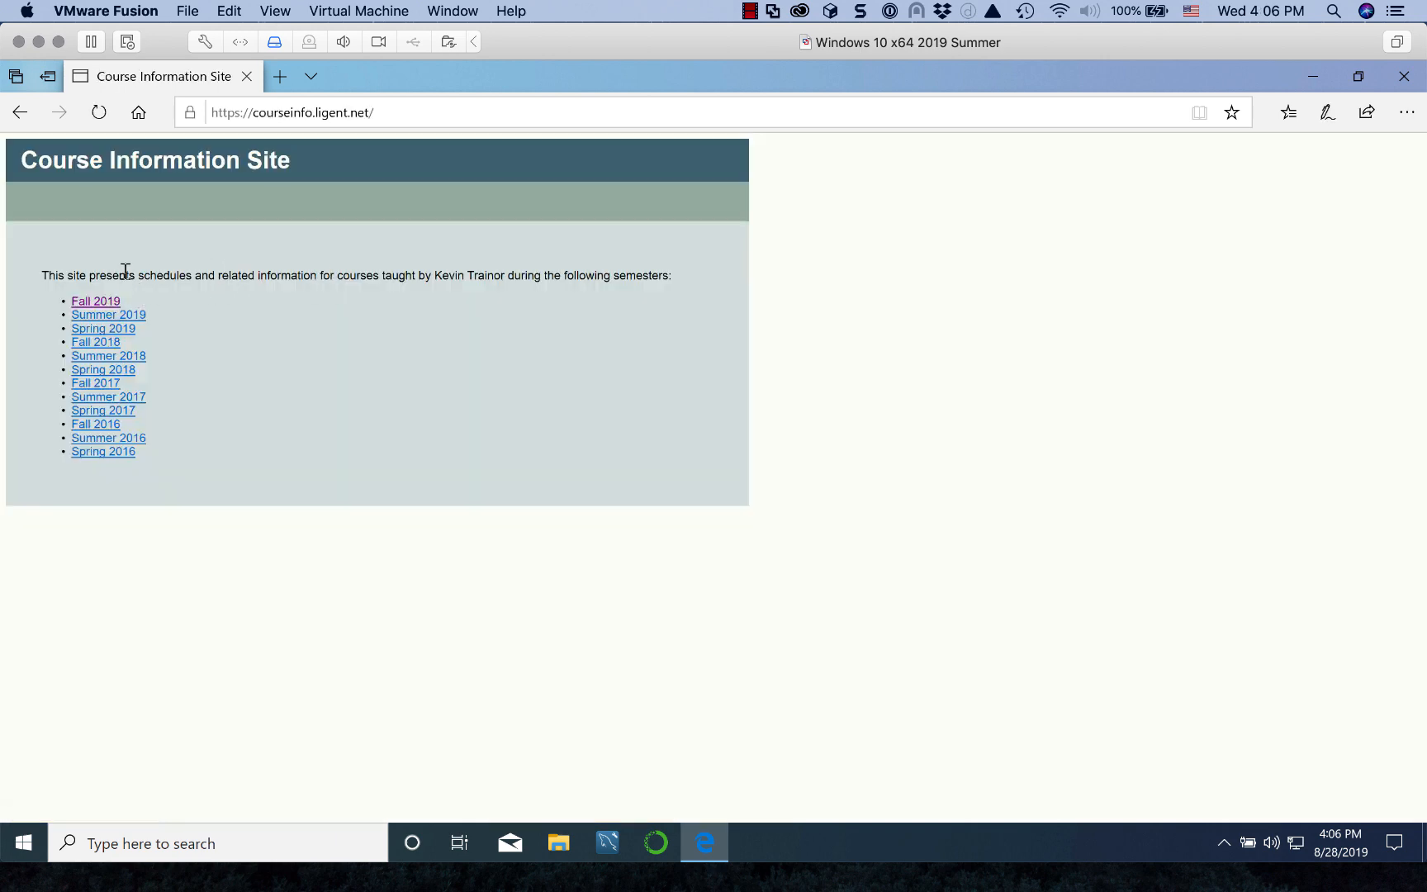
pyautogui.click(97, 302)
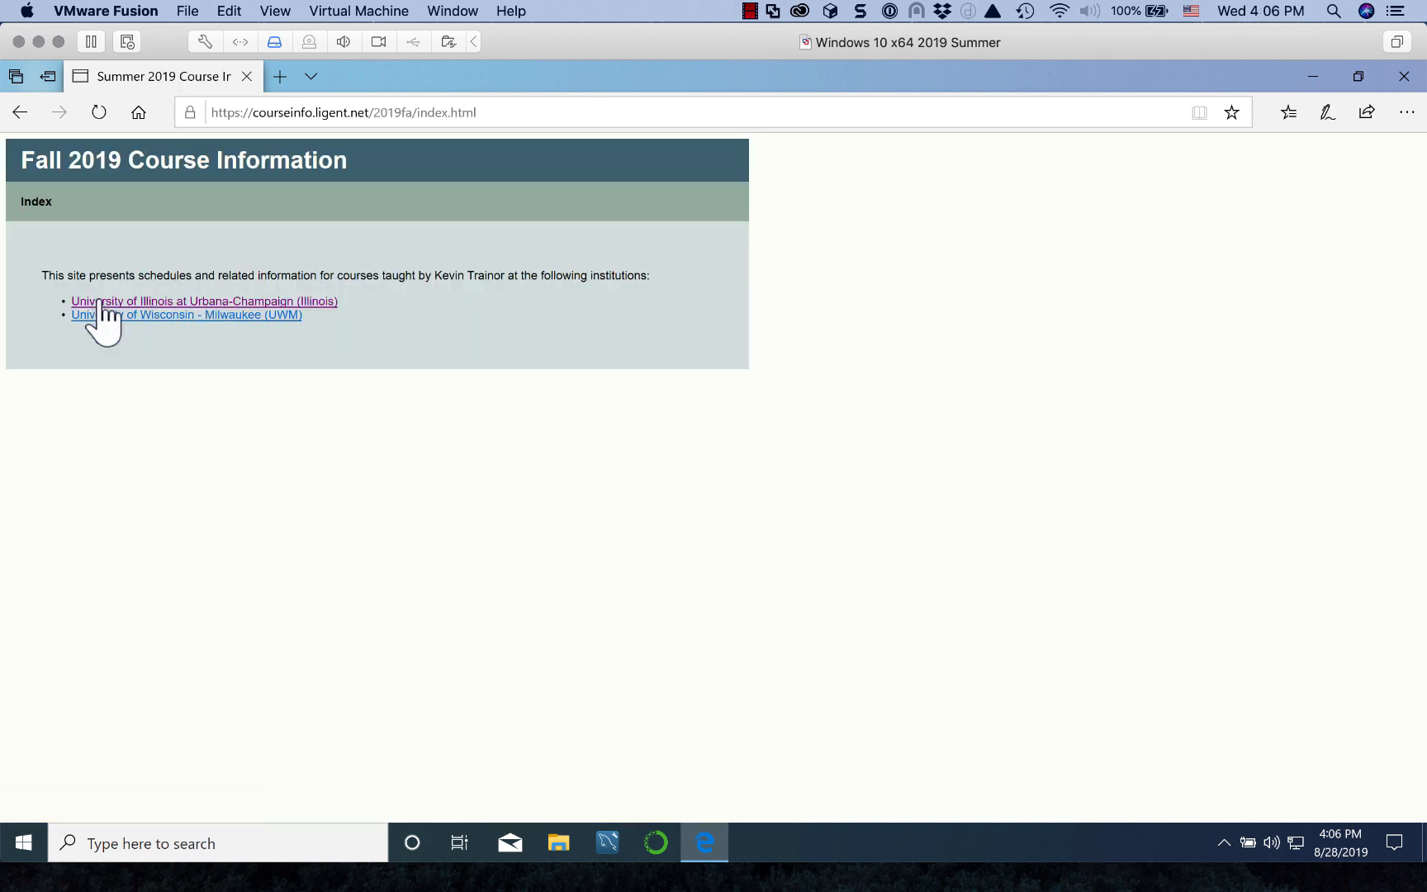
pyautogui.click(198, 308)
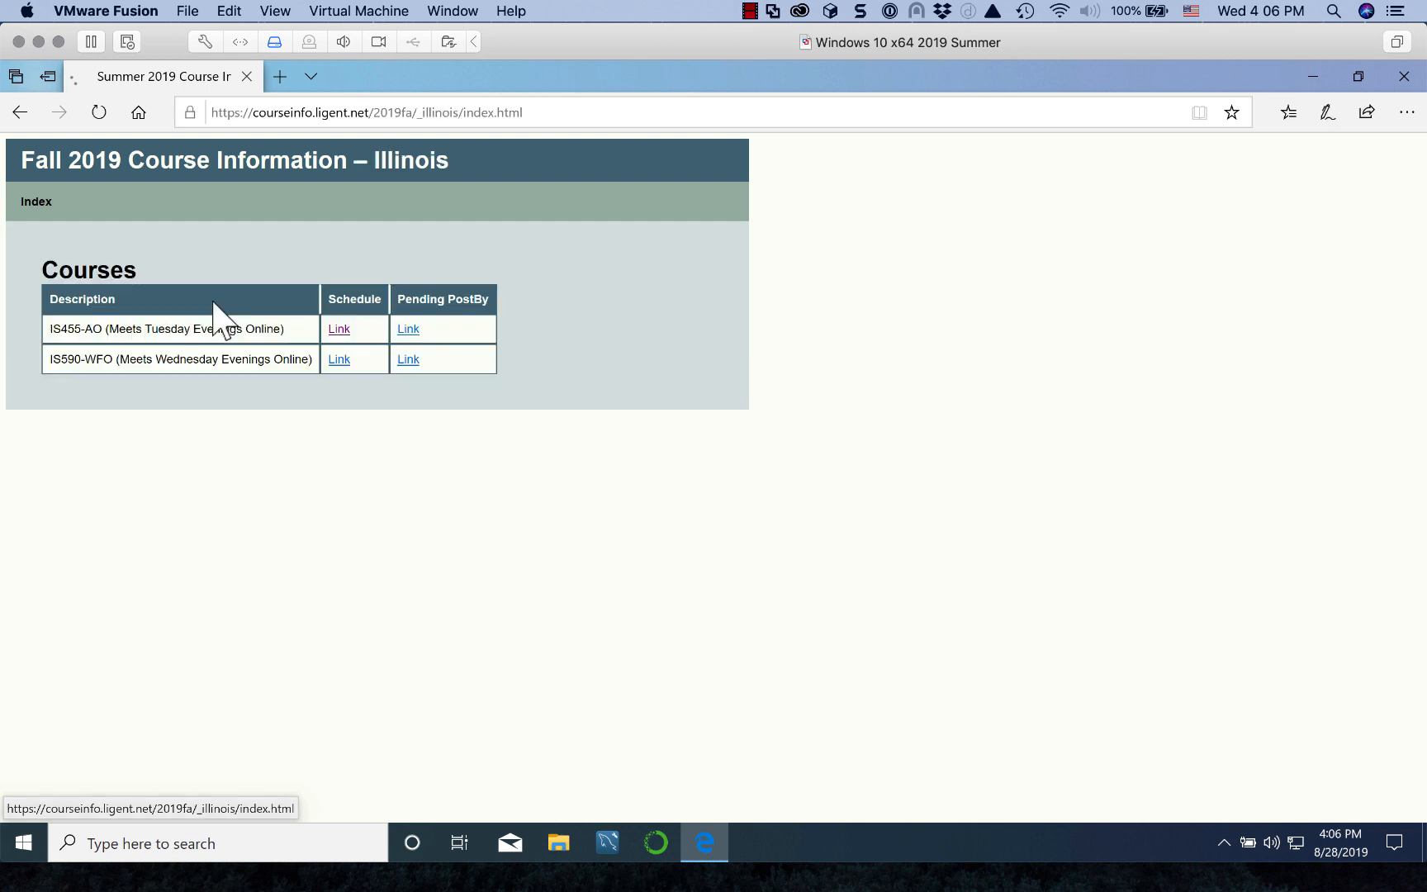
pyautogui.click(337, 360)
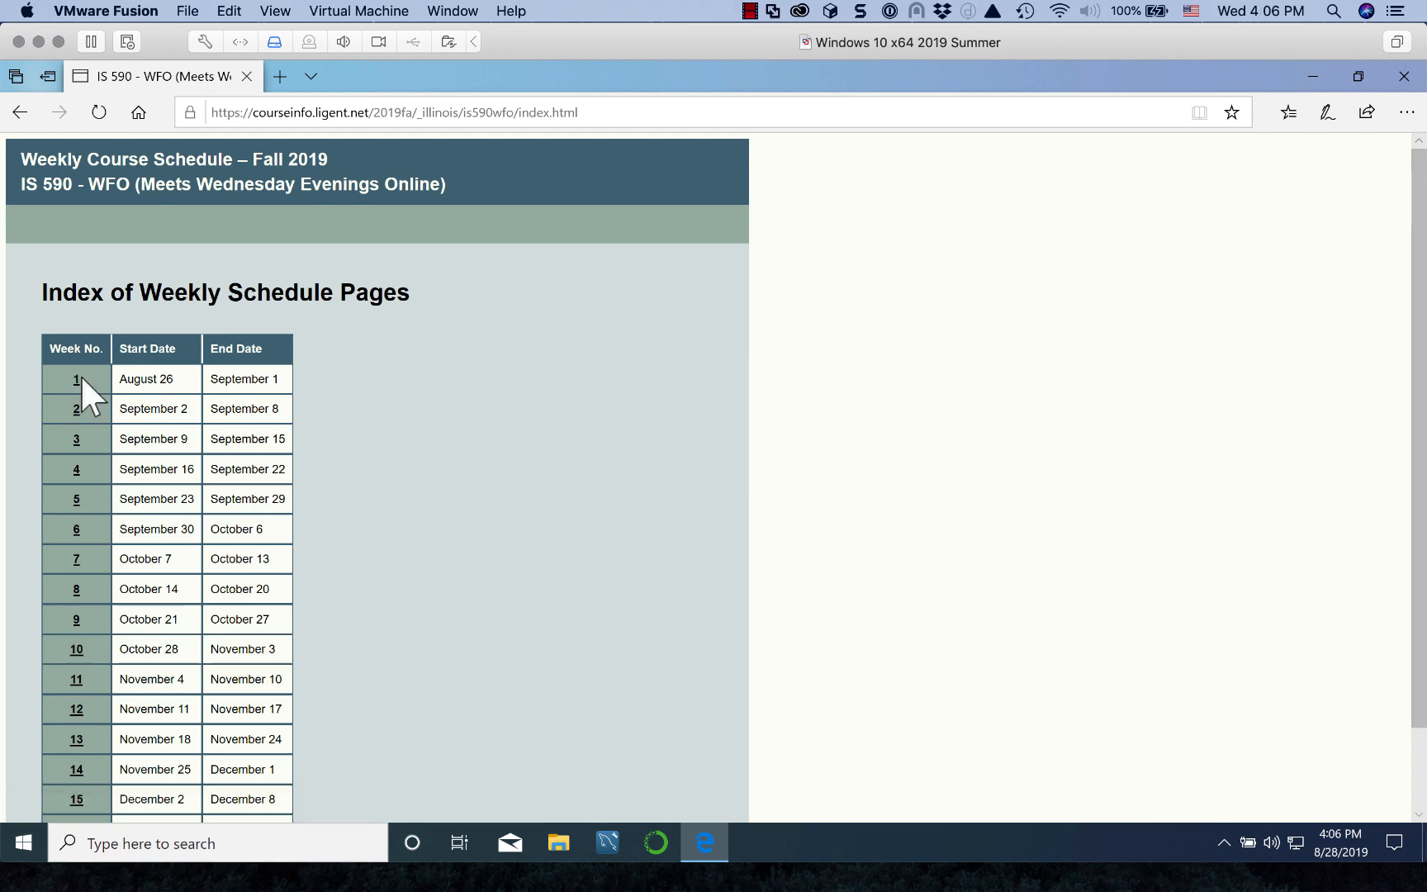
pyautogui.click(76, 379)
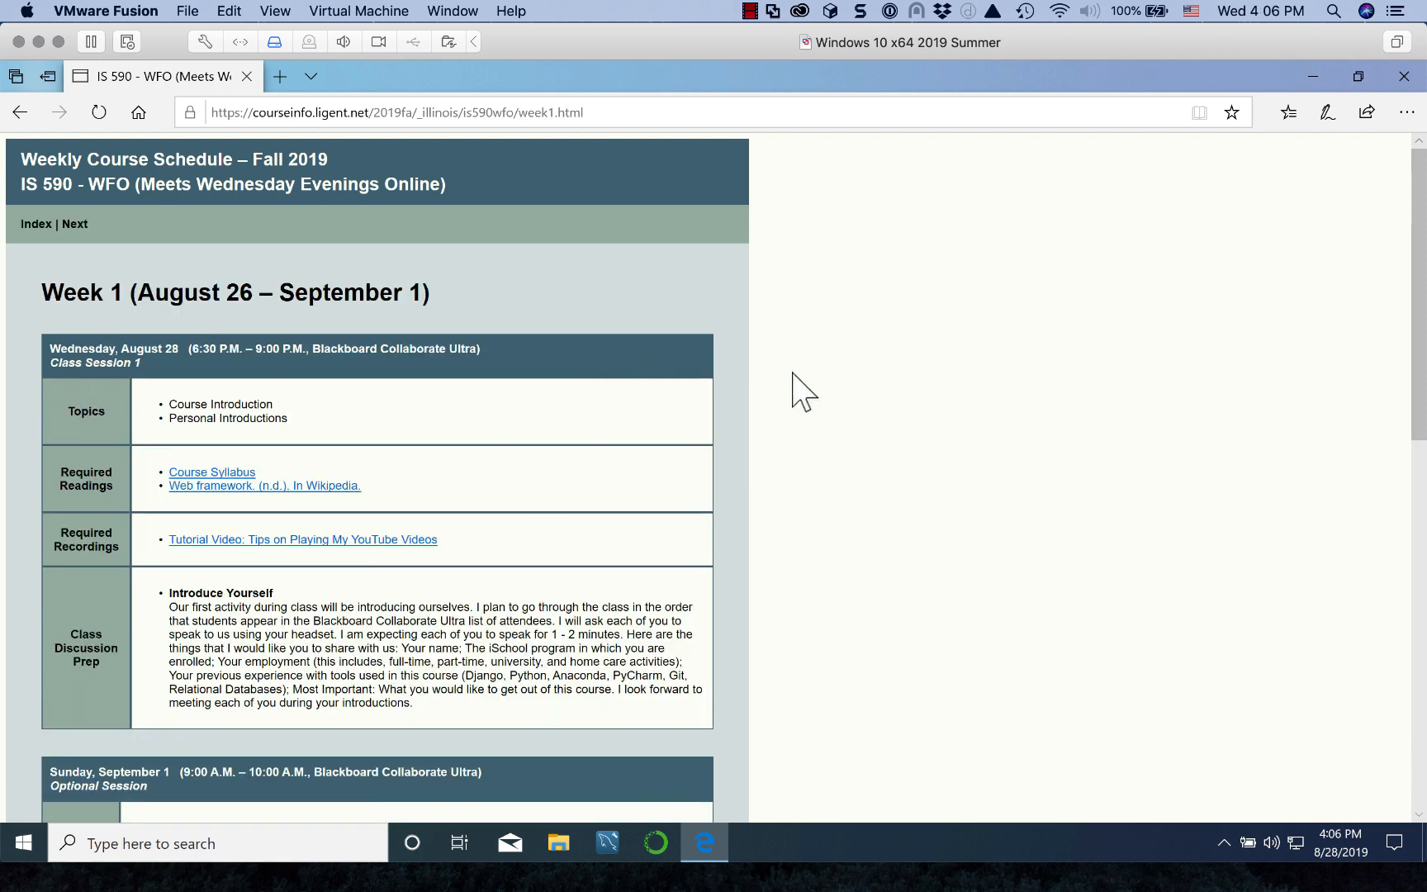
pyautogui.scroll(-5, 800, 386)
pyautogui.scroll(-6, 818, 405)
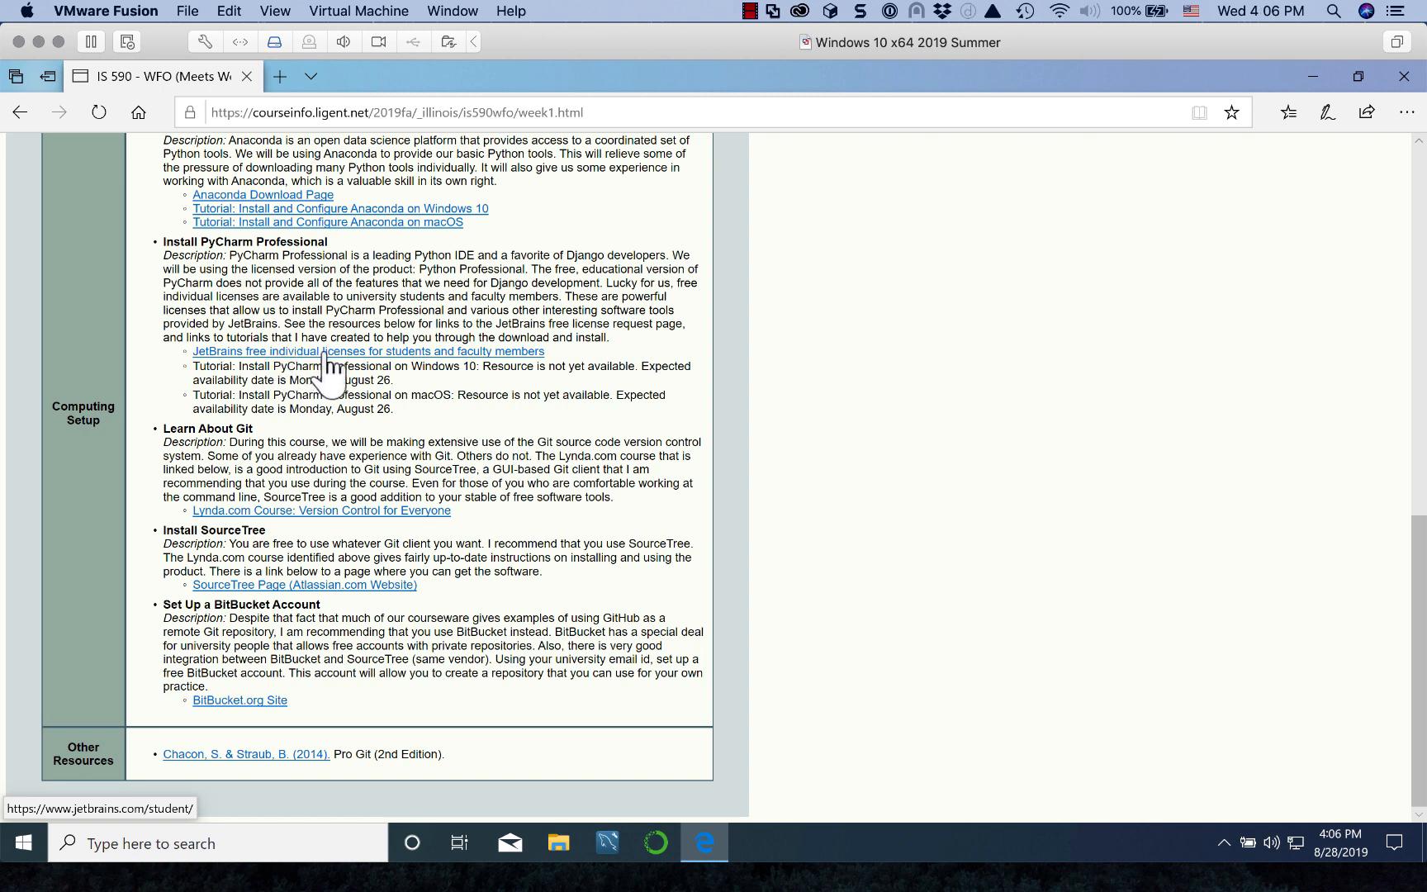
# Step: Open the JetBrains free student licence page, accept cookies, and choose Apply Now
pyautogui.click(415, 351)
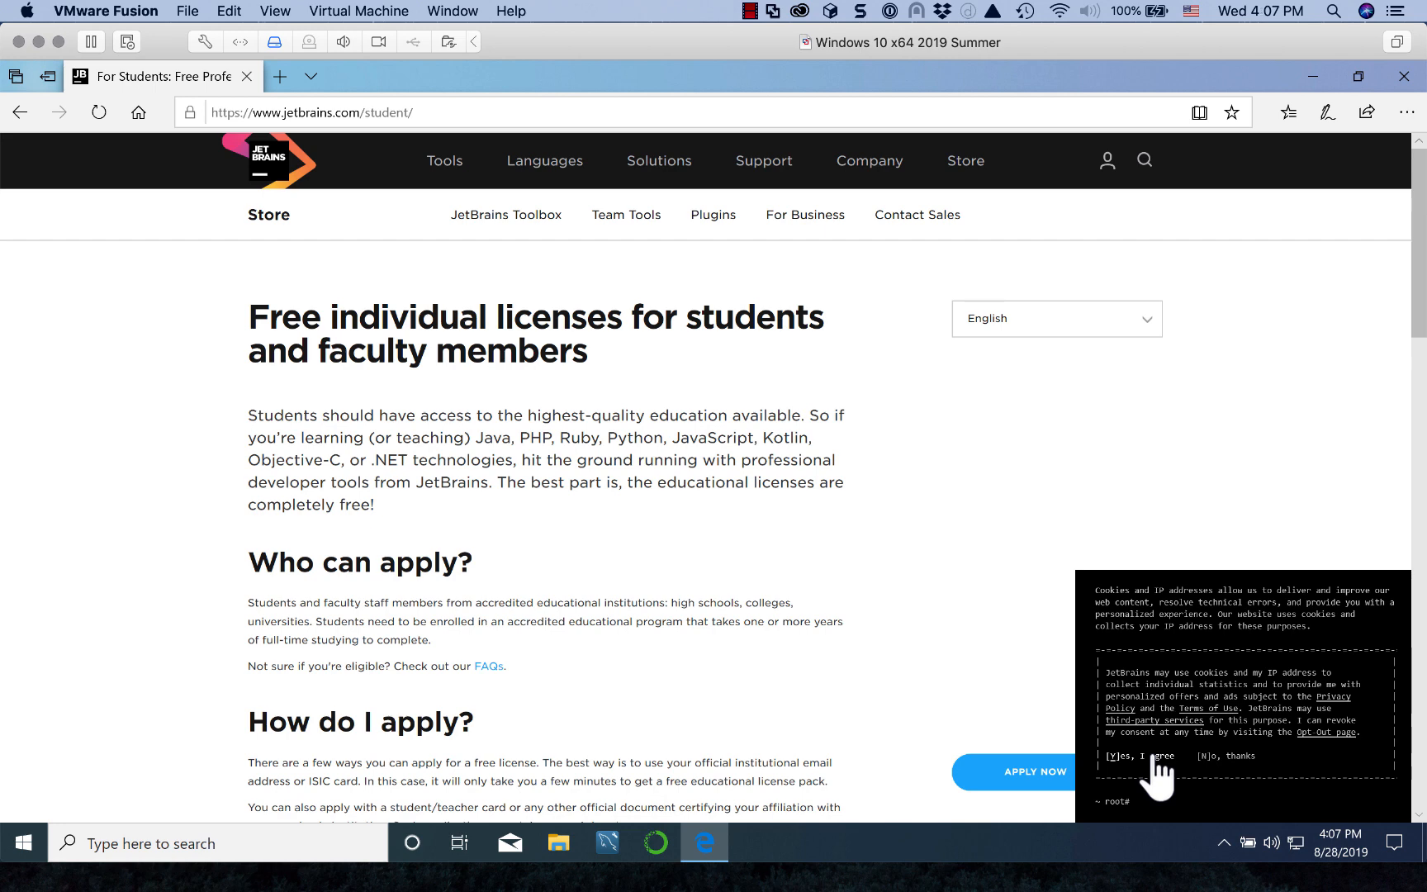
pyautogui.click(1154, 757)
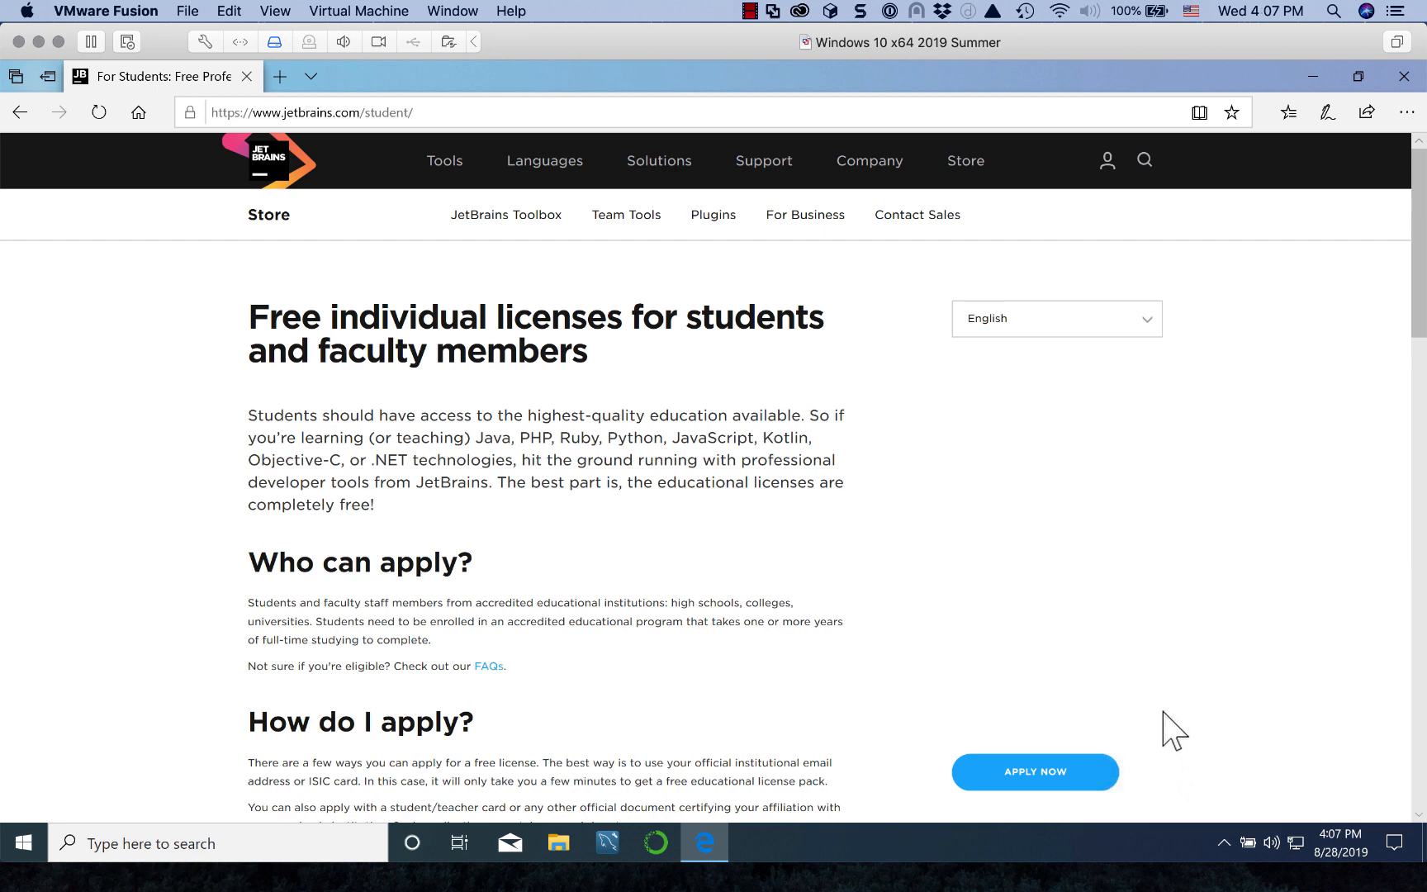
pyautogui.scroll(-3, 1171, 735)
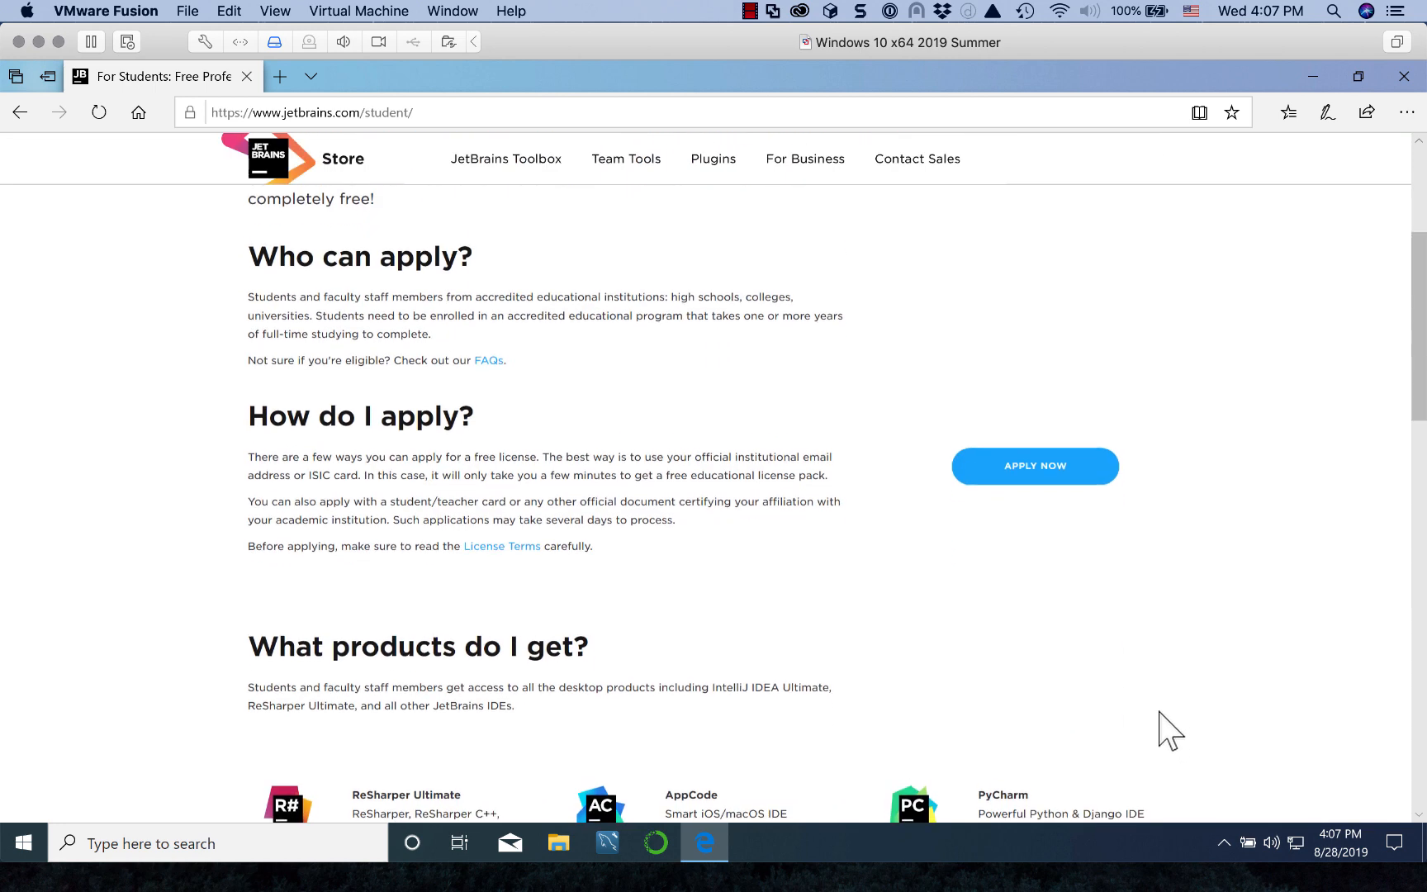
pyautogui.click(1055, 459)
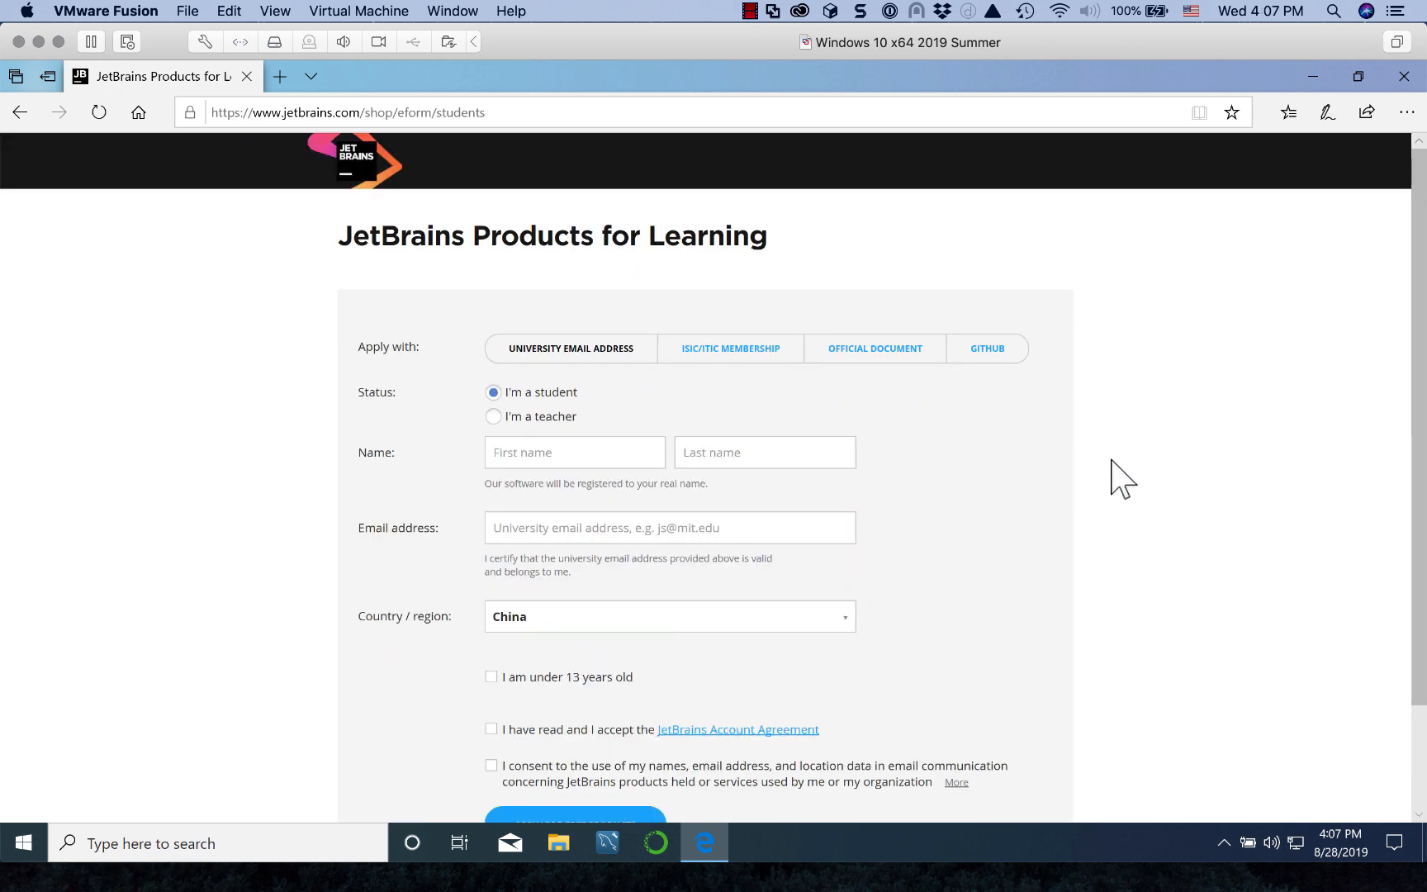
# Step: Look over the application form, then return to the jetbrains.com home page via the logo
pyautogui.scroll(-2, 1122, 479)
pyautogui.scroll(2, 1141, 479)
pyautogui.click(359, 157)
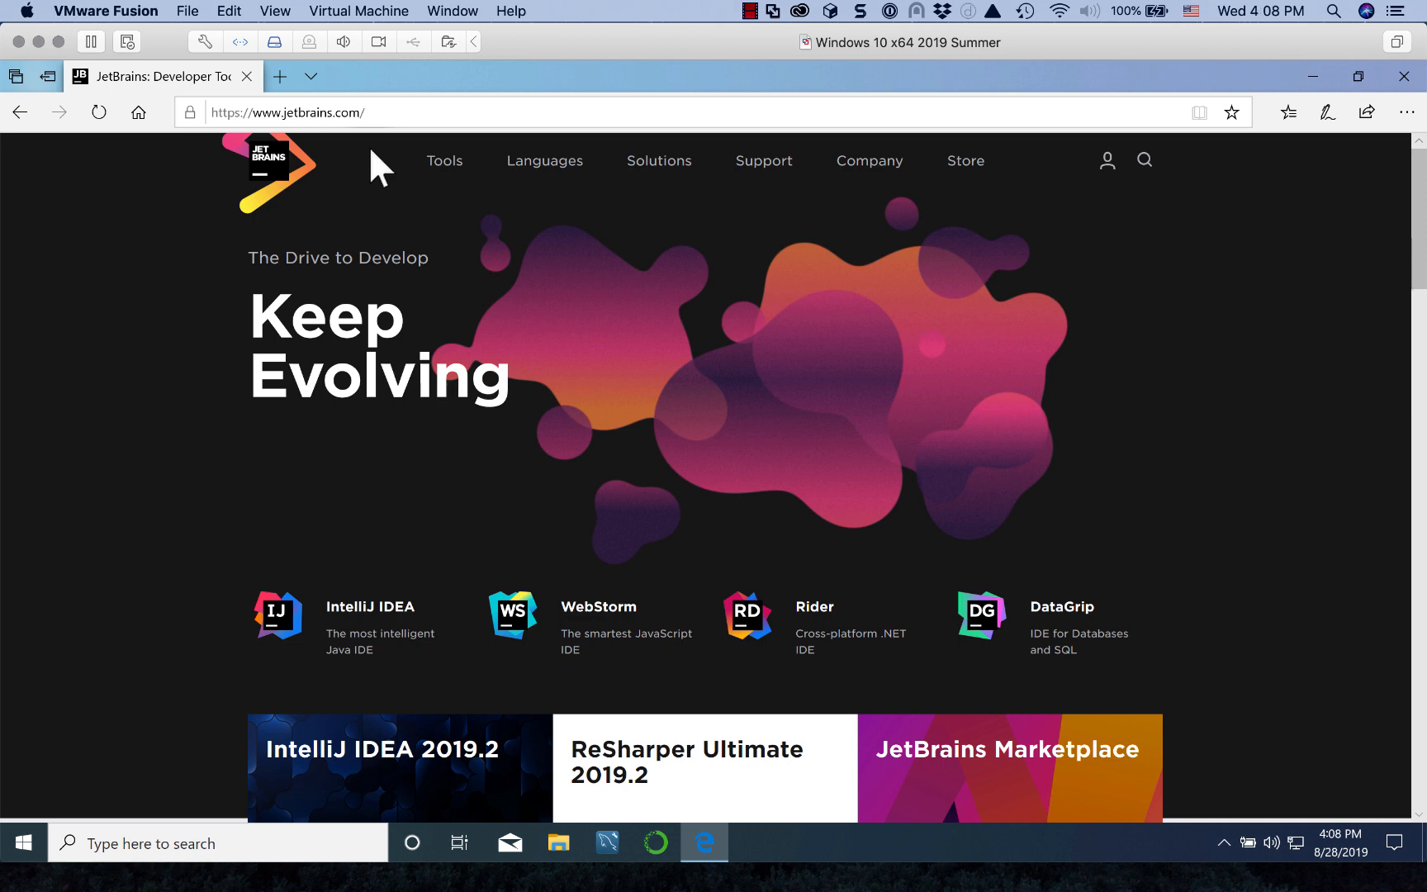
# Step: Sign in to JetBrains Account with the university e-mail address and the account password
pyautogui.click(1109, 163)
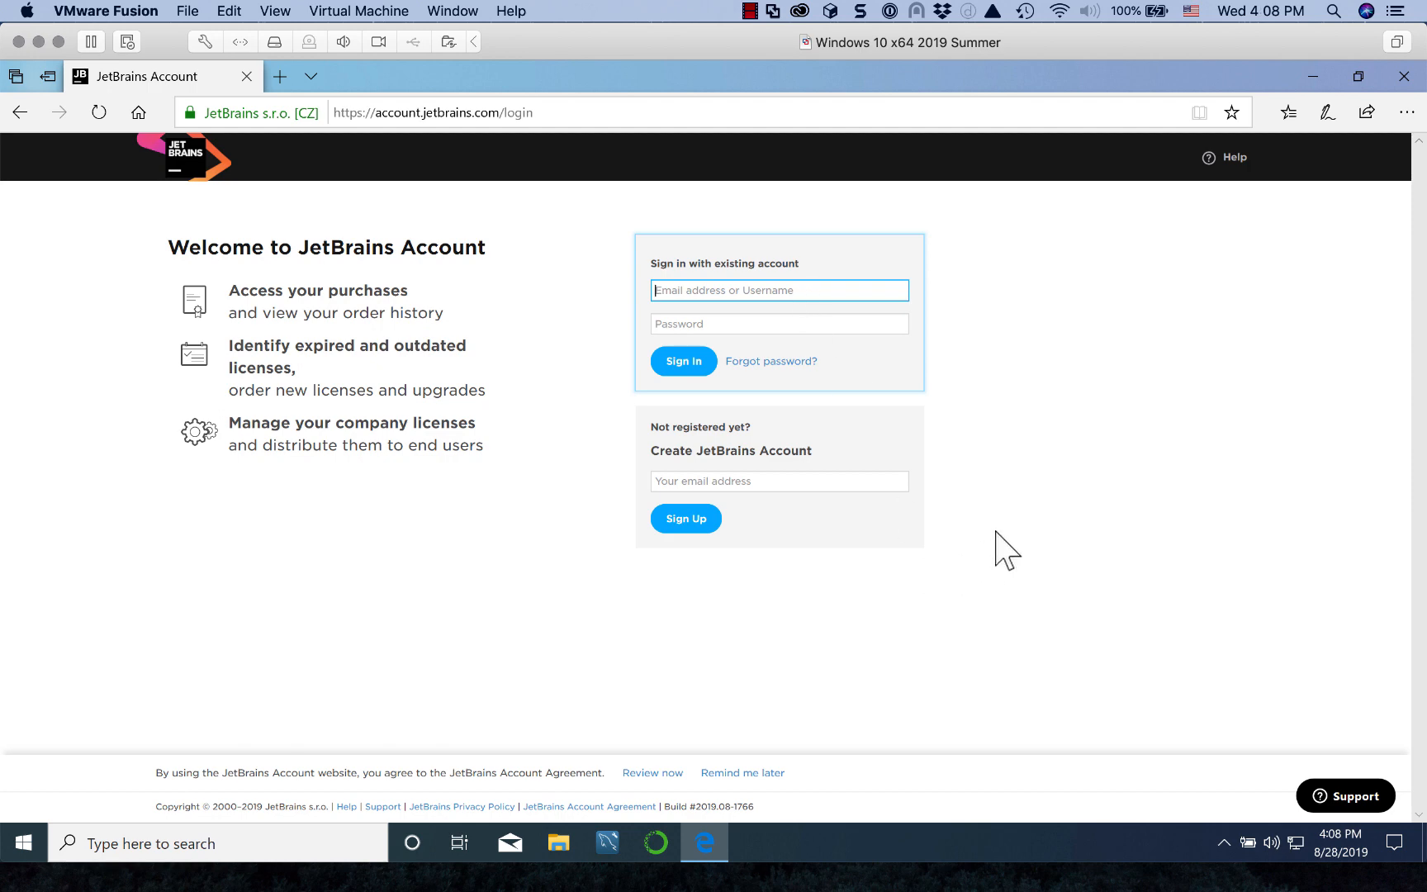
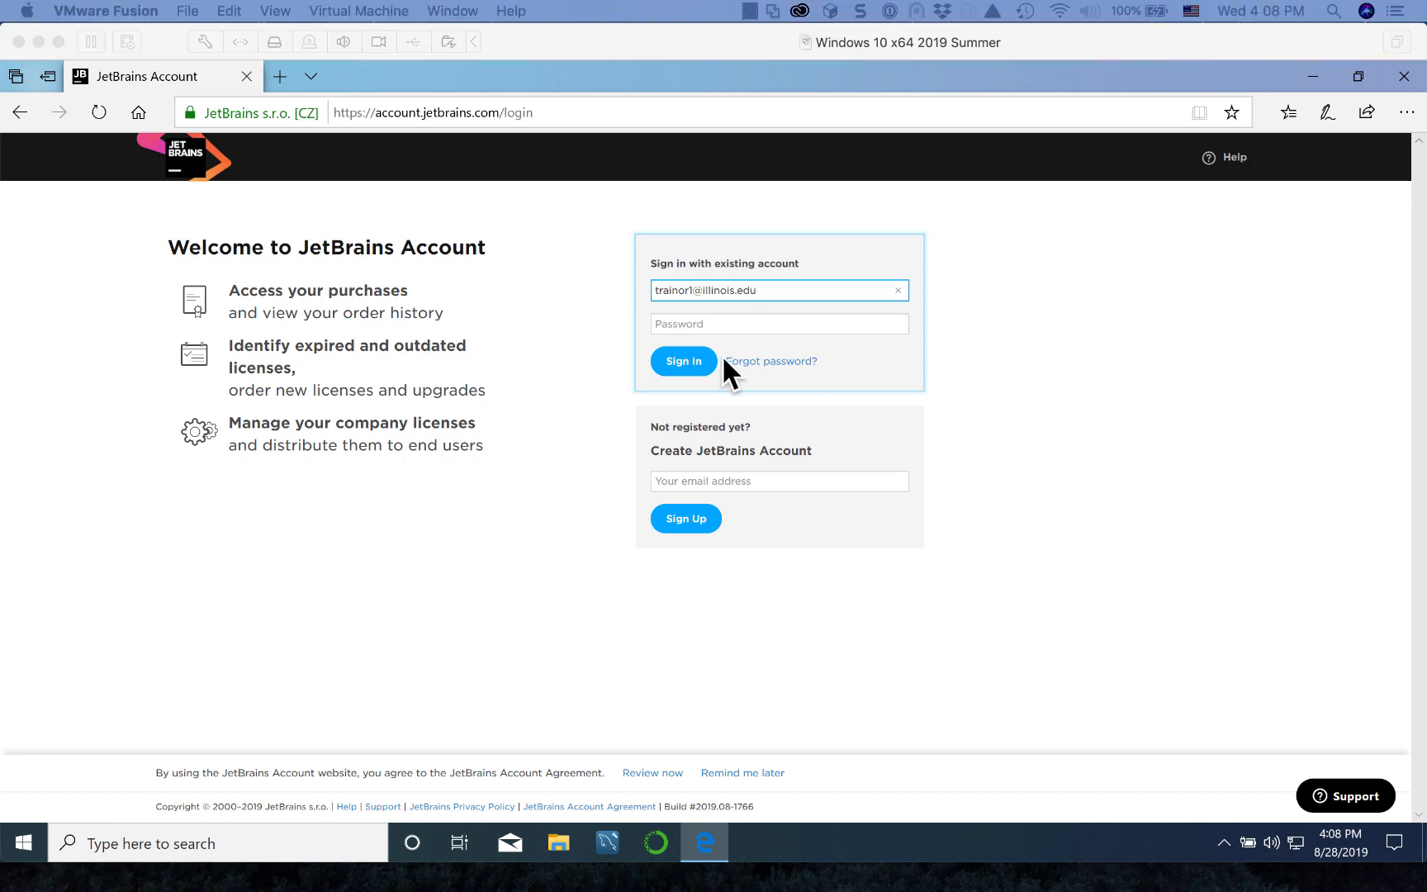
pyautogui.click(714, 321)
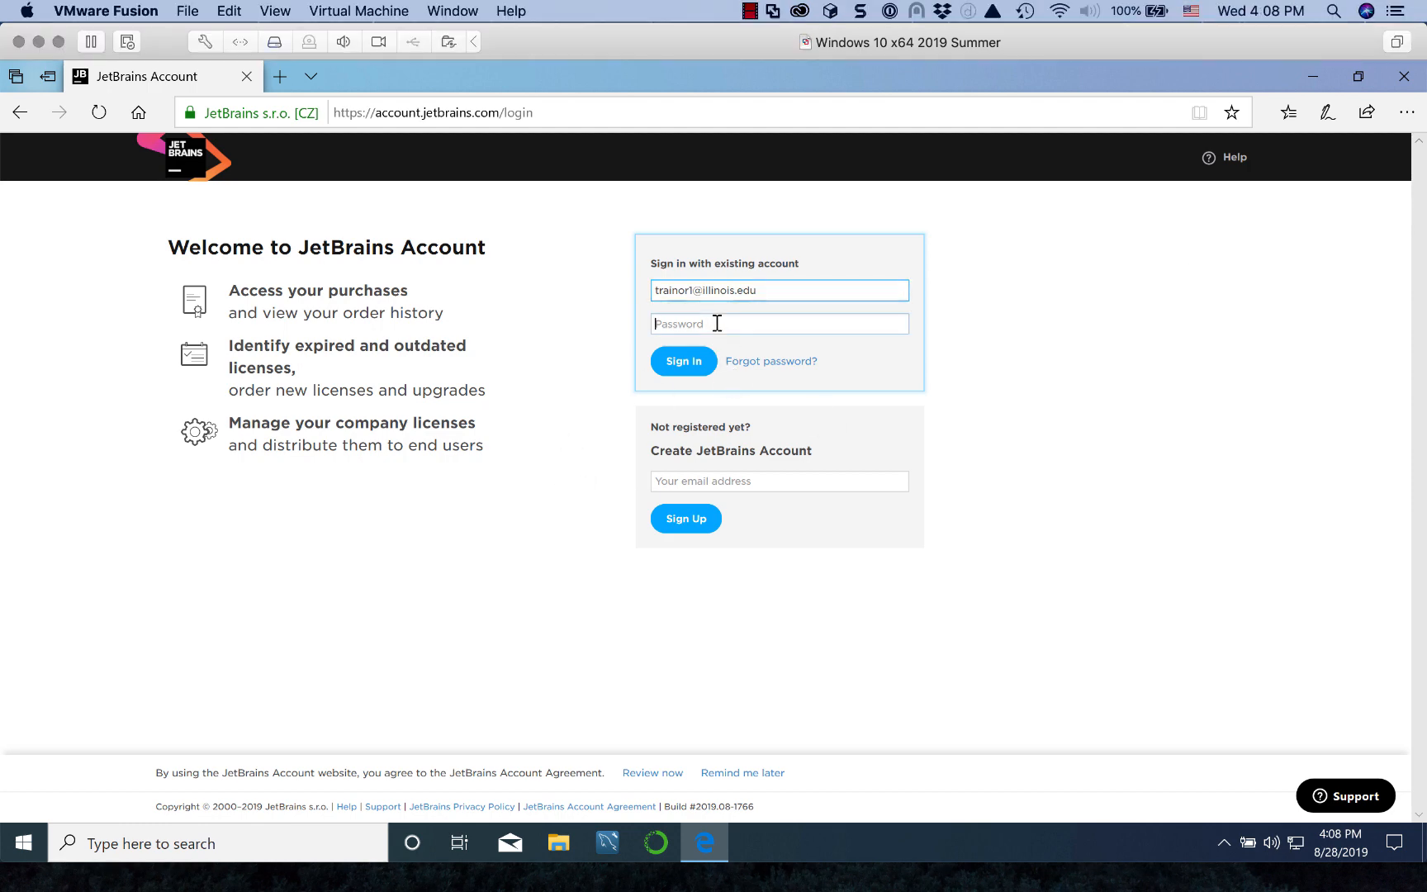
pyautogui.hotkey('ctrl', 'v')
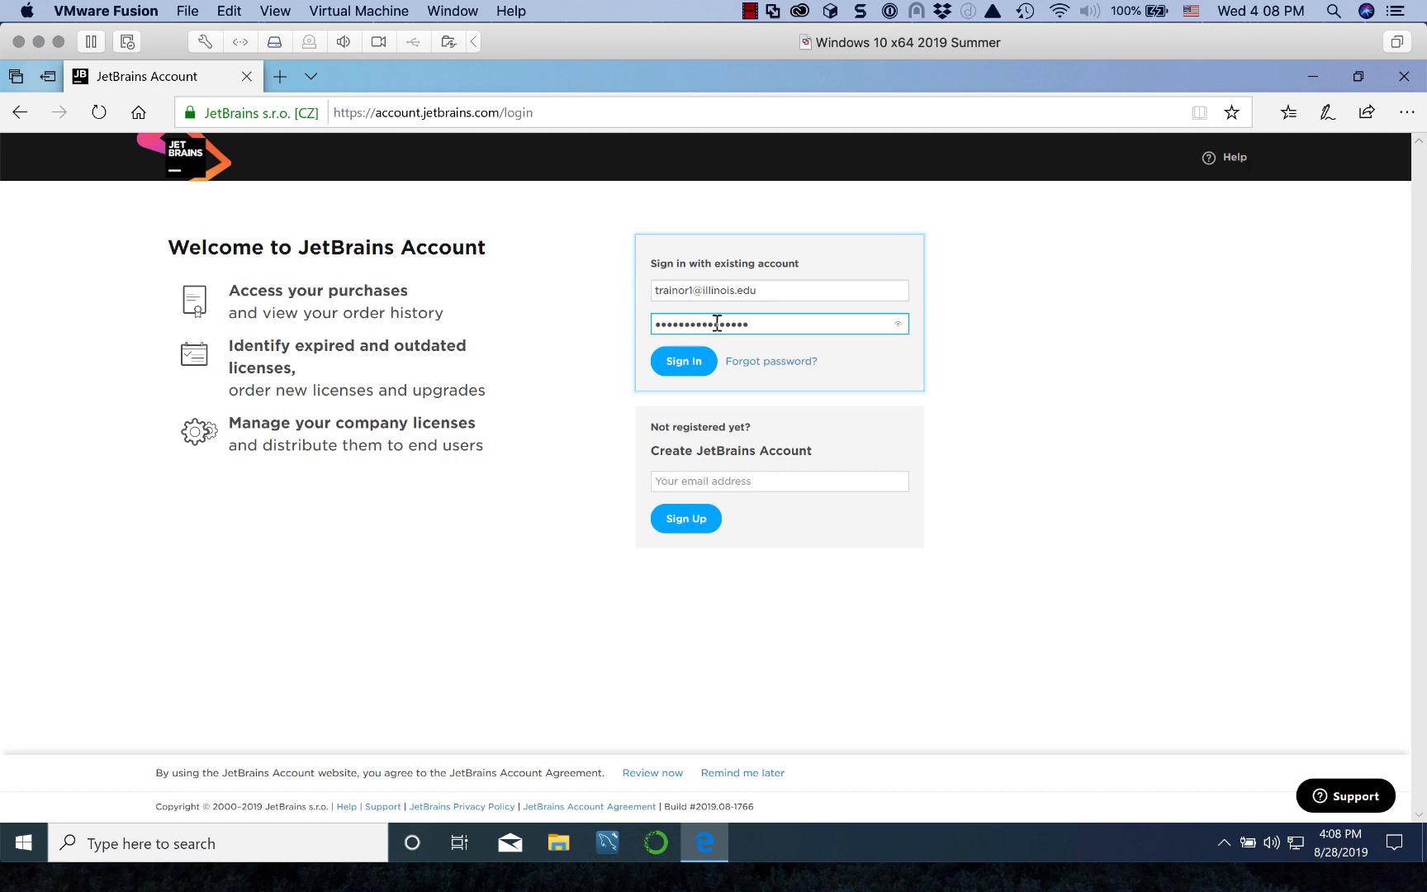
pyautogui.click(689, 355)
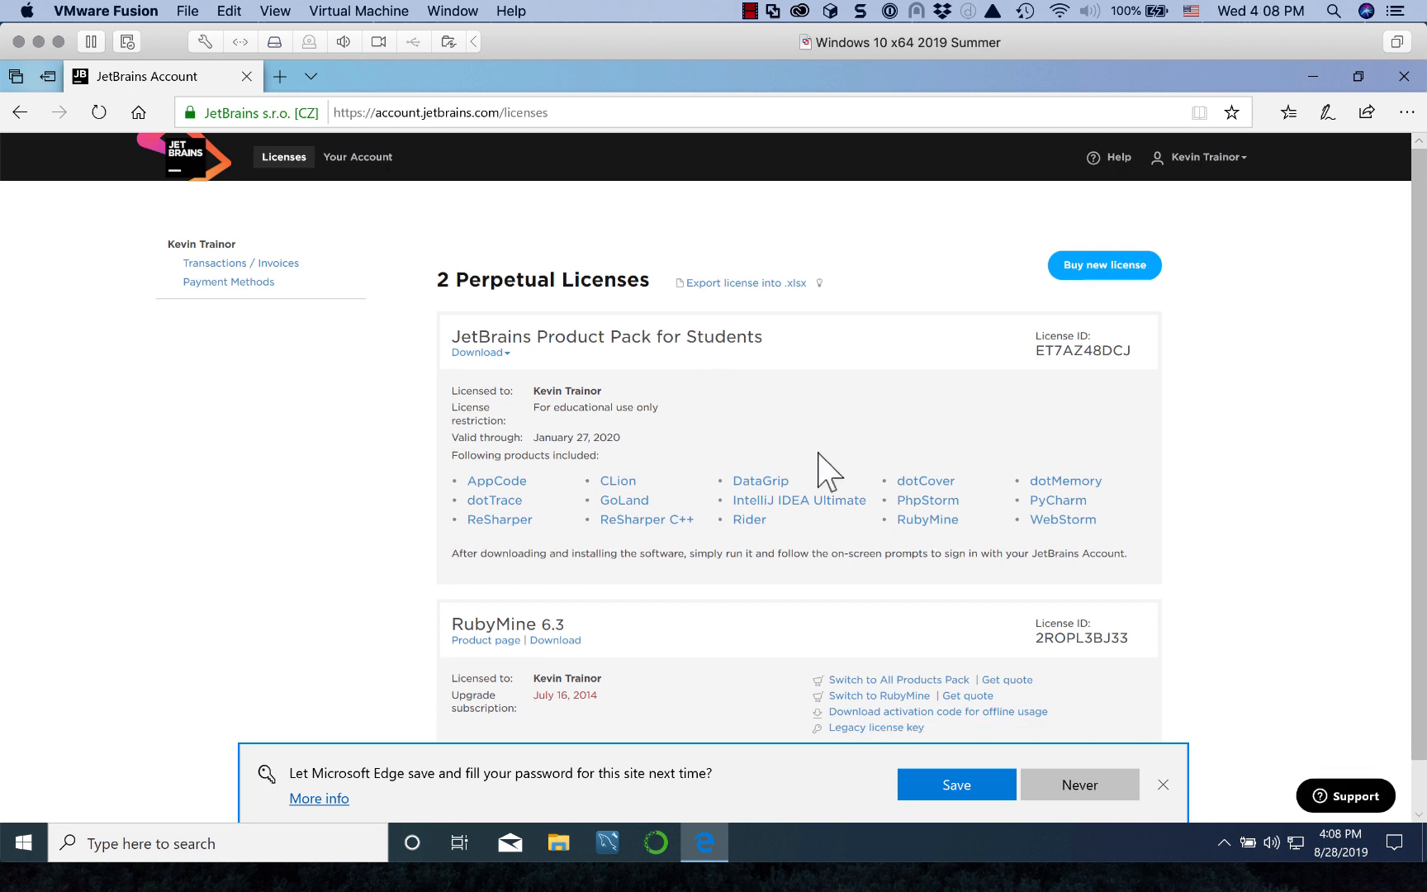
# Step: Save the password in Edge and expand the Product Pack for Students download list
pyautogui.click(956, 789)
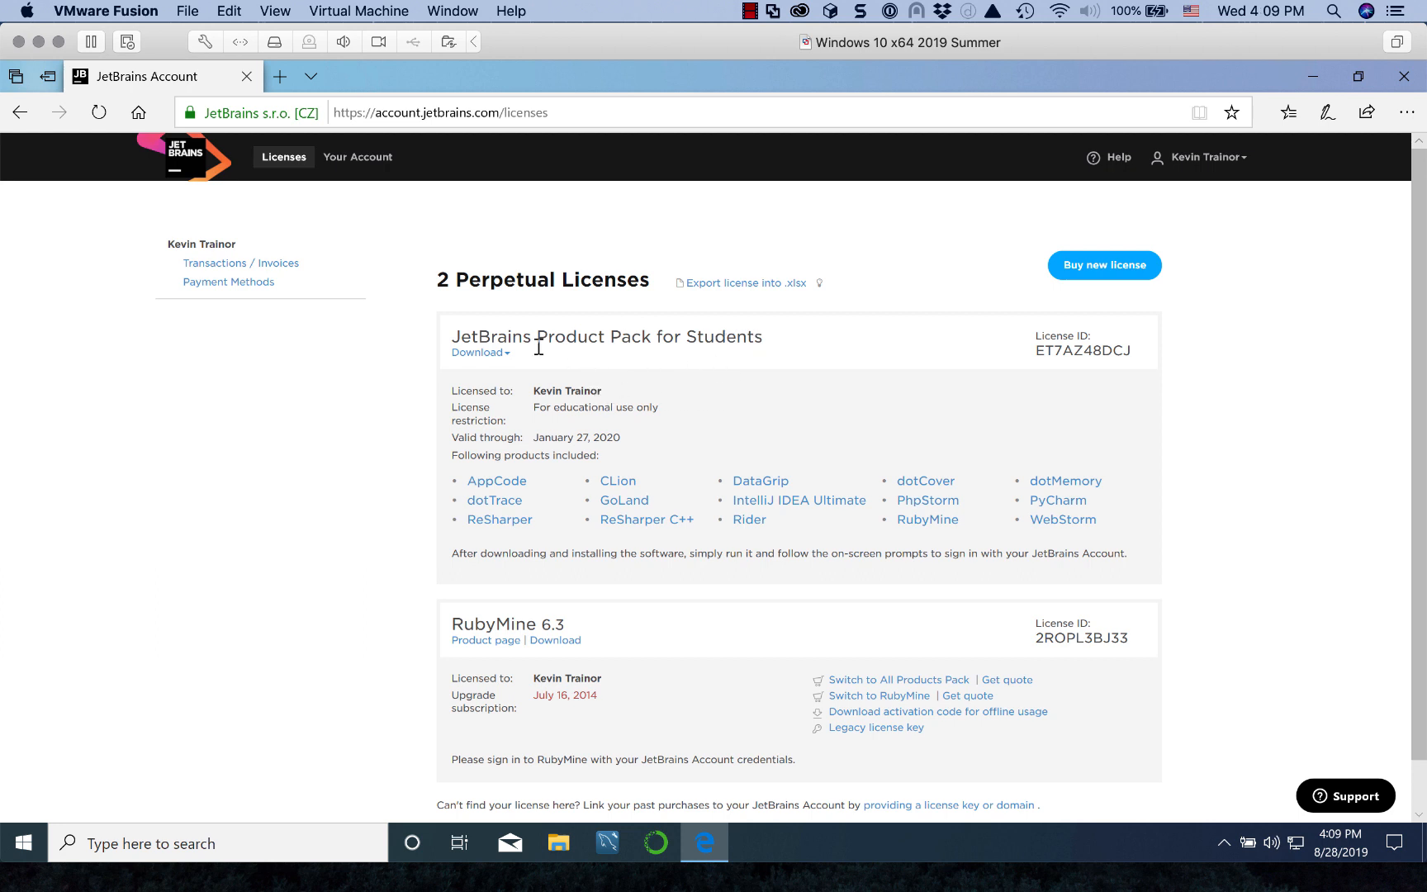
pyautogui.click(468, 353)
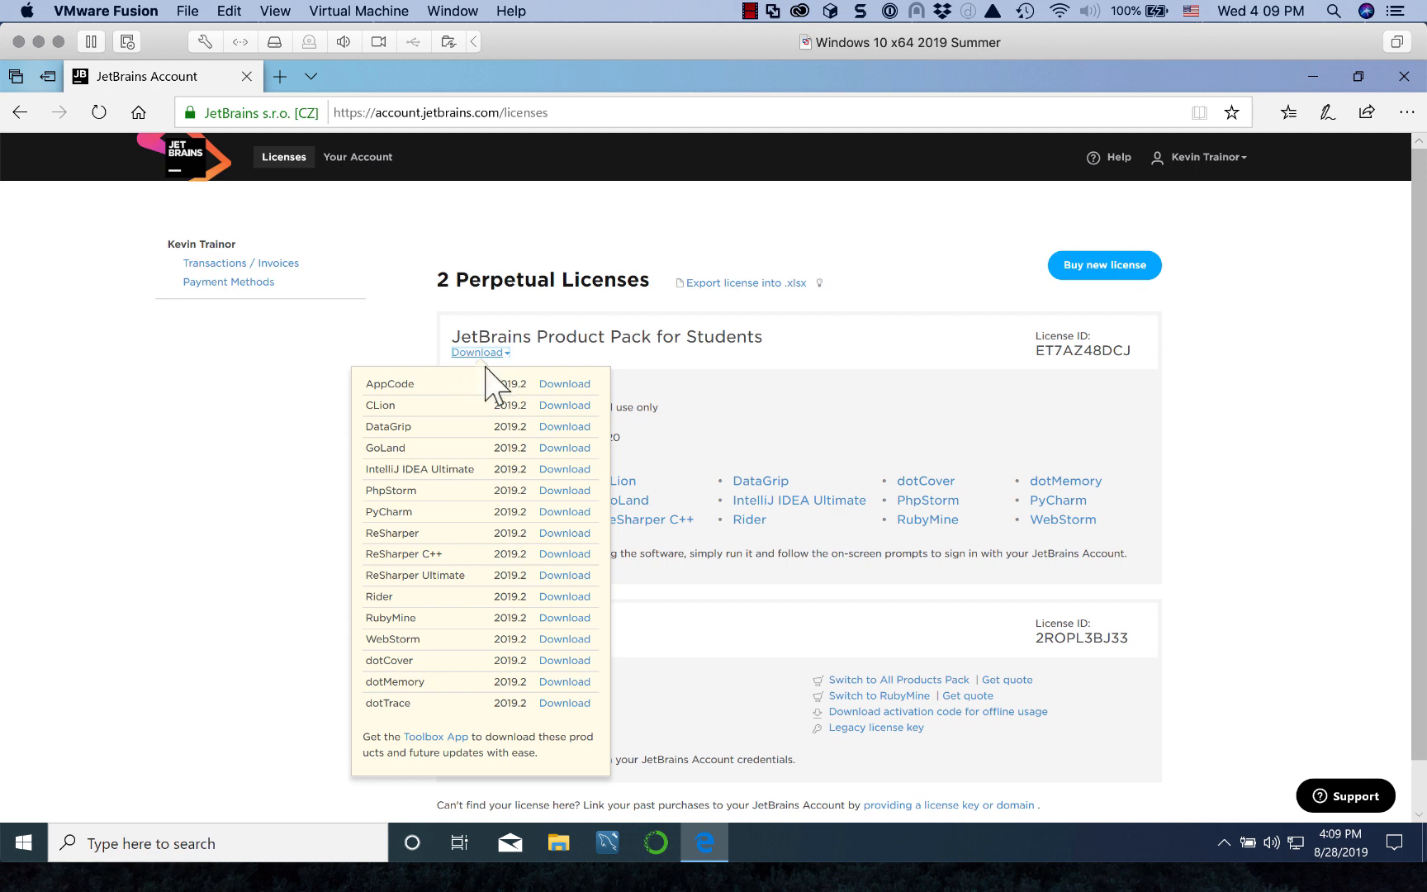
# Step: Download and save the jetbrains-toolbox-1.15.5796.exe installer from the Toolbox App page
pyautogui.click(442, 737)
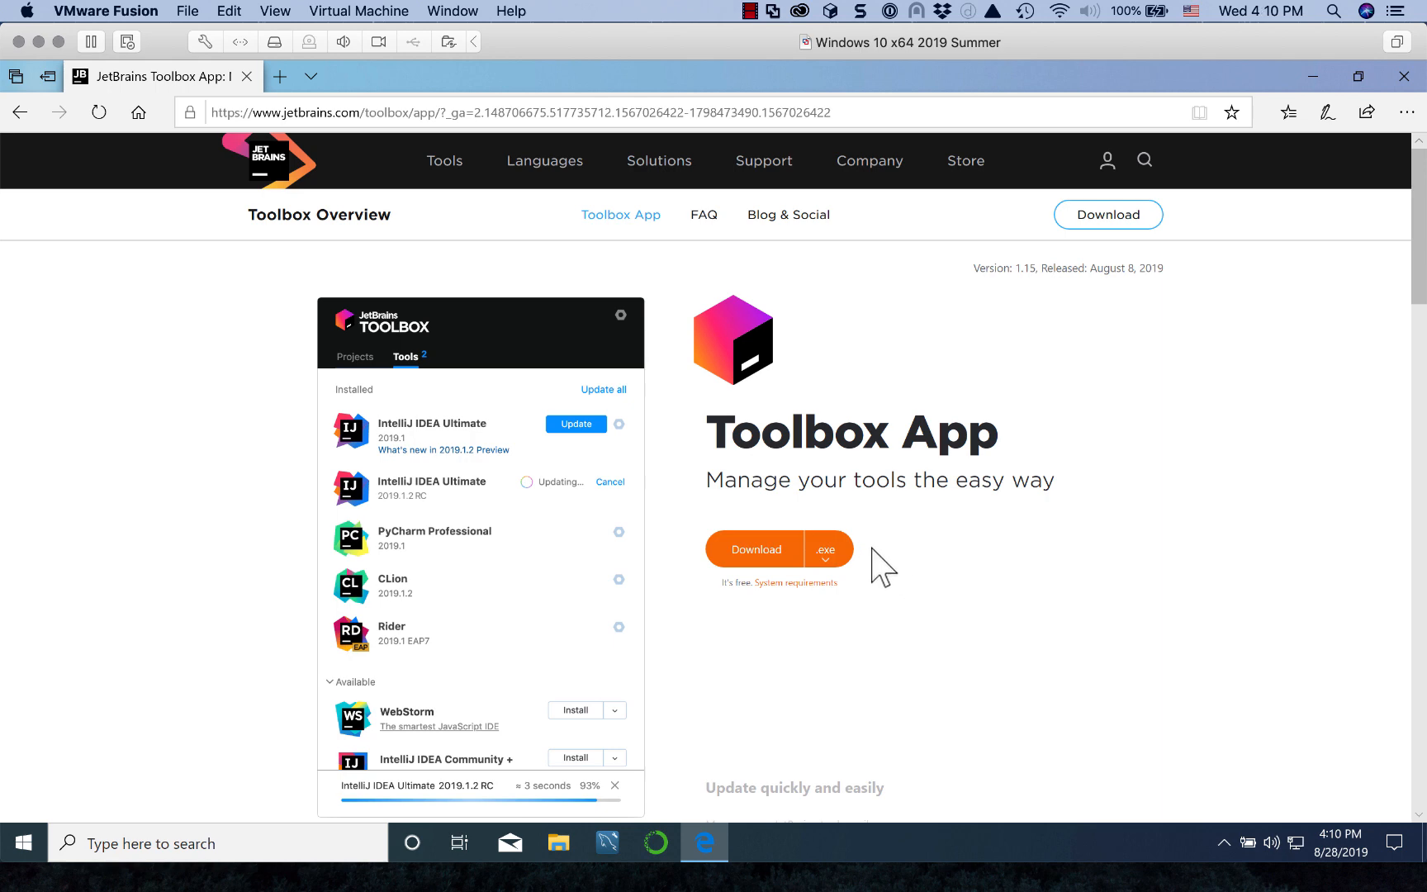
pyautogui.click(760, 551)
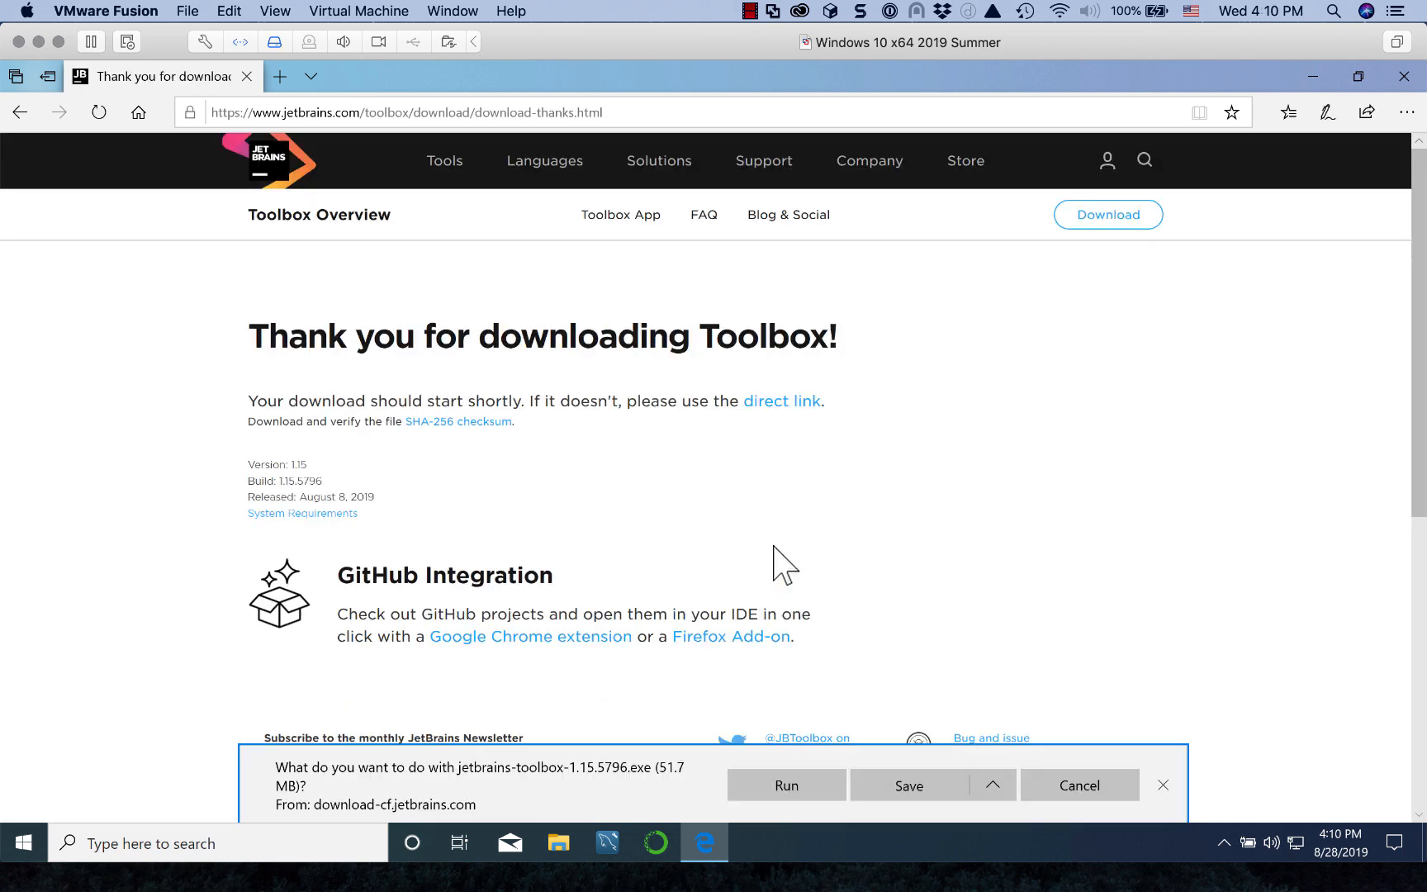
pyautogui.click(920, 784)
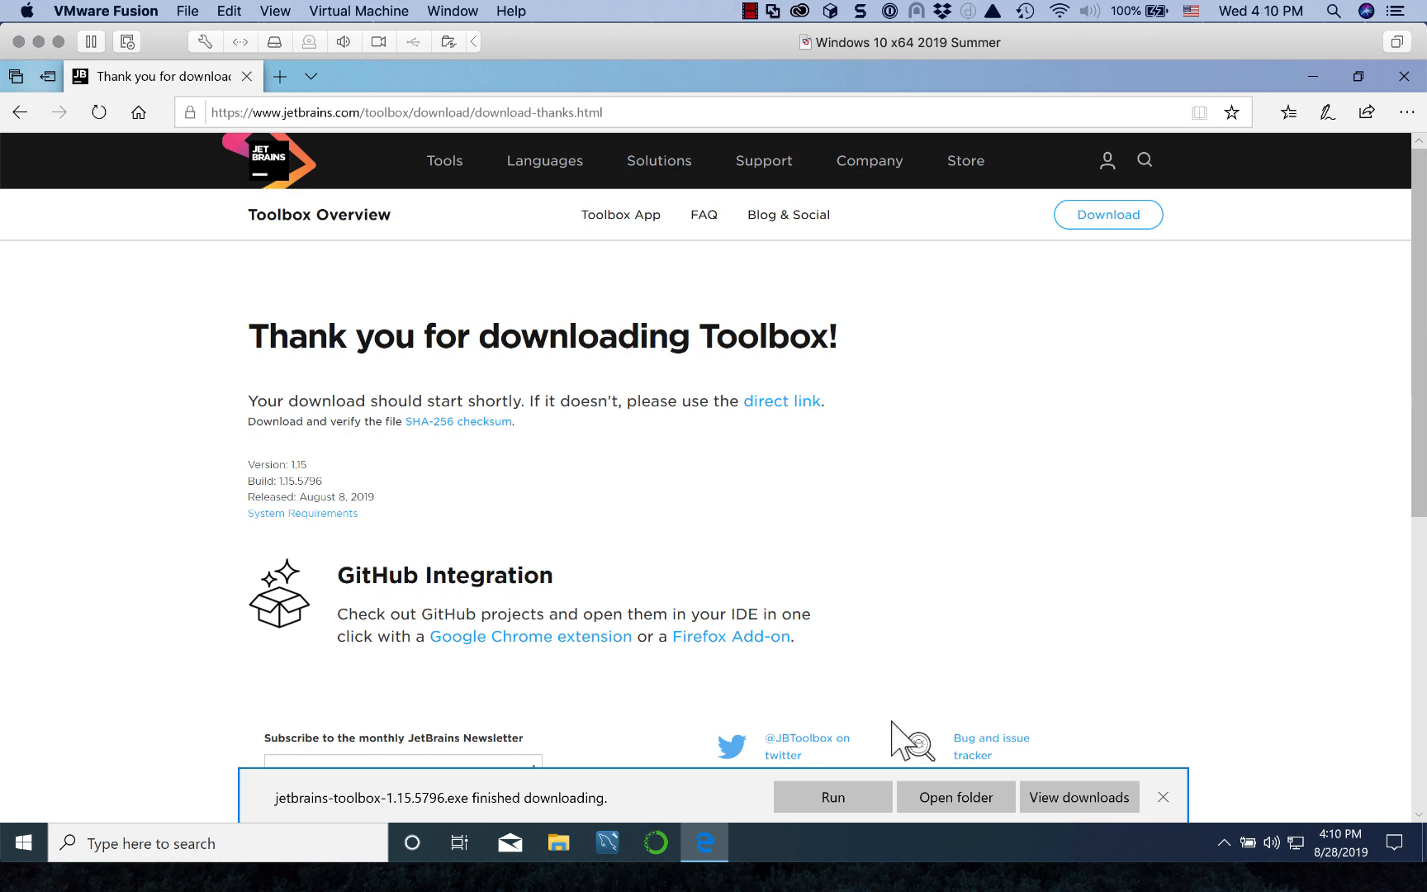
# Step: Show the downloaded installer in the Downloads folder and close Edge
pyautogui.click(950, 800)
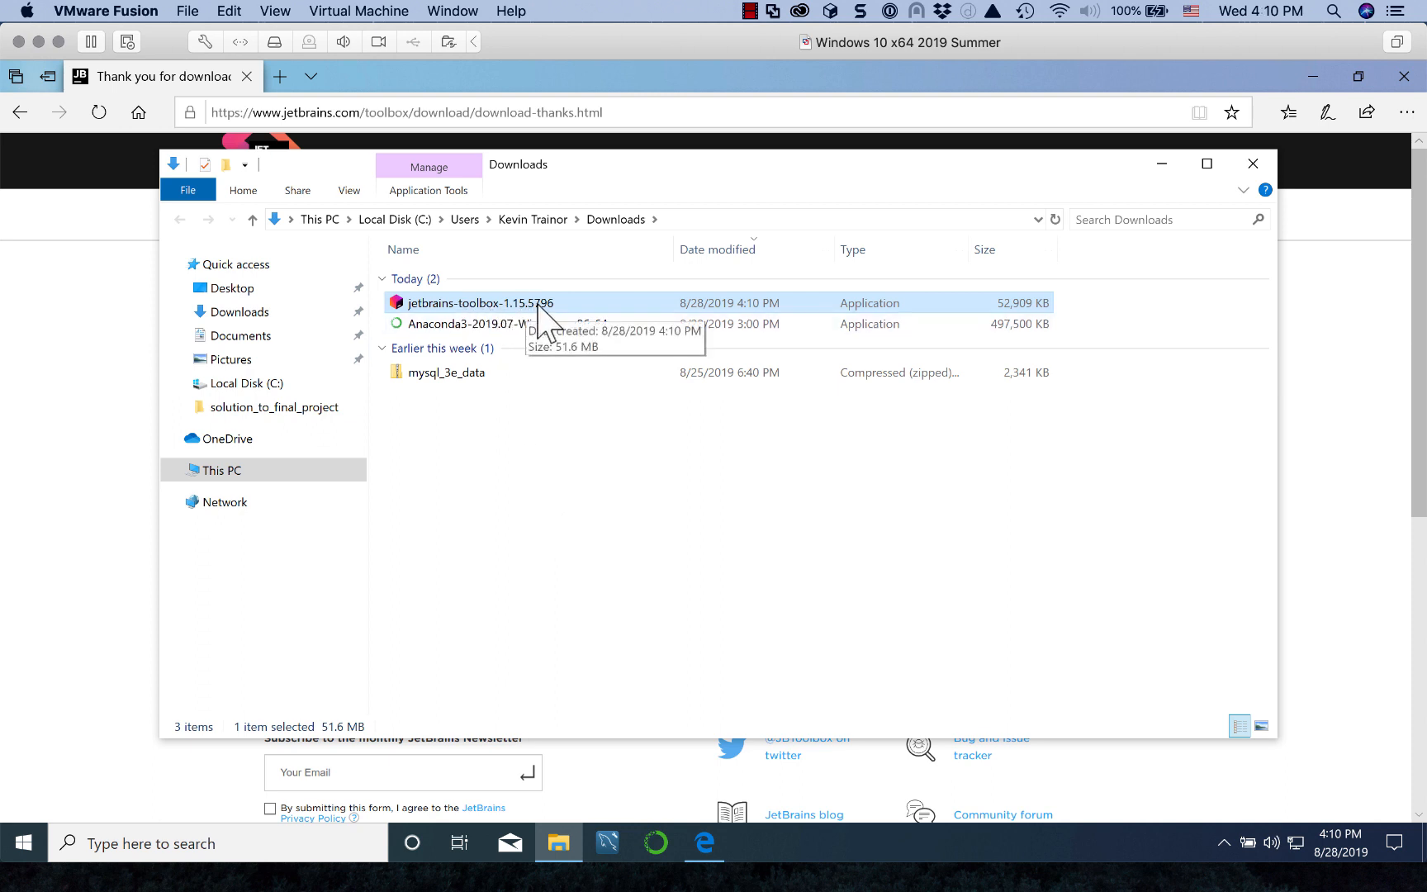
pyautogui.click(1345, 368)
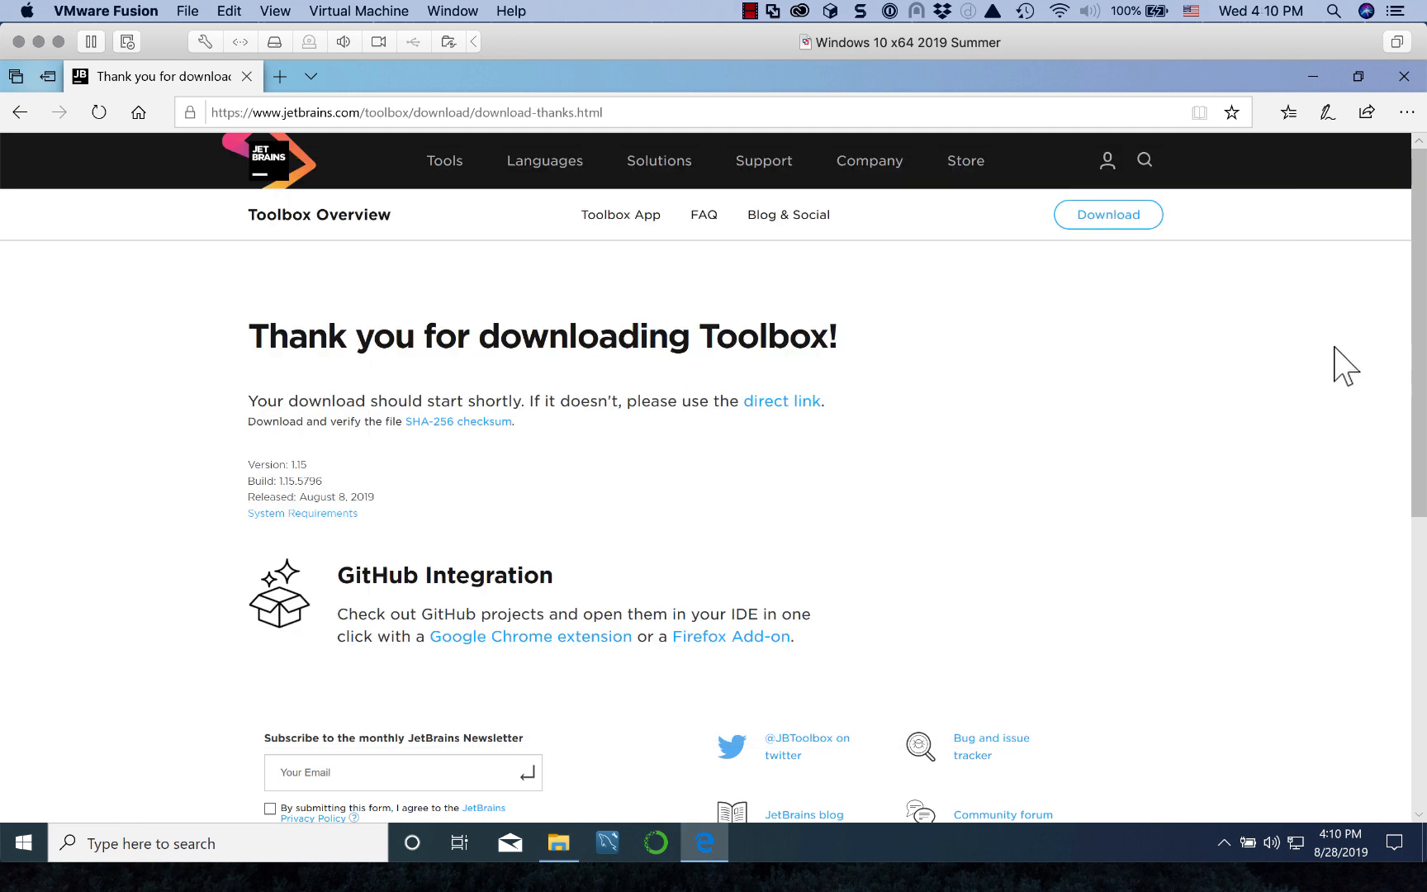
pyautogui.click(1407, 77)
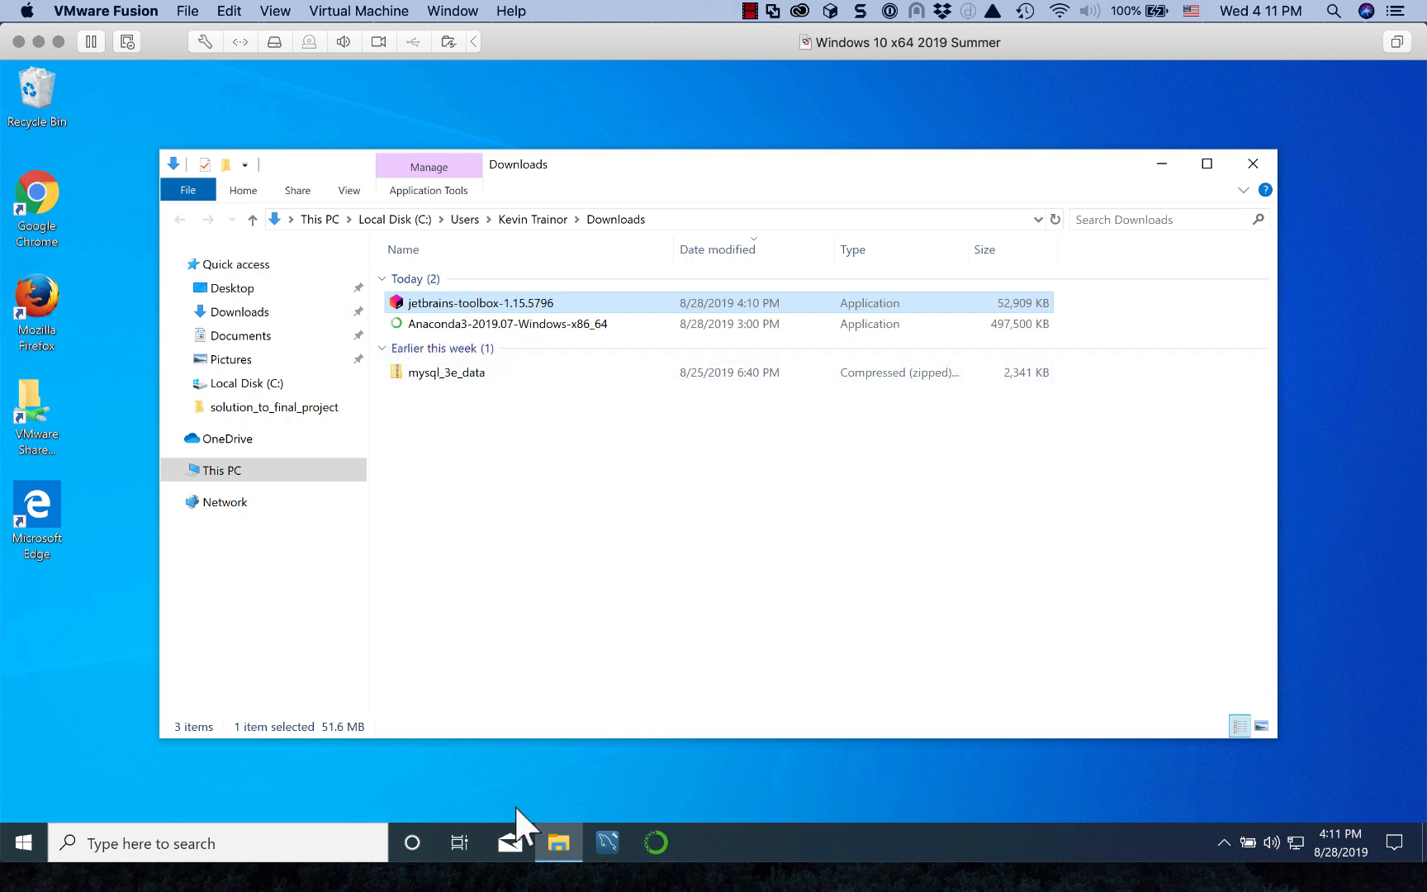
# Step: Open Task Manager from the taskbar in its full process-details view, then return to the Downloads window
pyautogui.rightClick(756, 834)
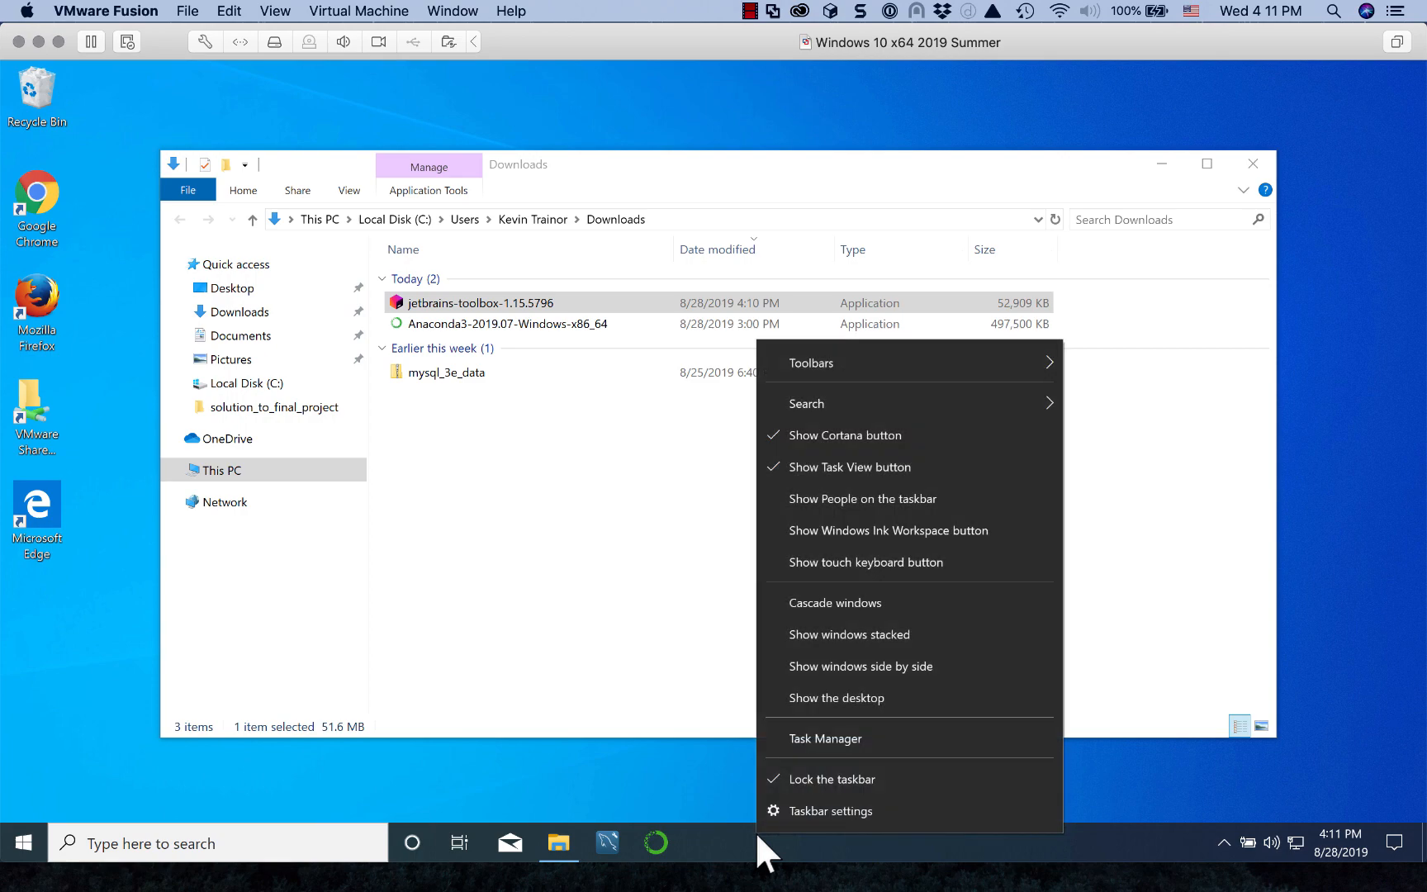
pyautogui.click(854, 740)
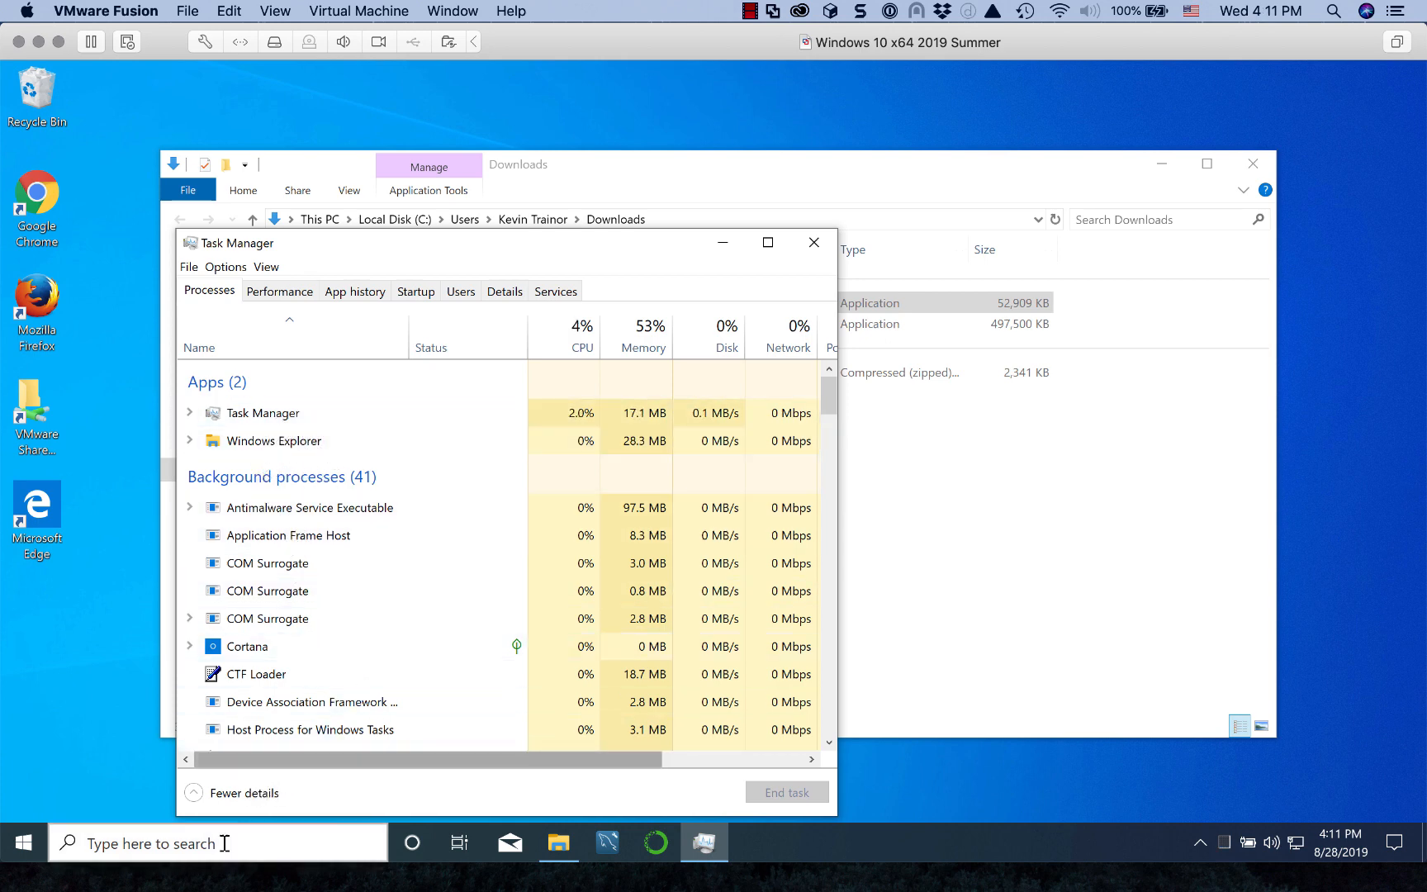
pyautogui.click(242, 793)
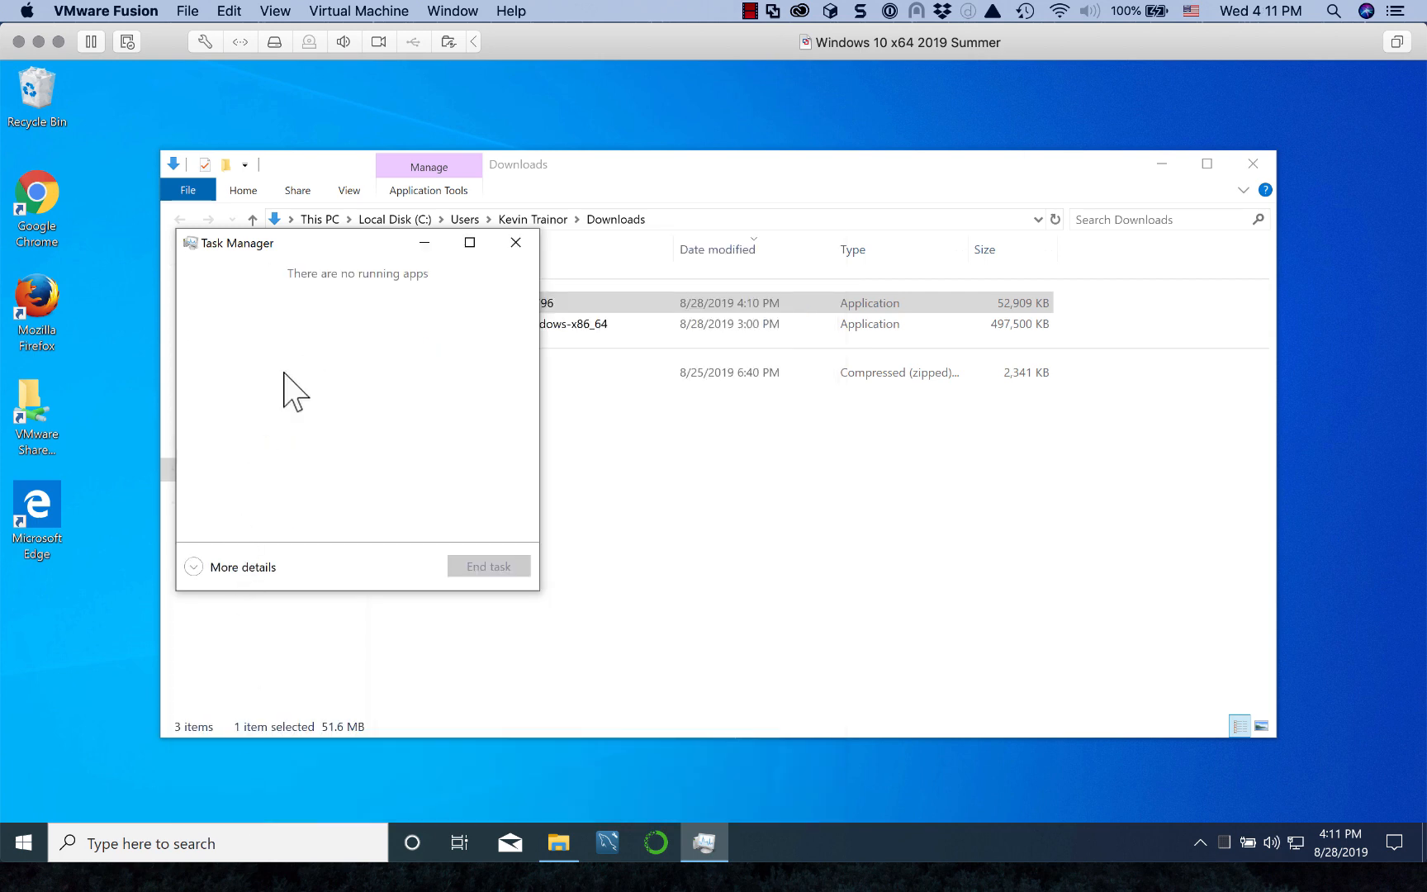
pyautogui.click(244, 568)
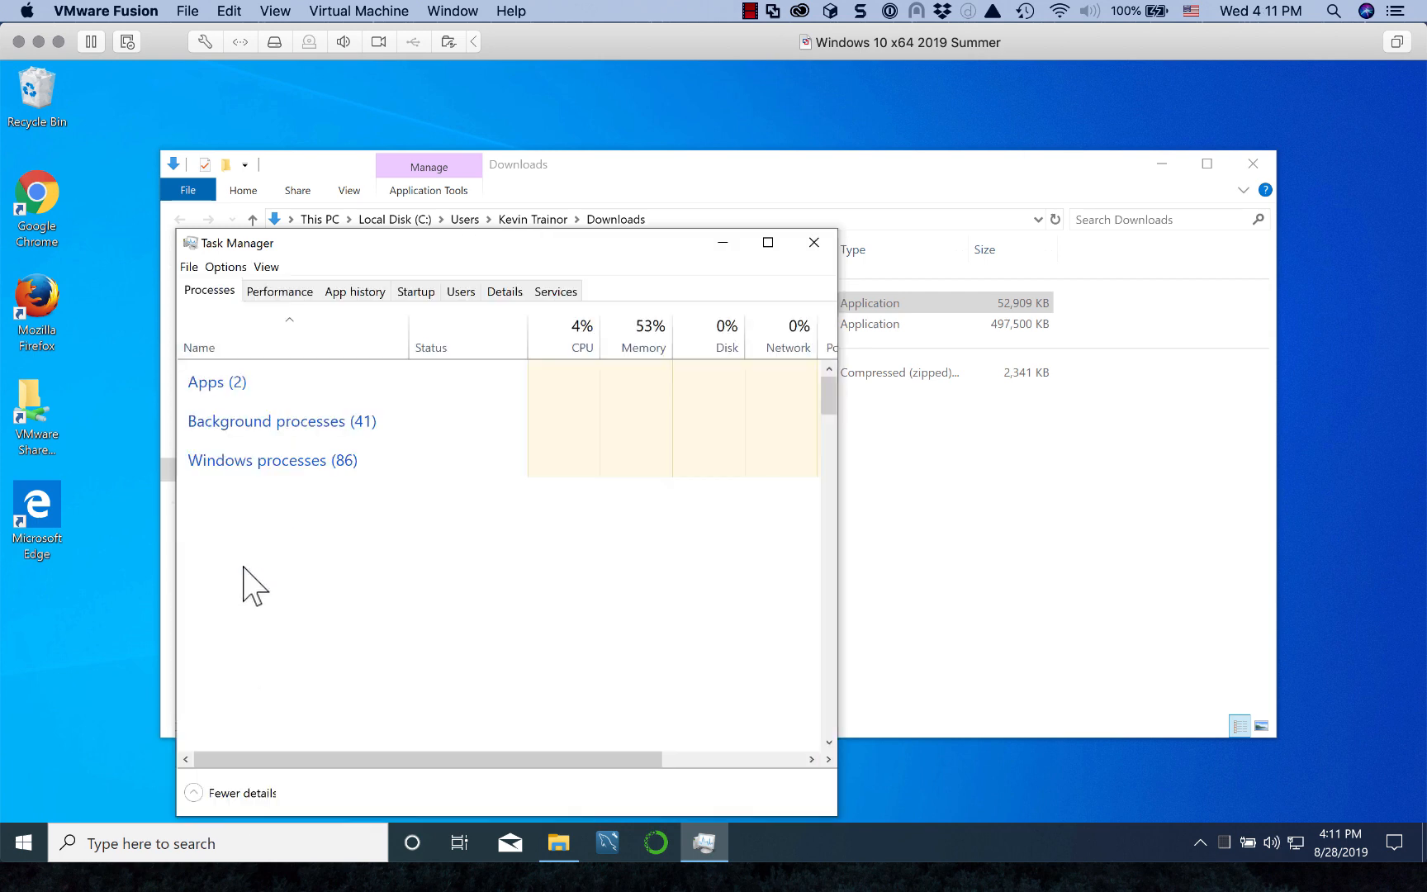
pyautogui.scroll(-1, 281, 619)
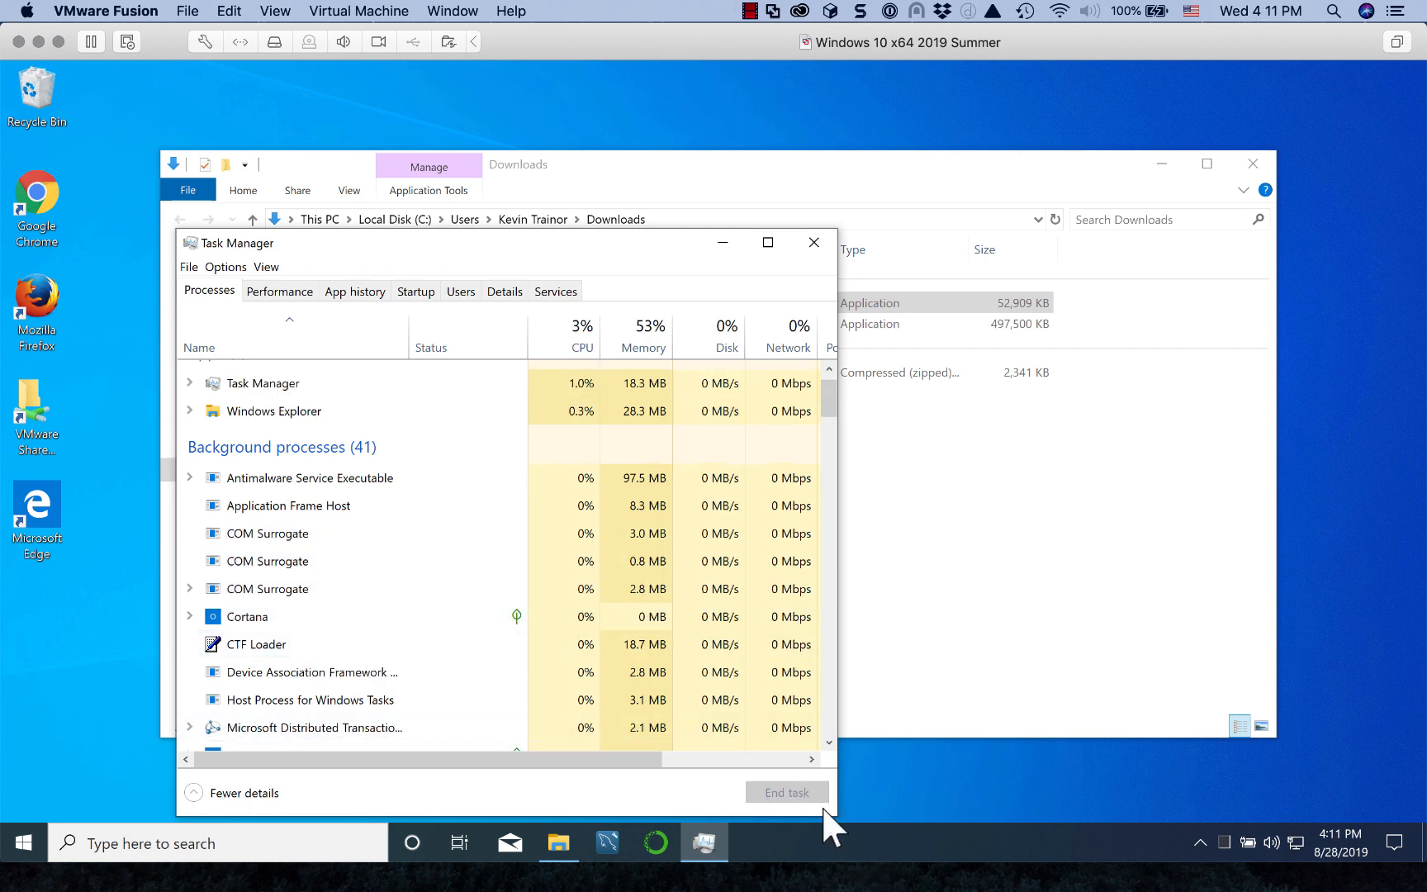
pyautogui.click(1004, 687)
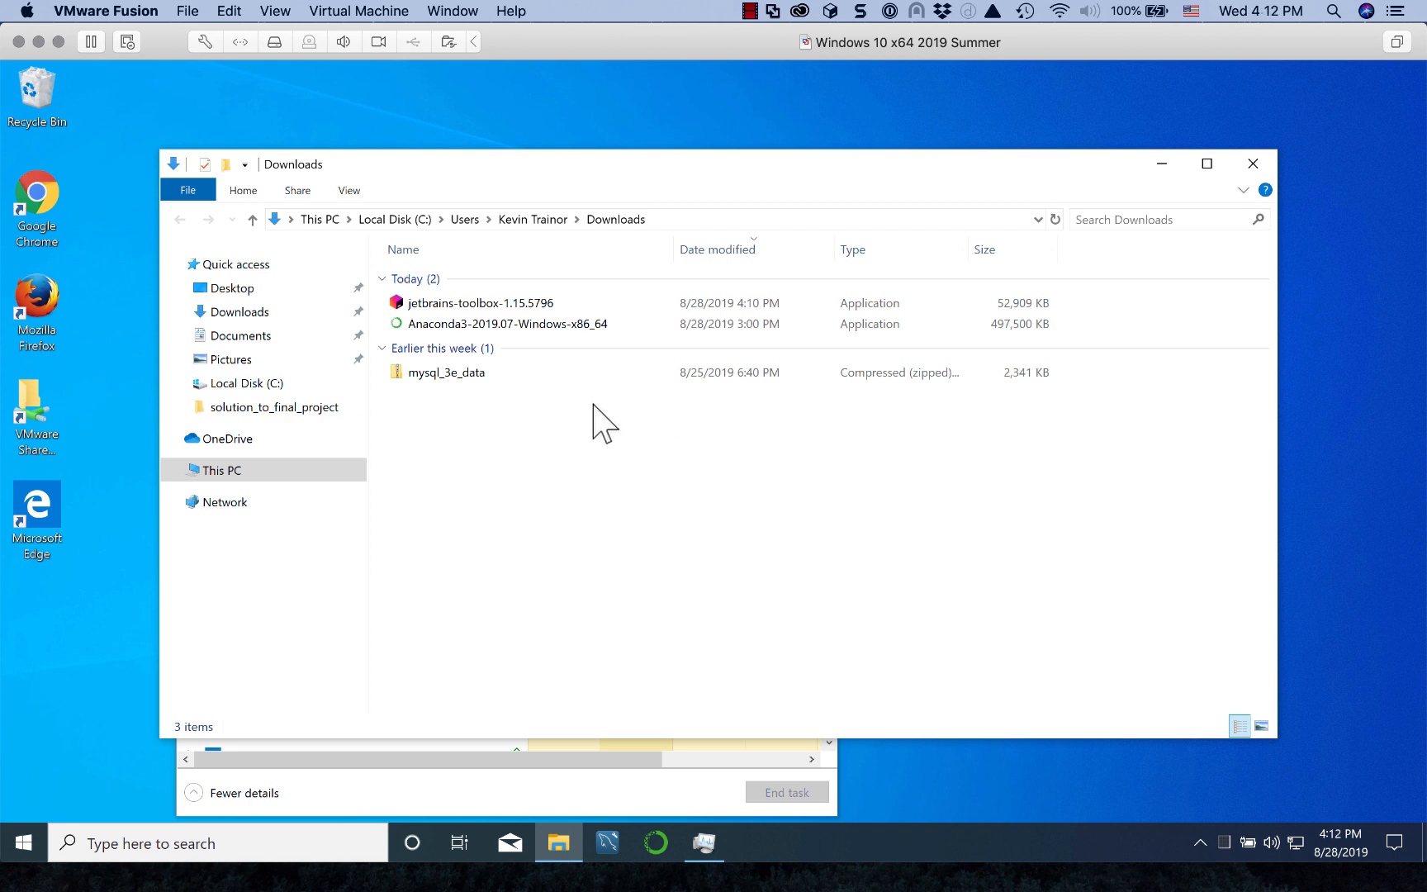
# Step: Run the jetbrains-toolbox-1.15.5796 installer from Downloads and finish with Run JetBrains Toolbox checked
pyautogui.click(505, 317)
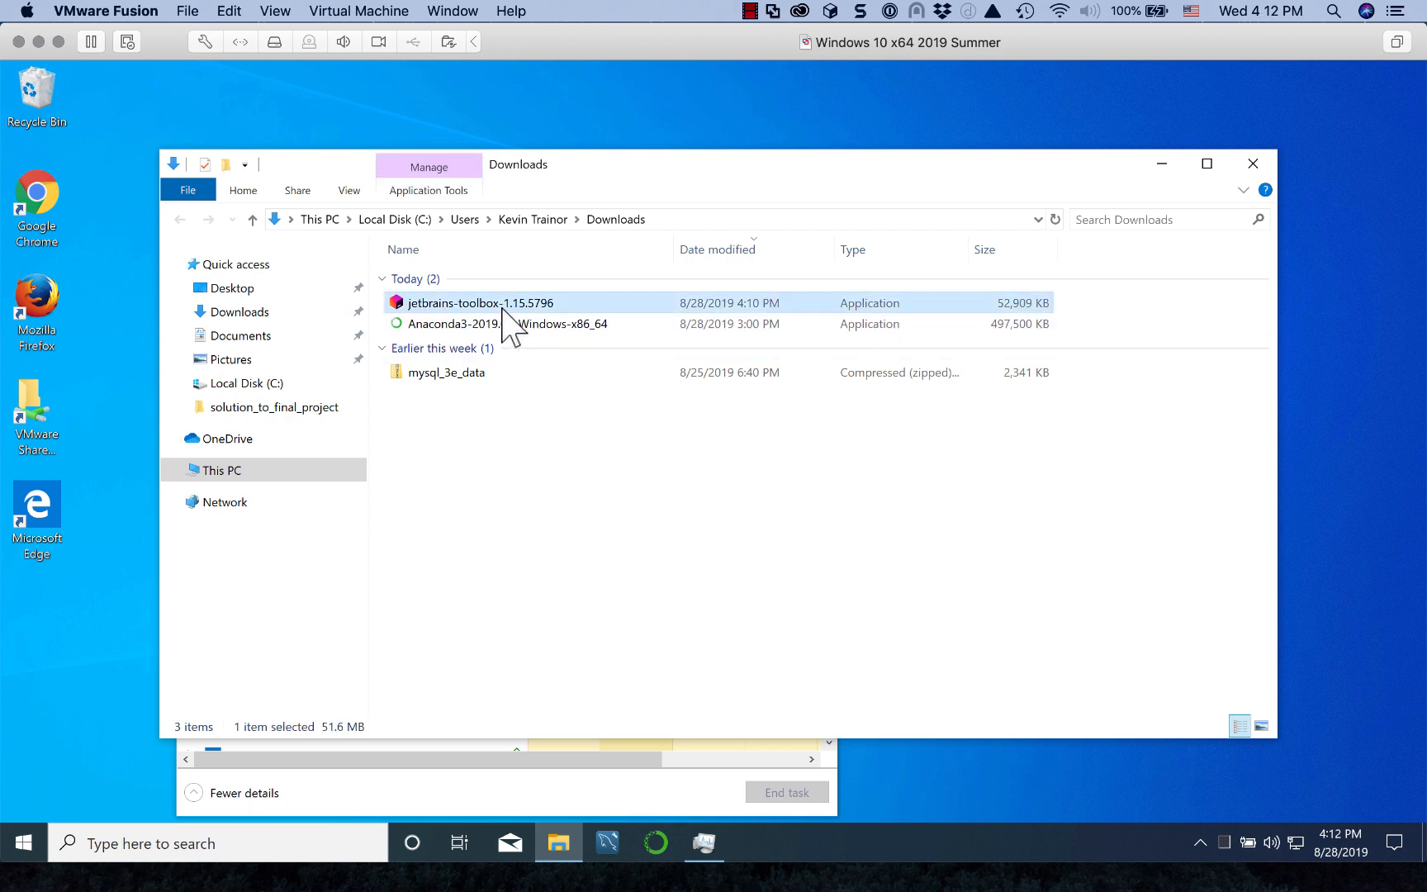
pyautogui.doubleClick(503, 307)
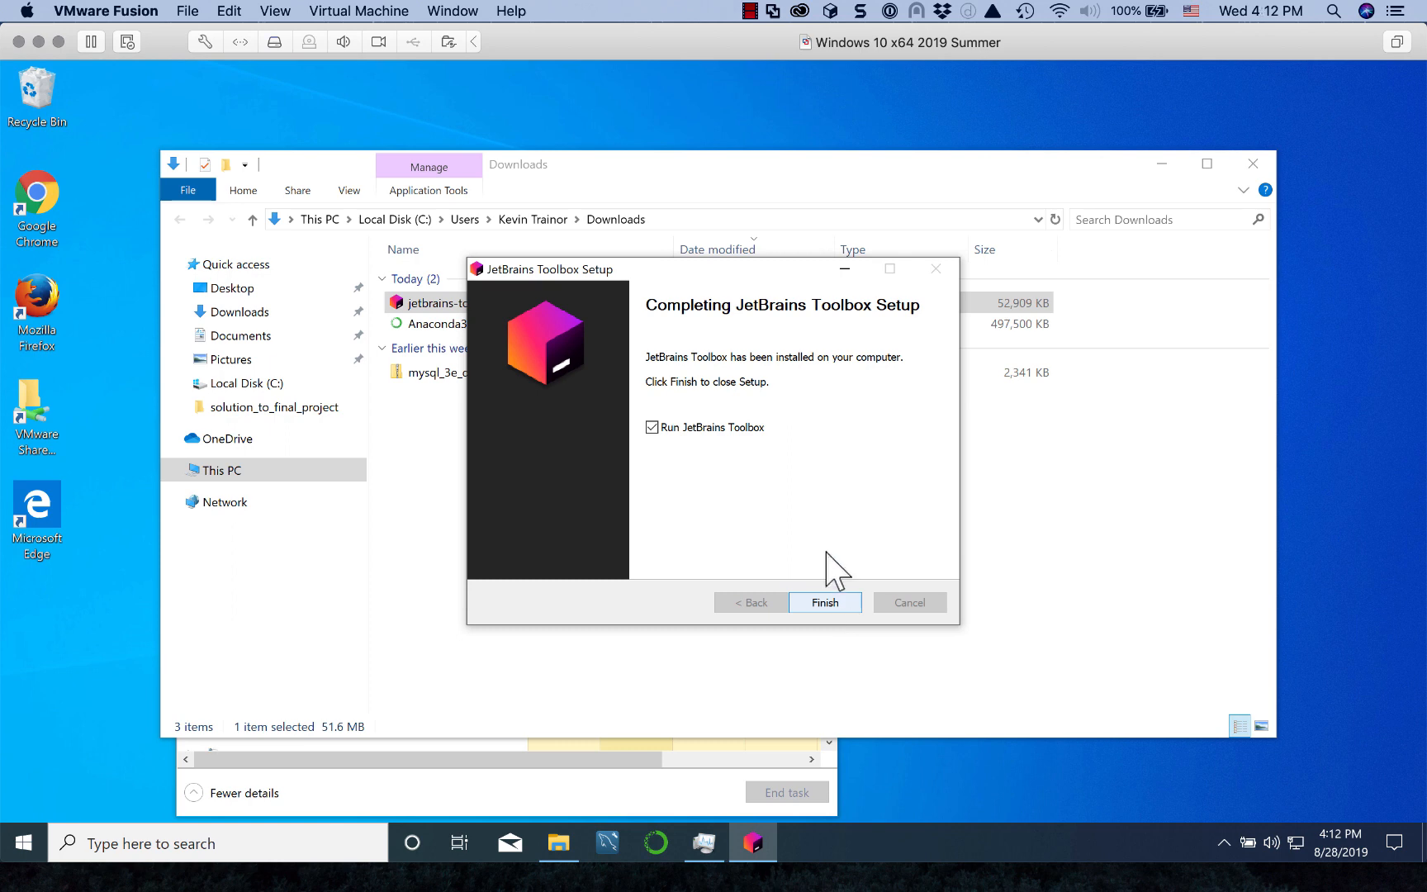
pyautogui.click(826, 603)
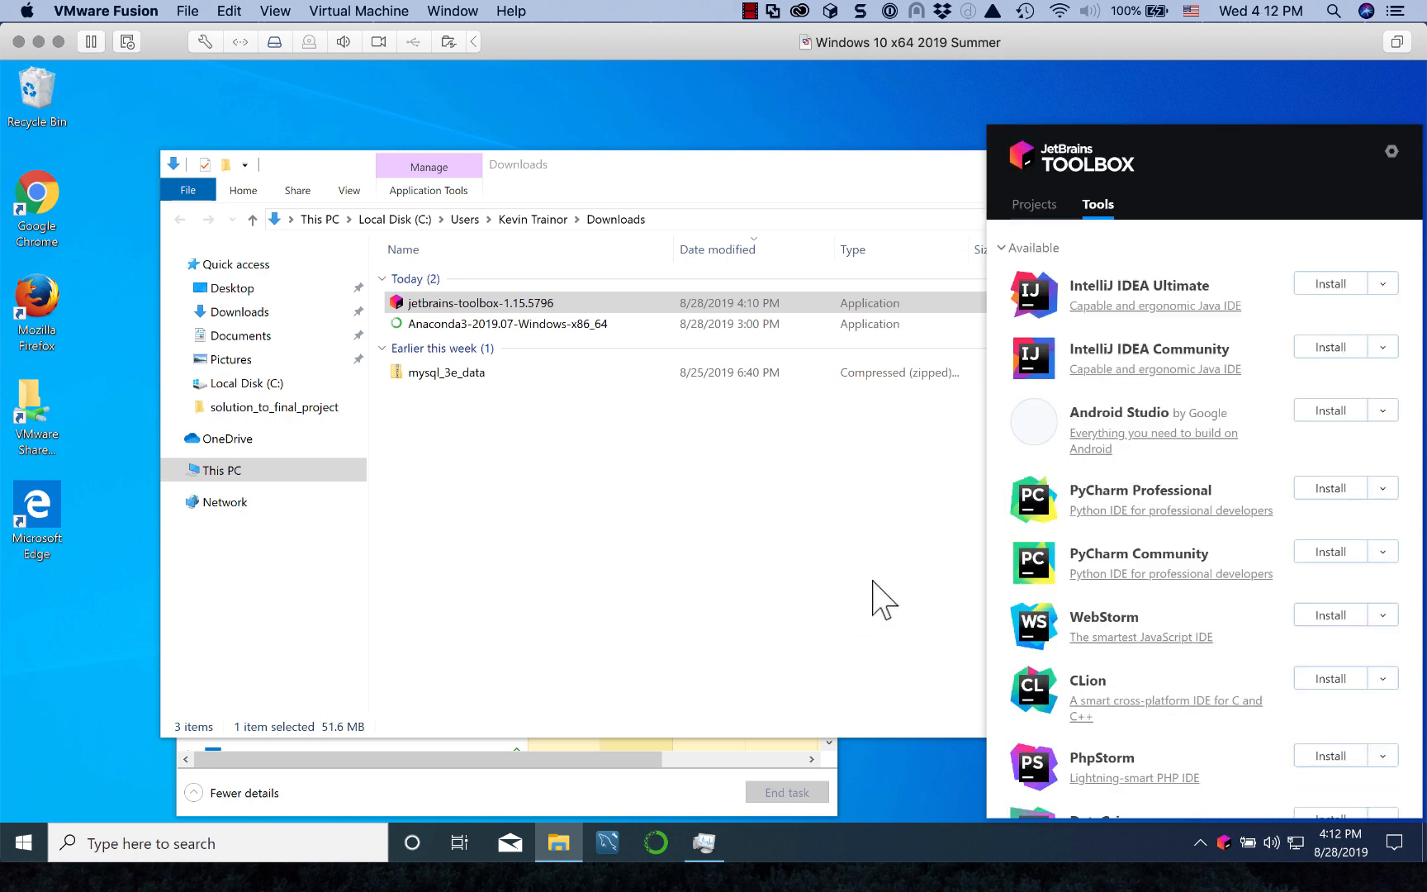
# Step: Hide the JetBrains Toolbox panel and close the Downloads folder window
pyautogui.click(937, 161)
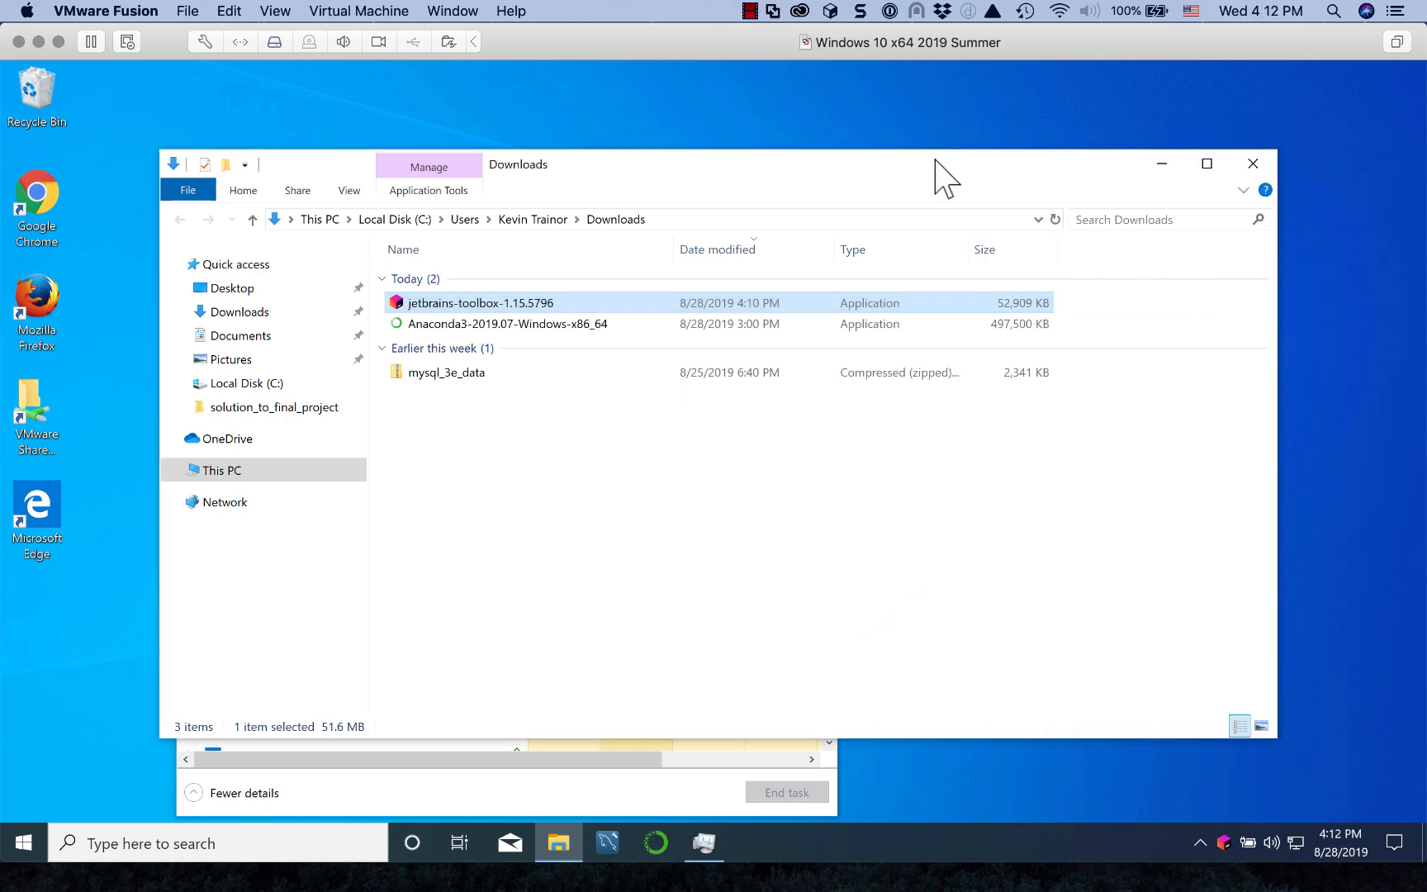
pyautogui.click(1253, 162)
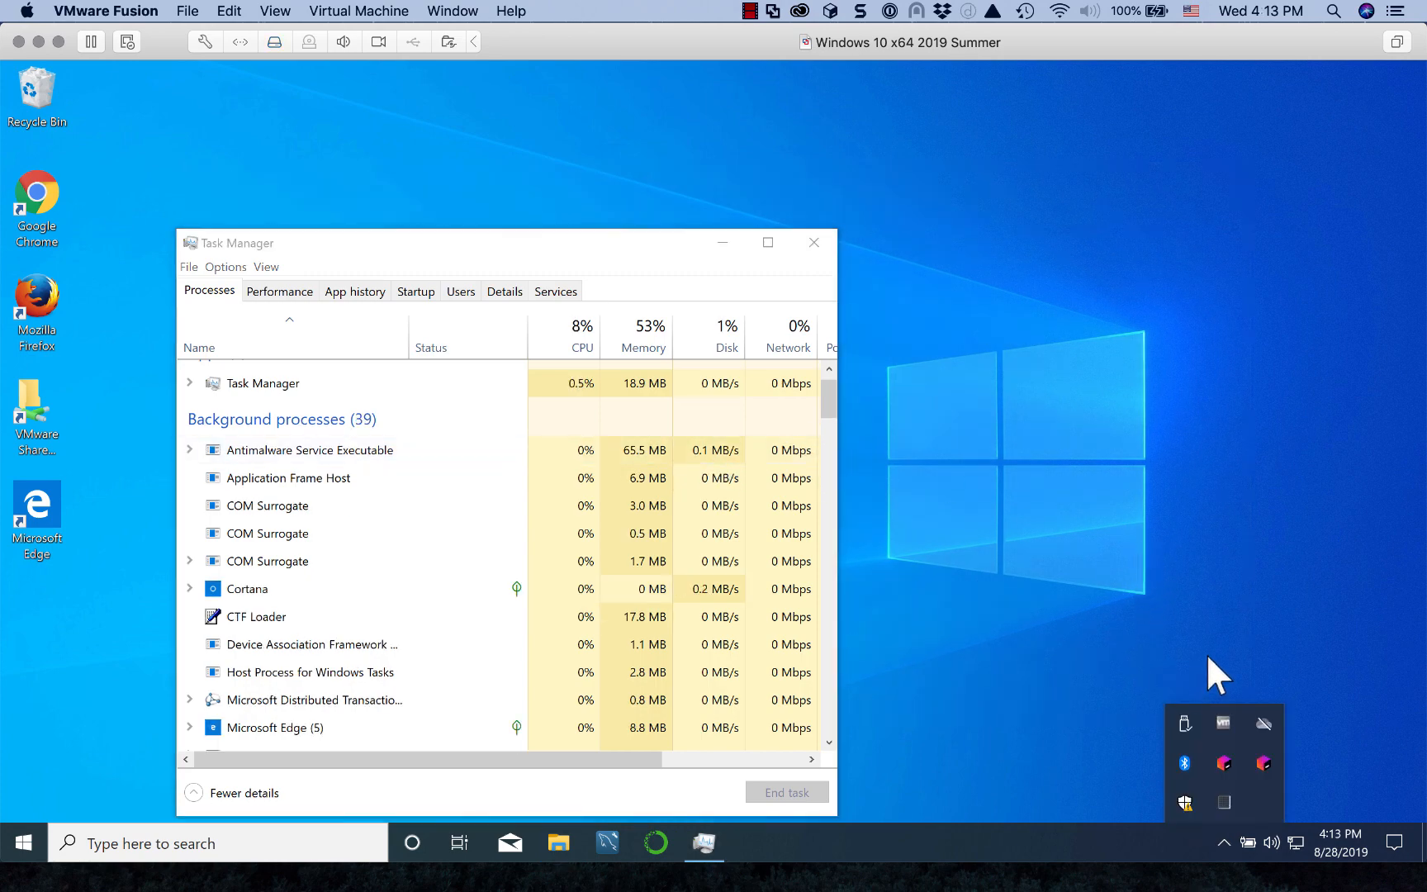
# Step: From the Start menu's JetBrains Toolbox folder, pin JetBrains Toolbox via More > Pin to taskbar
pyautogui.click(1104, 803)
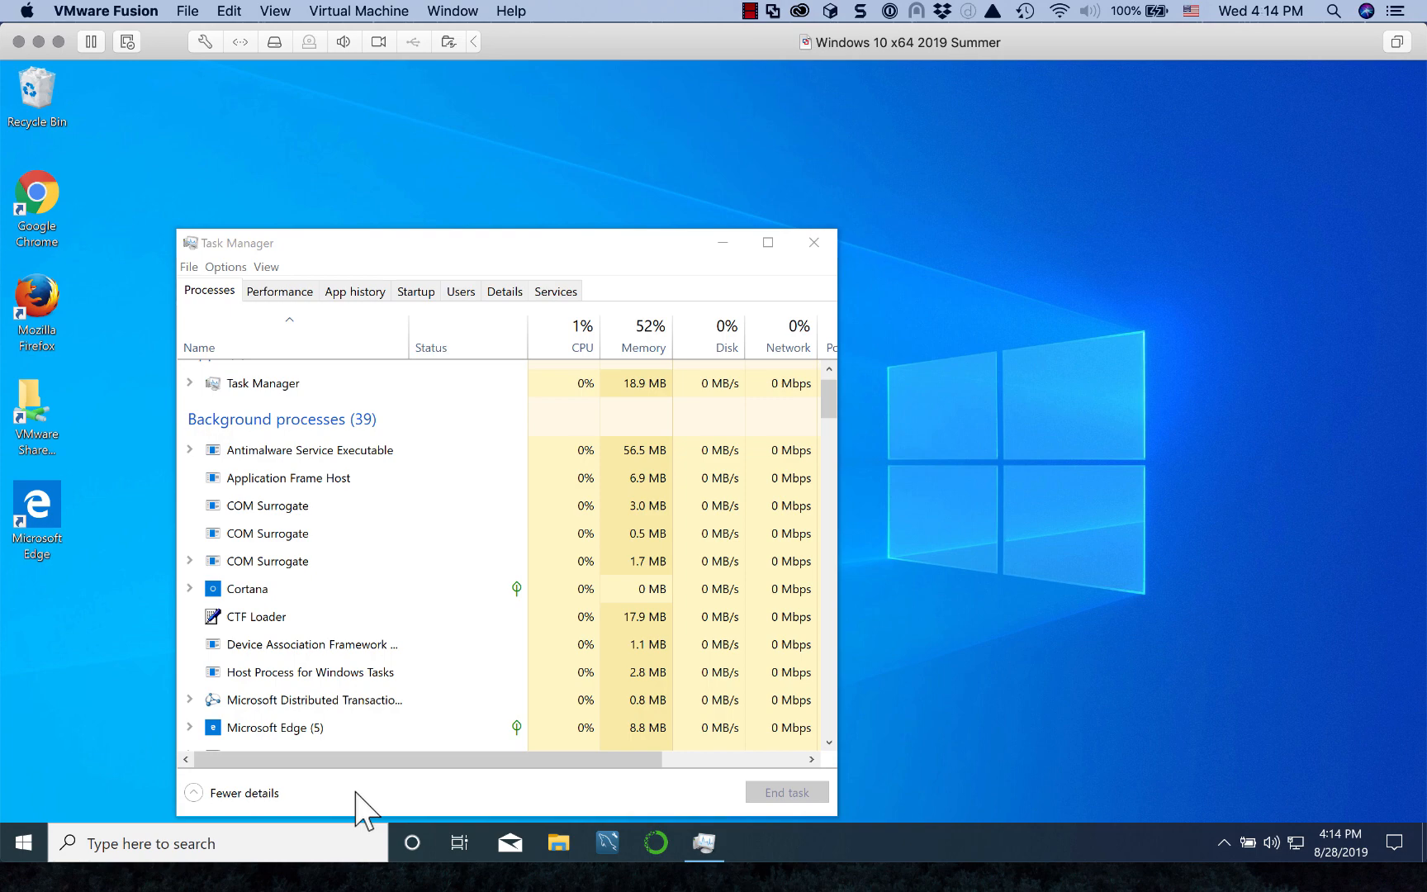
pyautogui.click(21, 839)
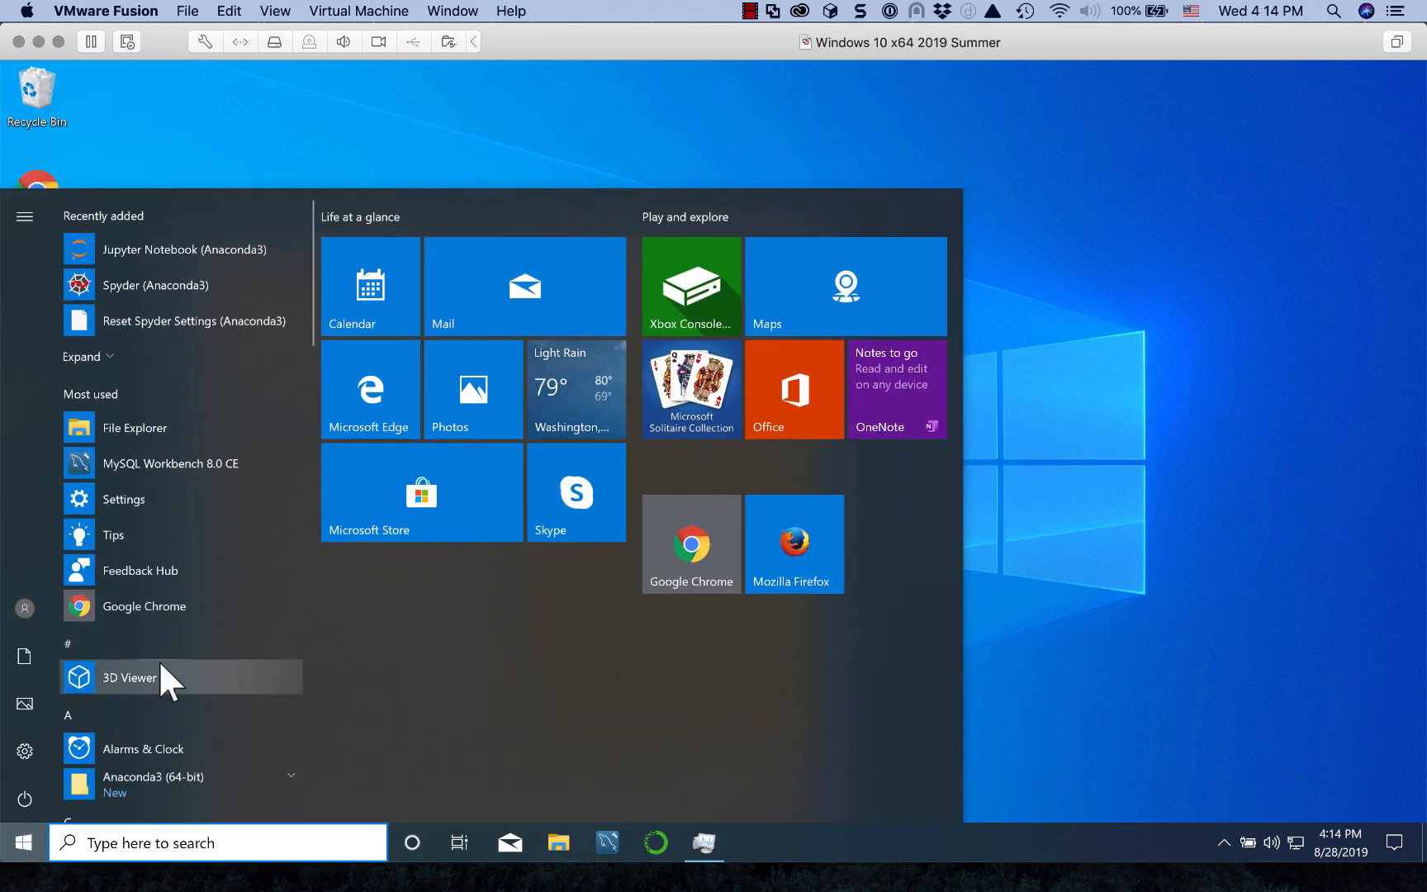
pyautogui.scroll(-3, 165, 686)
pyautogui.scroll(-7, 166, 690)
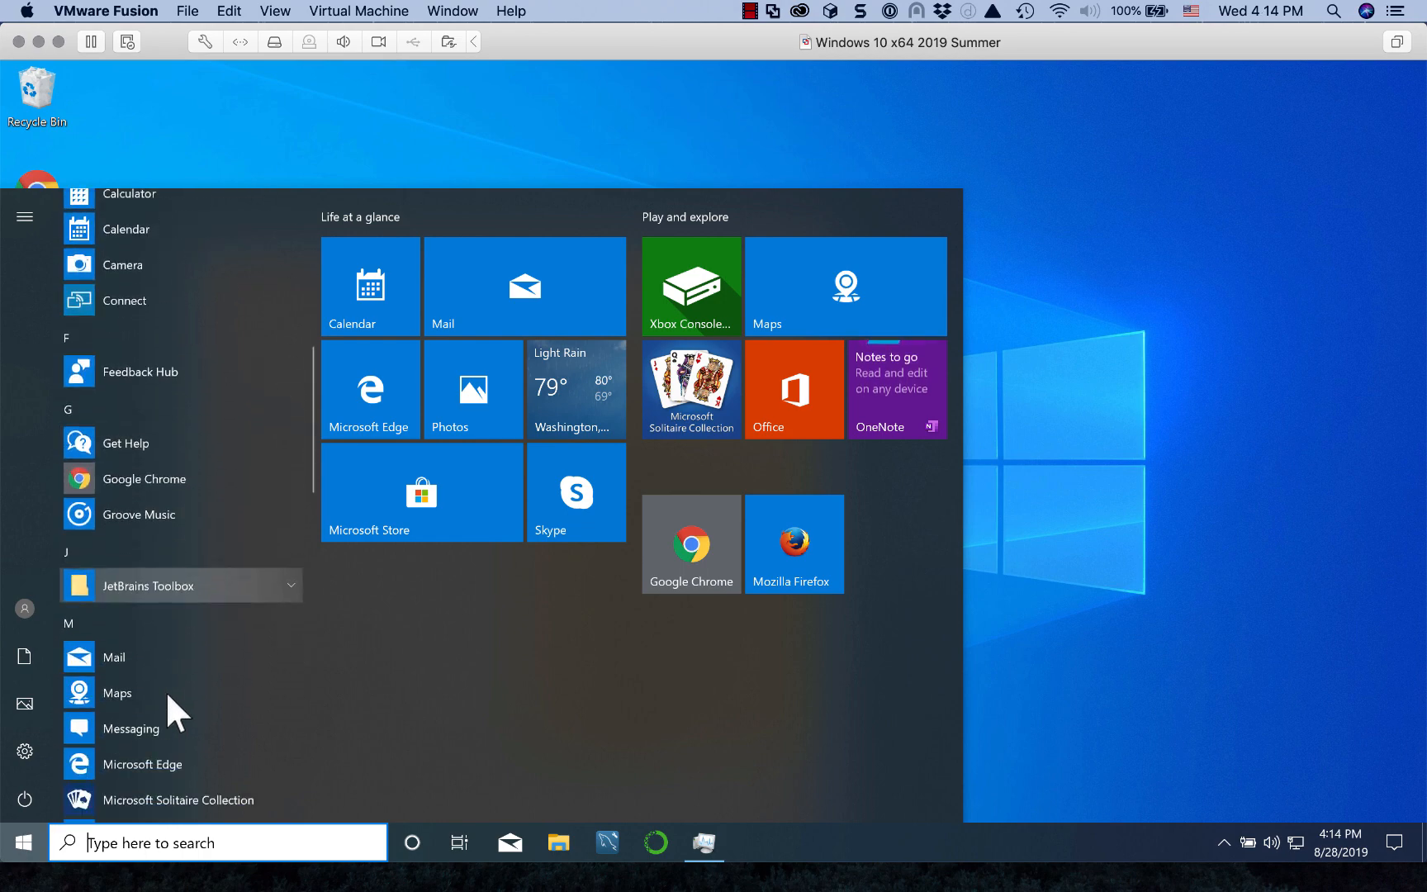
pyautogui.scroll(-3, 165, 690)
pyautogui.scroll(4, 165, 691)
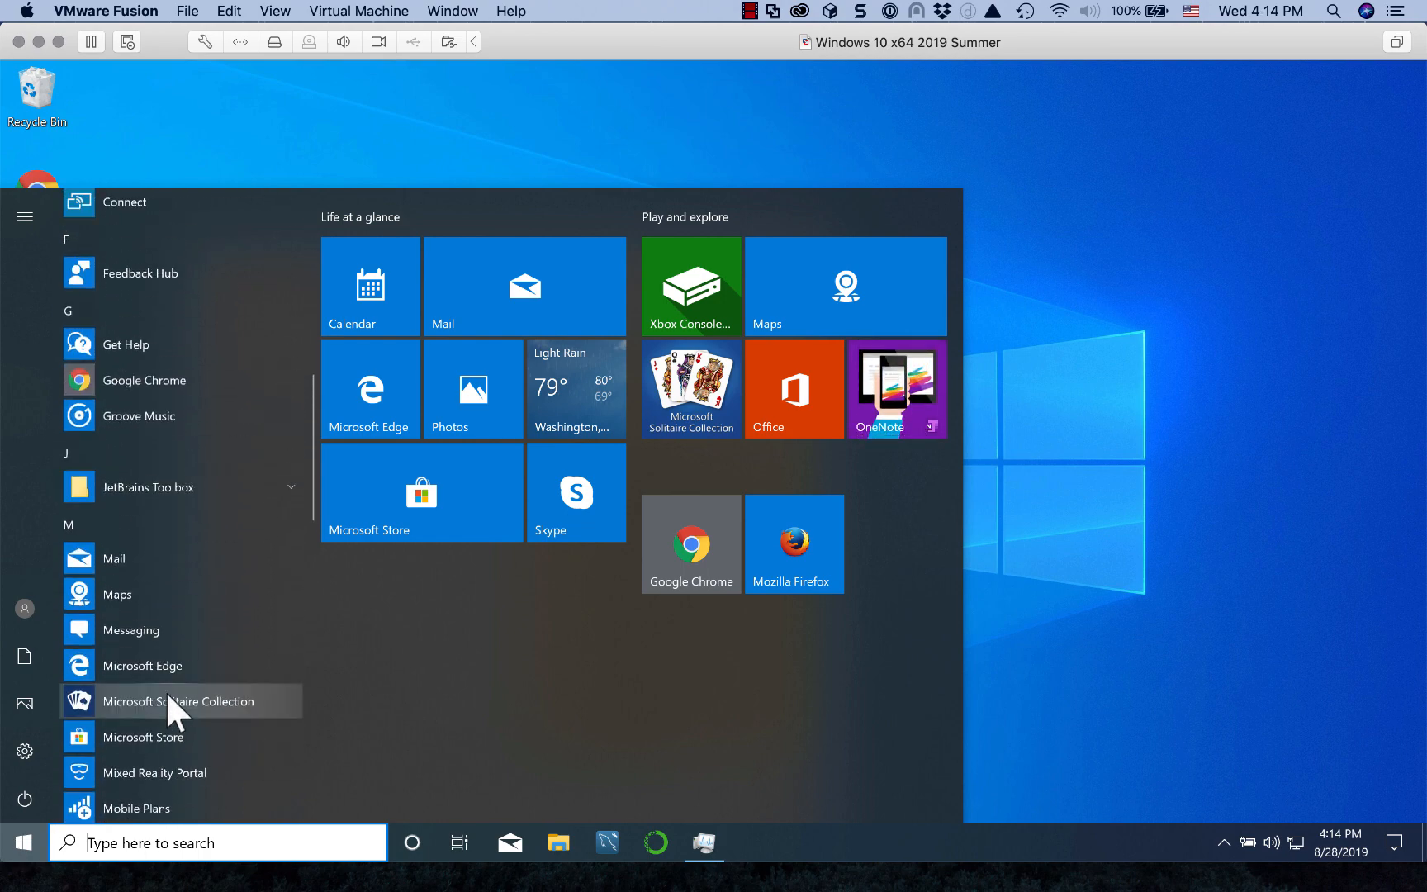
pyautogui.click(290, 487)
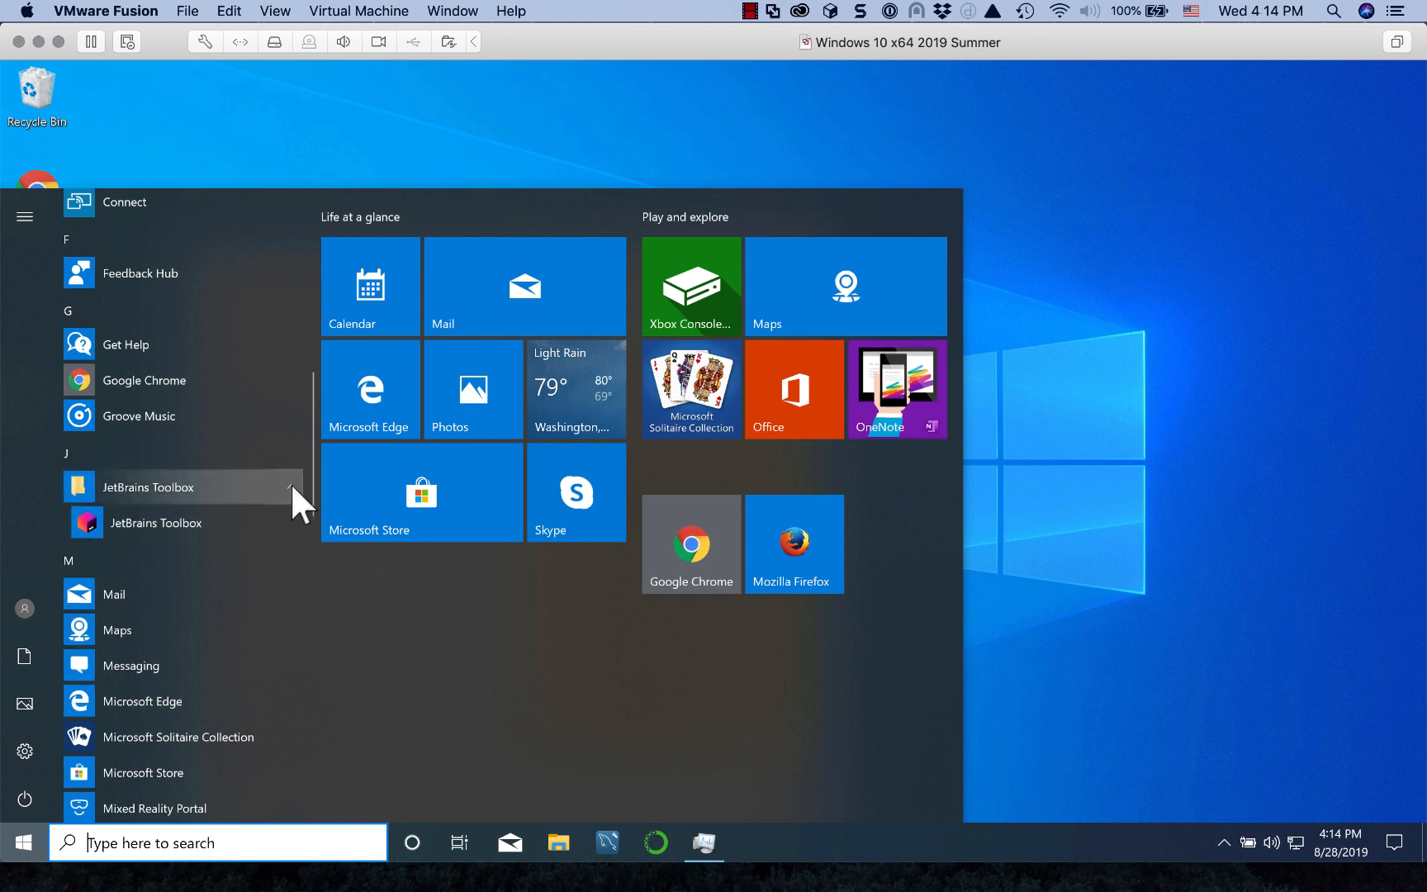
pyautogui.rightClick(155, 522)
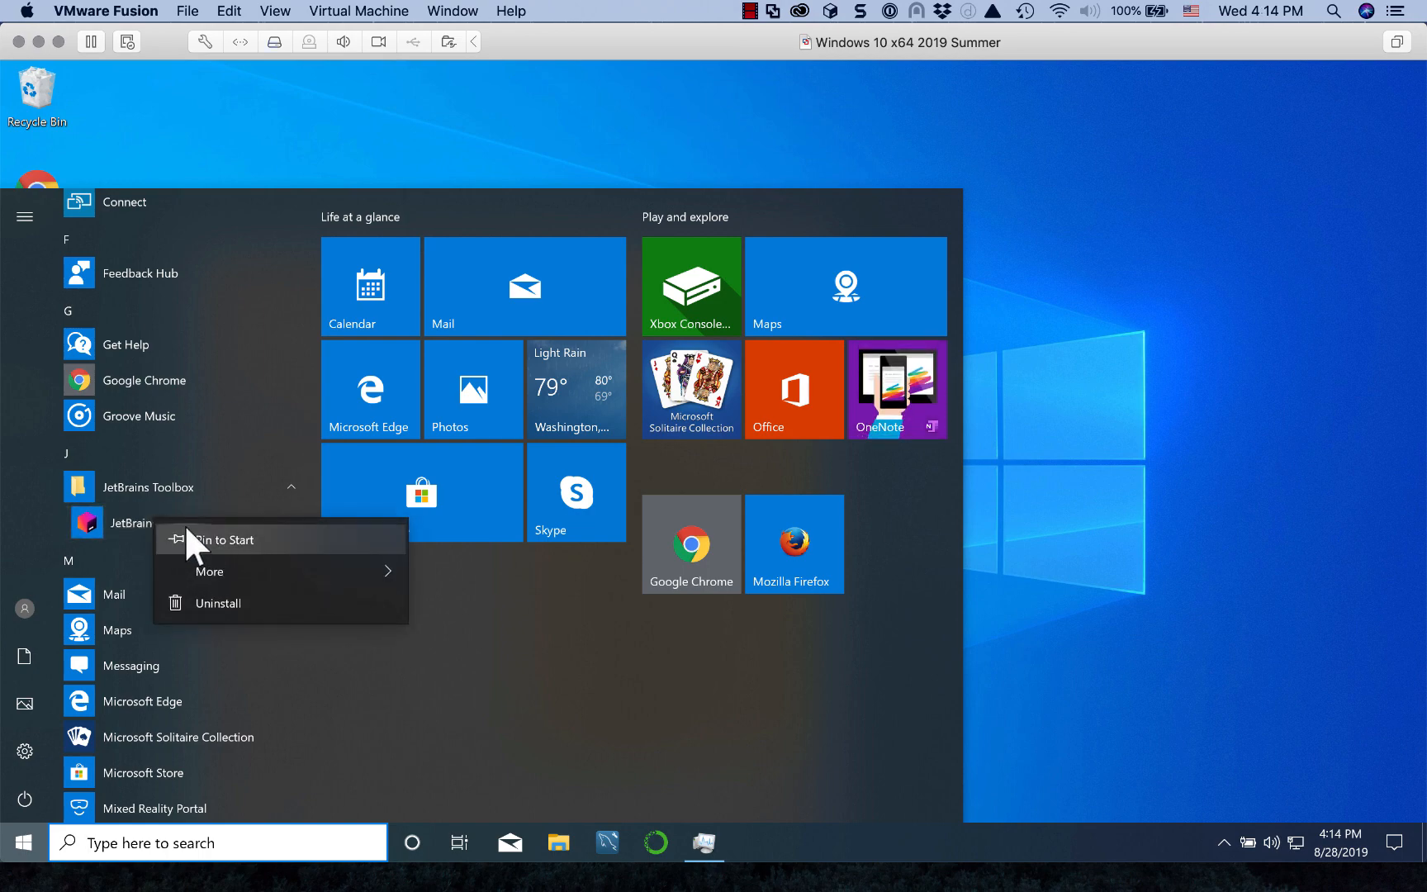
pyautogui.moveTo(202, 565)
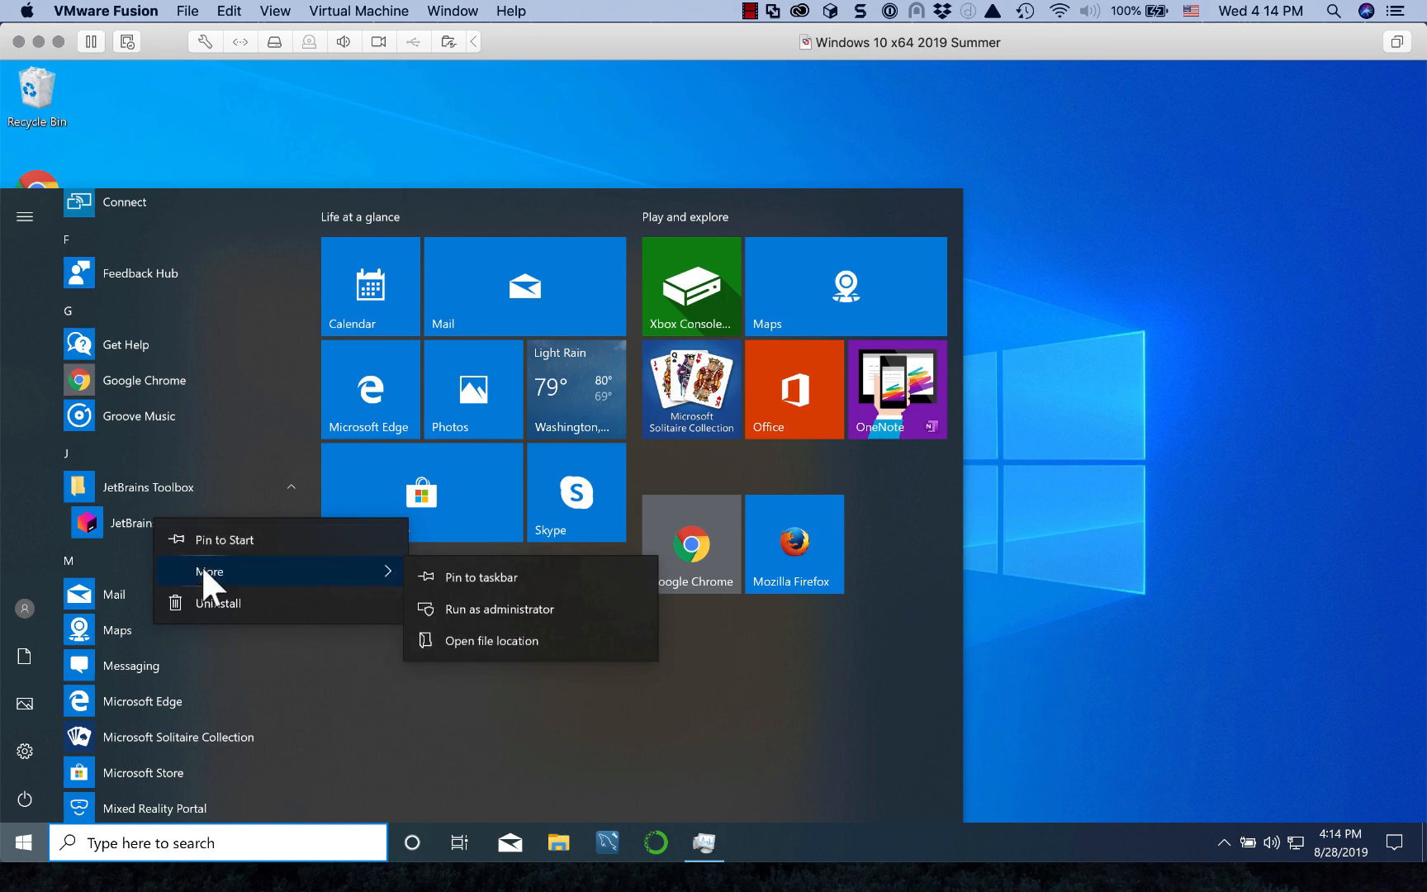
pyautogui.click(493, 576)
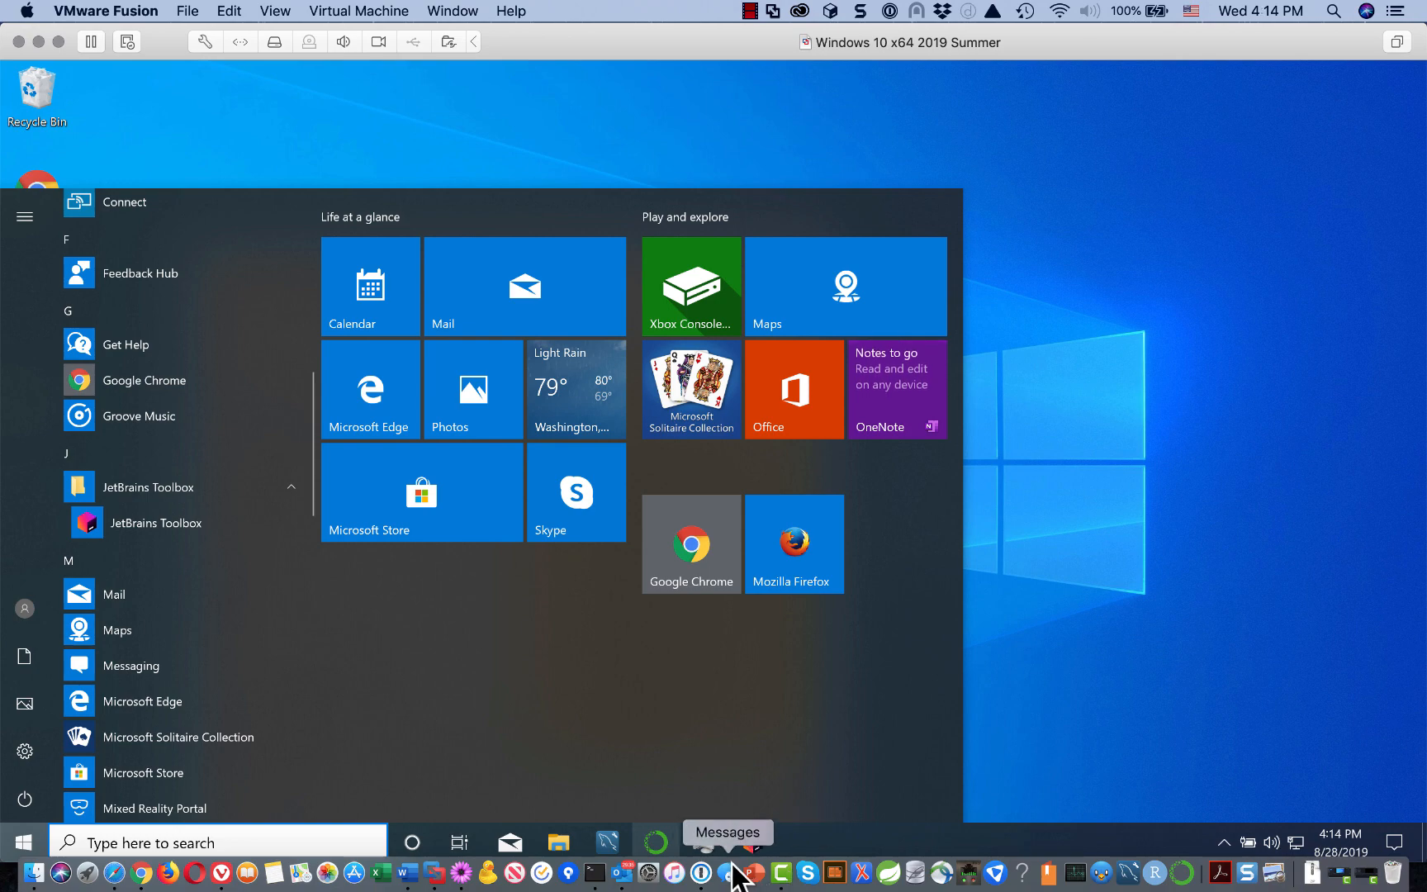
# Step: Dismiss the Start menu and close Task Manager, bringing up JetBrains Toolbox
pyautogui.click(1015, 705)
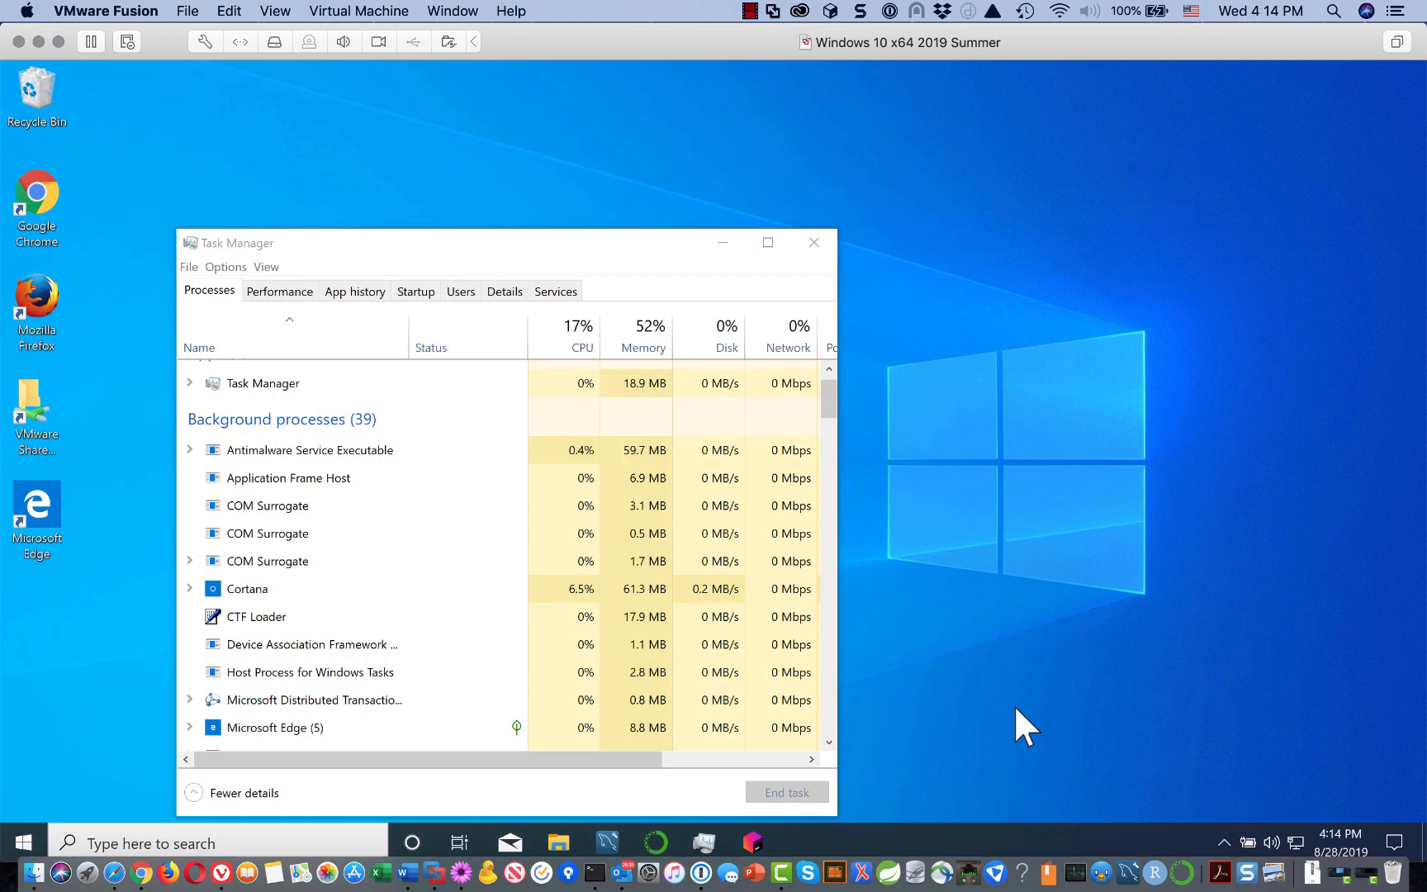
pyautogui.click(751, 838)
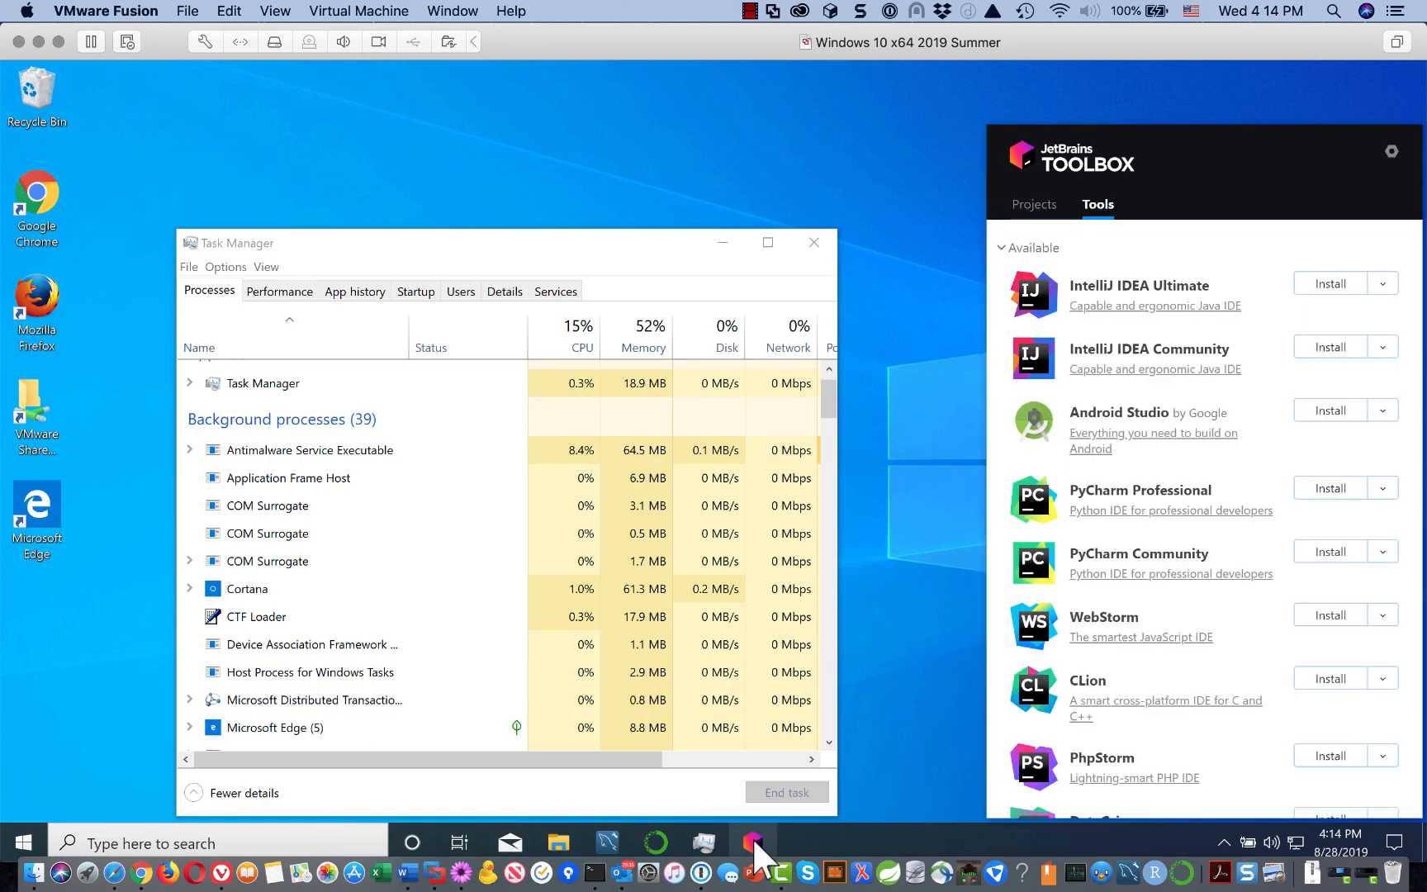
pyautogui.click(814, 243)
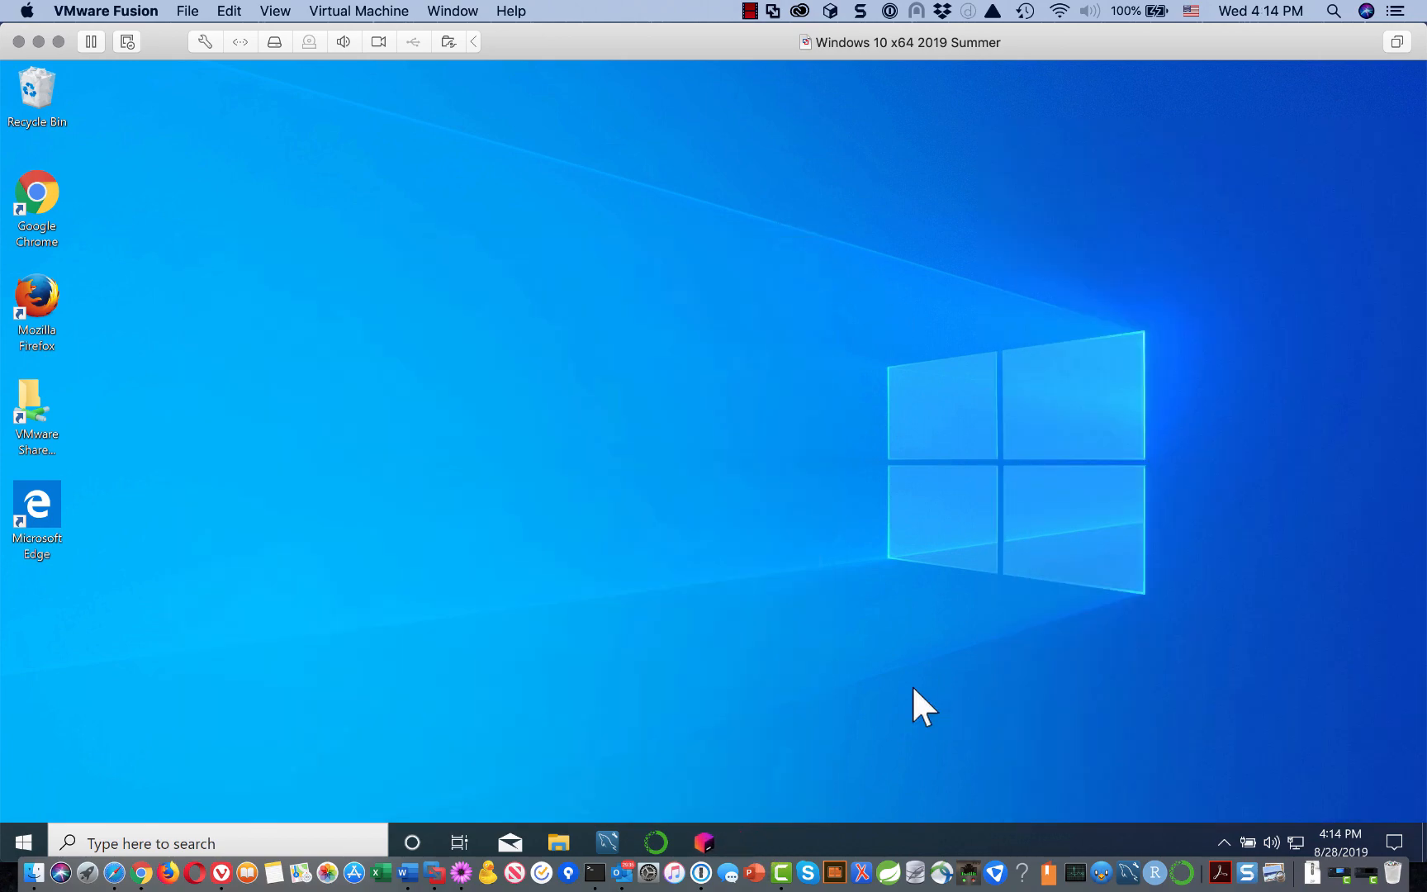
# Step: Reopen the Toolbox panel and browse the Tools list from CLion down to PyCharm
pyautogui.click(703, 841)
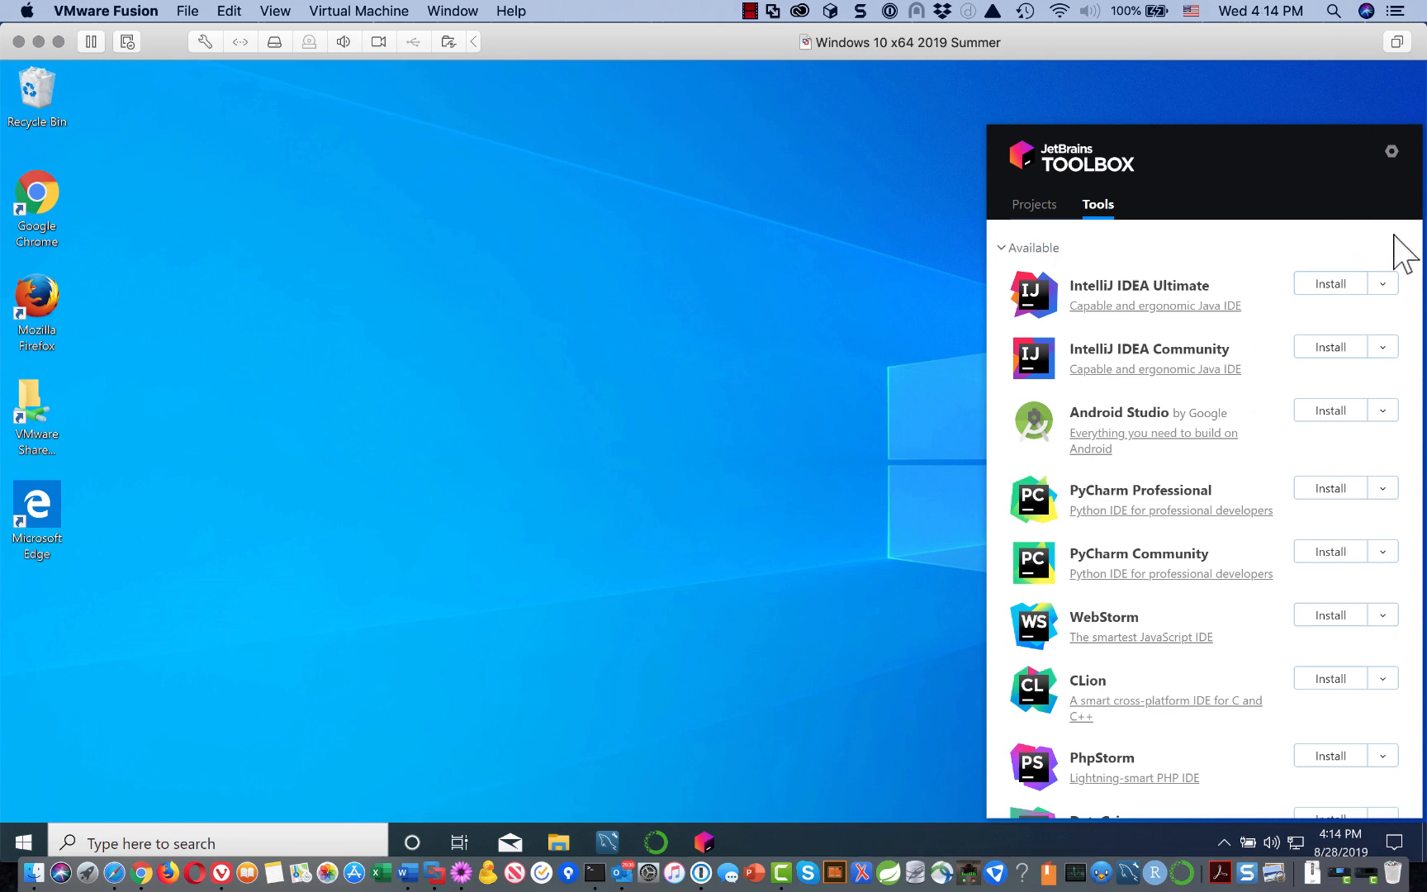
pyautogui.scroll(-4, 1293, 343)
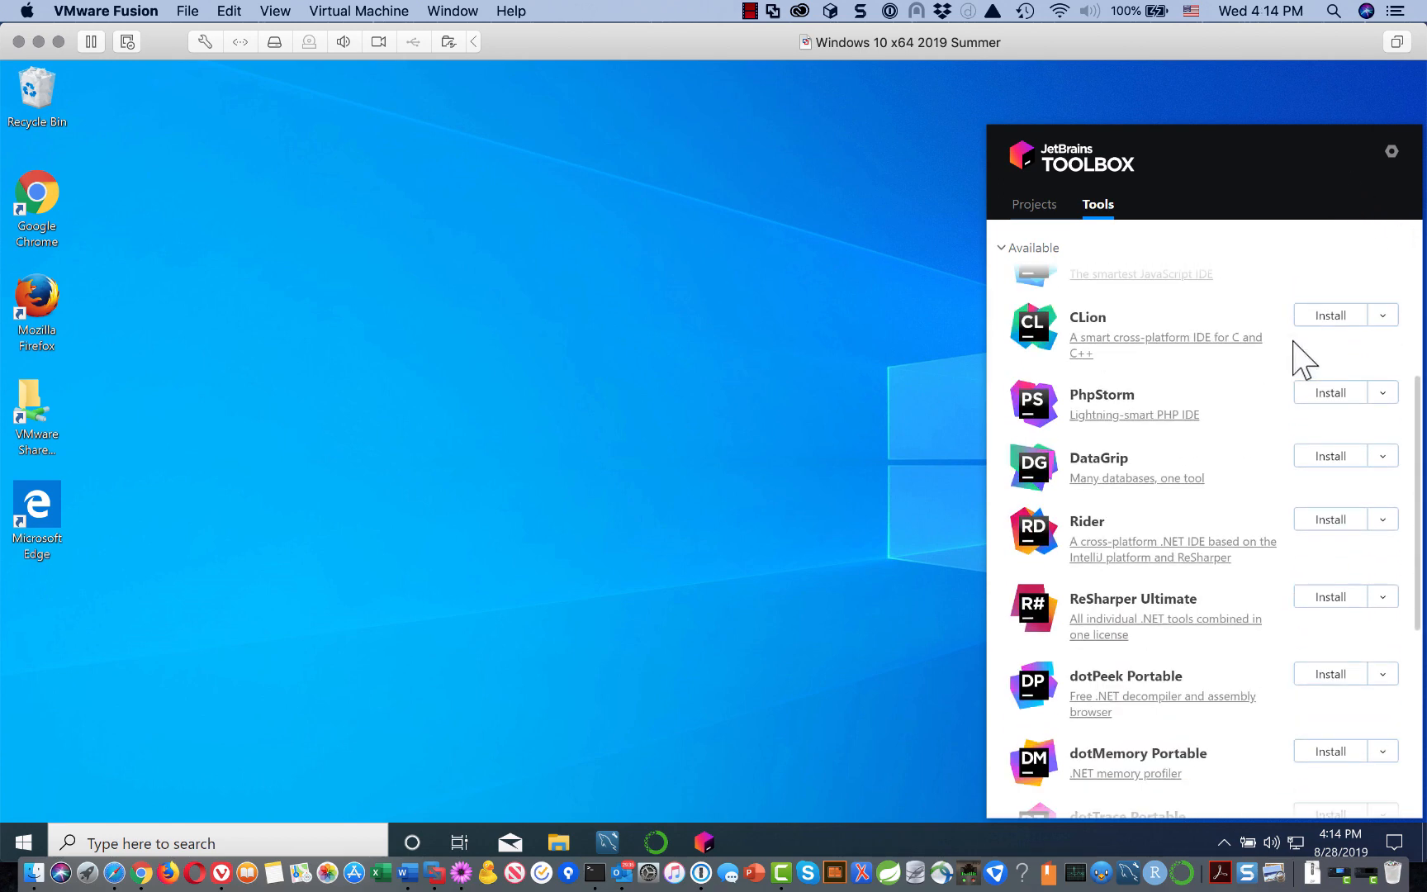
pyautogui.scroll(-5, 1301, 355)
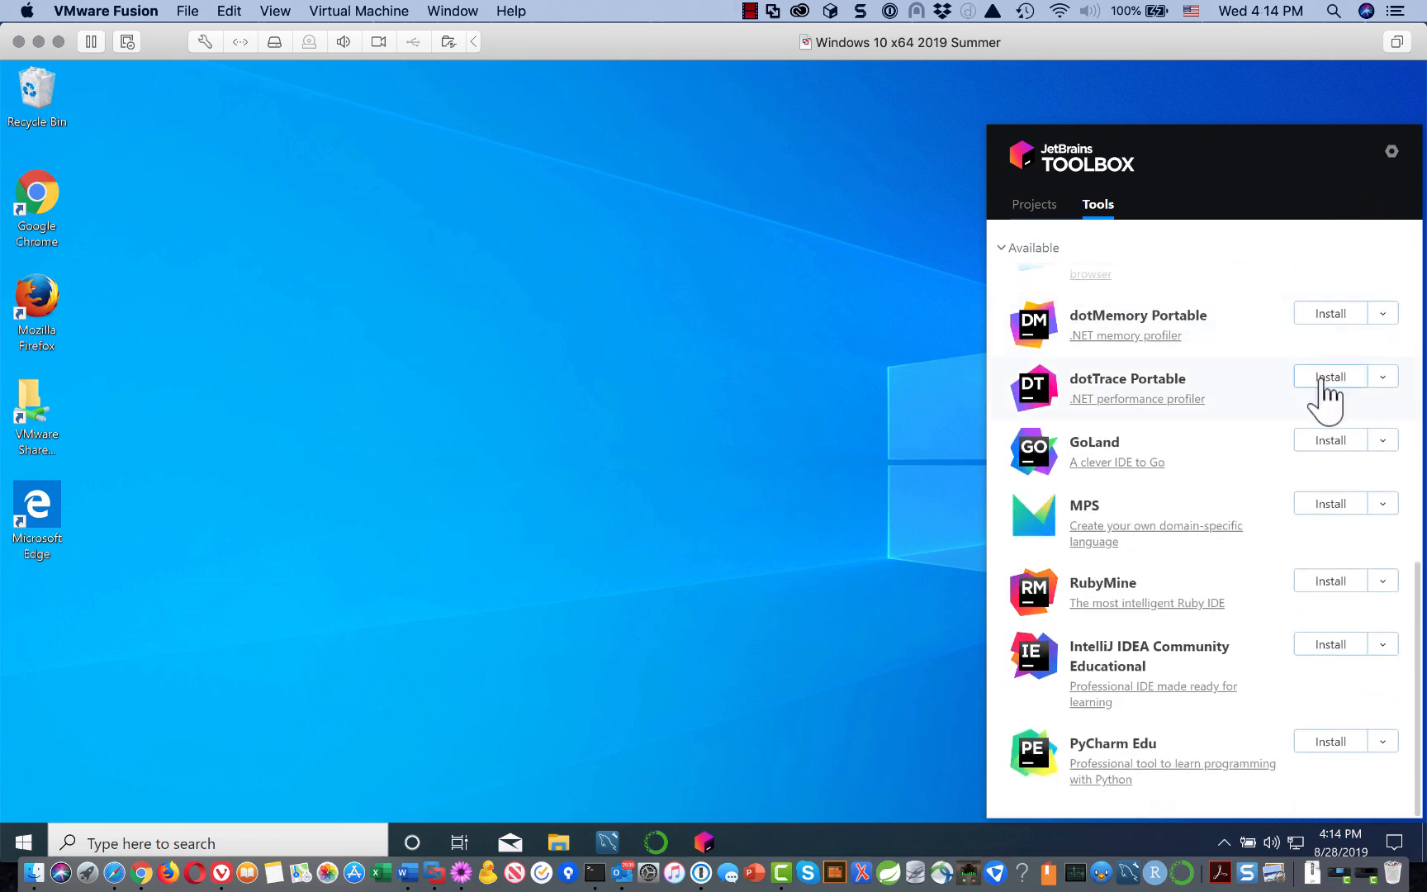
pyautogui.scroll(1, 1252, 356)
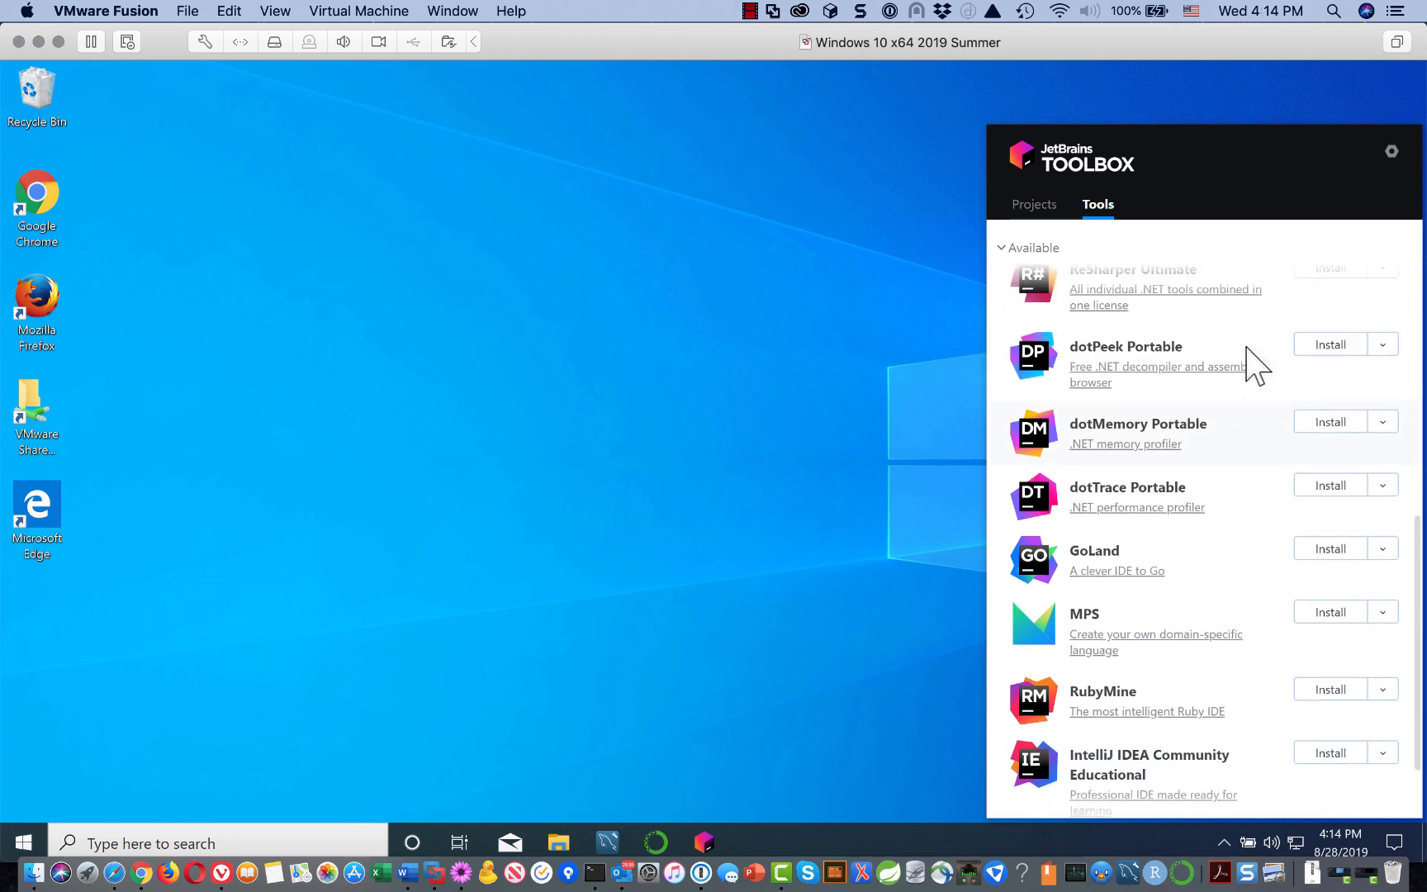
pyautogui.scroll(2, 1251, 355)
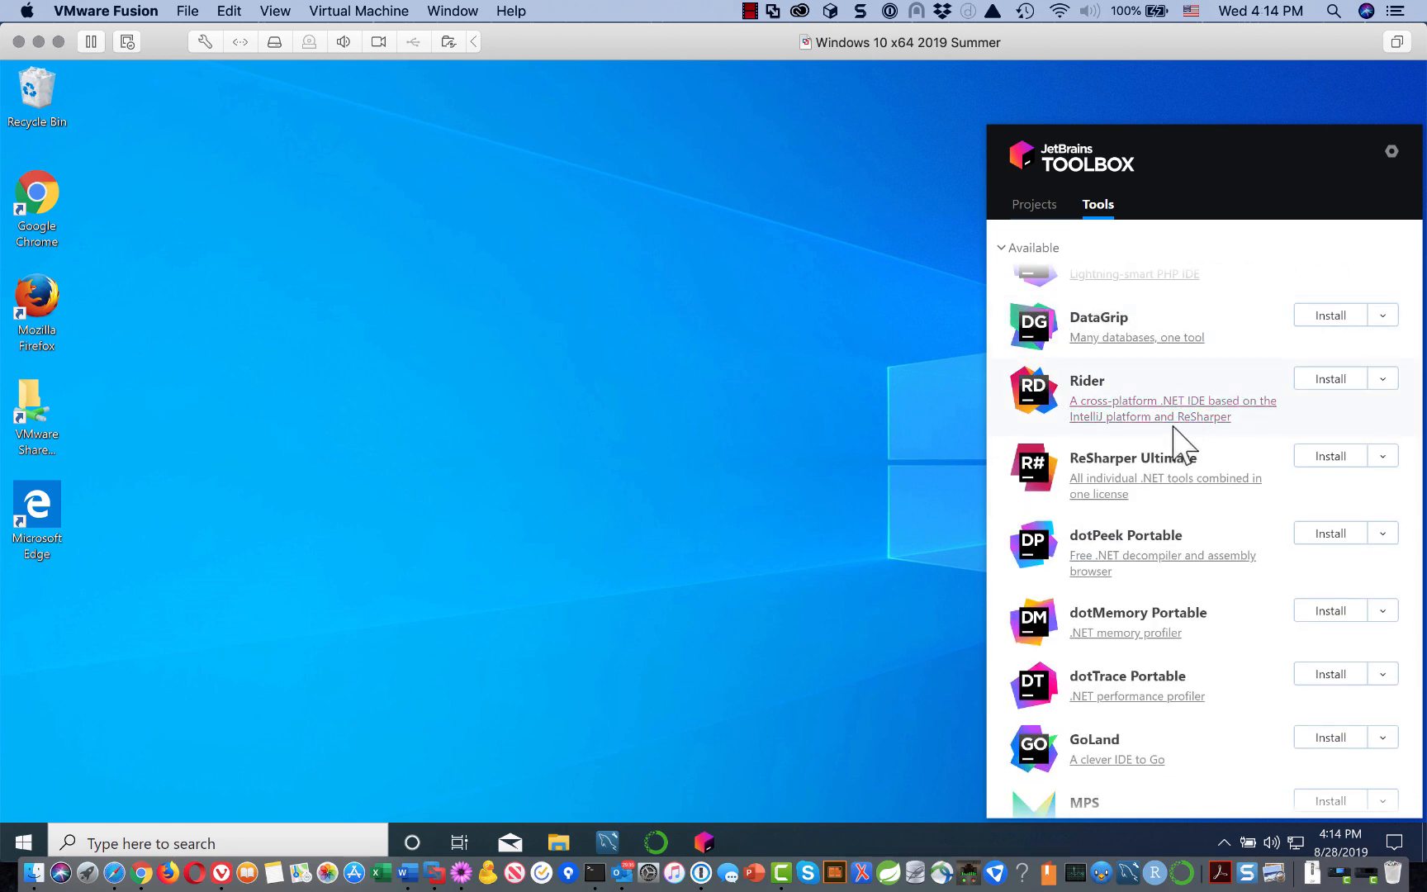
pyautogui.scroll(-3, 1218, 450)
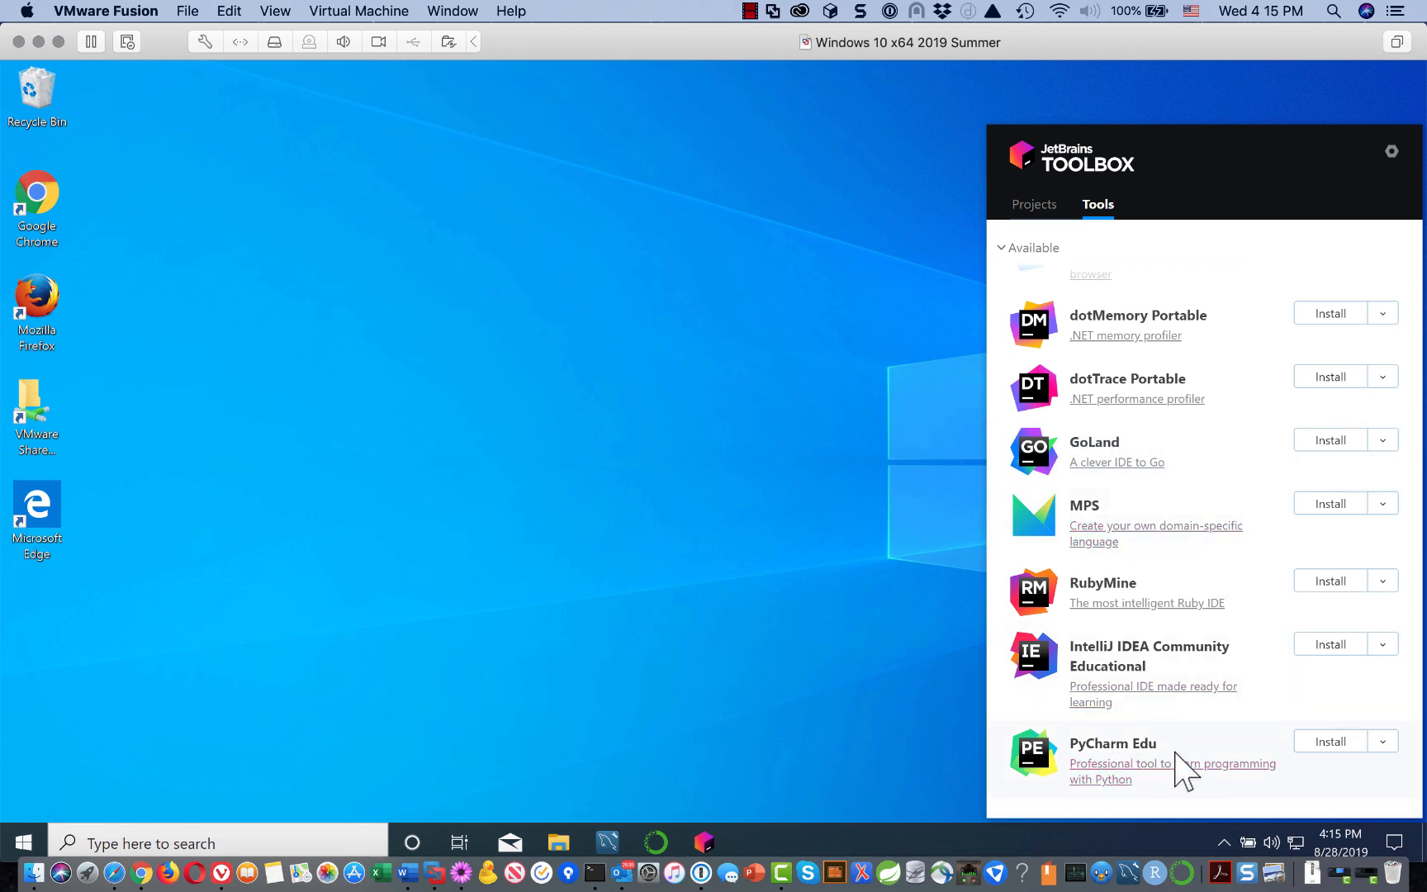
pyautogui.scroll(4, 1161, 760)
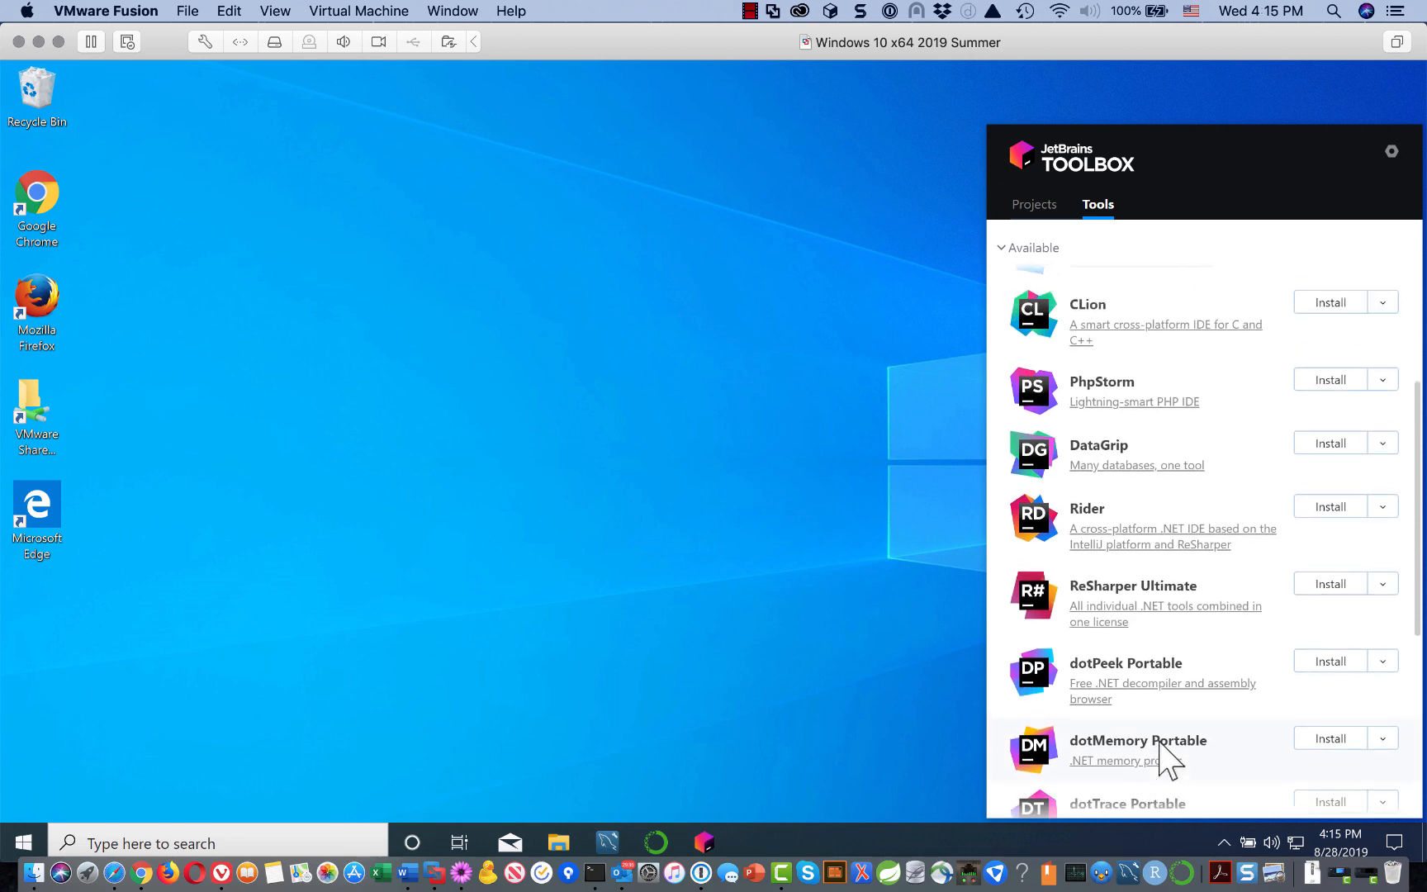
pyautogui.scroll(4, 1165, 758)
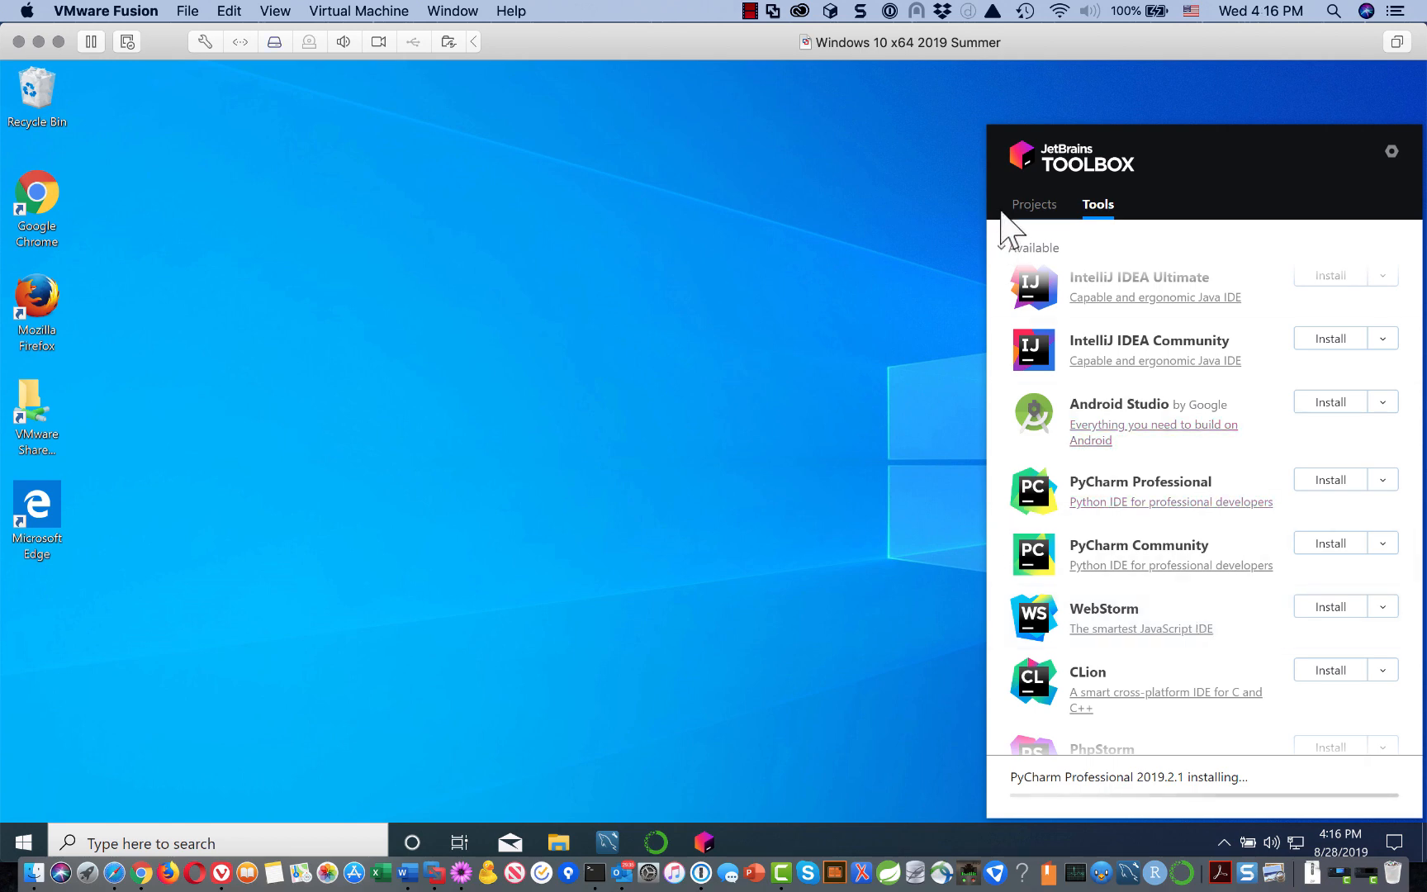
# Step: Wait for PyCharm Professional 2019.2.1 to install, checking the Toolbox panel, then close it to the desktop
pyautogui.click(753, 9)
pyautogui.click(792, 52)
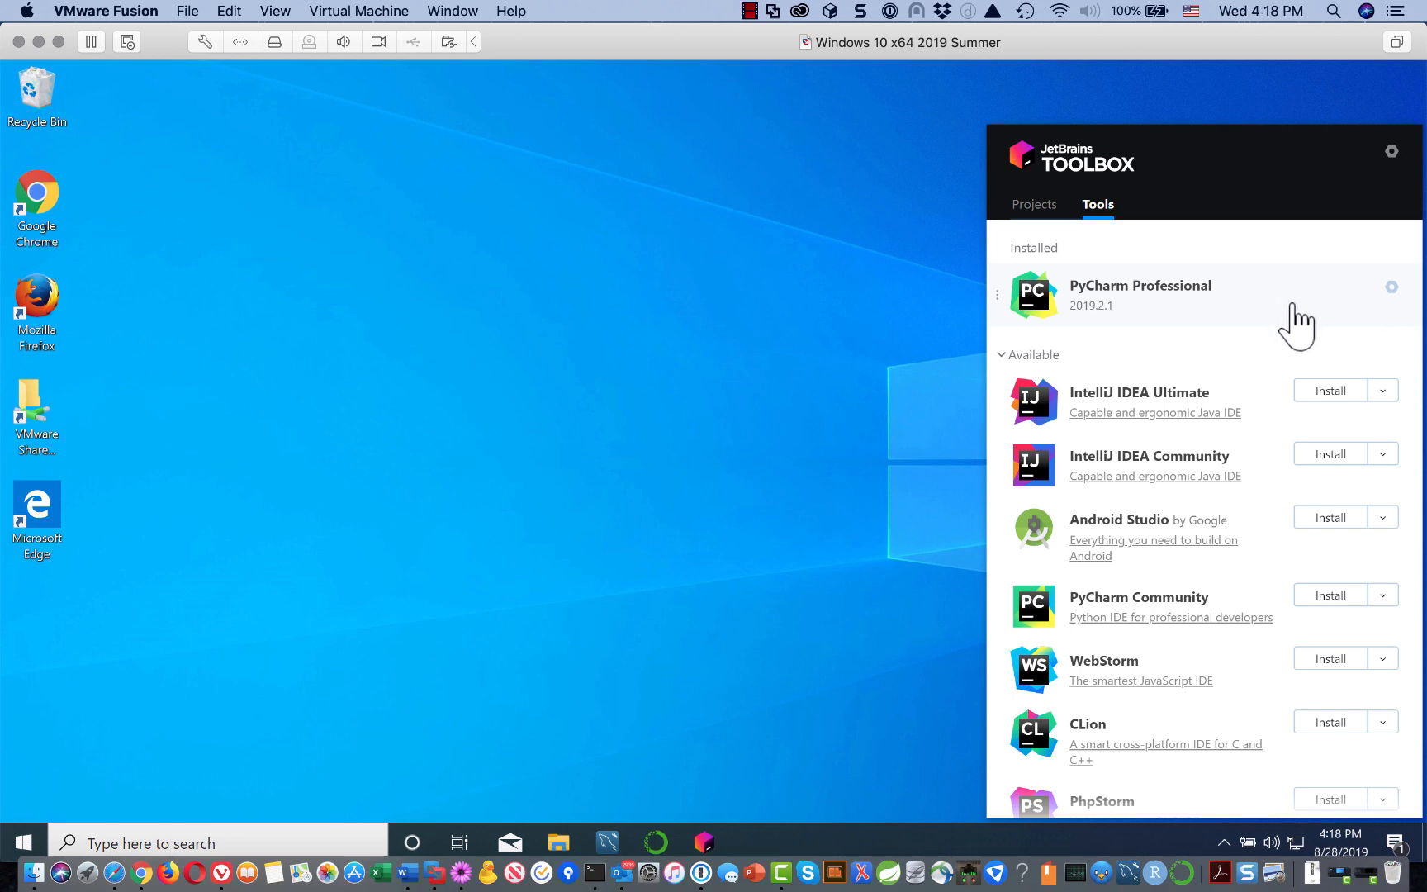
pyautogui.click(954, 318)
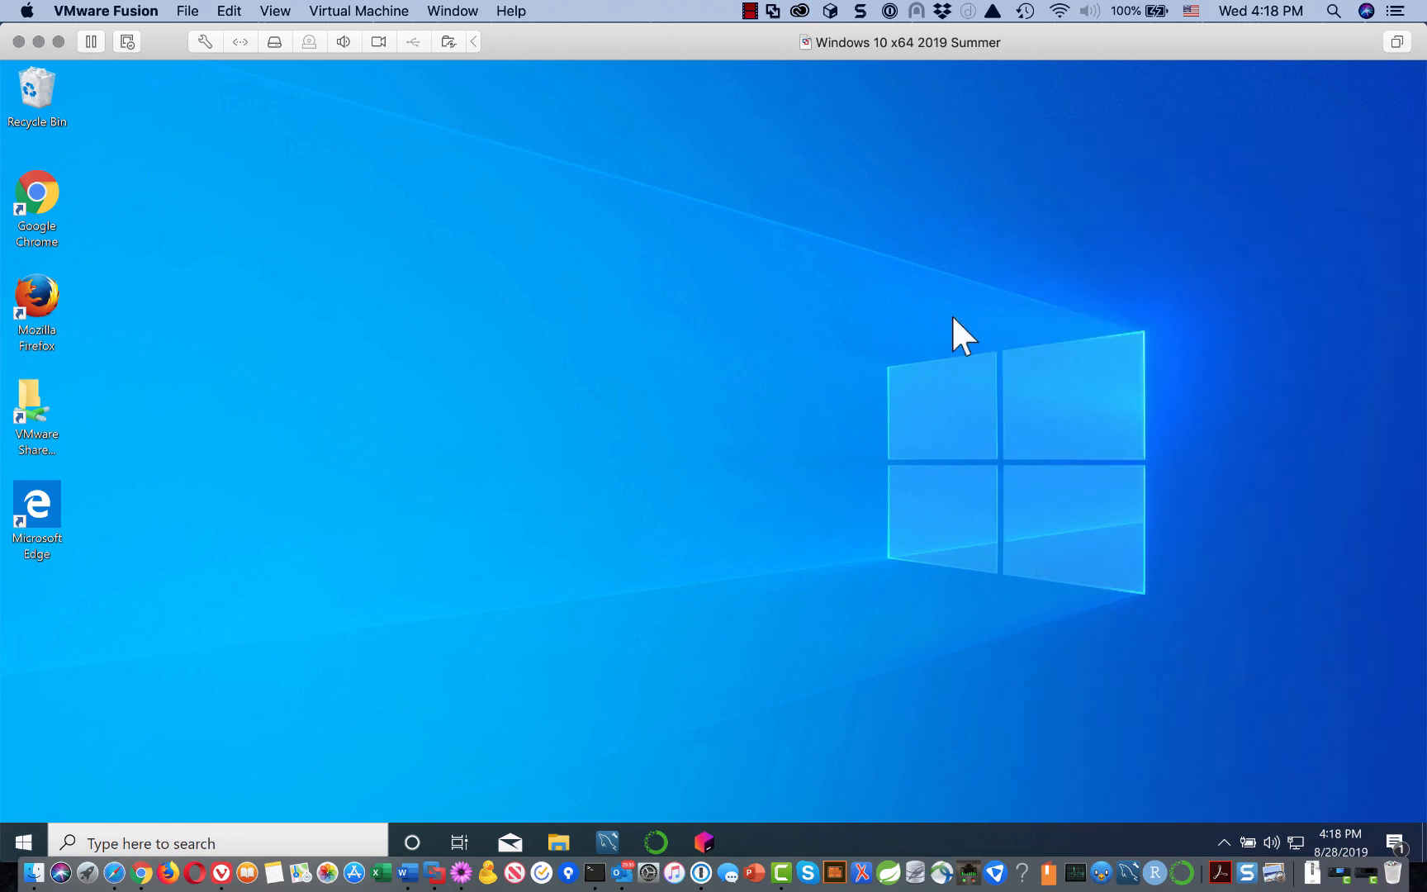
pyautogui.click(704, 839)
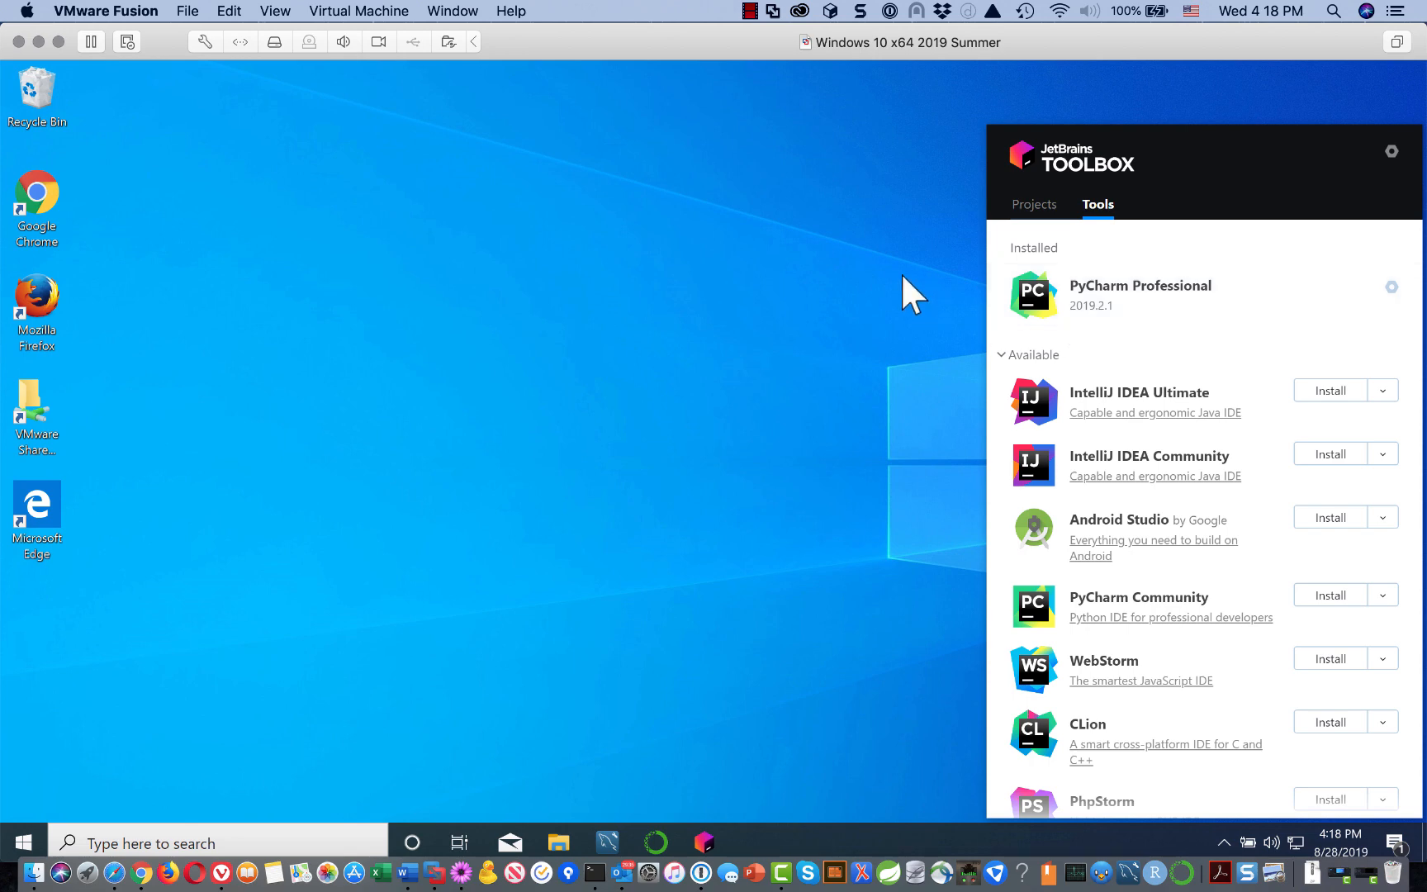
pyautogui.click(869, 281)
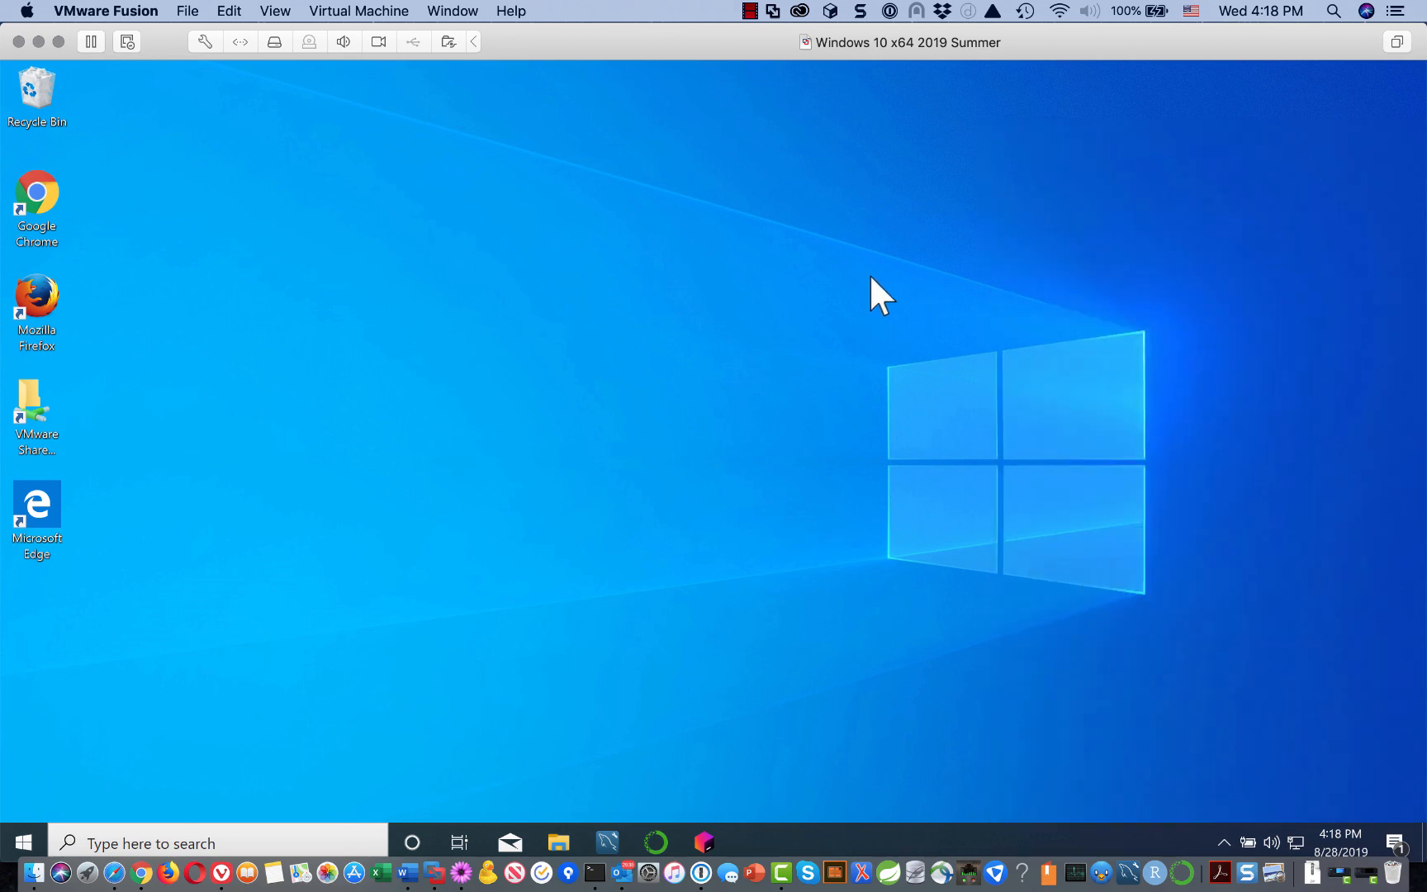
# Step: From the Start menu's JetBrains Toolbox folder, pin PyCharm Professional via More > Pin to taskbar, then close Start
pyautogui.click(21, 838)
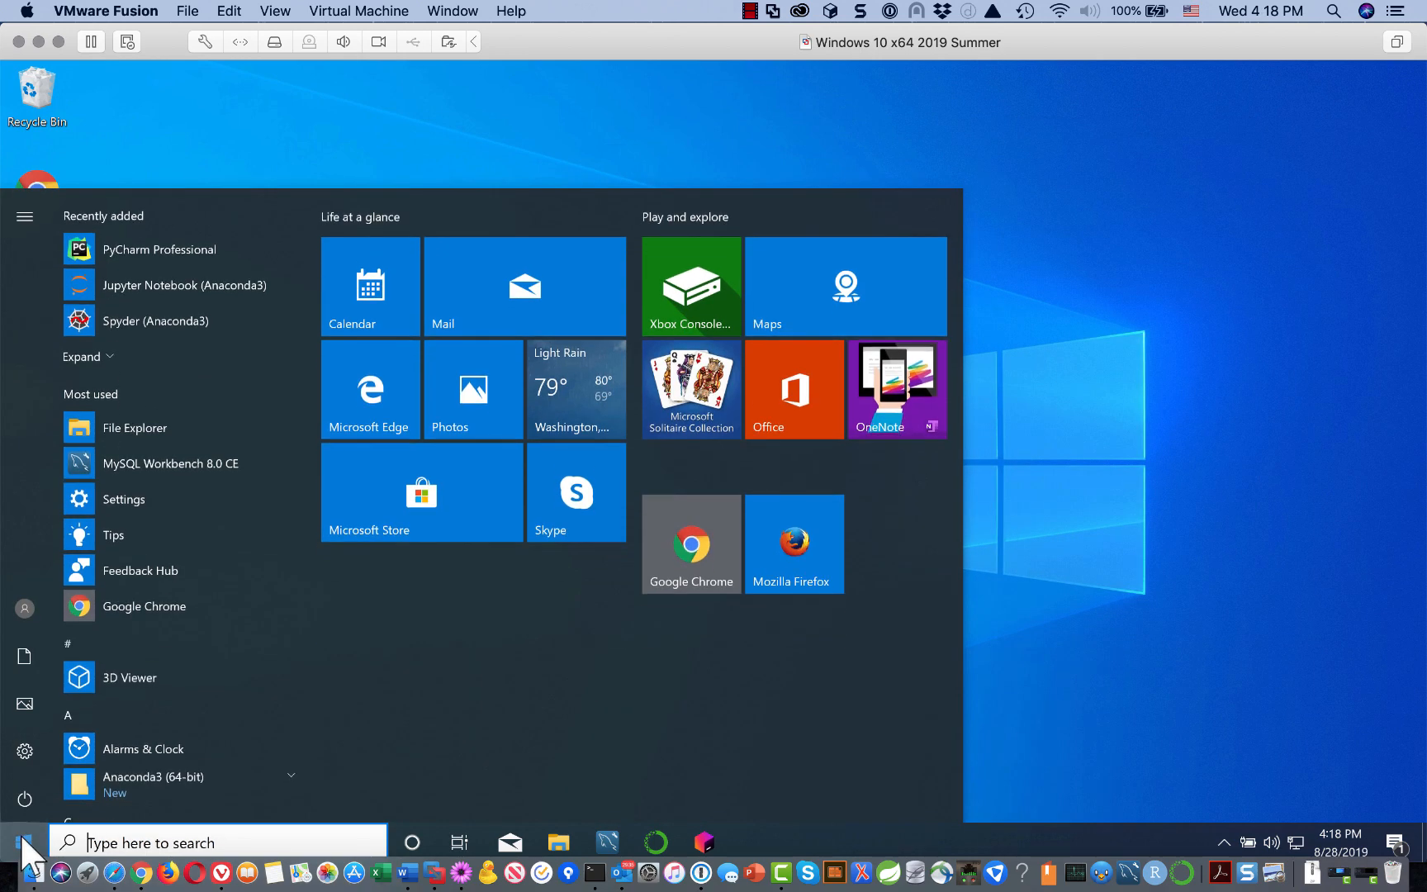
pyautogui.scroll(-3, 139, 674)
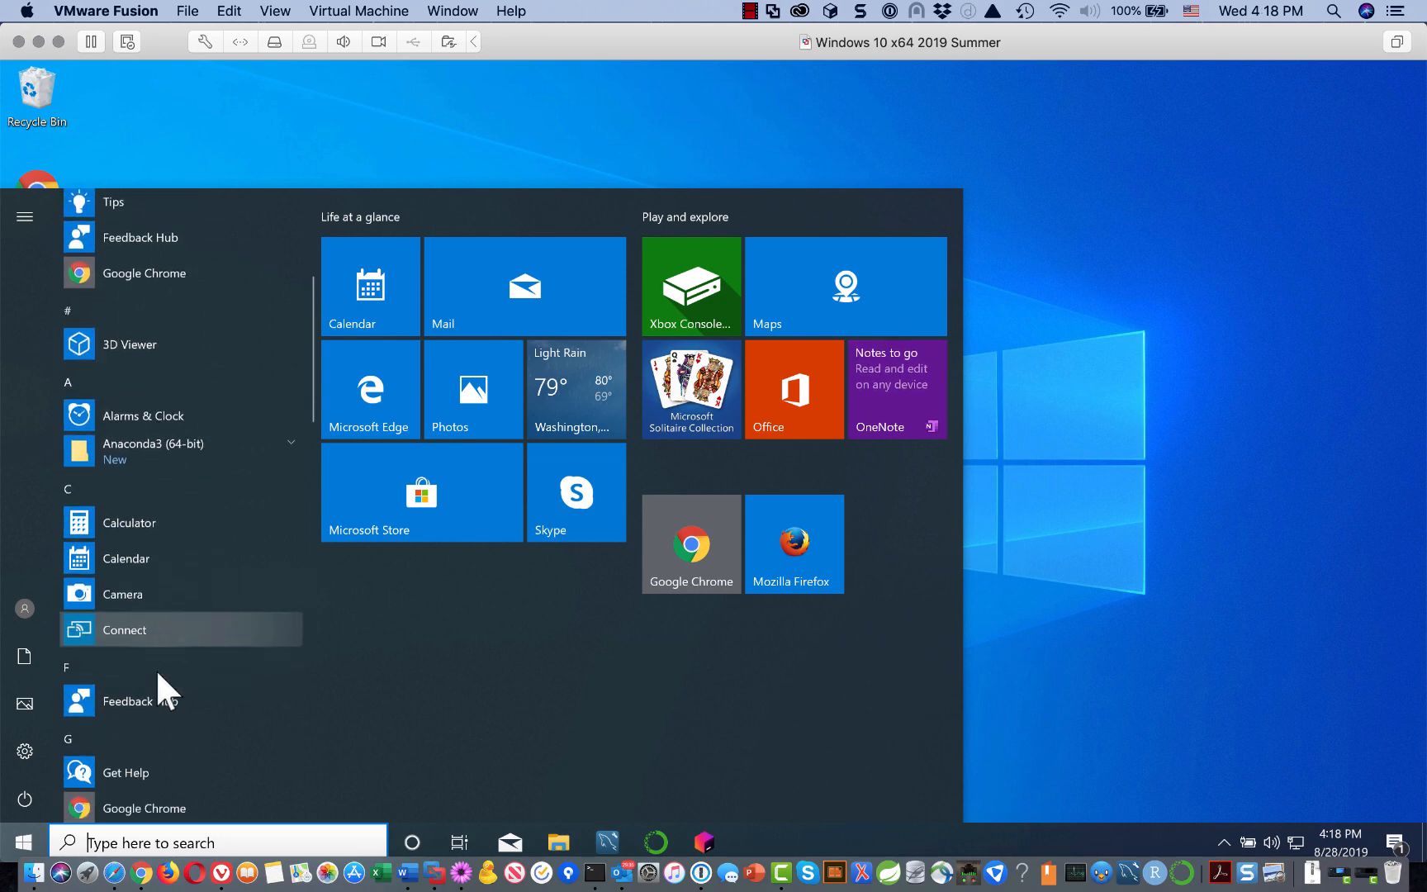
pyautogui.scroll(-4, 156, 669)
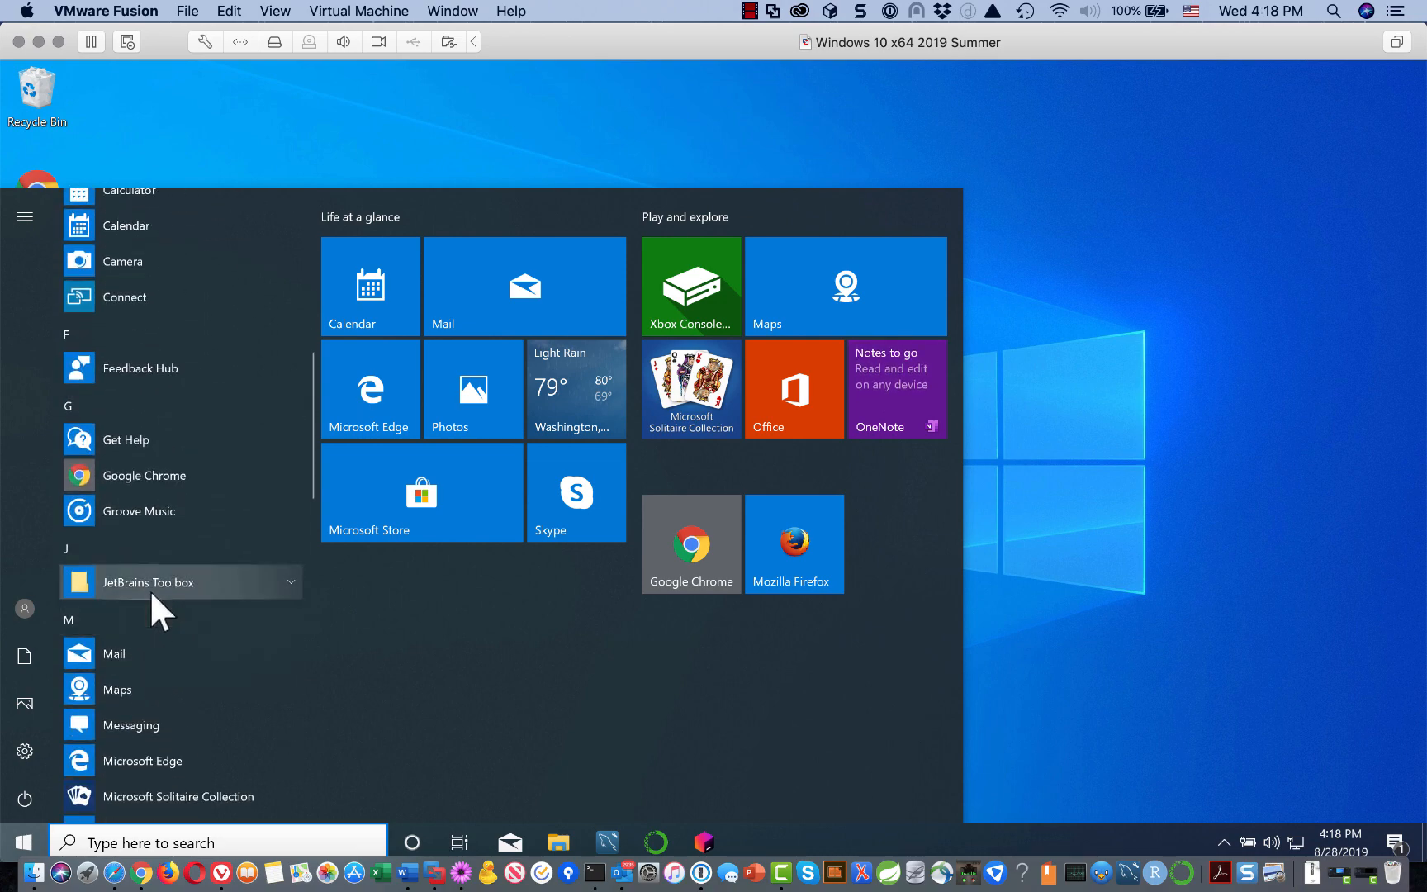
pyautogui.click(286, 576)
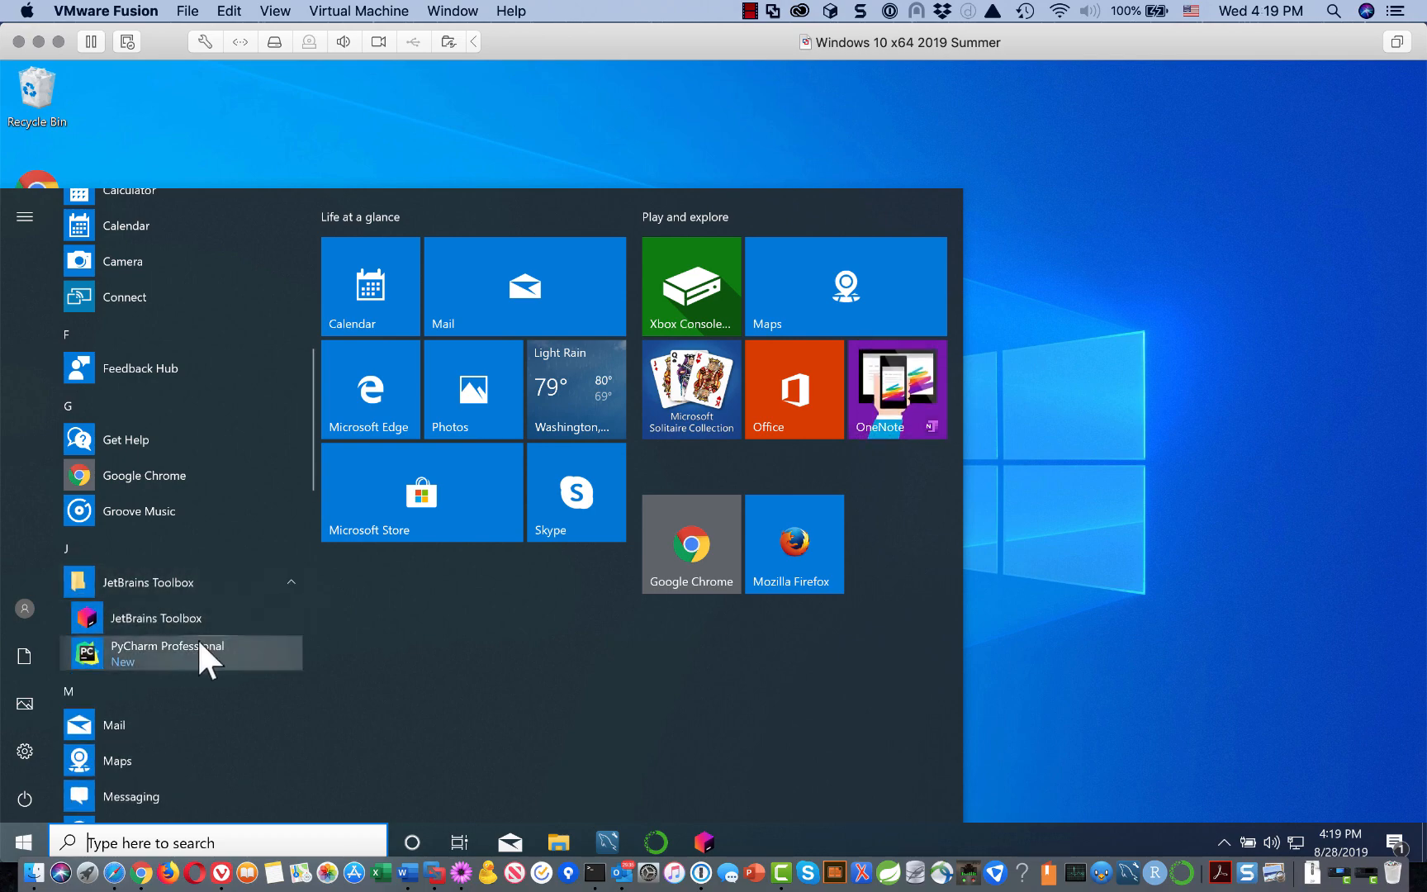
pyautogui.rightClick(152, 643)
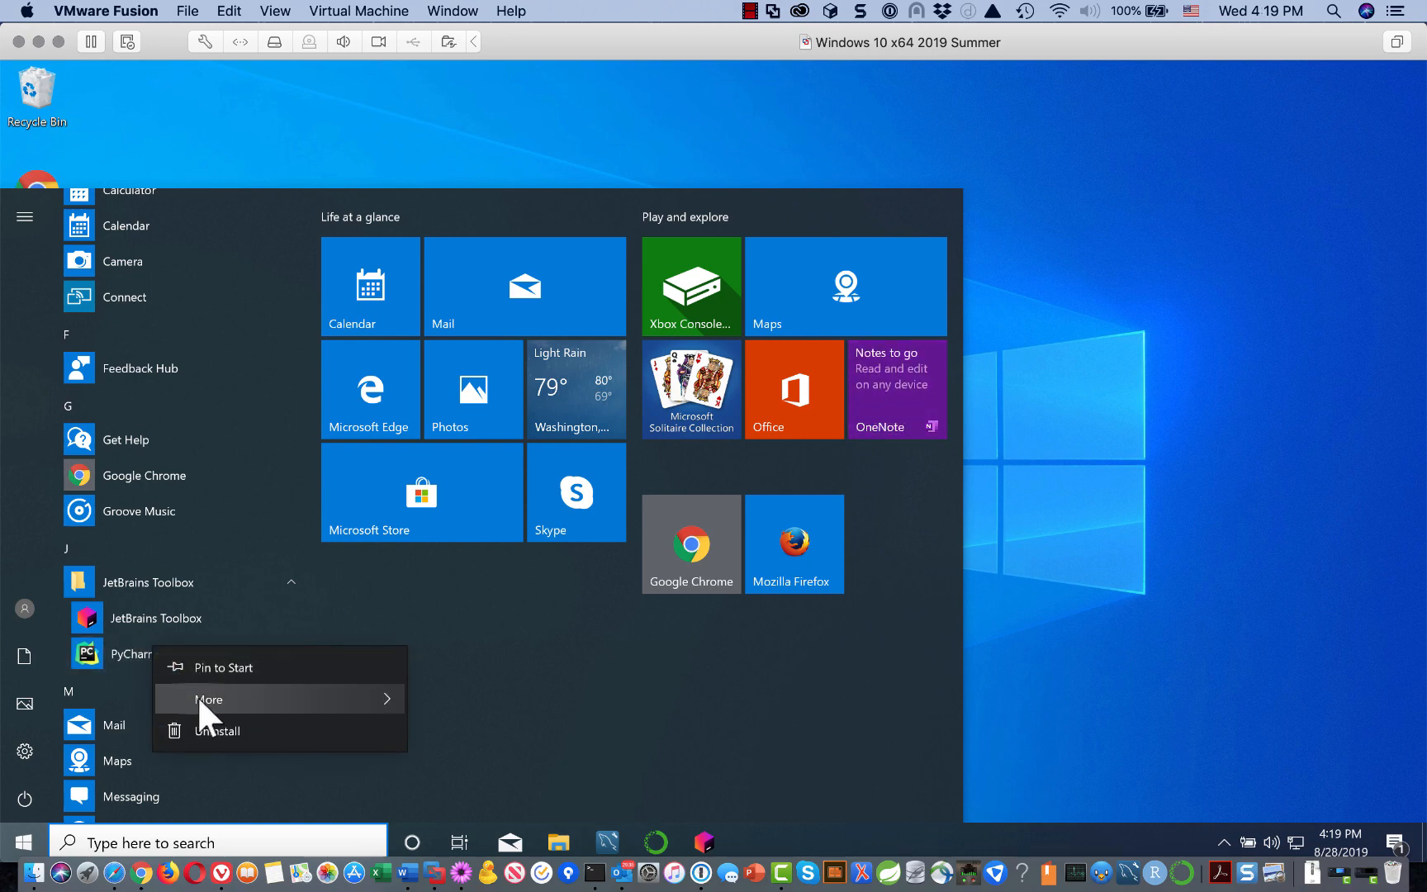
pyautogui.moveTo(199, 698)
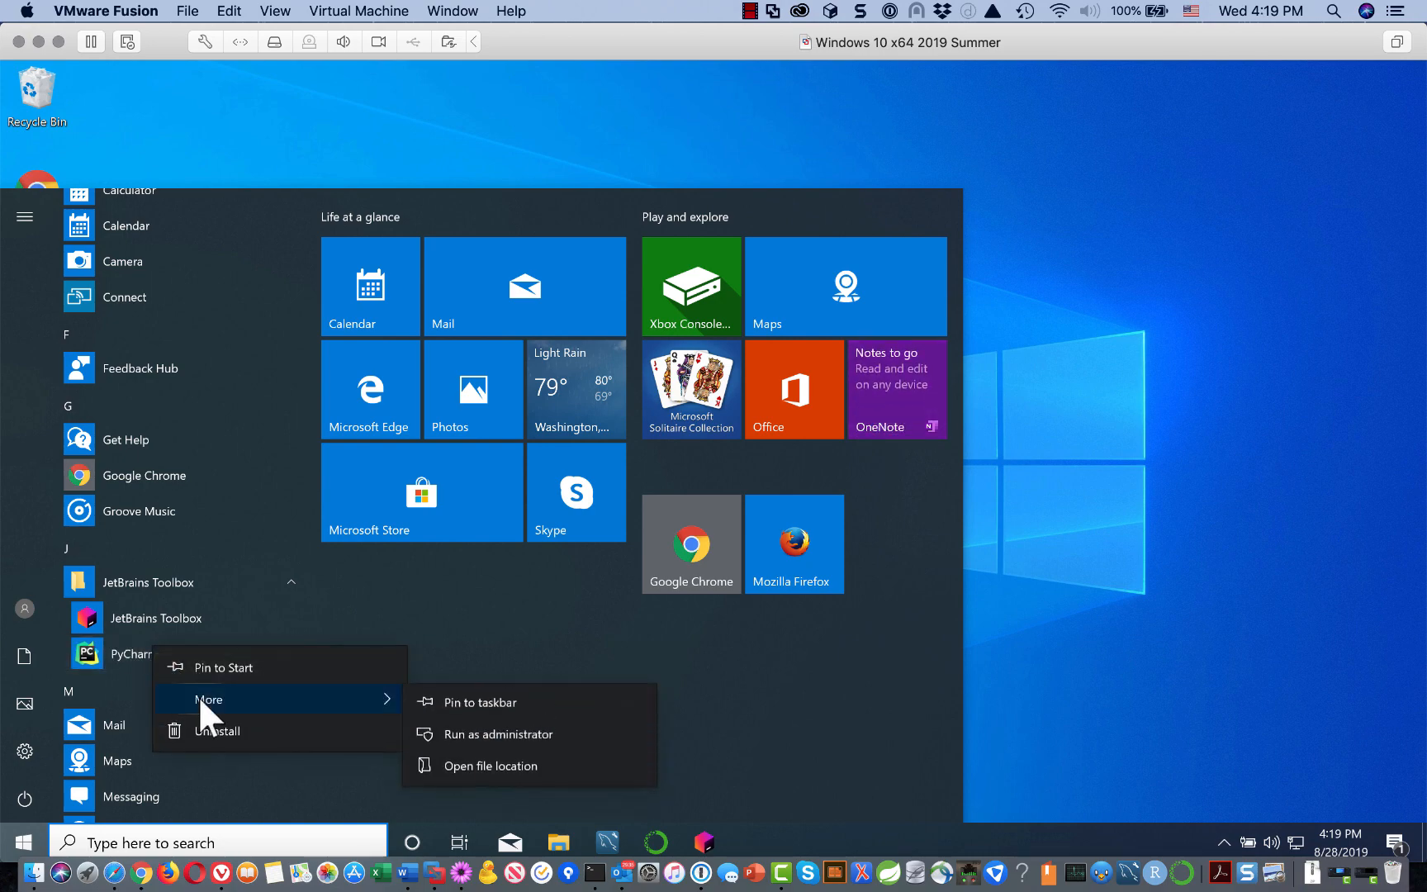
pyautogui.click(487, 703)
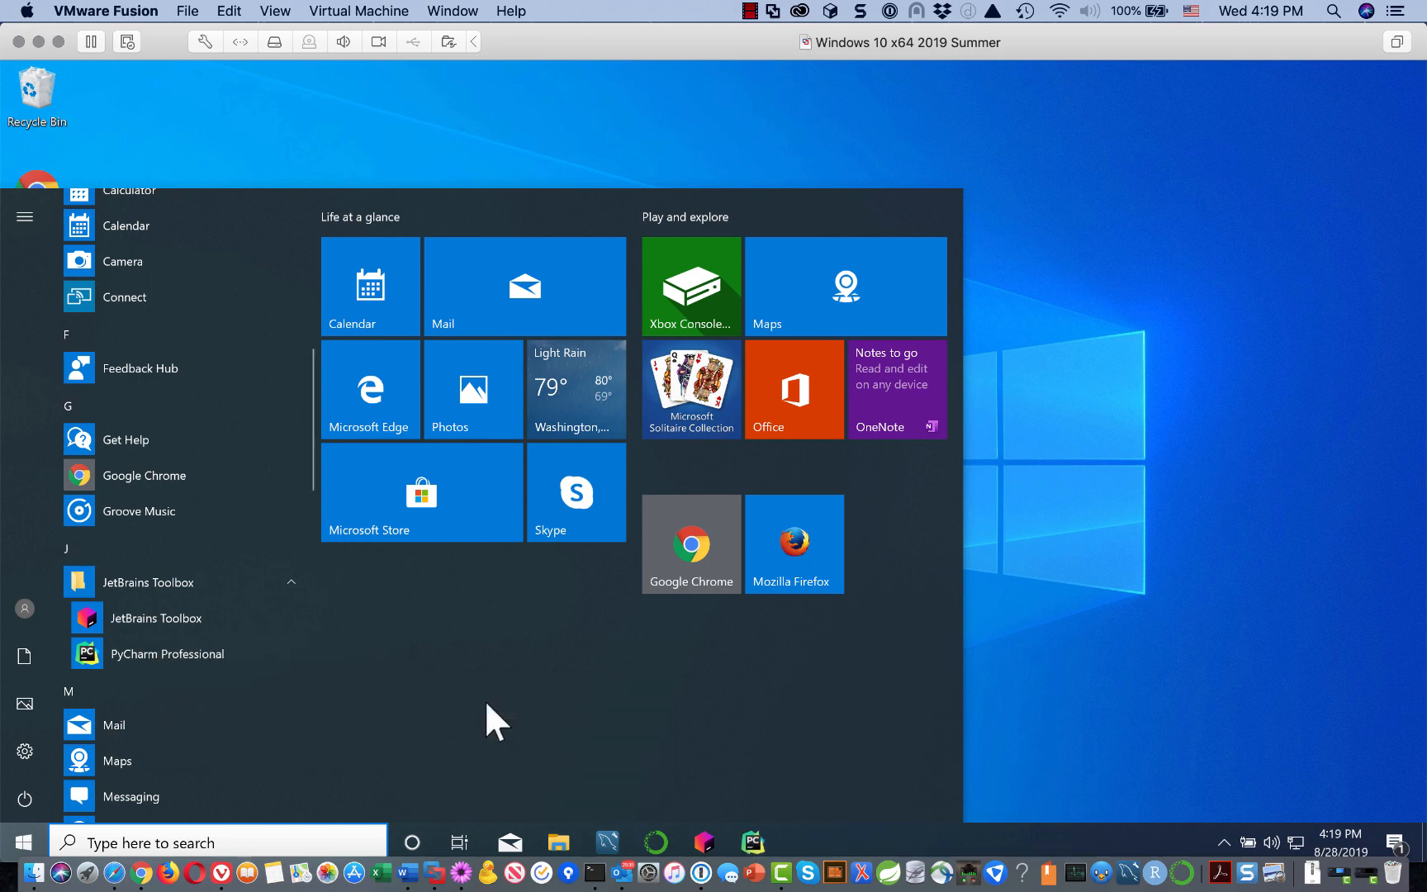
pyautogui.click(1110, 637)
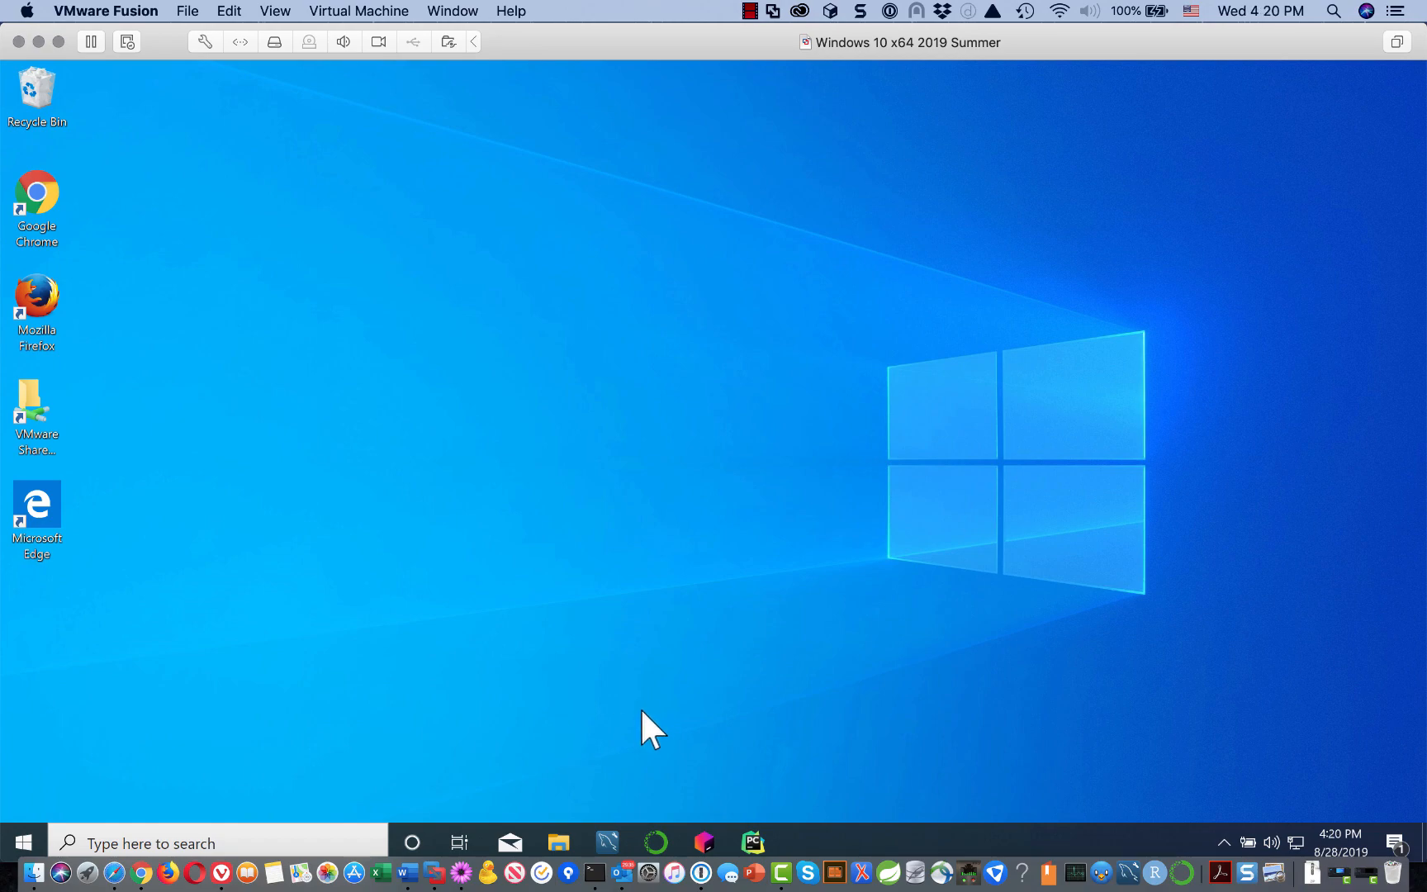
# Step: Launch PyCharm Professional from the taskbar and start with 'Do not import settings'
pyautogui.click(753, 841)
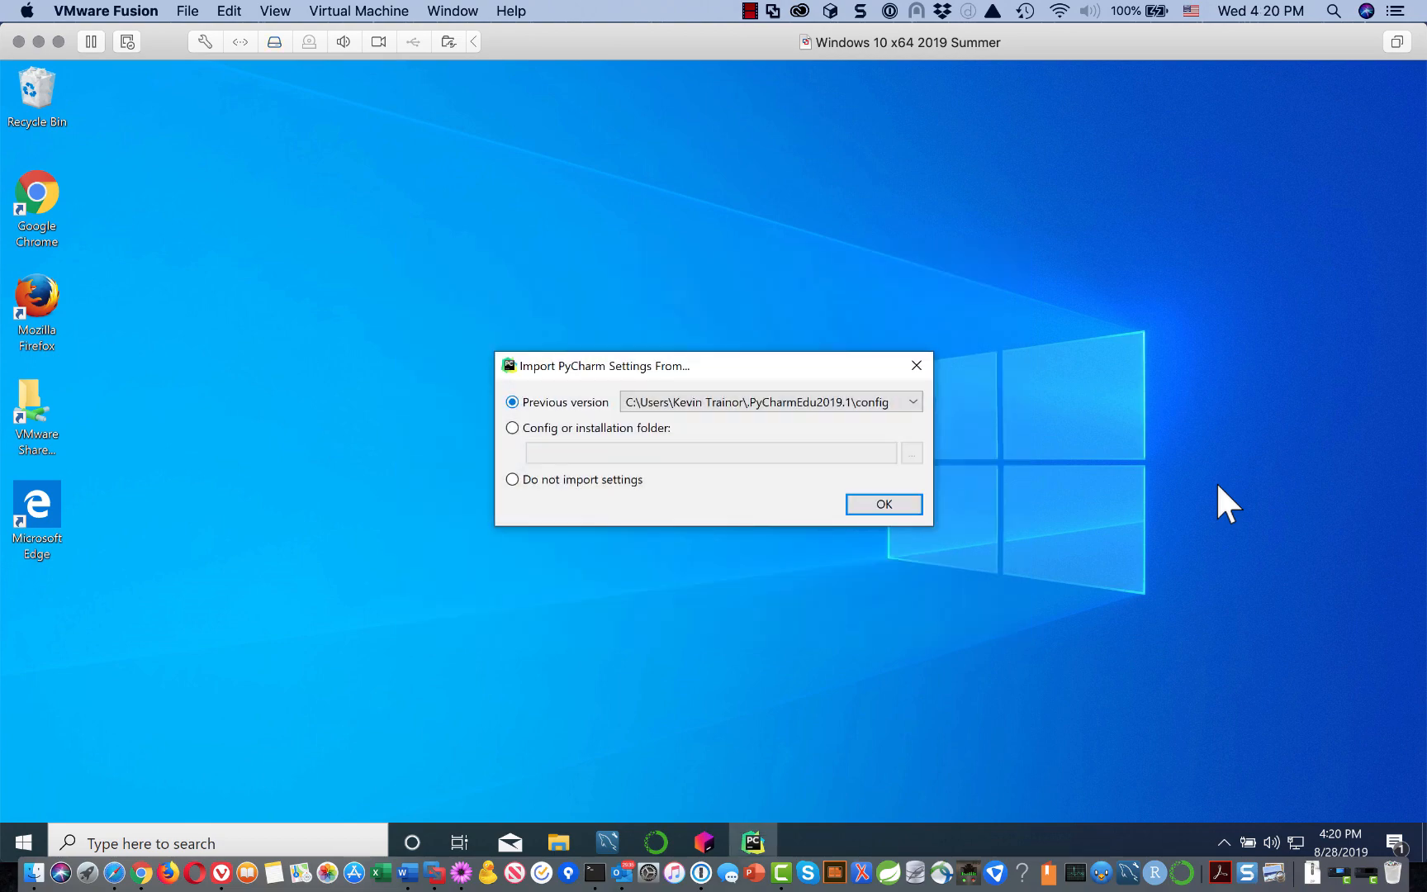
pyautogui.click(512, 479)
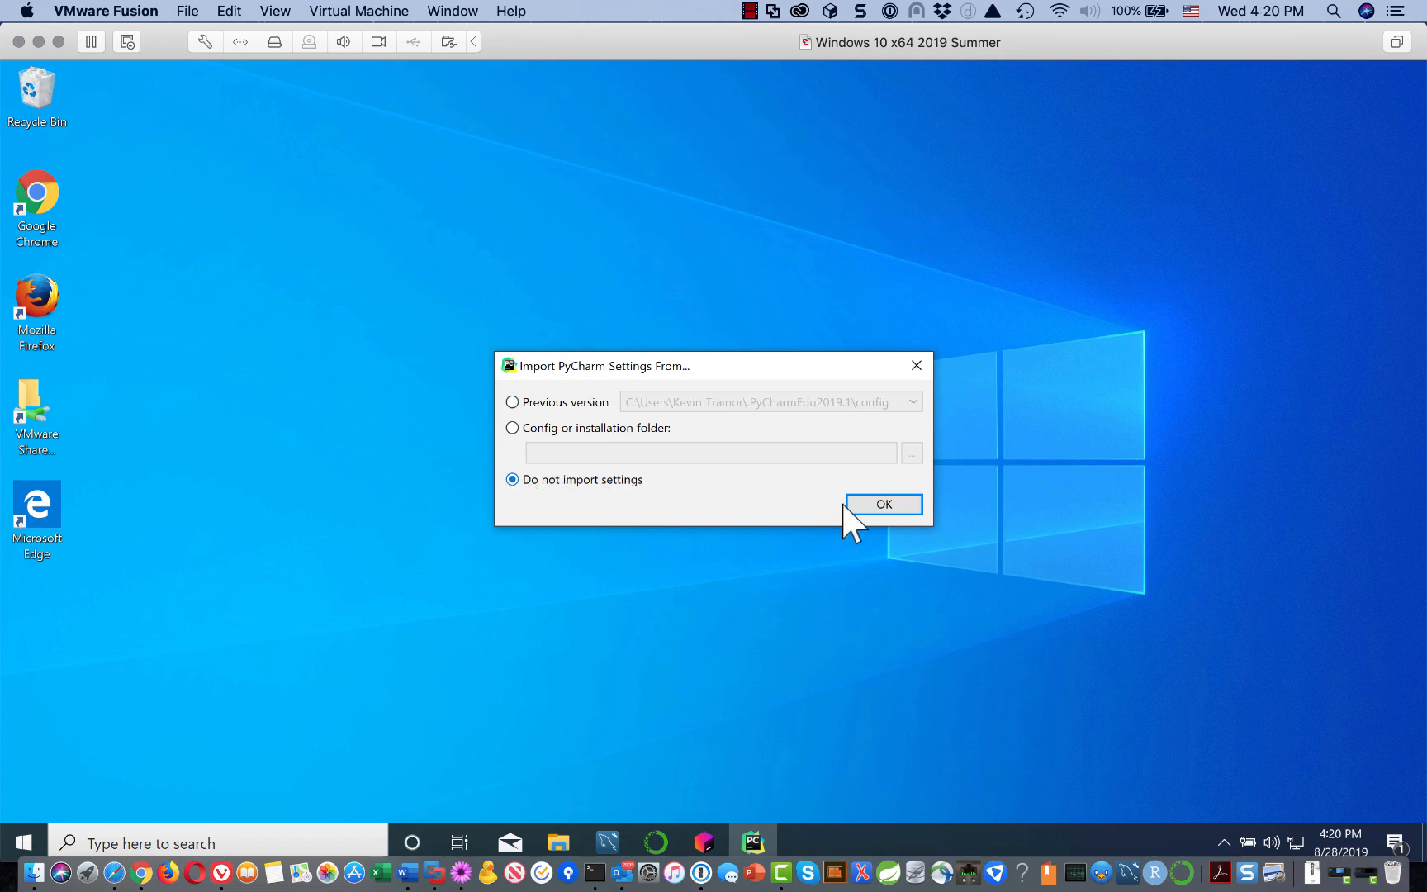
pyautogui.click(867, 507)
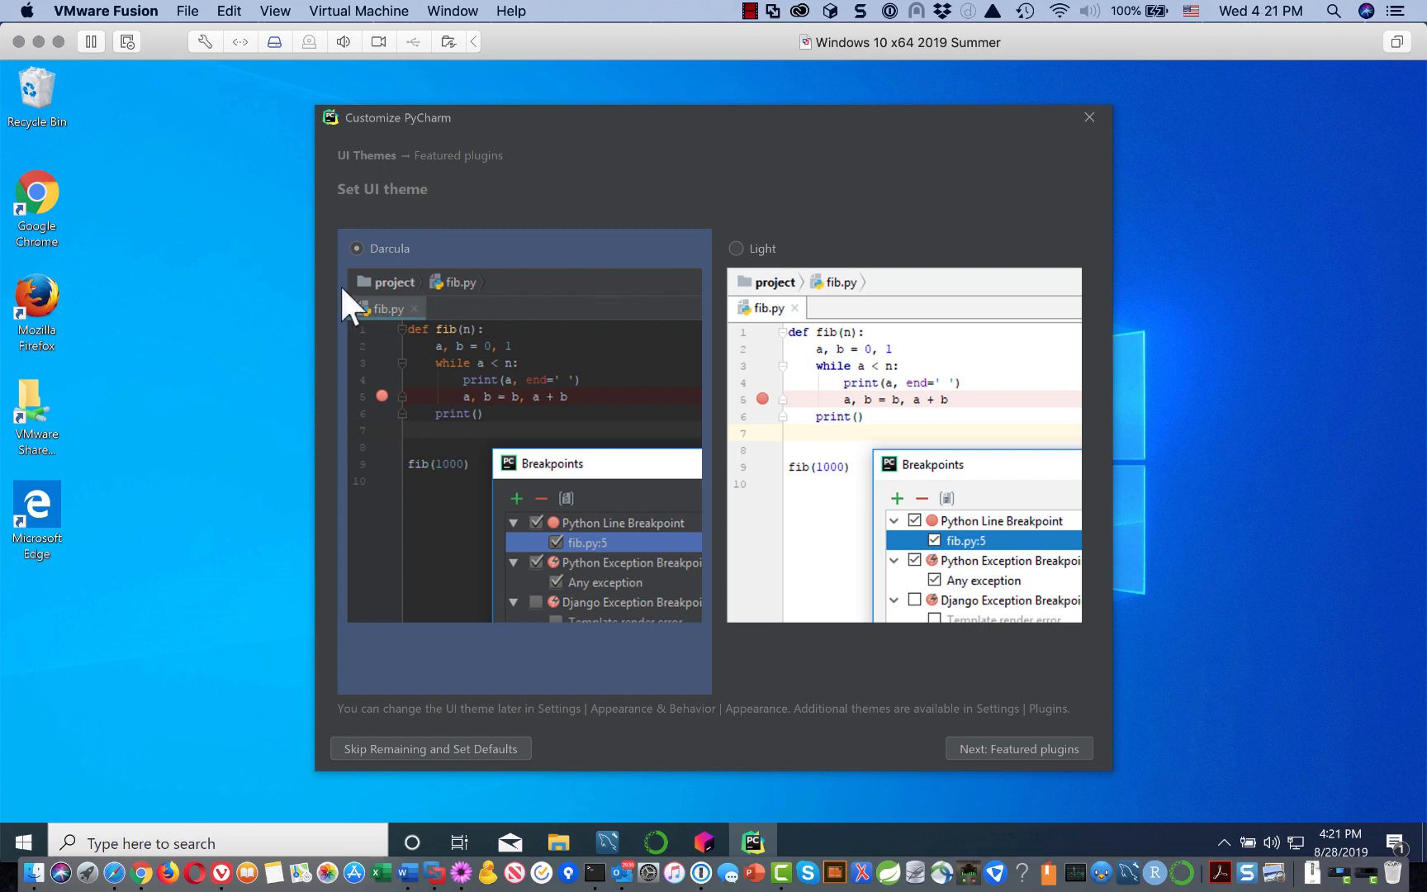
# Step: Choose the Light UI theme and skip the remaining setup with defaults
pyautogui.click(736, 249)
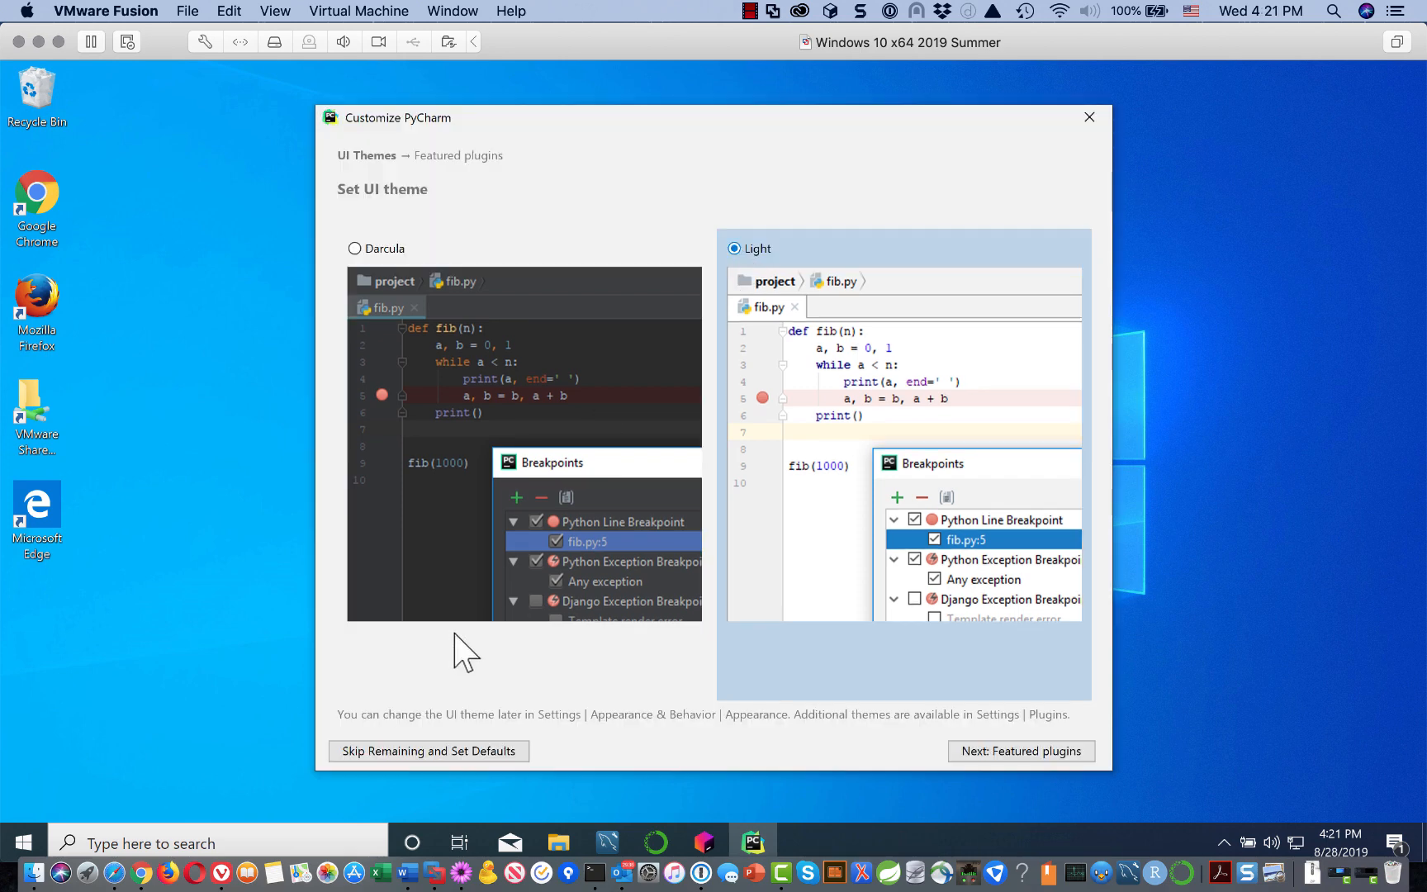
pyautogui.click(463, 751)
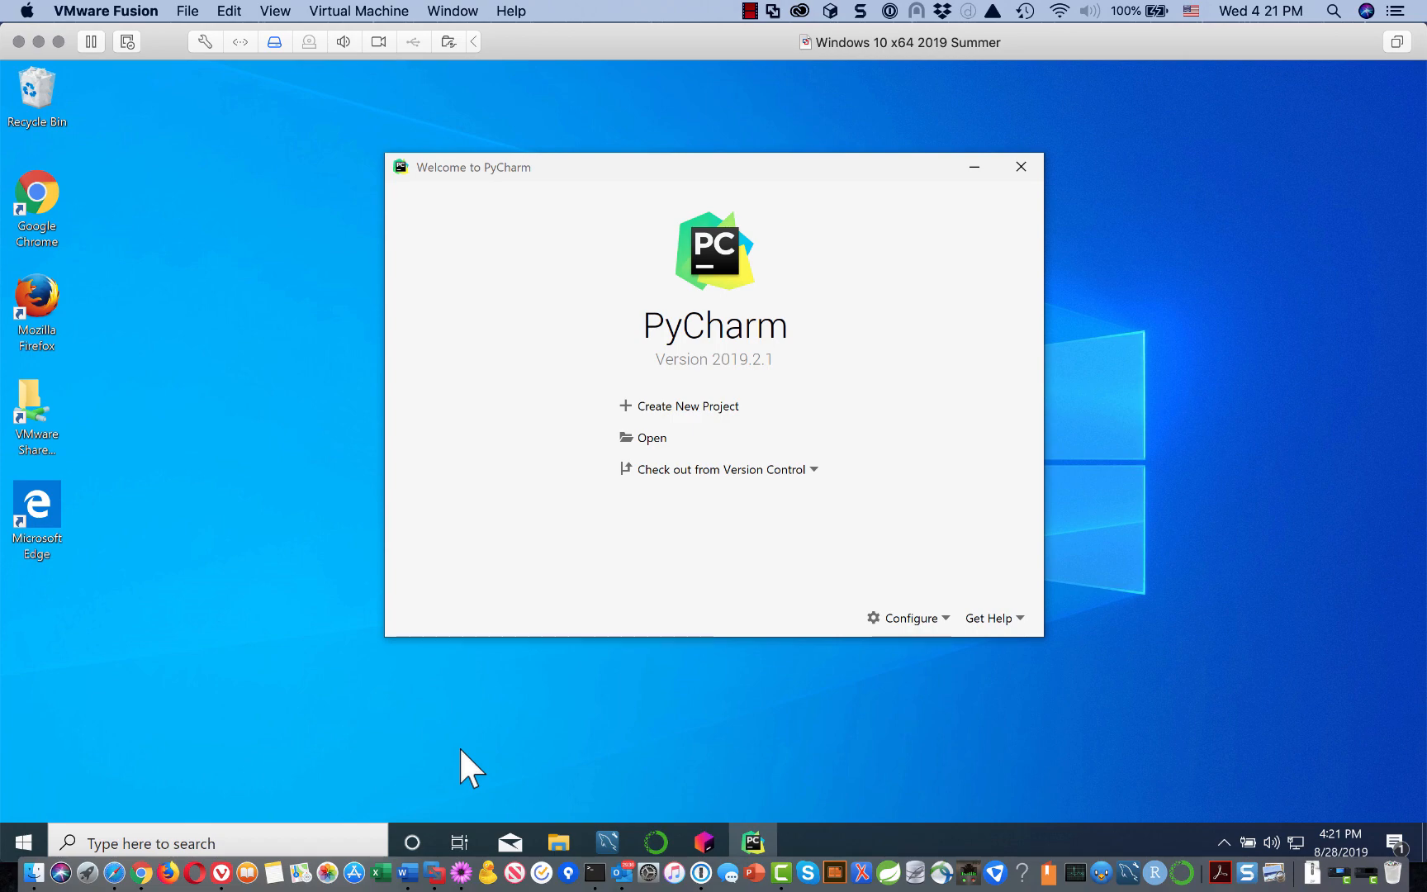
# Step: Choose Create New Project on the PyCharm Welcome screen
pyautogui.click(711, 407)
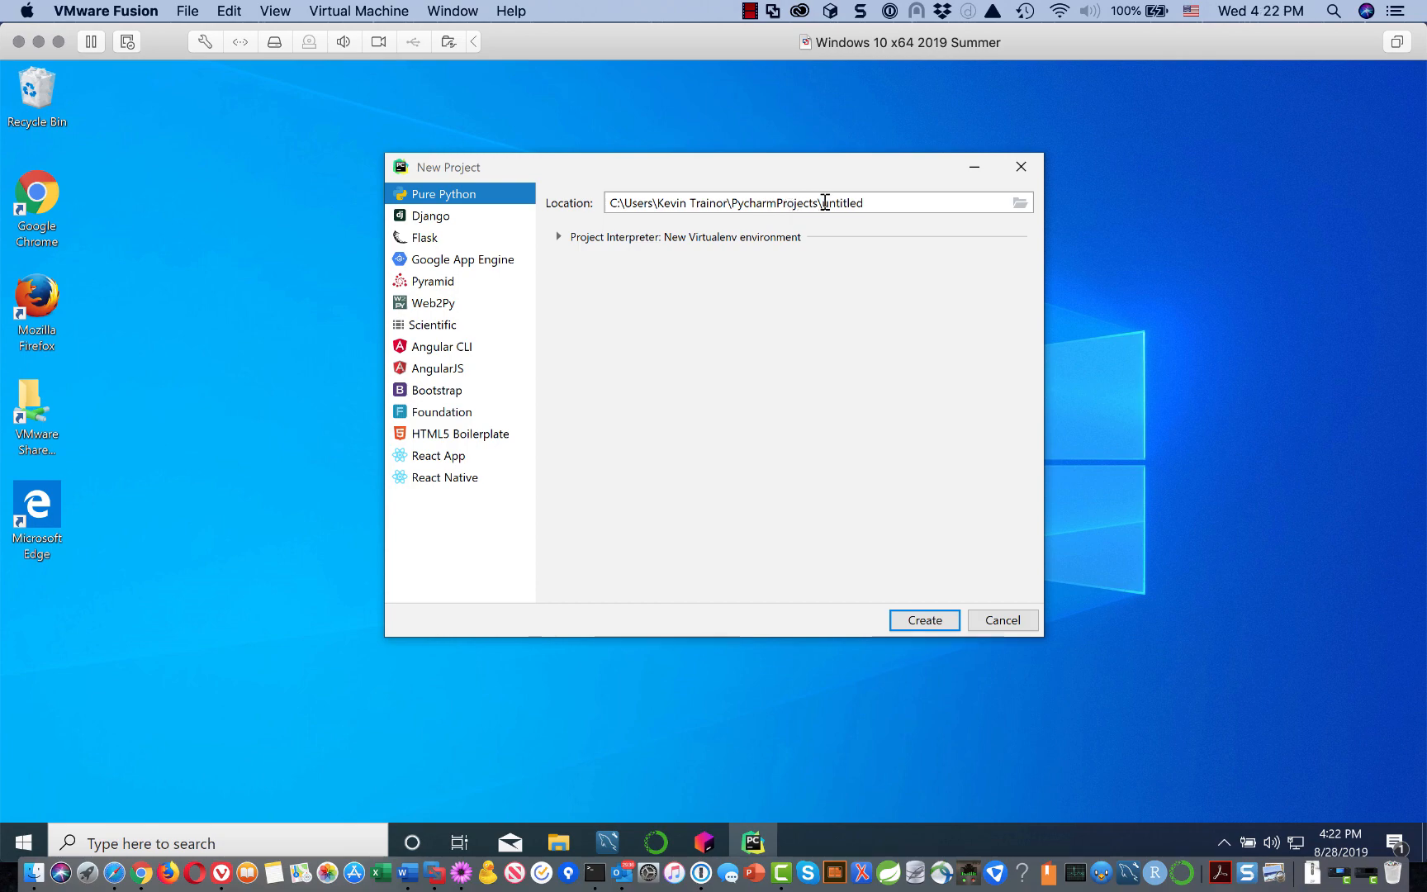
# Step: Rename the new project location from untitled to my_first_pycharm_project
pyautogui.click(869, 204)
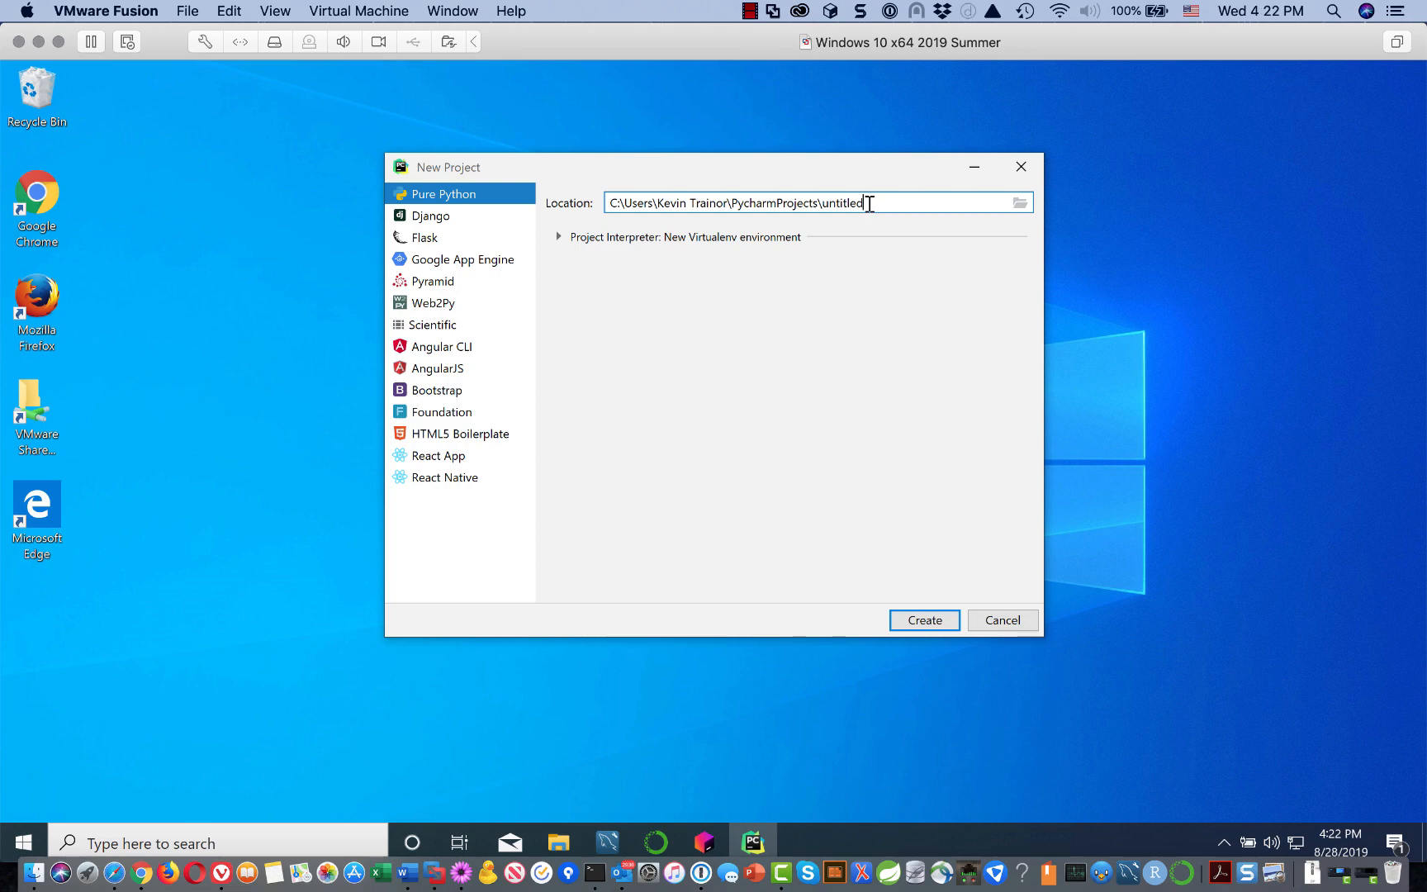
pyautogui.press('BackSpace')
pyautogui.press('BackSpace')
pyautogui.press('BackSpace')
pyautogui.press('BackSpace')
pyautogui.press('BackSpace')
pyautogui.press('BackSpace')
pyautogui.press('BackSpace')
pyautogui.press('BackSpace')
pyautogui.write('my')
pyautogui.write('_rist')
pyautogui.press('BackSpace')
pyautogui.press('BackSpace')
pyautogui.press('BackSpace')
pyautogui.press('BackSpace')
pyautogui.write('first')
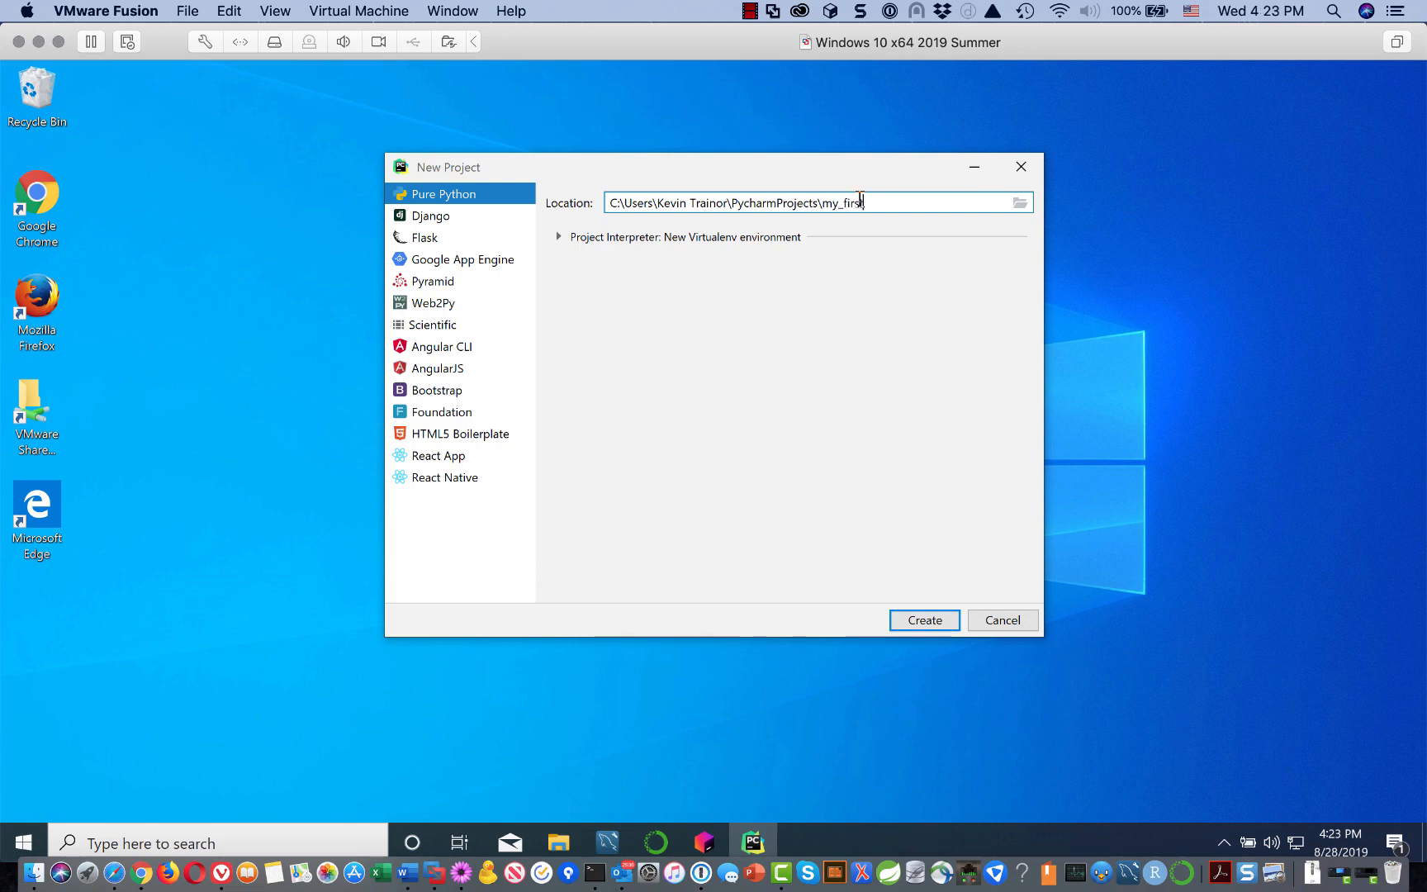
pyautogui.write('_pycharm_project')
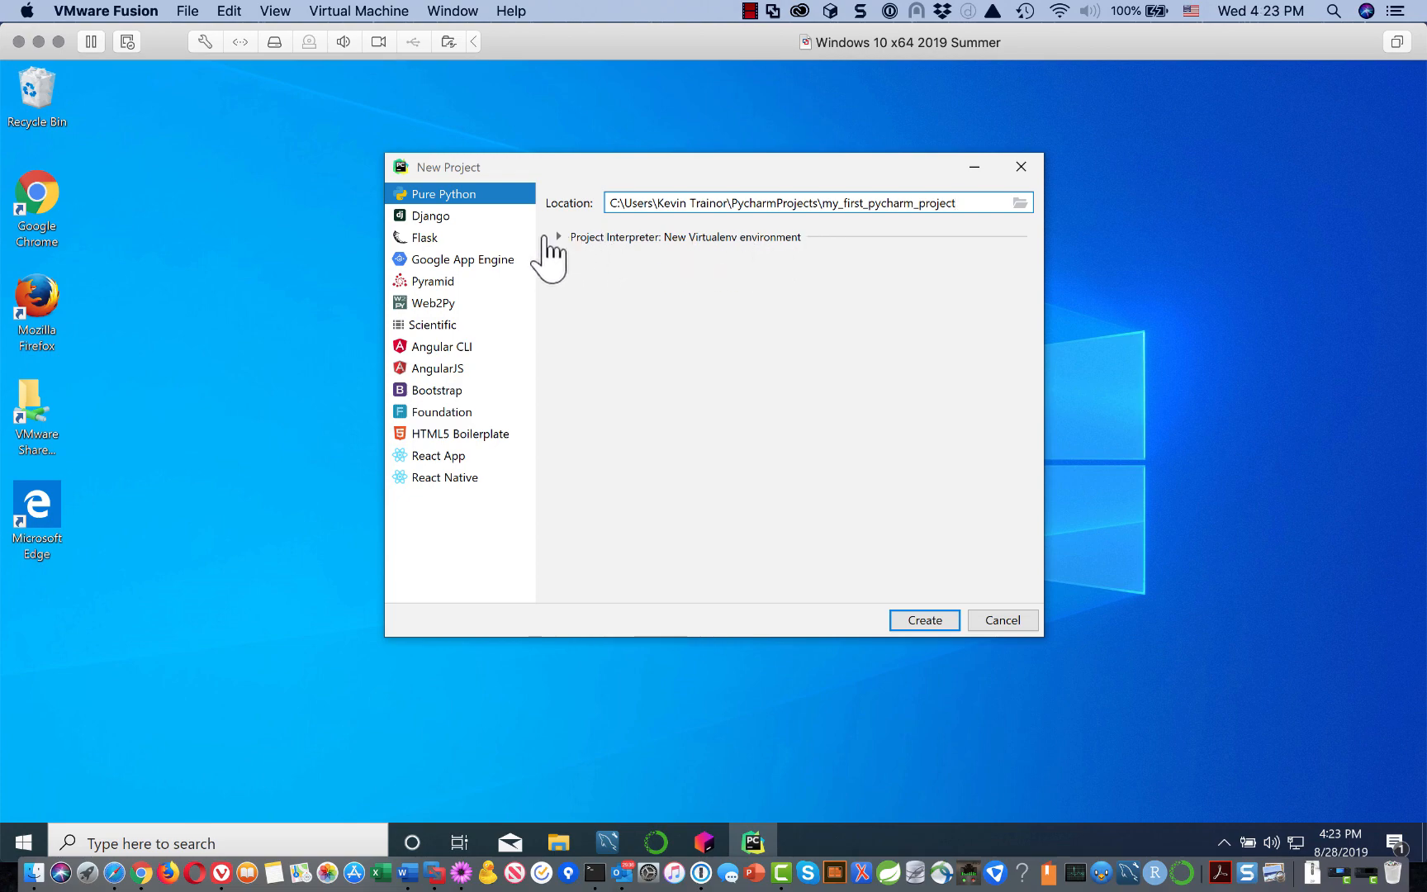
# Step: Switch the project interpreter to Existing interpreter and check its list, which is empty
pyautogui.click(588, 248)
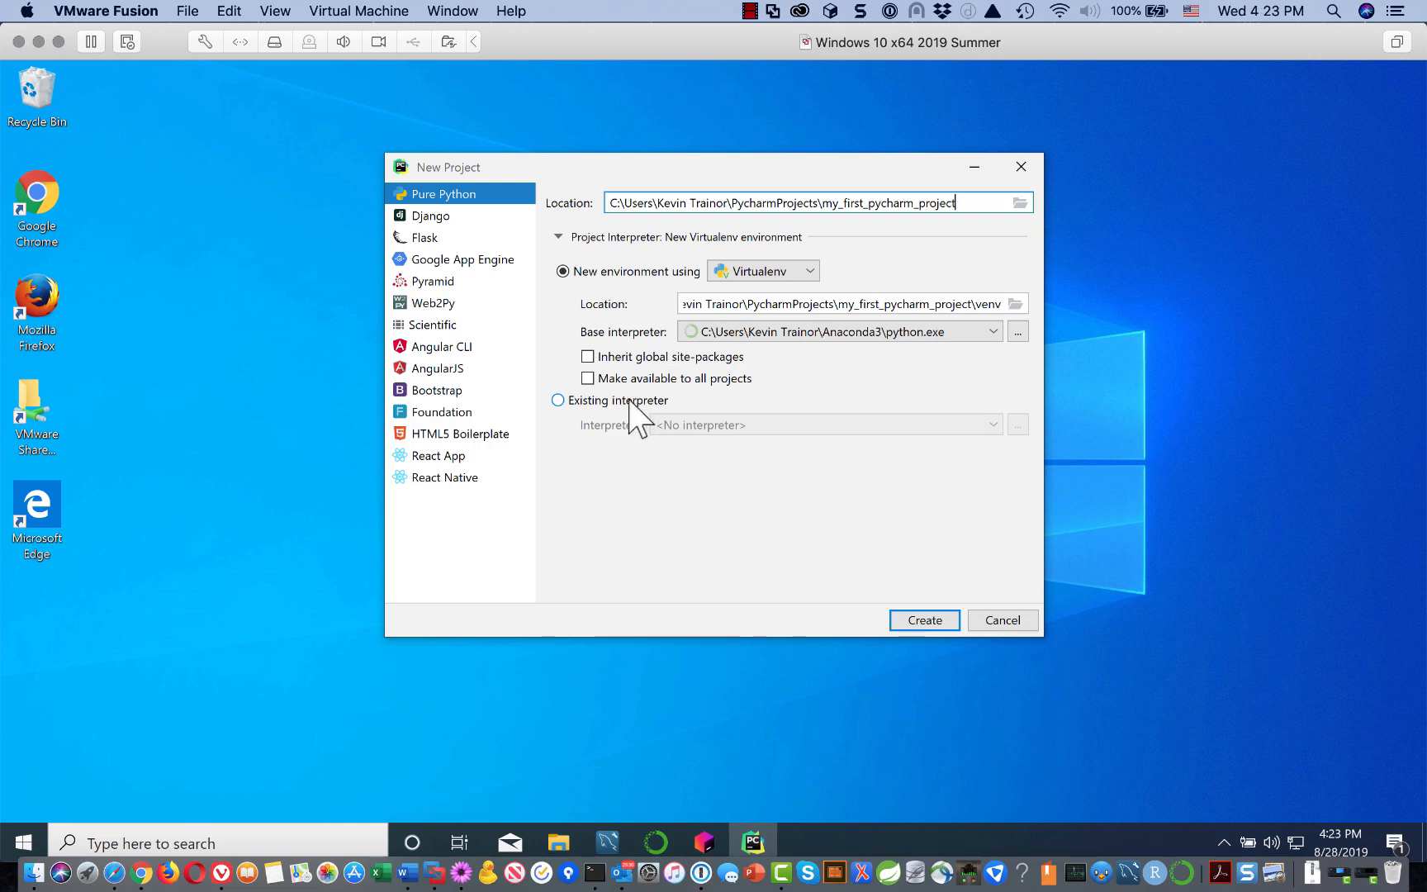
pyautogui.click(558, 400)
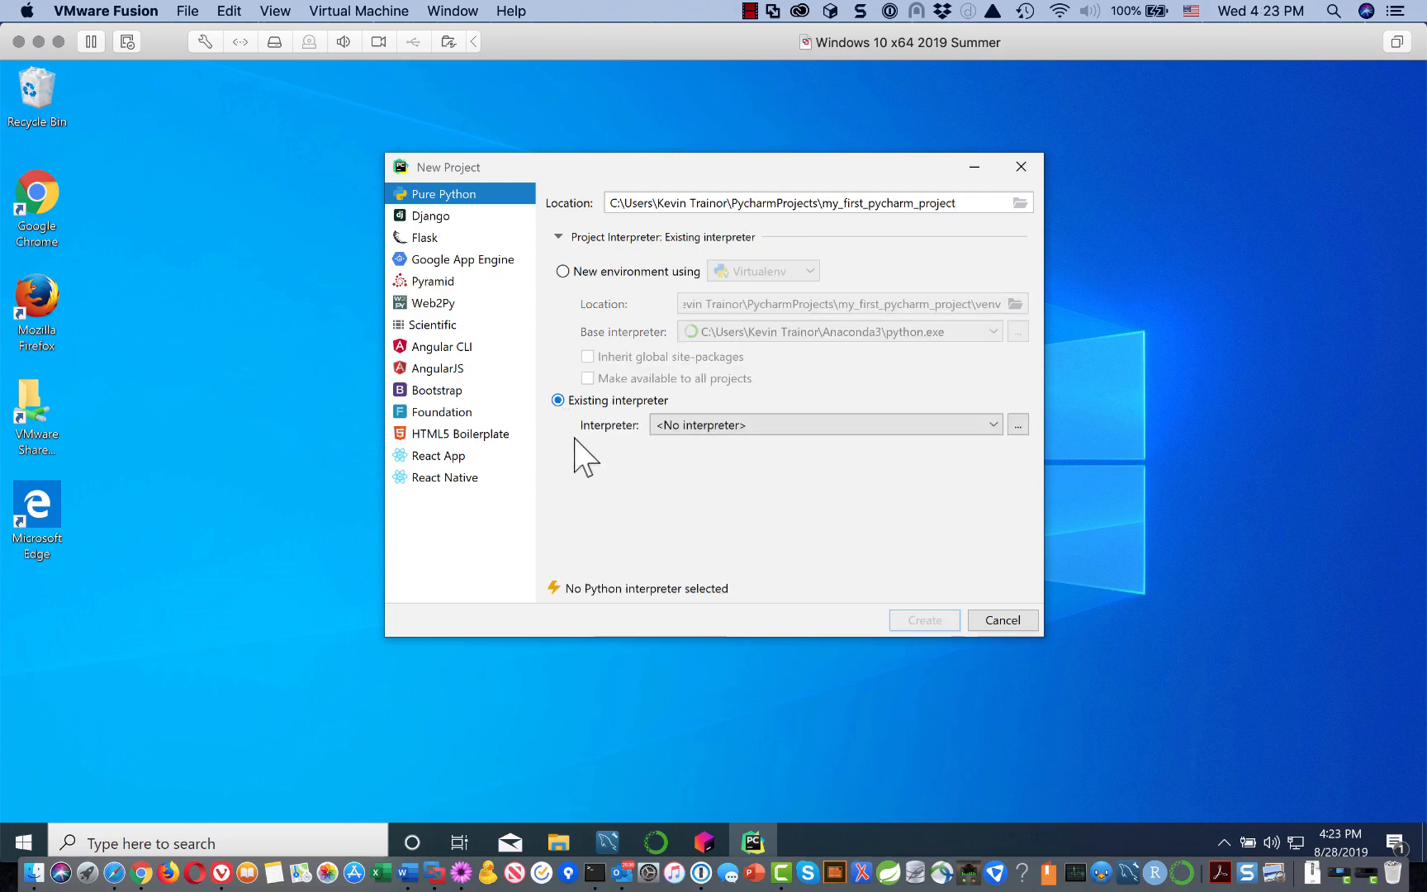
pyautogui.click(994, 422)
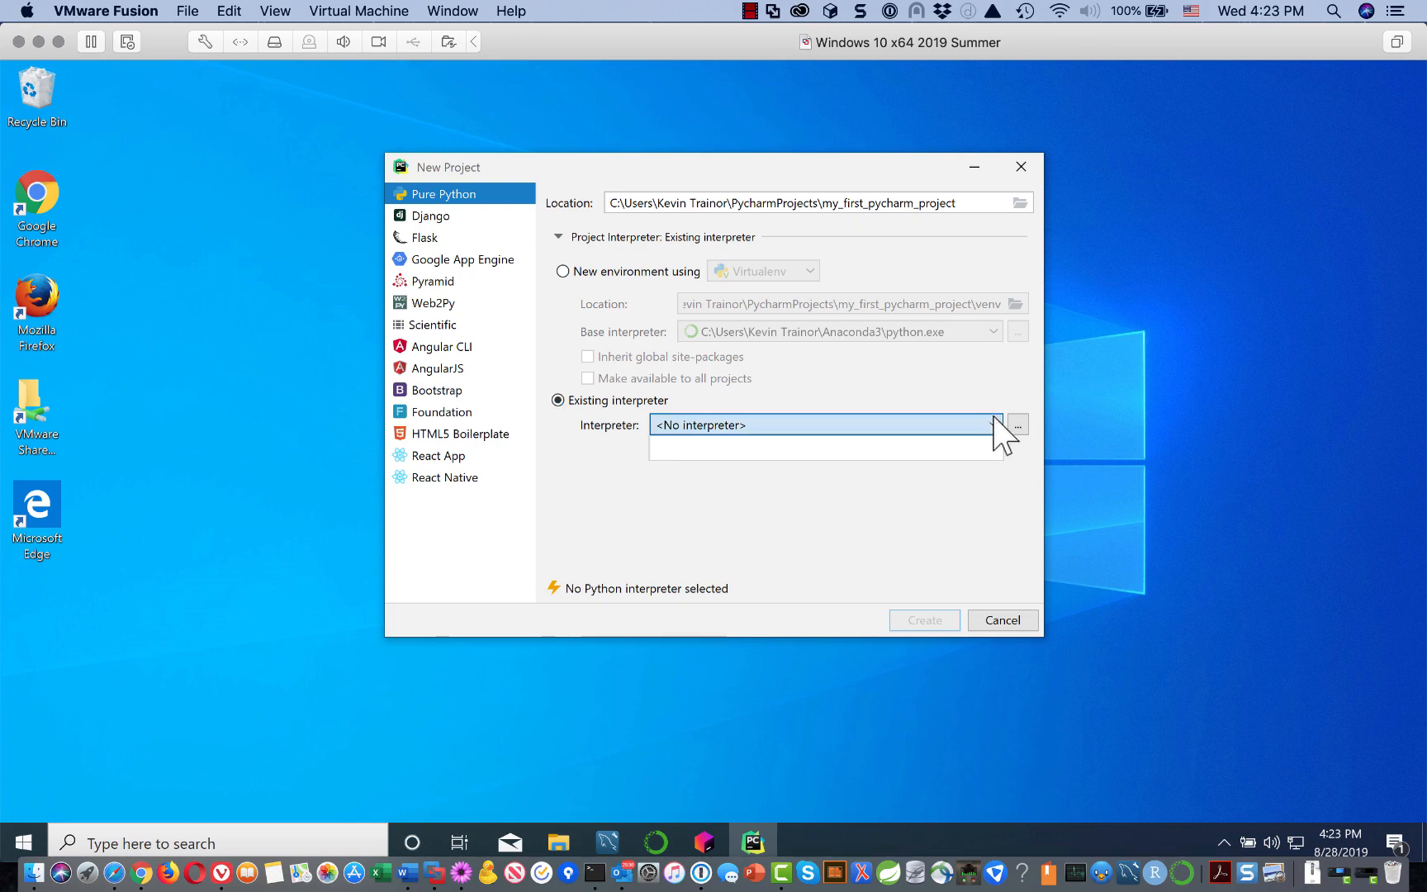
pyautogui.click(979, 479)
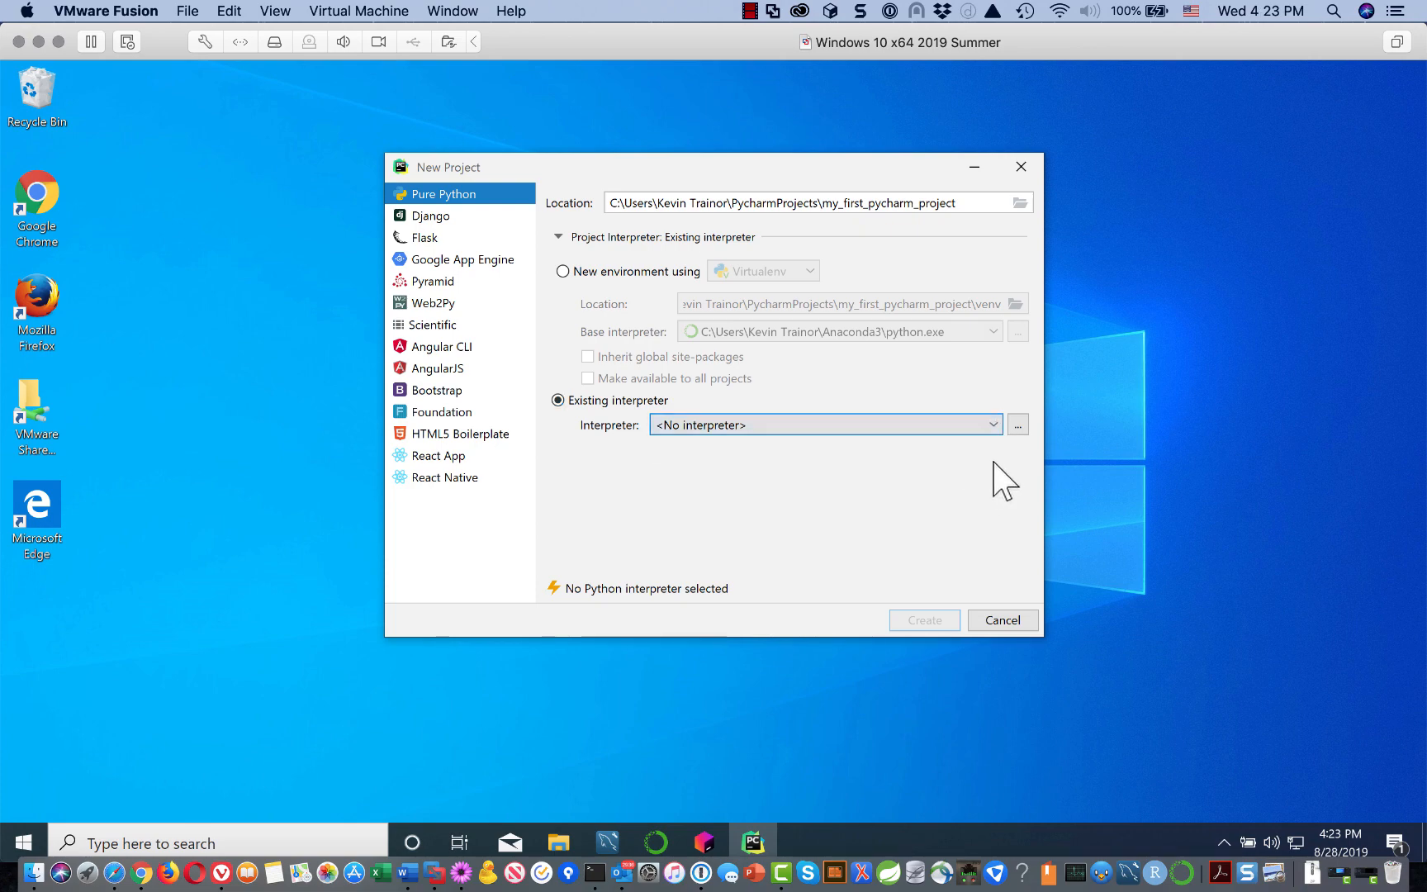
# Step: Add the Conda environment Python 3.7 (e4_trainor_python_course) as the project interpreter
pyautogui.click(1019, 425)
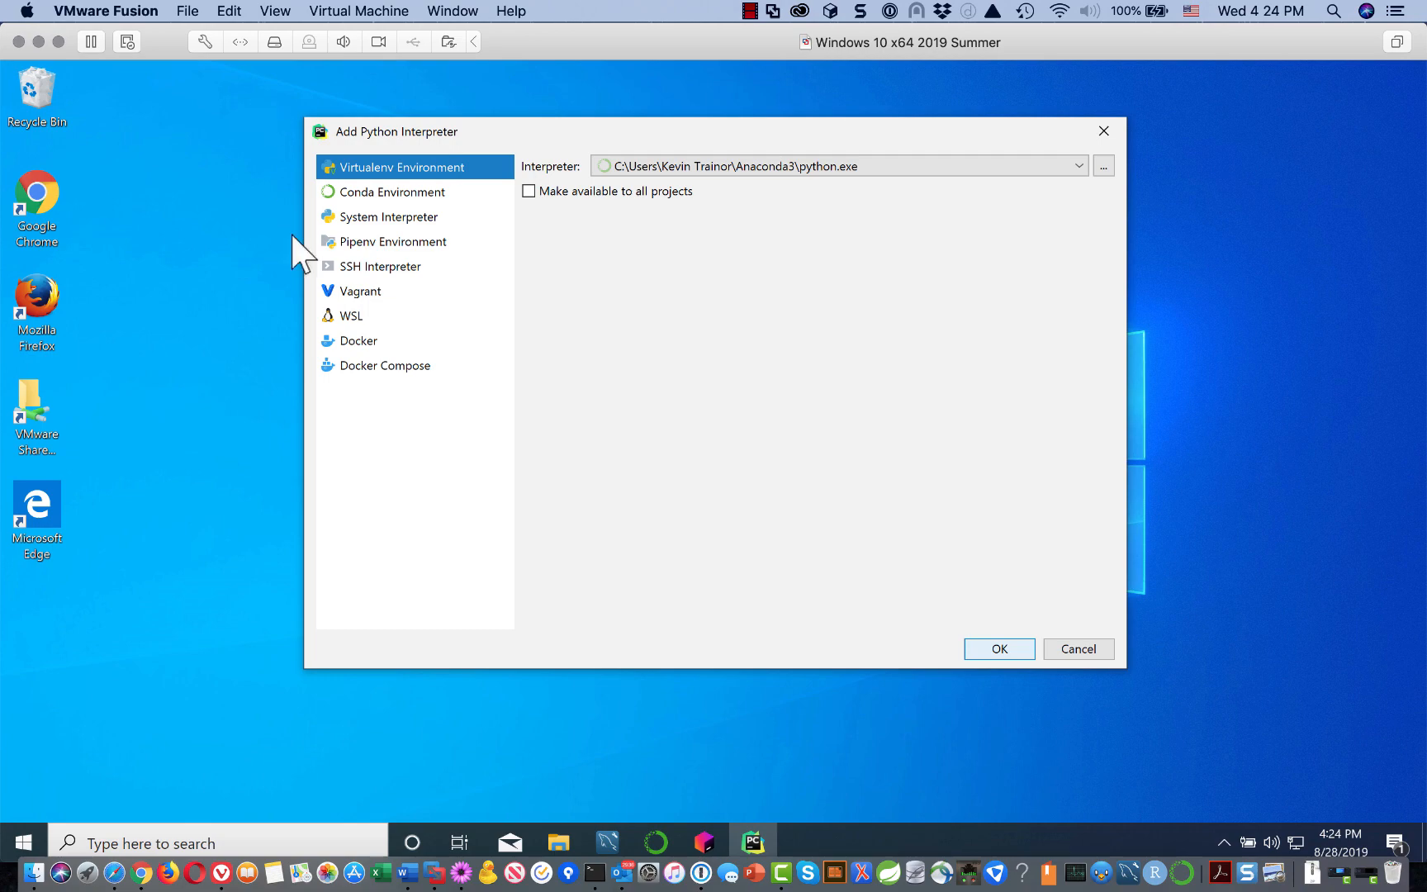
pyautogui.click(374, 190)
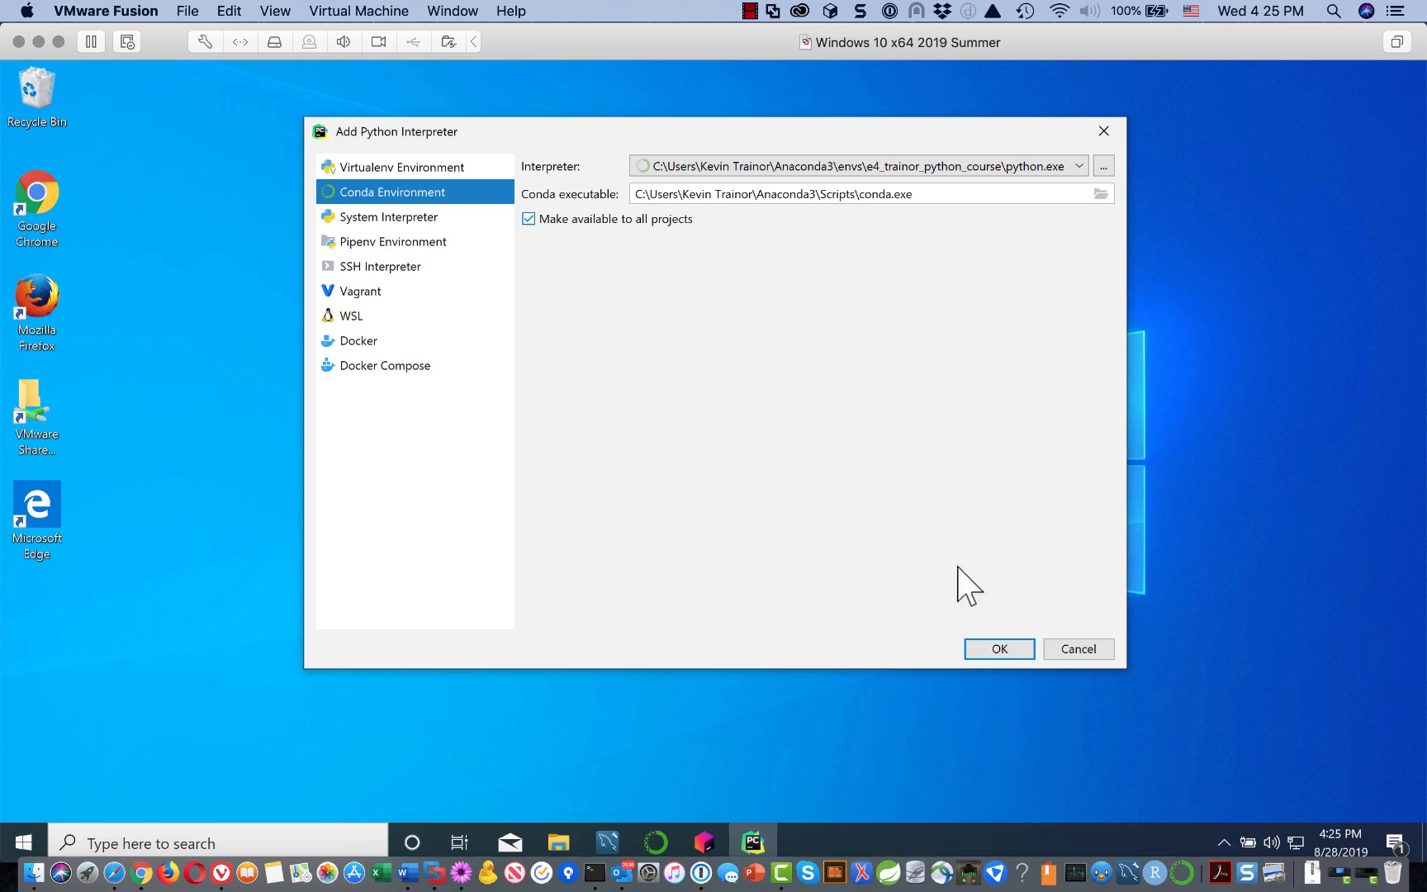
pyautogui.click(984, 641)
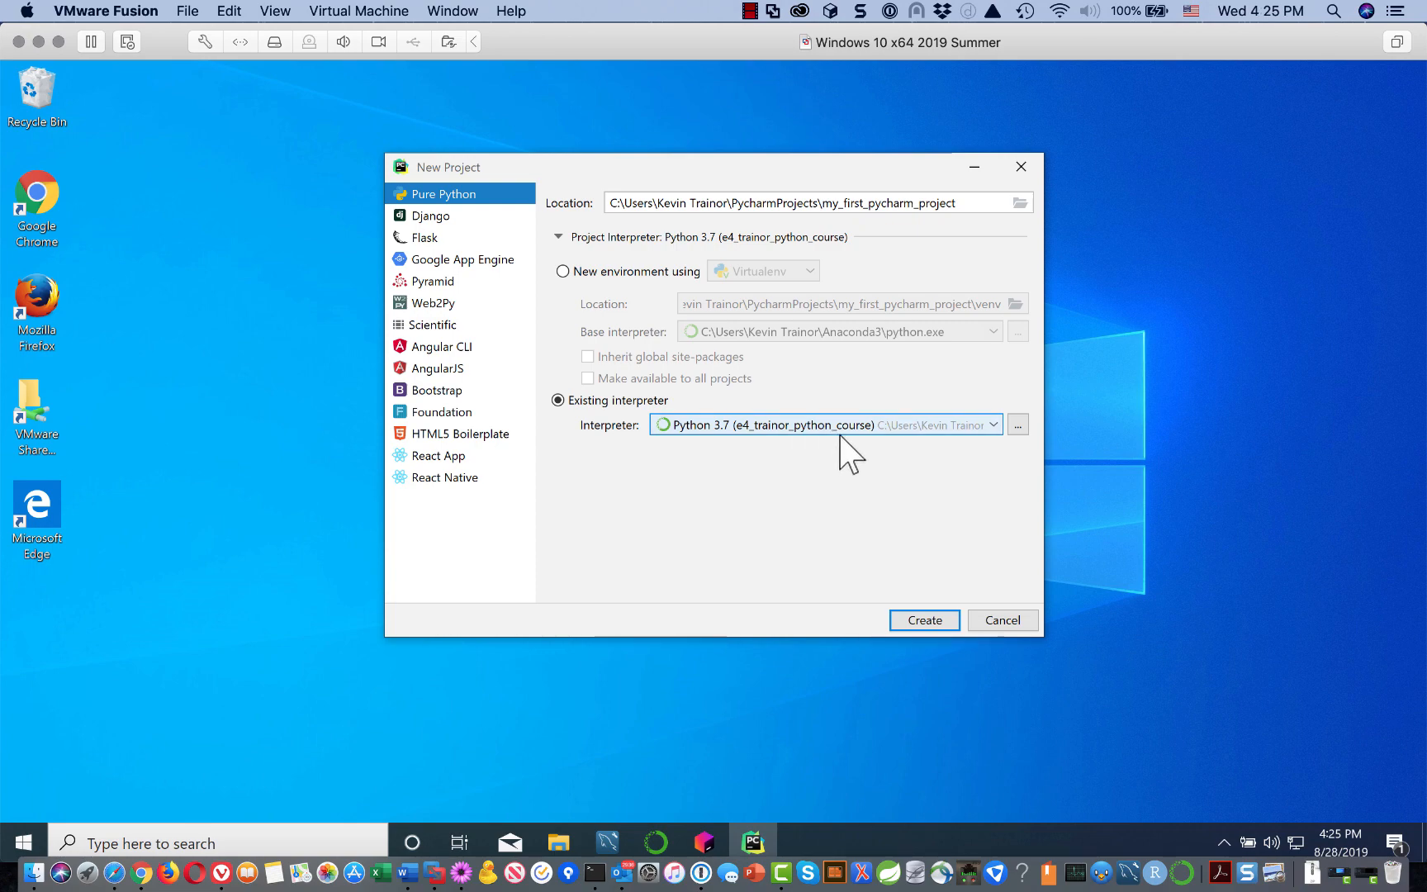
# Step: Create my_first_pycharm_project and dismiss the Tip of the Day
pyautogui.click(914, 617)
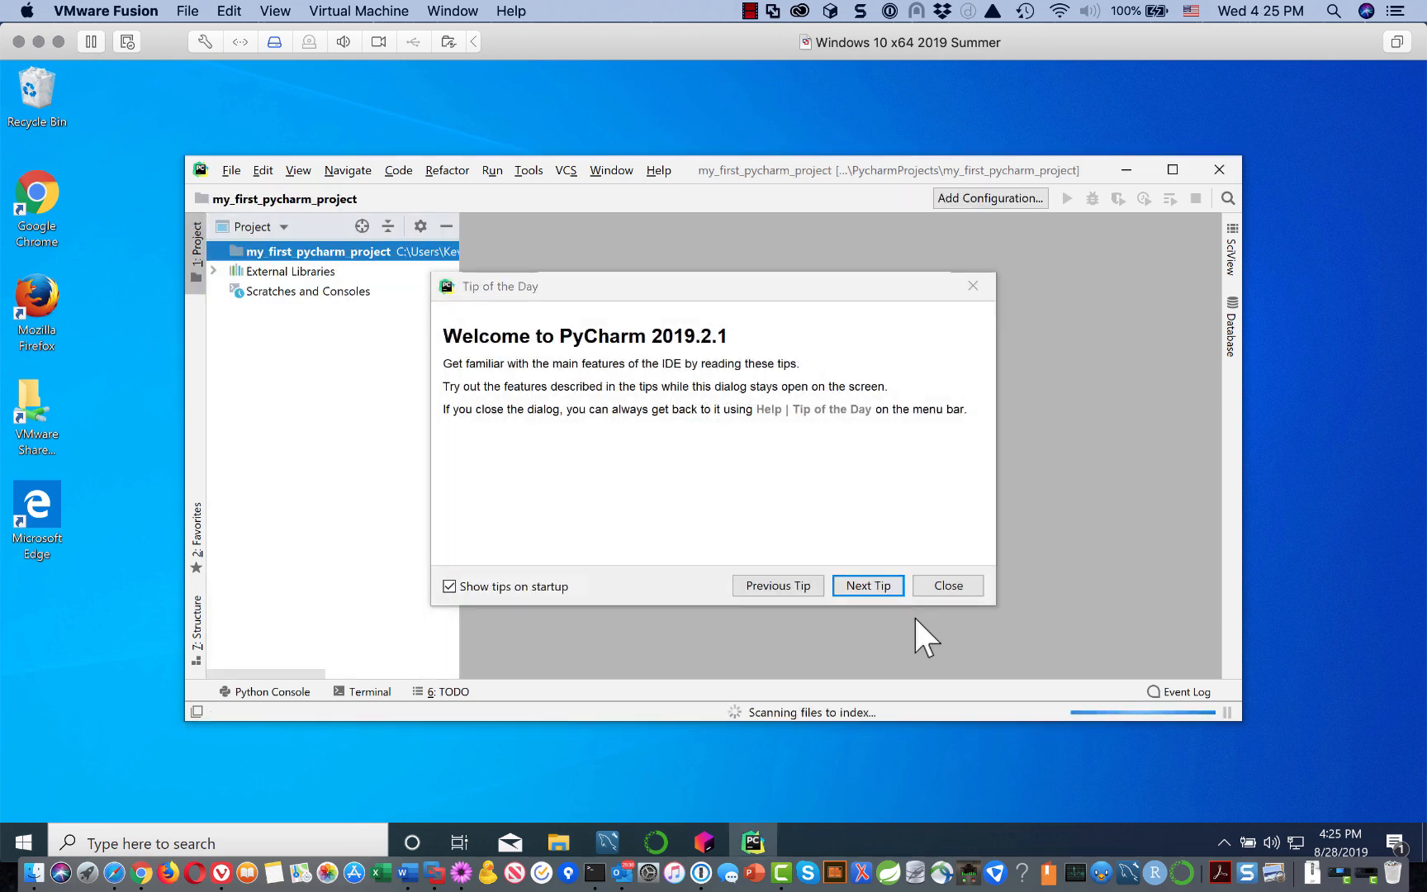
pyautogui.click(965, 581)
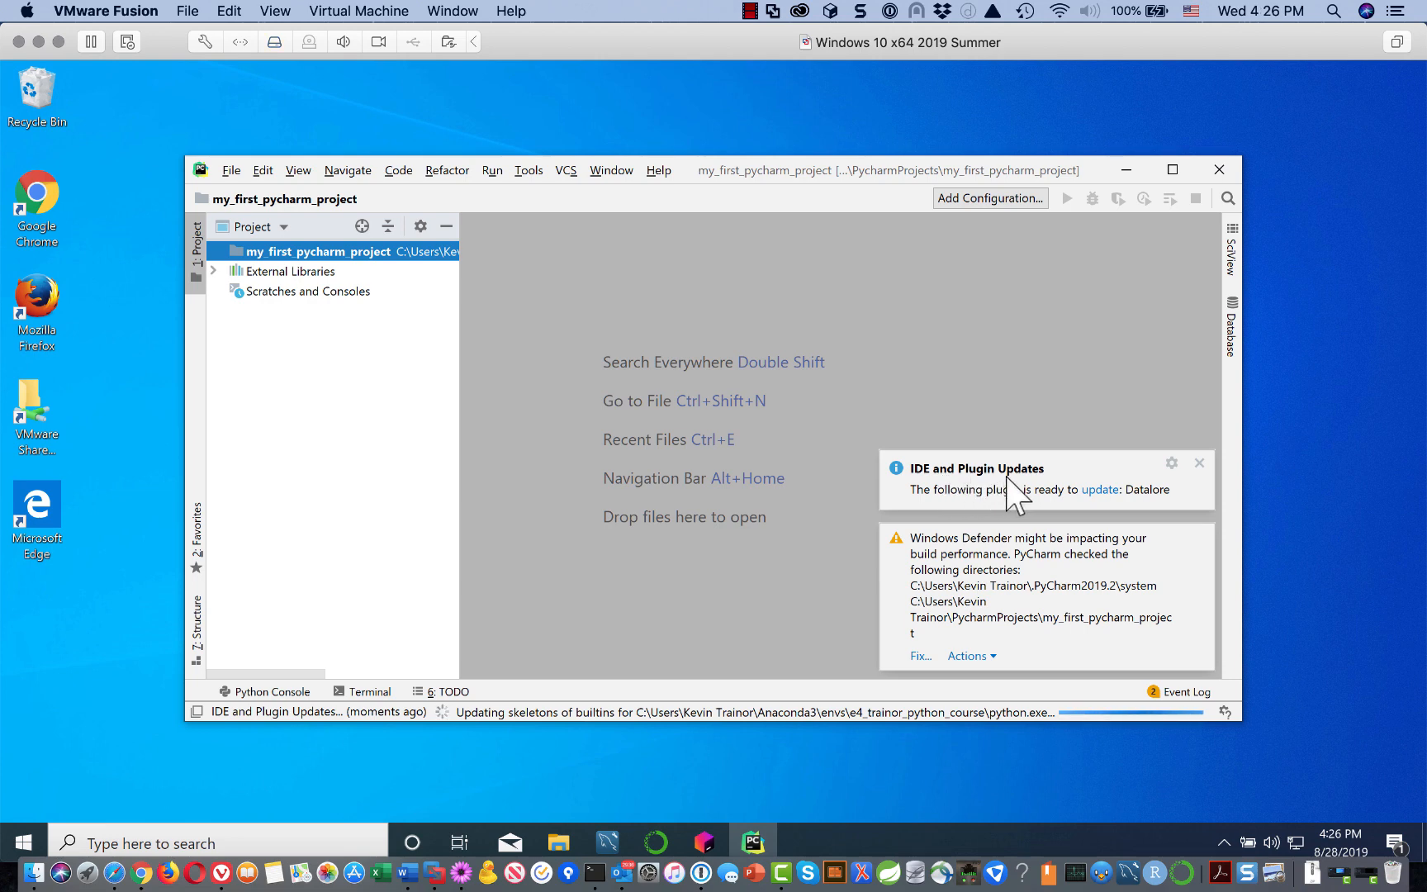
# Step: Install the Datalore plugin update from the IDE and Plugin Updates notification
pyautogui.click(1101, 490)
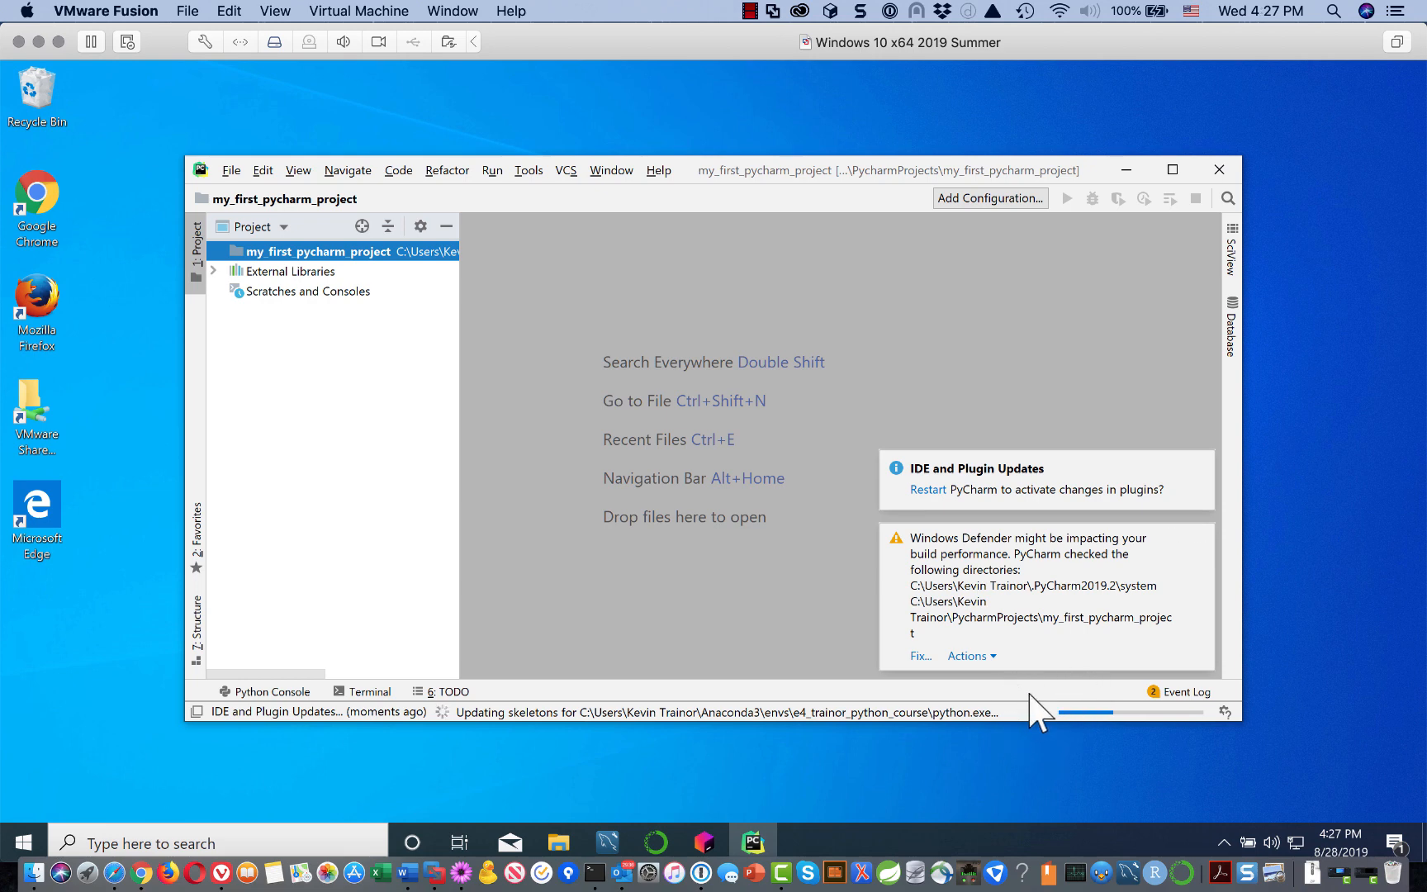
# Step: Let PyCharm configure Windows Defender automatically, approving the admin prompt, then check background tasks
pyautogui.click(920, 657)
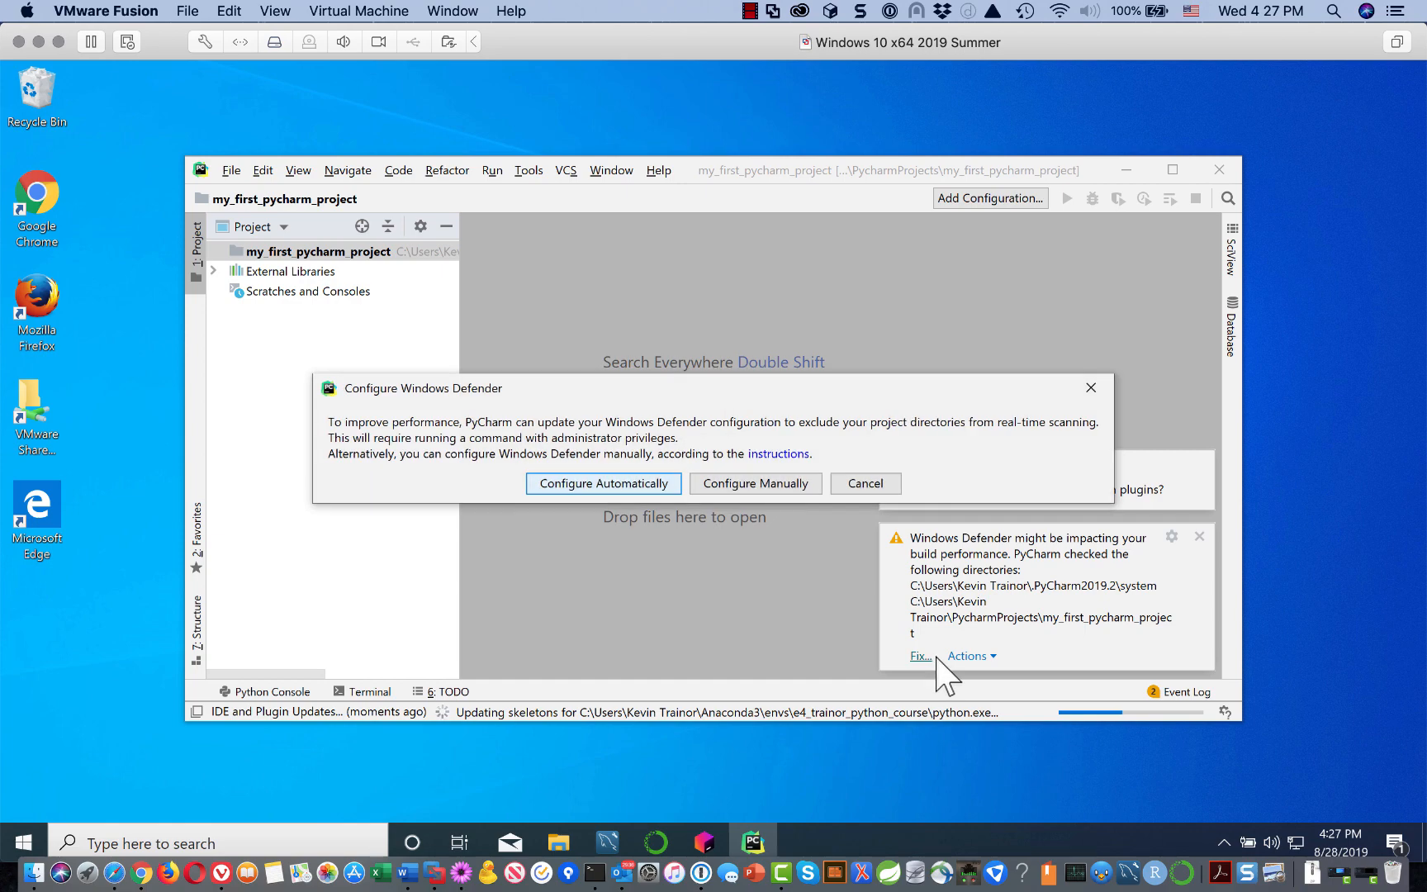
pyautogui.click(634, 481)
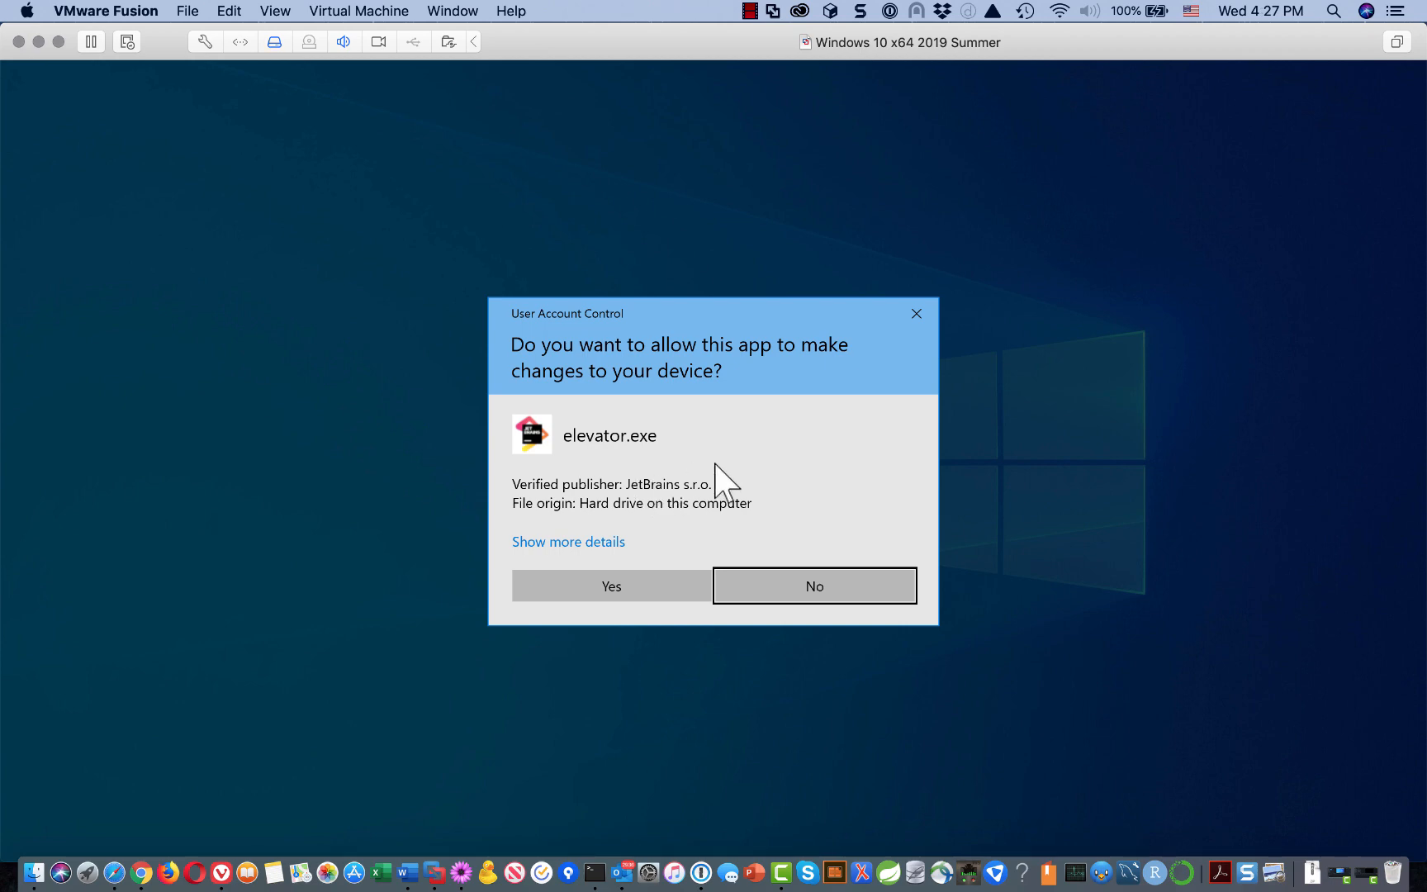
pyautogui.click(594, 586)
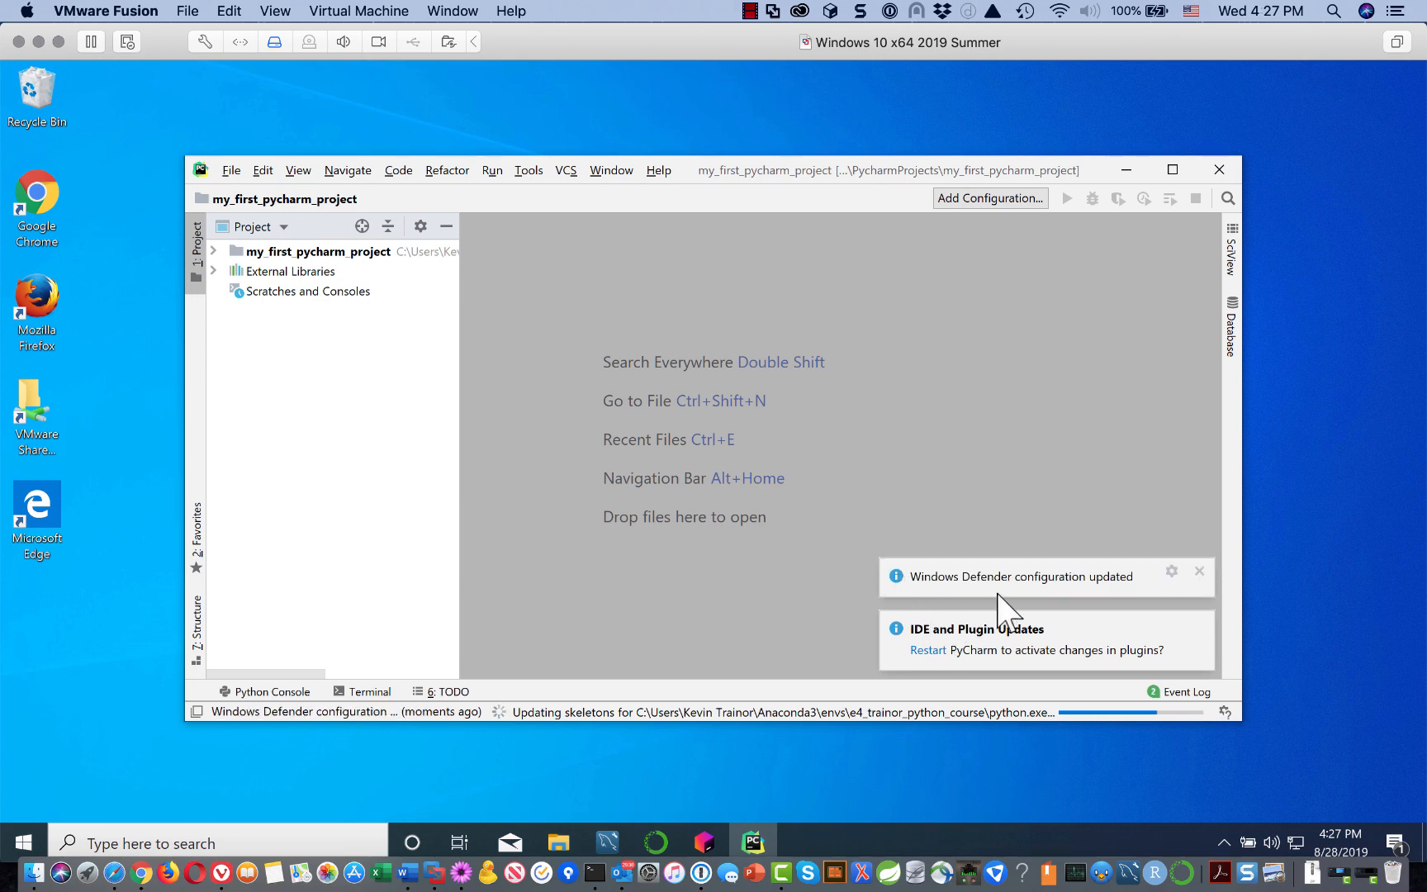
pyautogui.click(1200, 572)
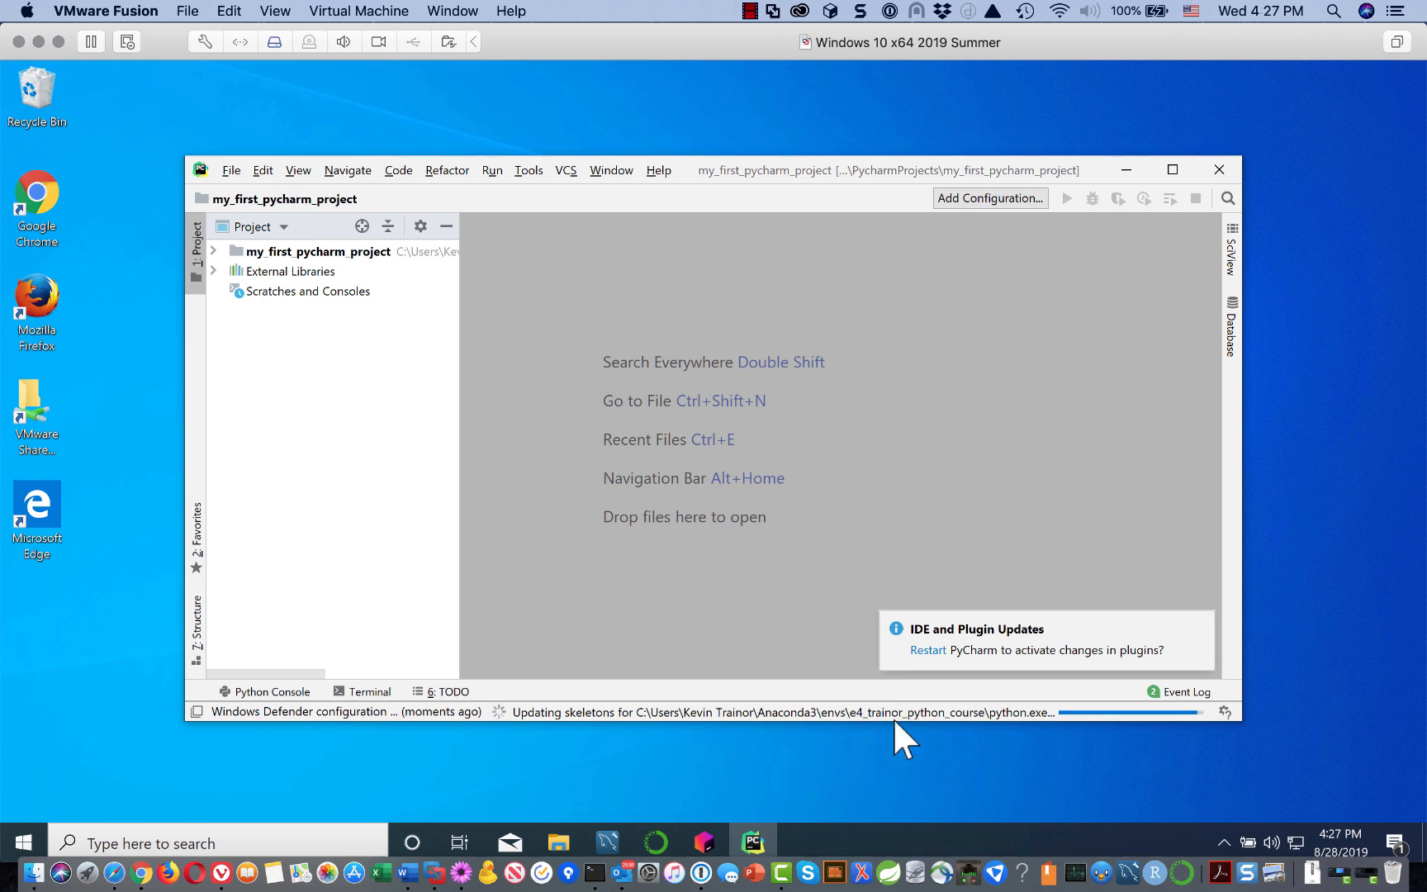
pyautogui.click(961, 715)
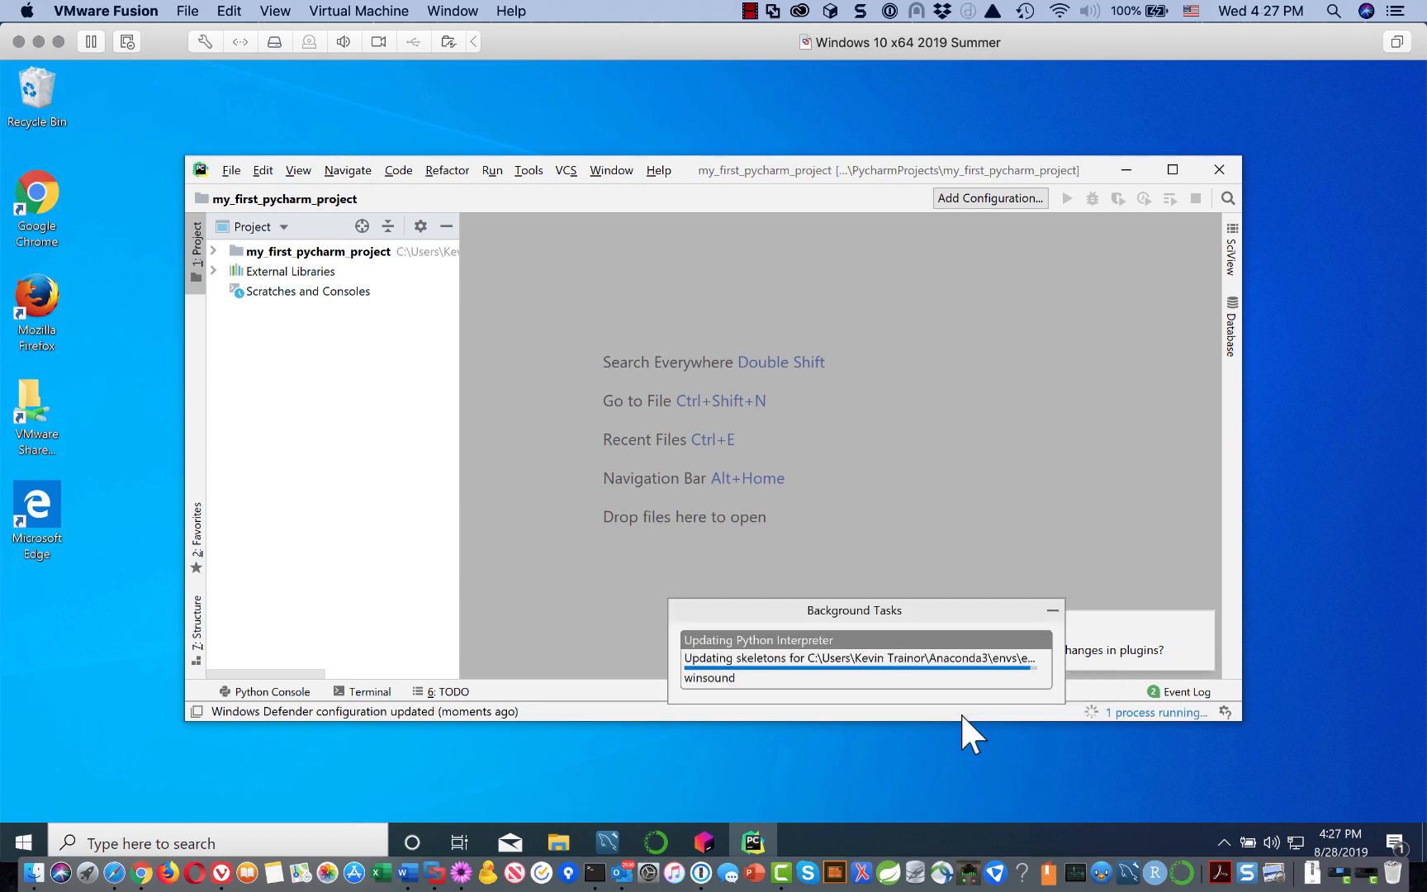
pyautogui.click(1093, 535)
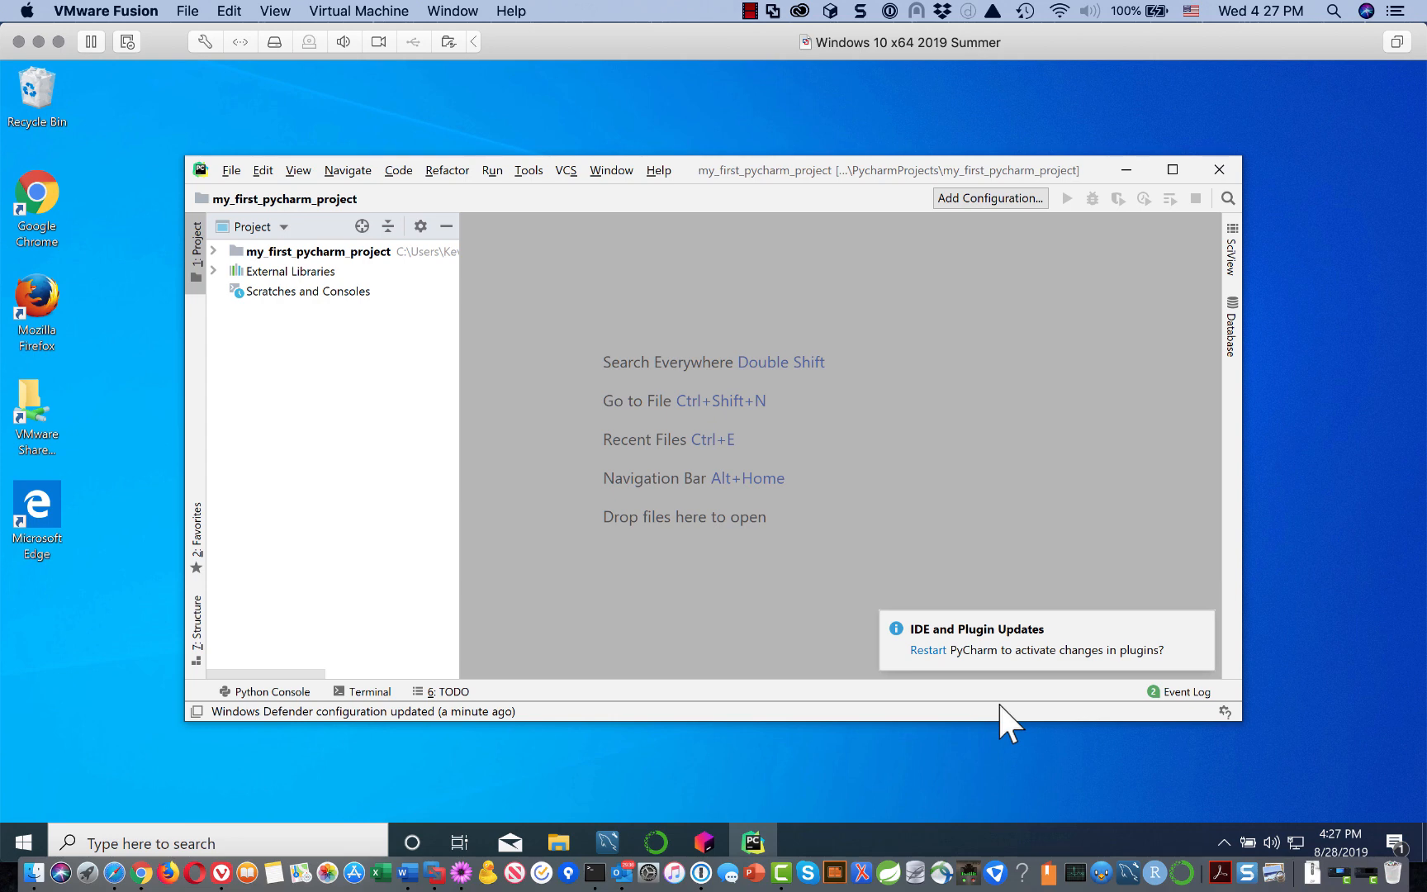
# Step: Restart PyCharm to activate the plugin update and dismiss the Tip of the Day
pyautogui.click(929, 651)
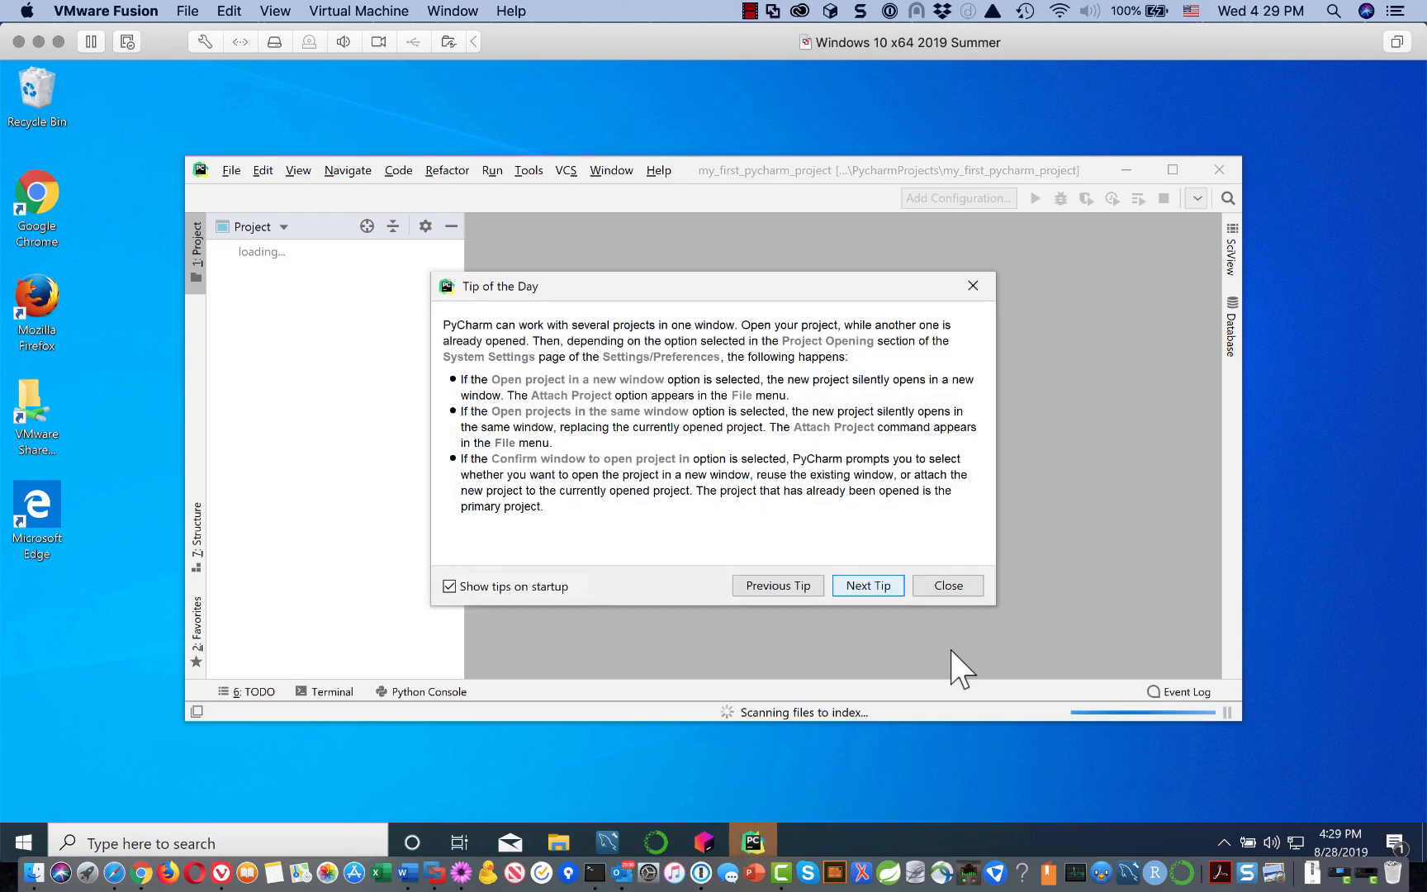
pyautogui.click(949, 585)
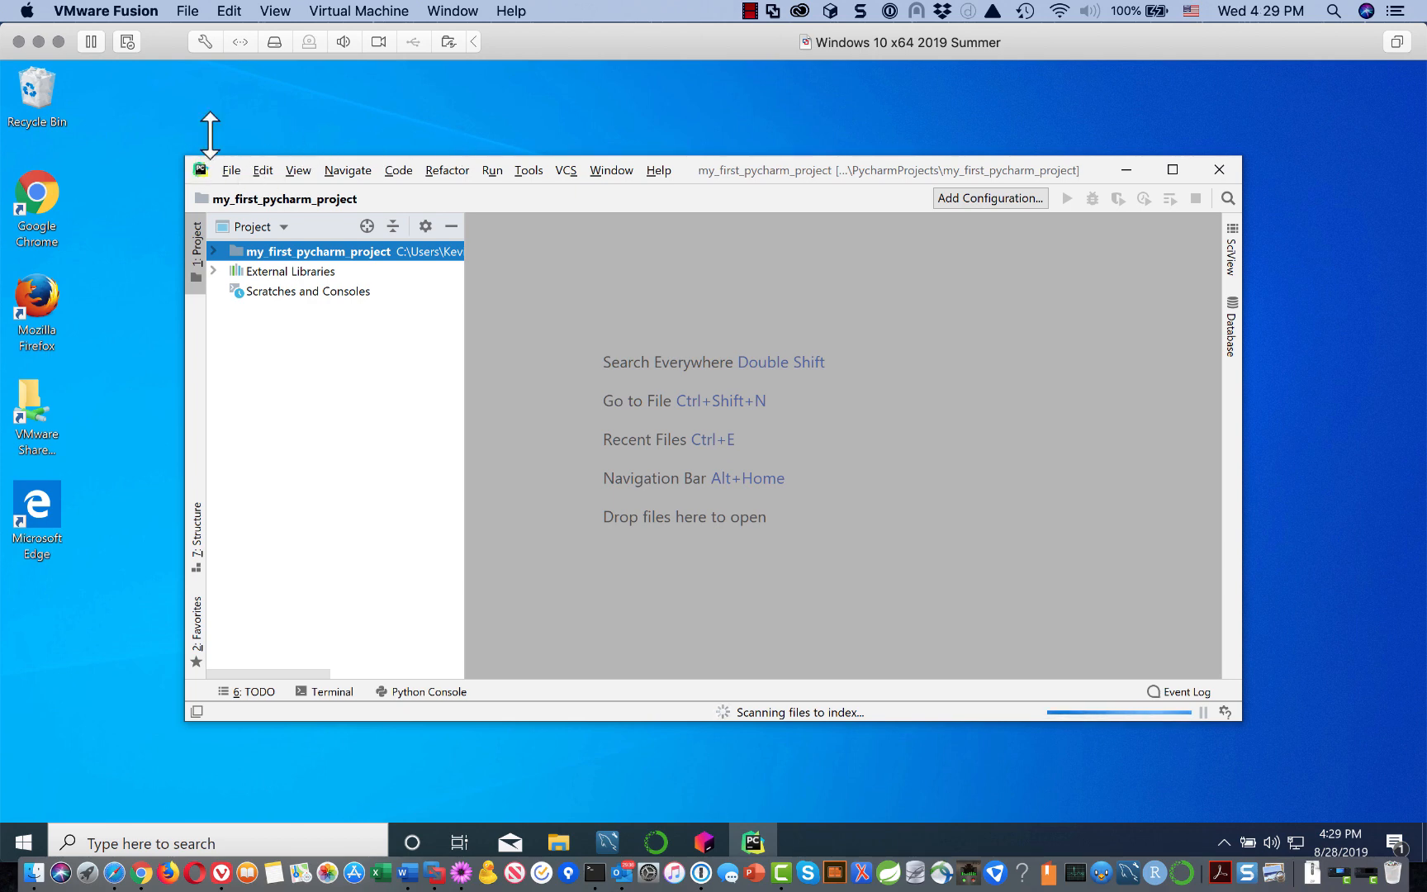
# Step: Maximize the PyCharm window to fill the screen
pyautogui.click(1173, 170)
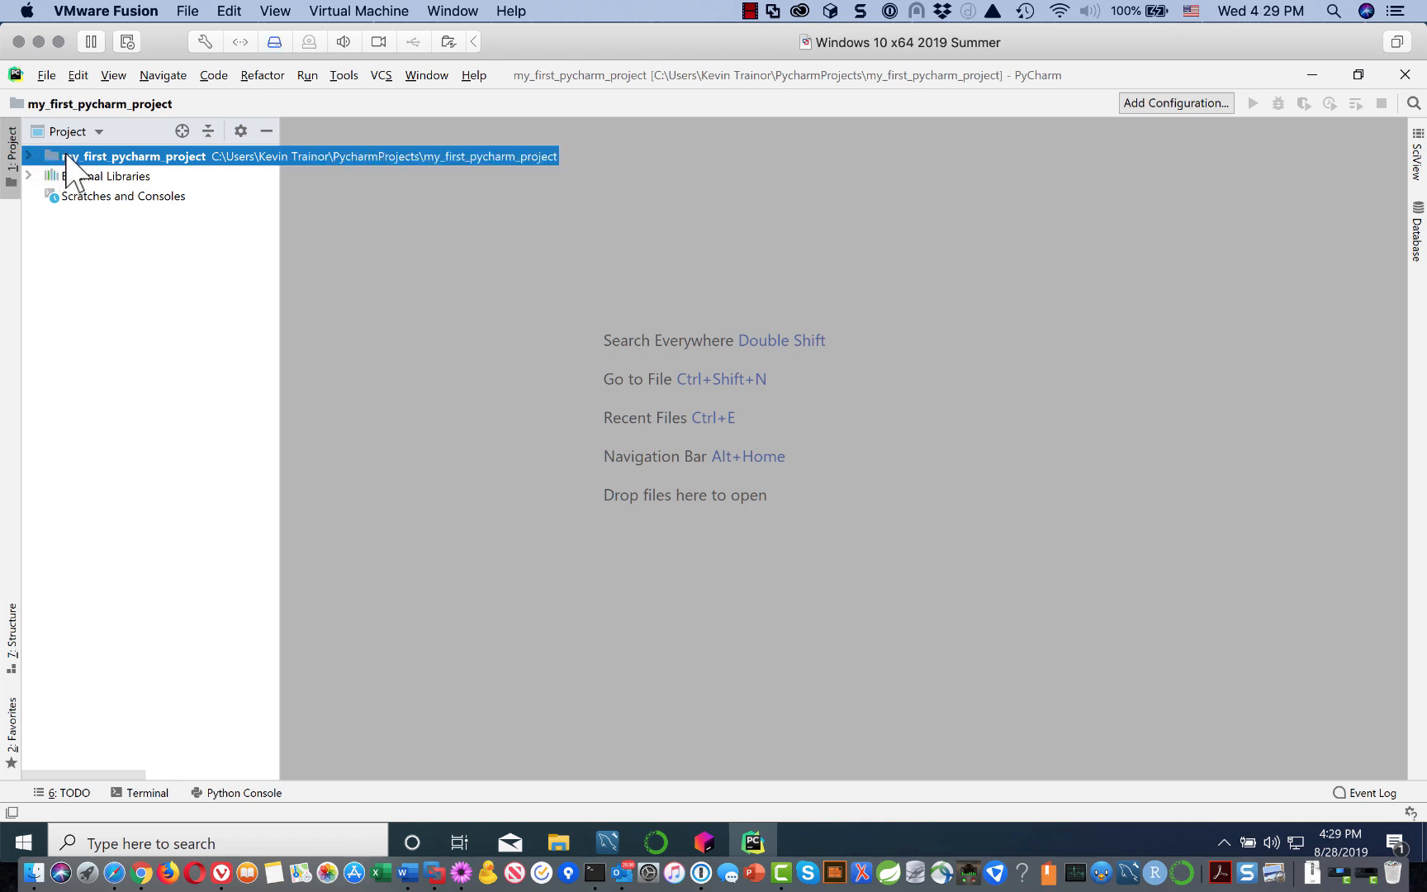
# Step: Start a new Python file in the my_first_pycharm_project folder via New > Python File
pyautogui.rightClick(66, 157)
pyautogui.moveTo(132, 164)
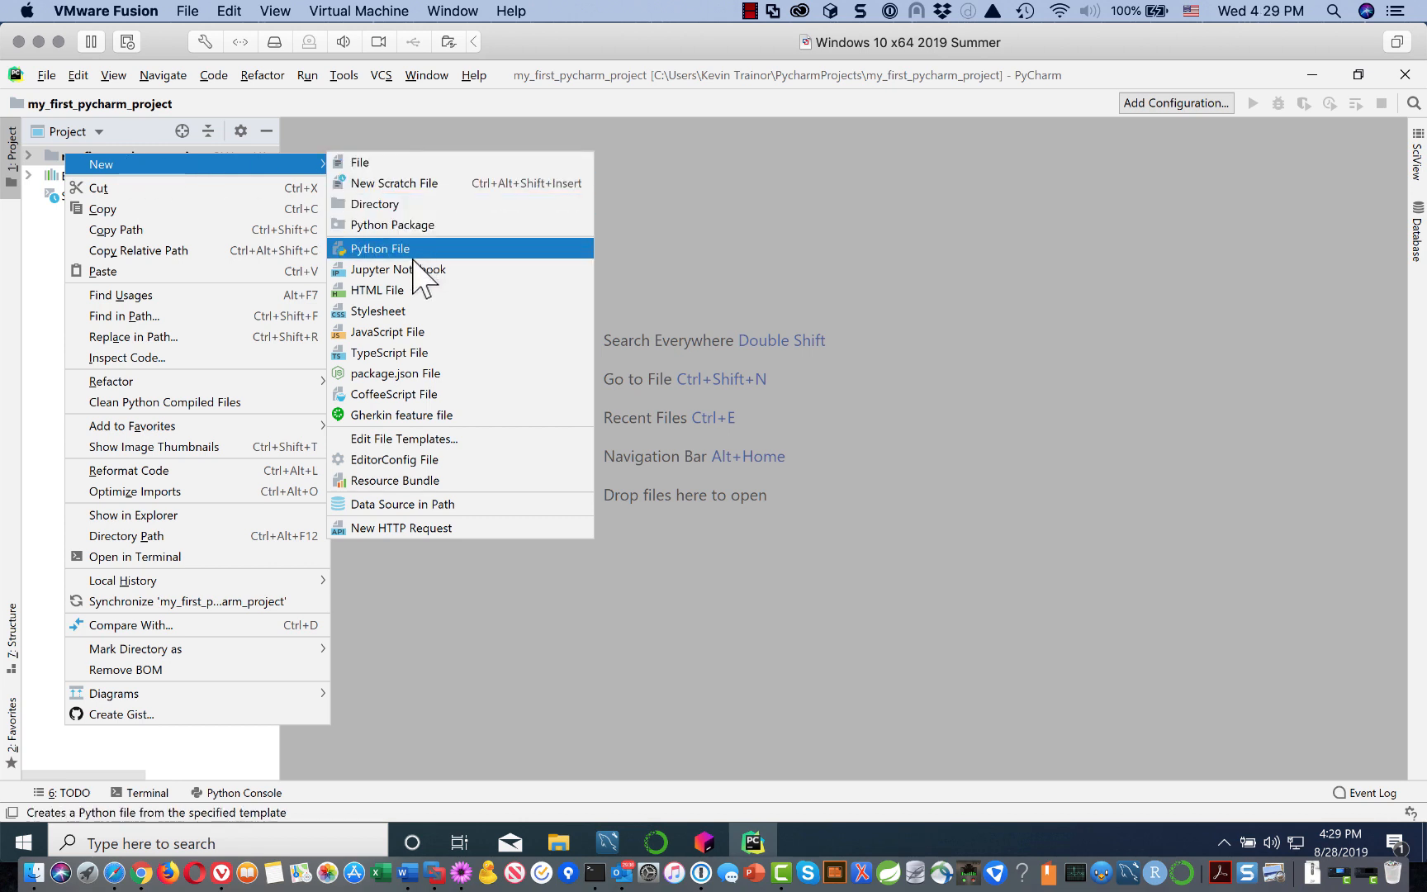
pyautogui.click(383, 248)
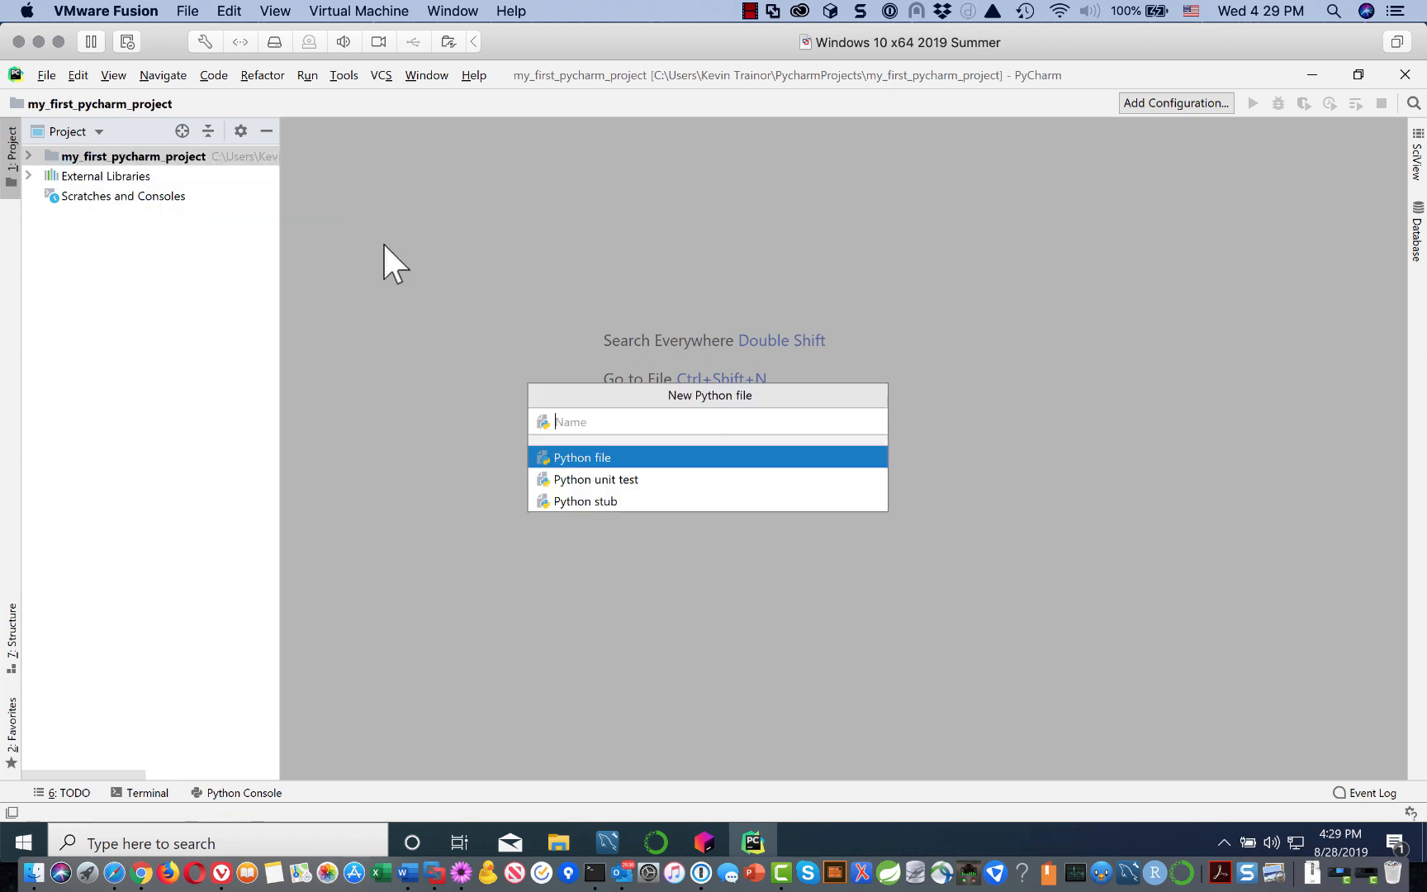
# Step: Create the Python file goodbye_cruel_world in the project
pyautogui.write('goodbye_')
pyautogui.write('uel_world')
pyautogui.press('Return')
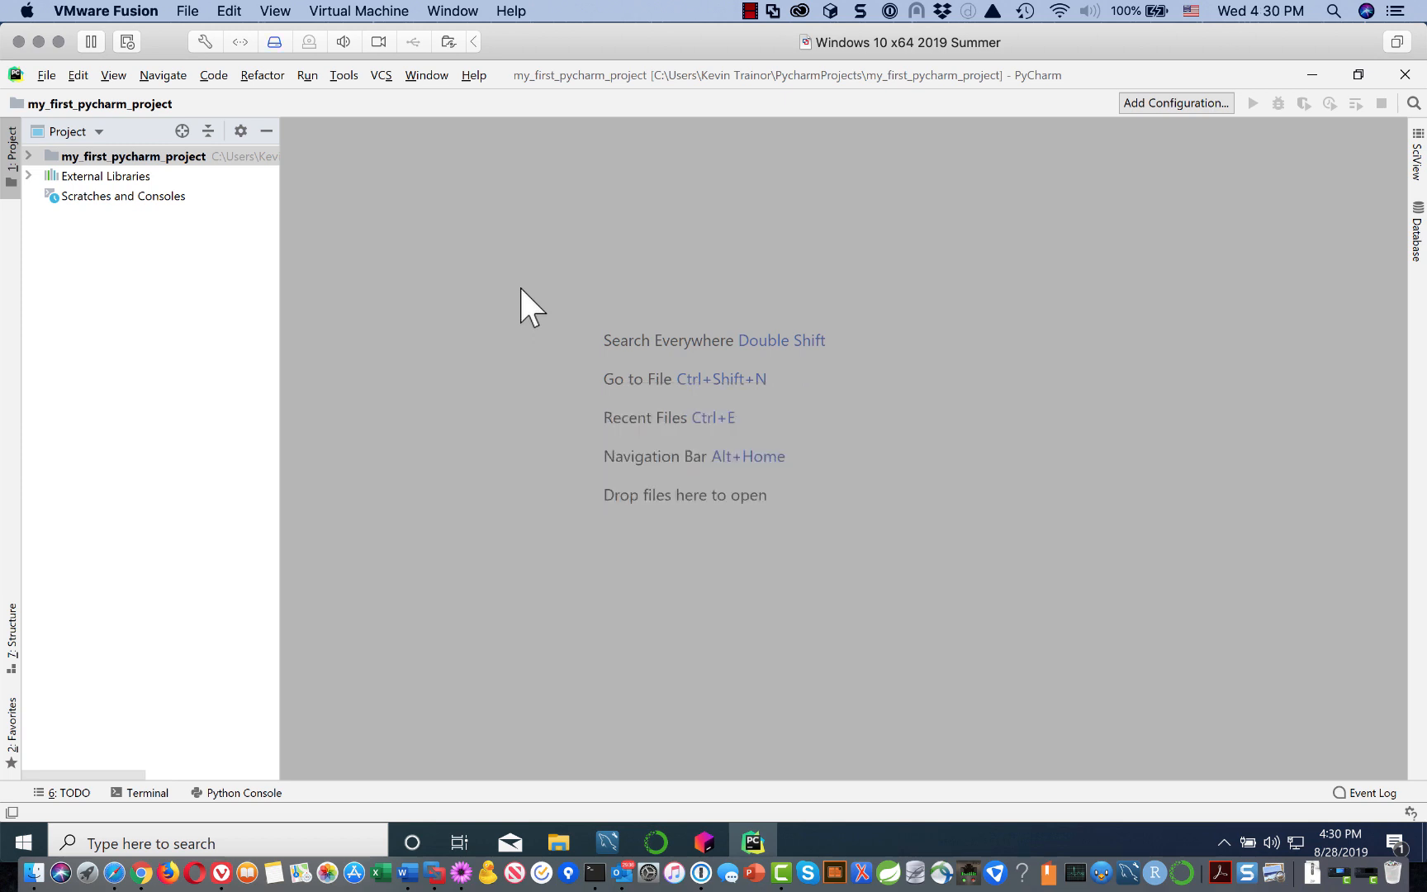
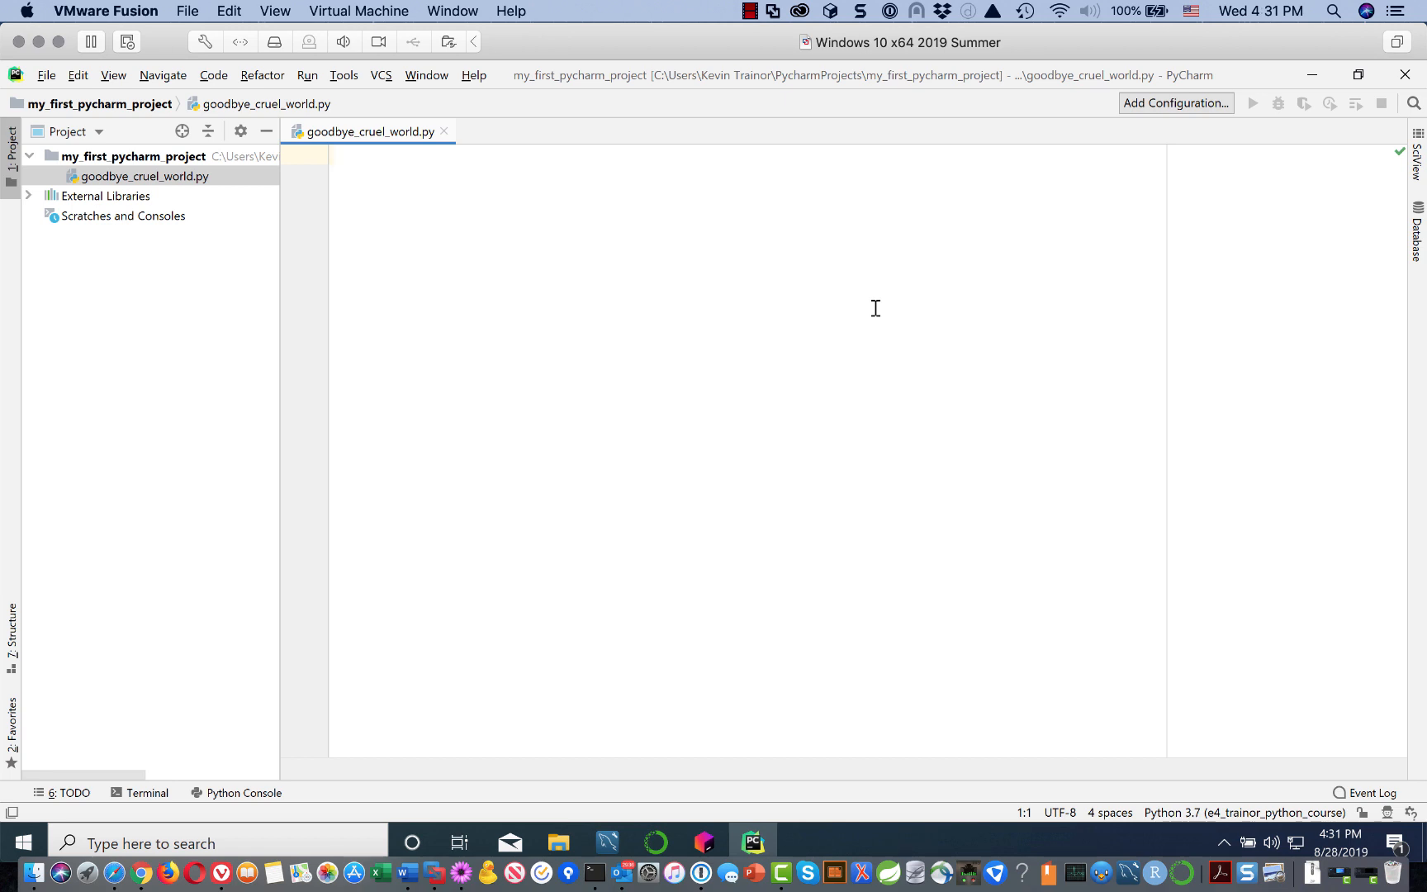
# Step: Make line 1 the comment '# goodbye_cruel_world.py' and start an empty line 2
pyautogui.write('goodbye_cru')
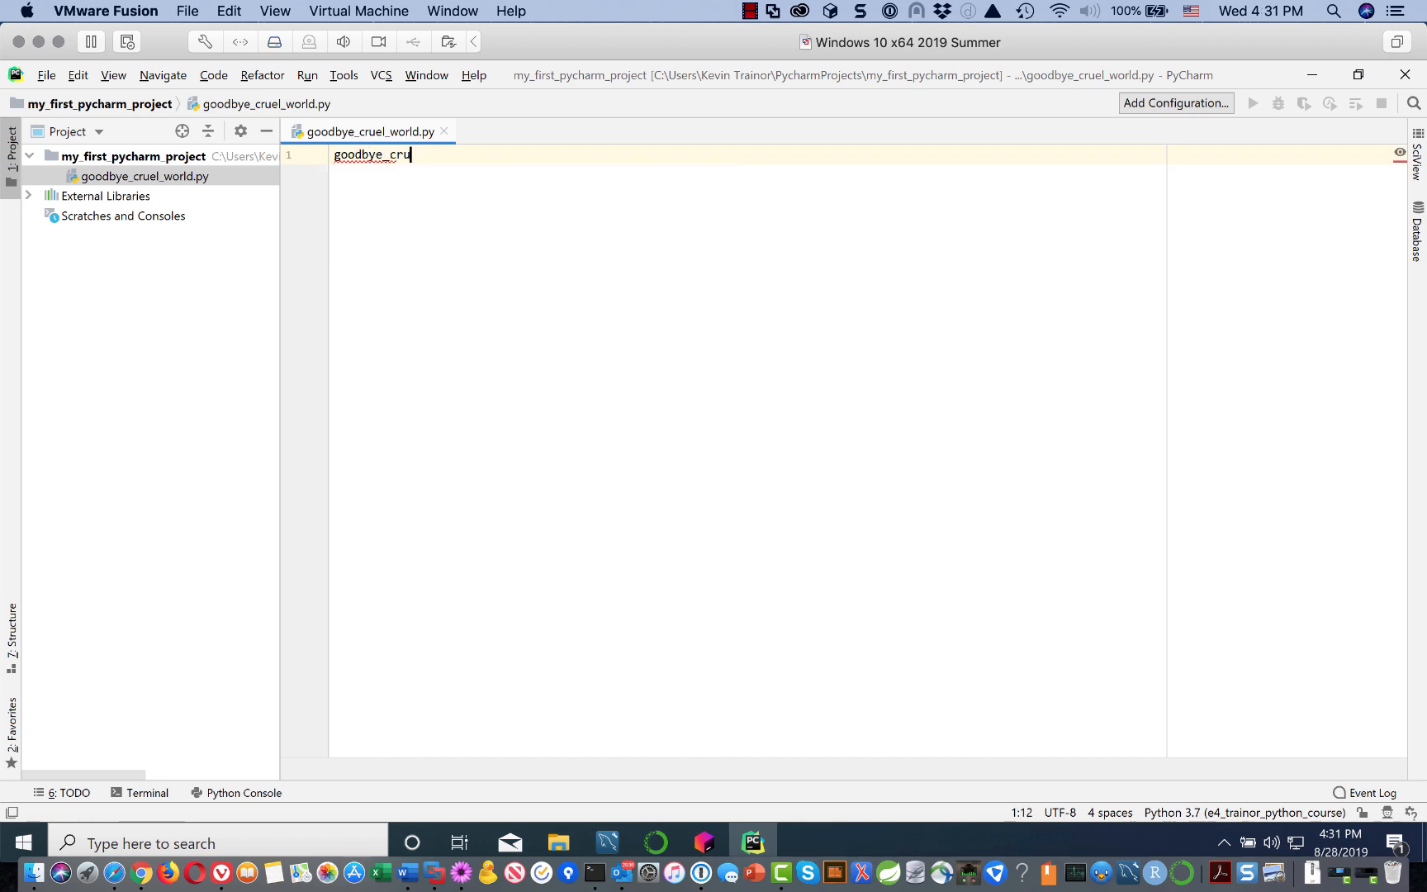
pyautogui.write('el_world.p')
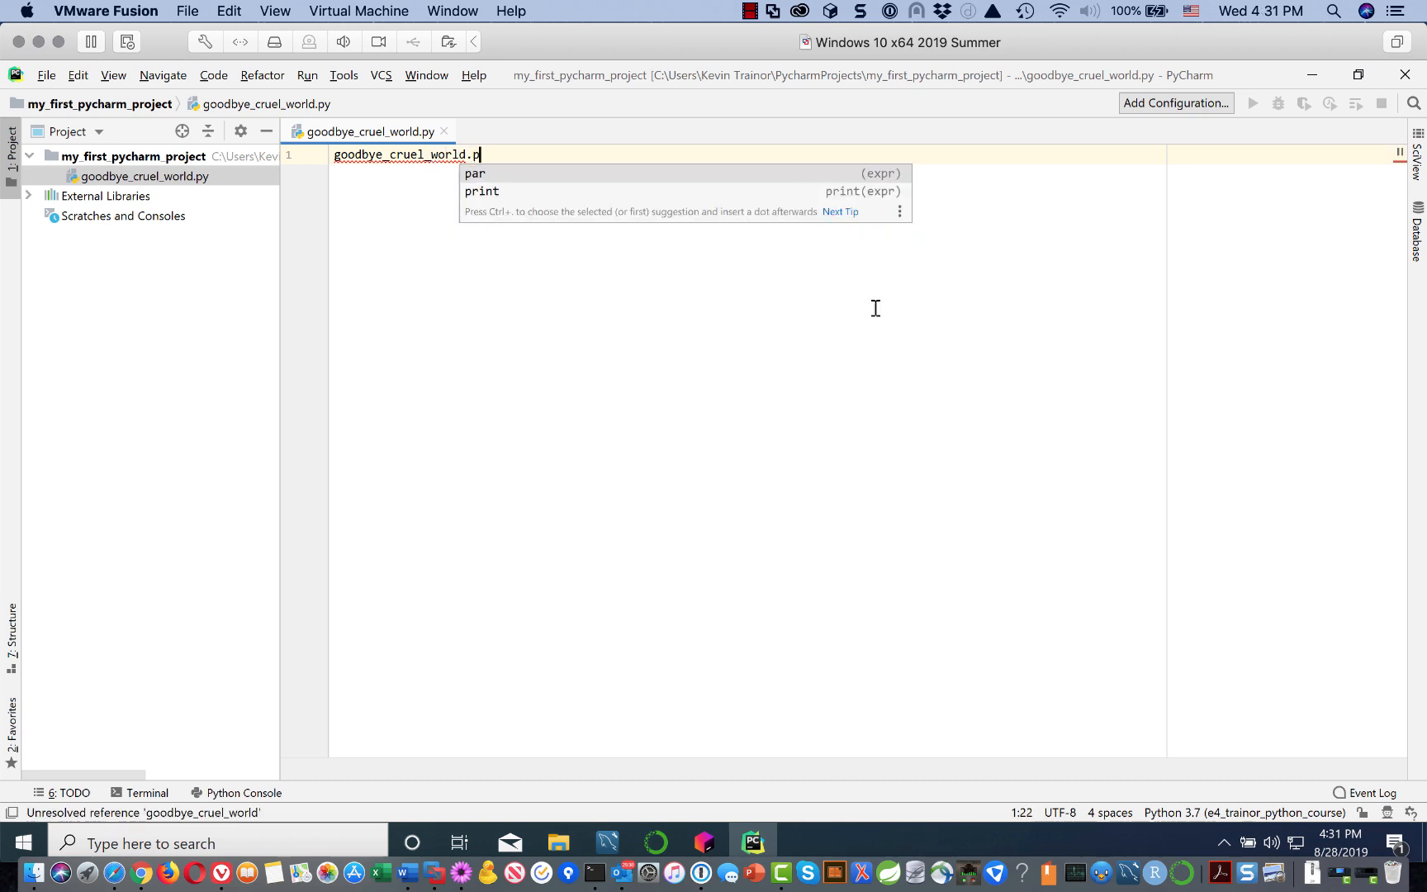
pyautogui.write('y')
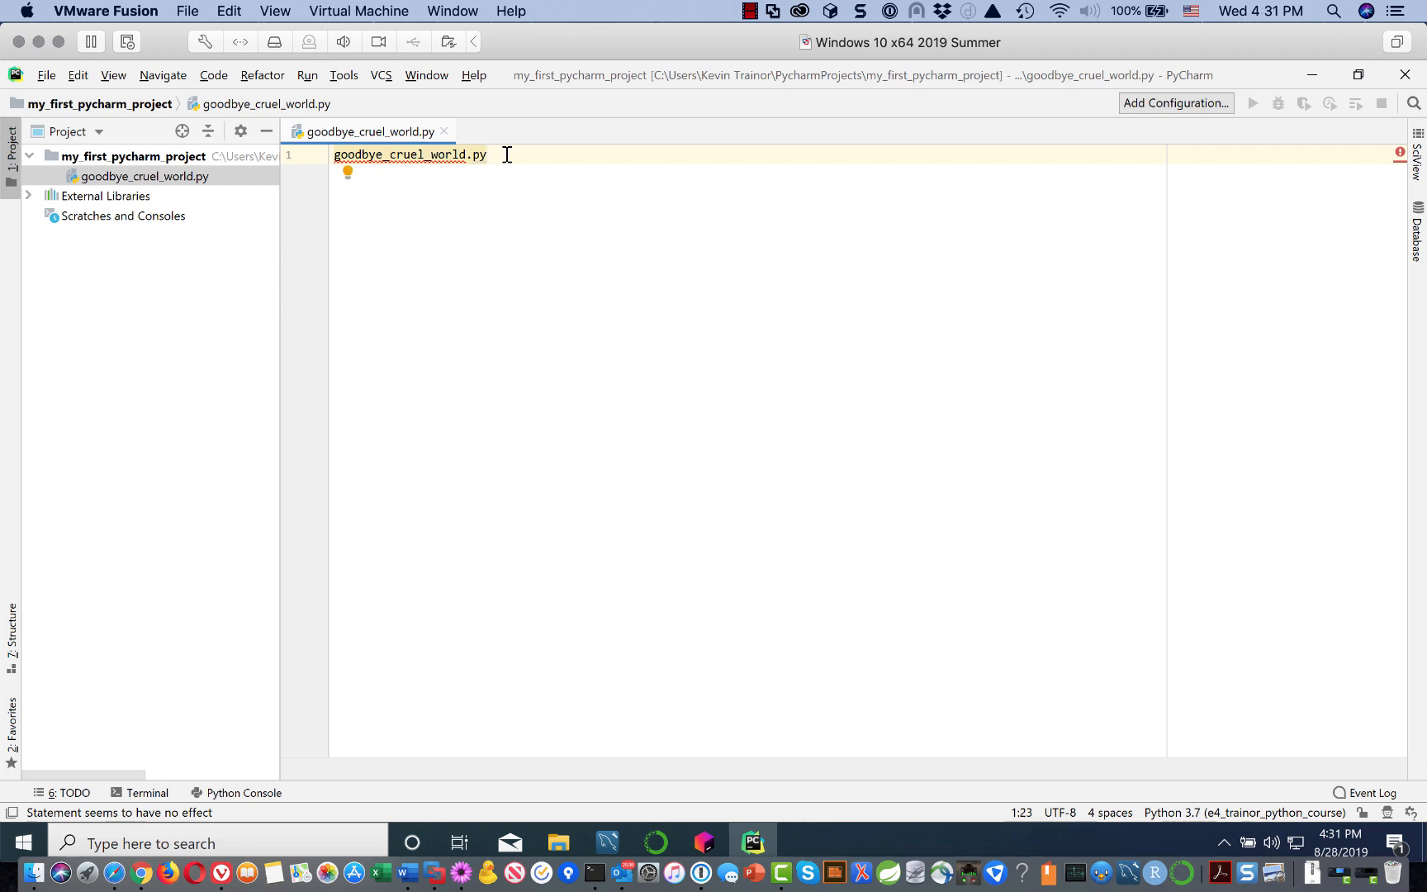
pyautogui.click(337, 155)
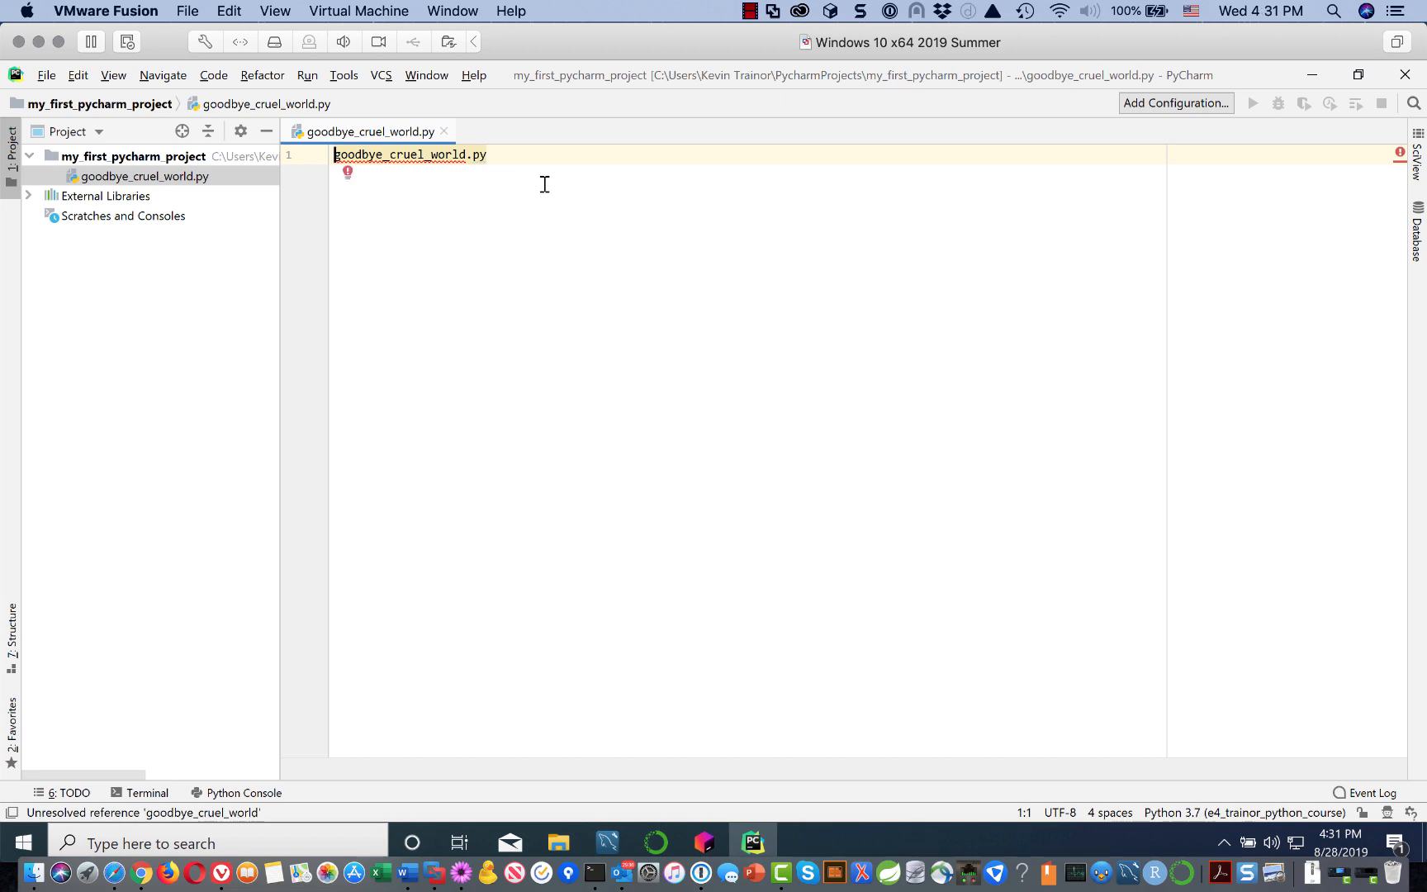
pyautogui.write('#')
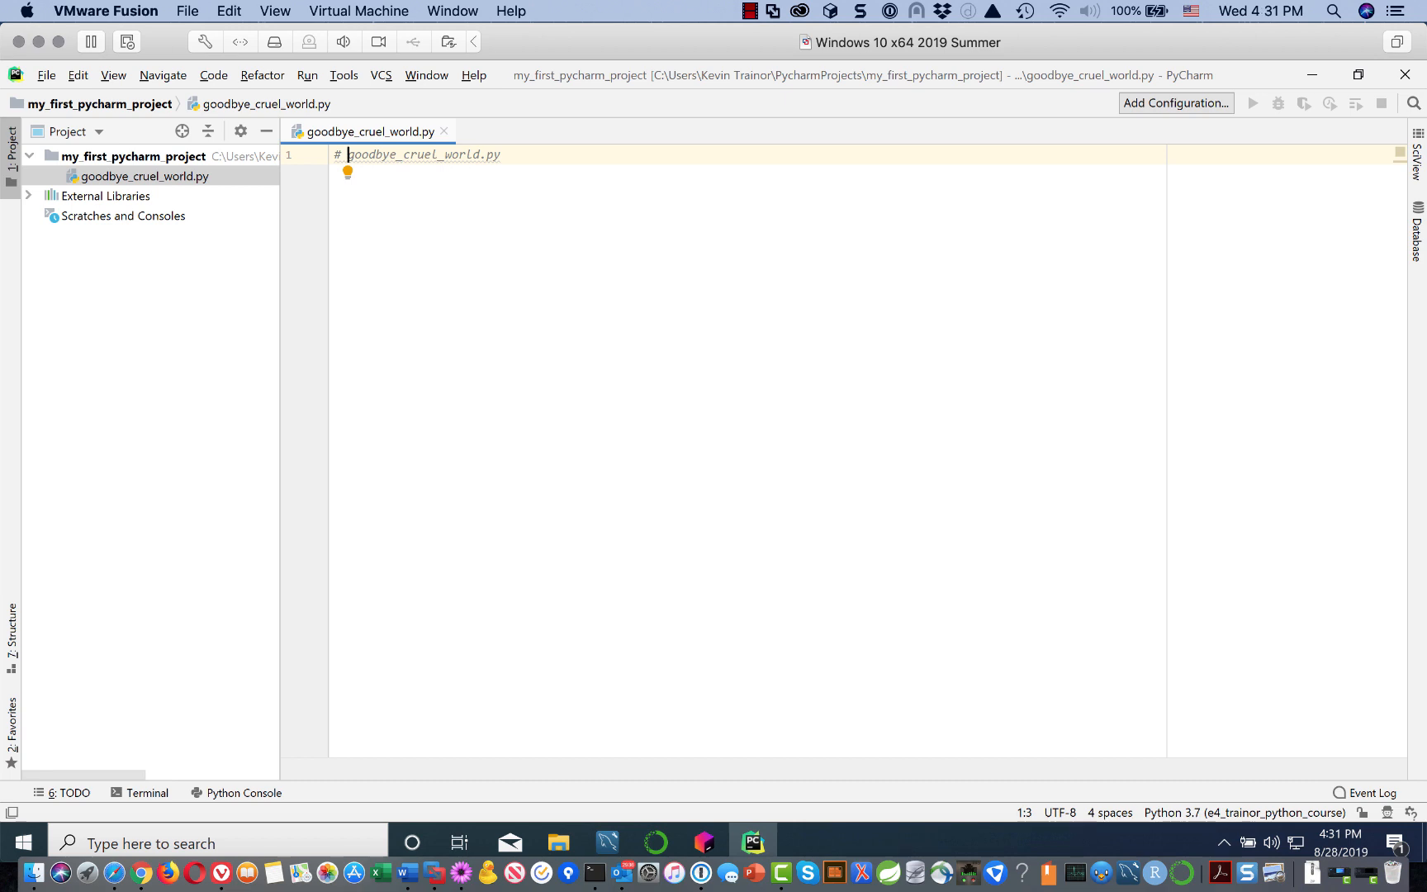
pyautogui.click(512, 156)
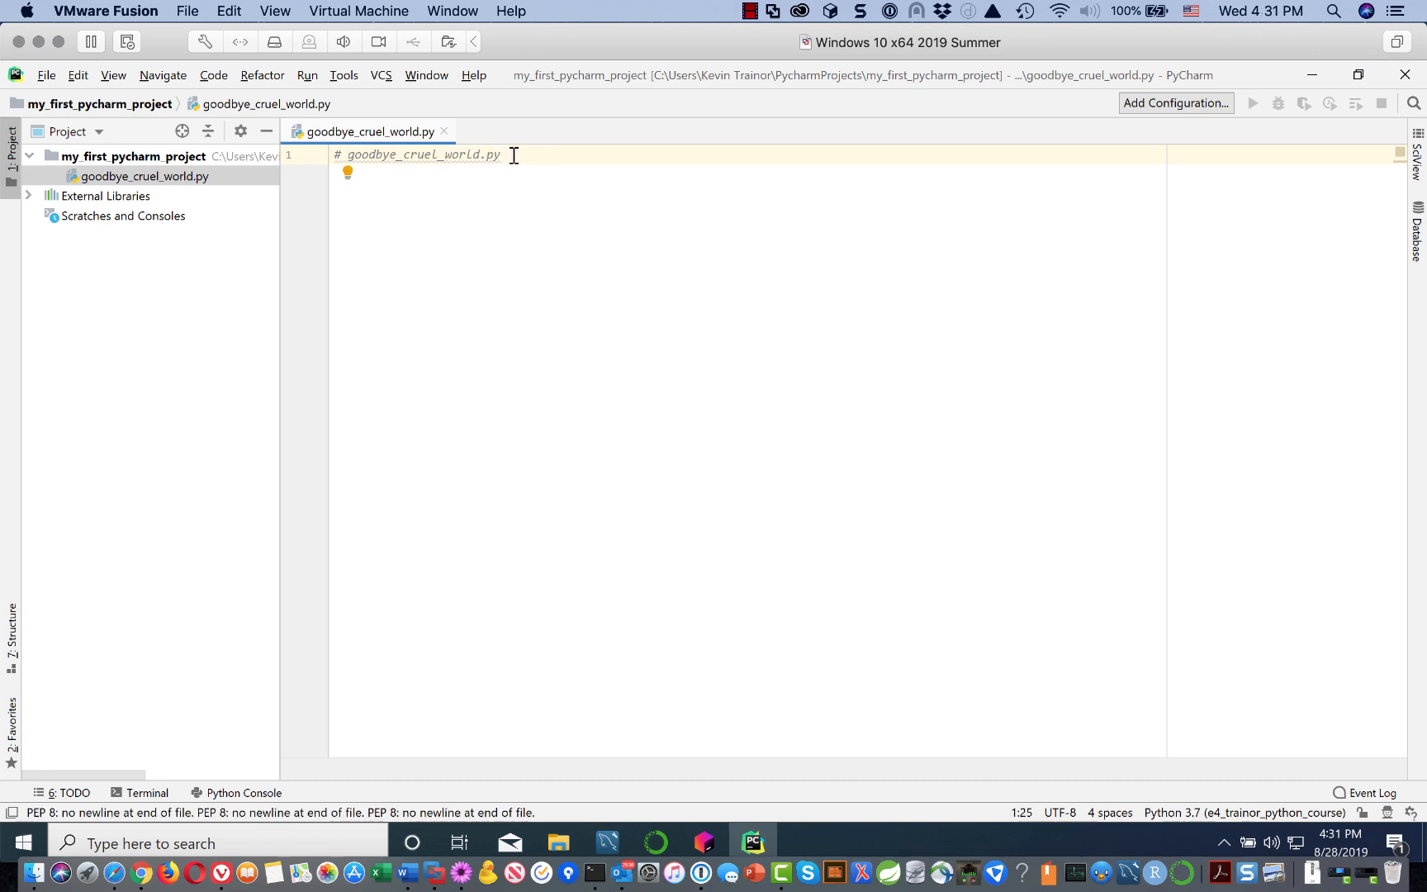
pyautogui.press('Return')
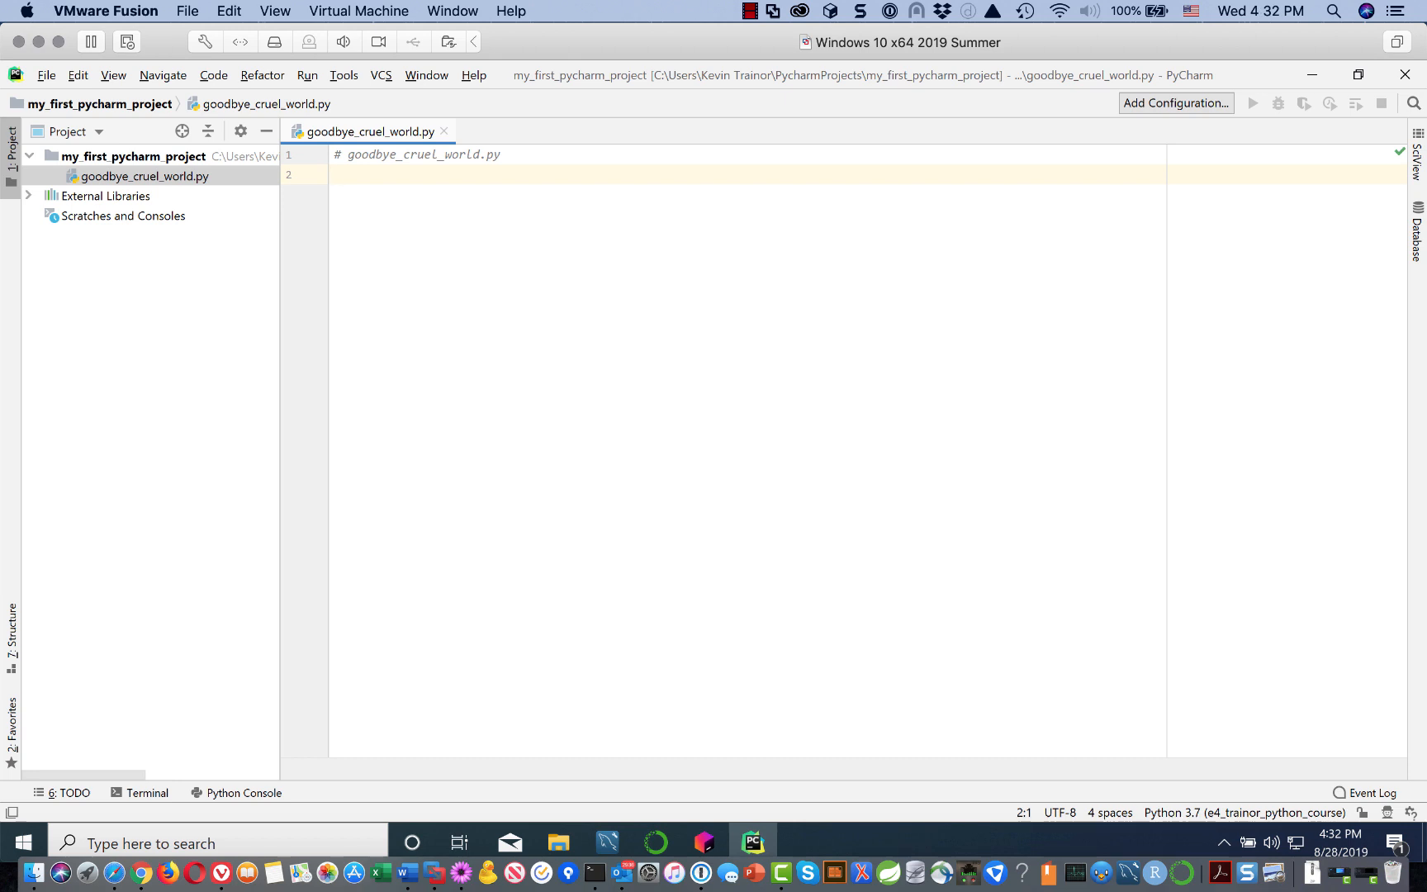
# Step: Write 'demonstration program to print message on console' on line 2 and comment it out with Ctrl+/
pyautogui.write('demonstration ')
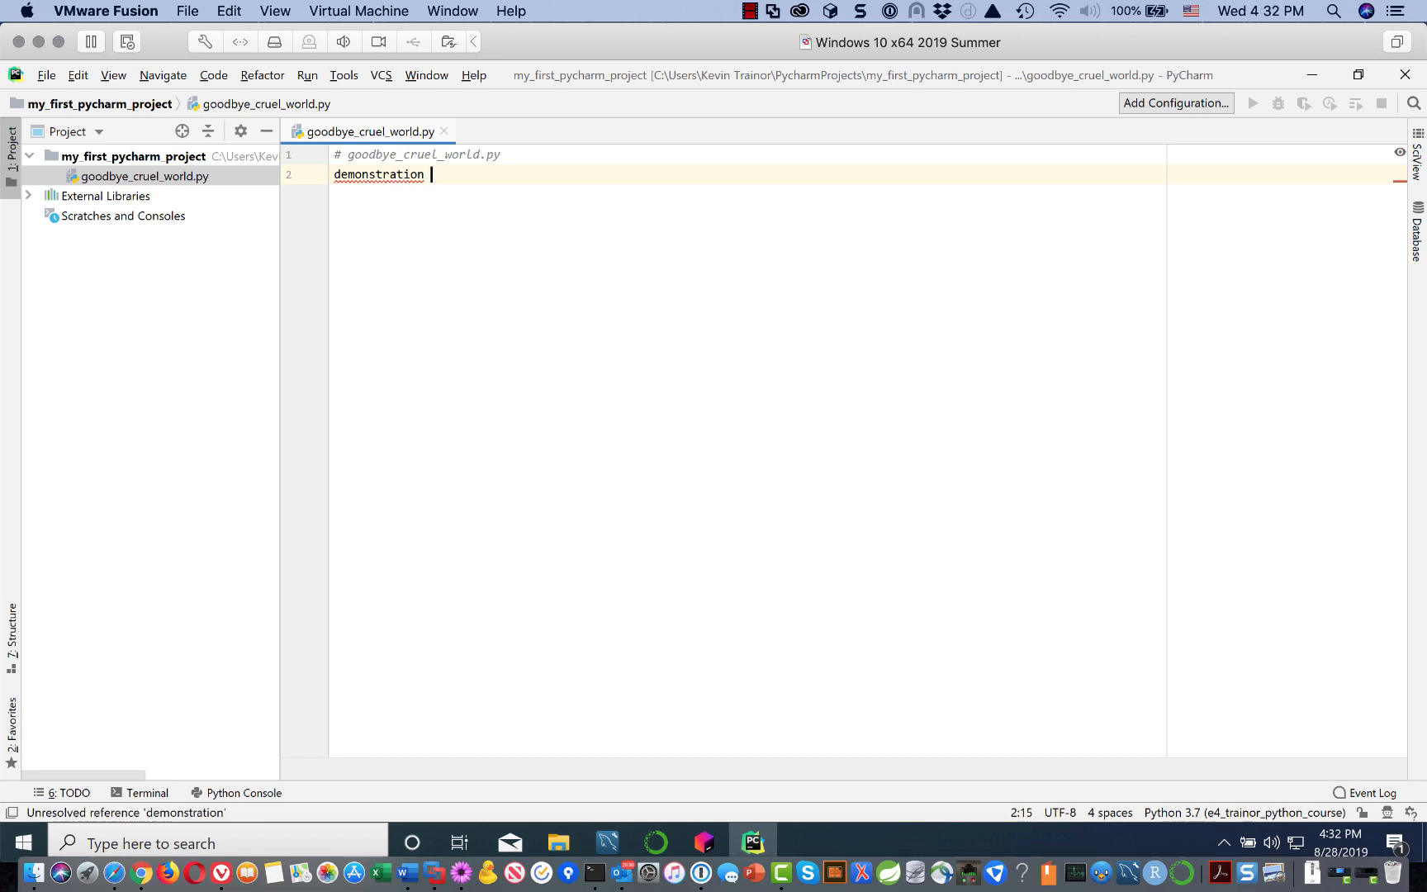
pyautogui.write('program to rp')
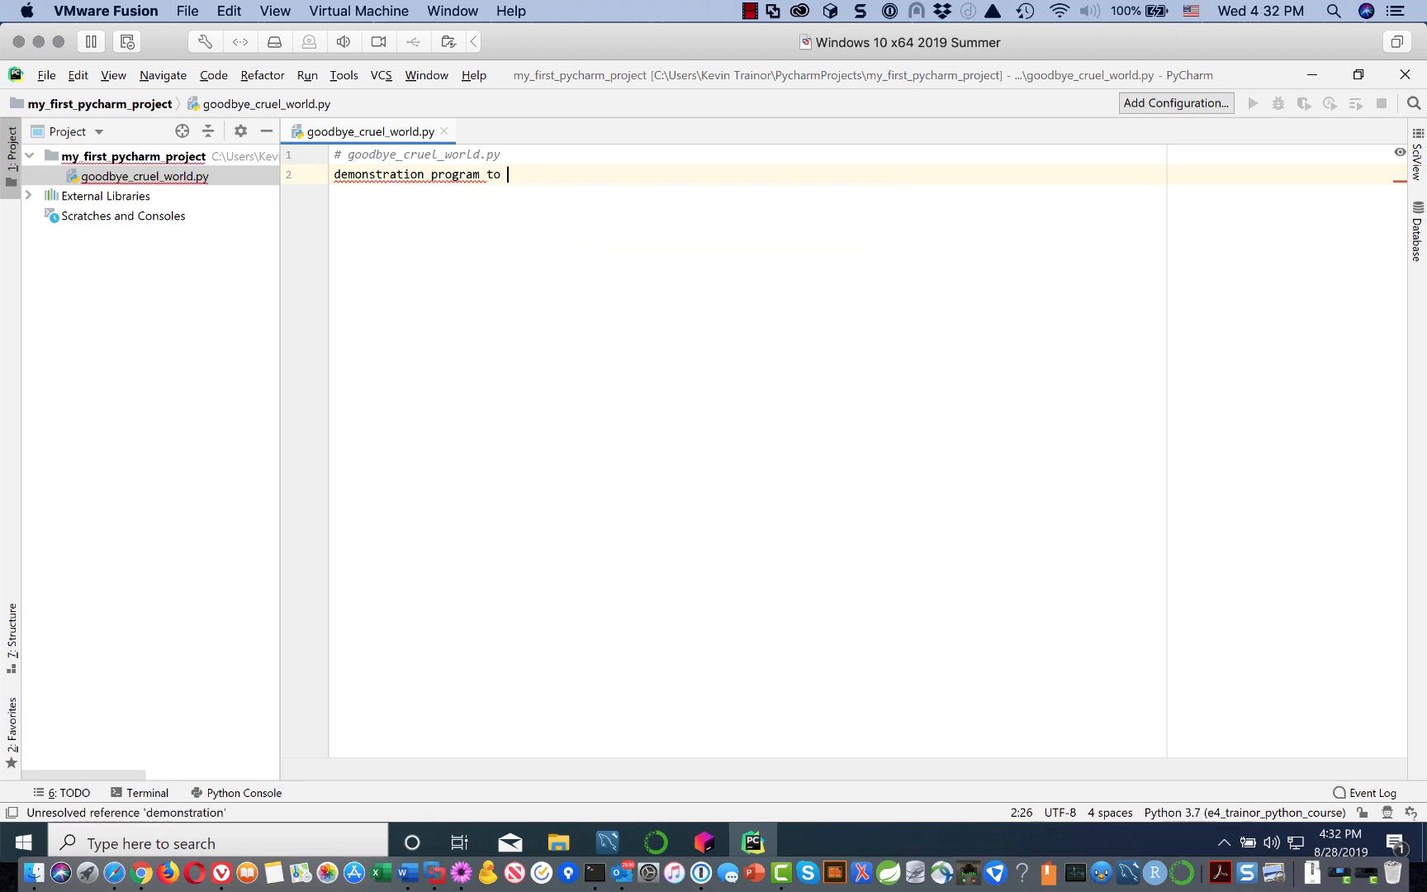
pyautogui.press('BackSpace')
pyautogui.press('BackSpace')
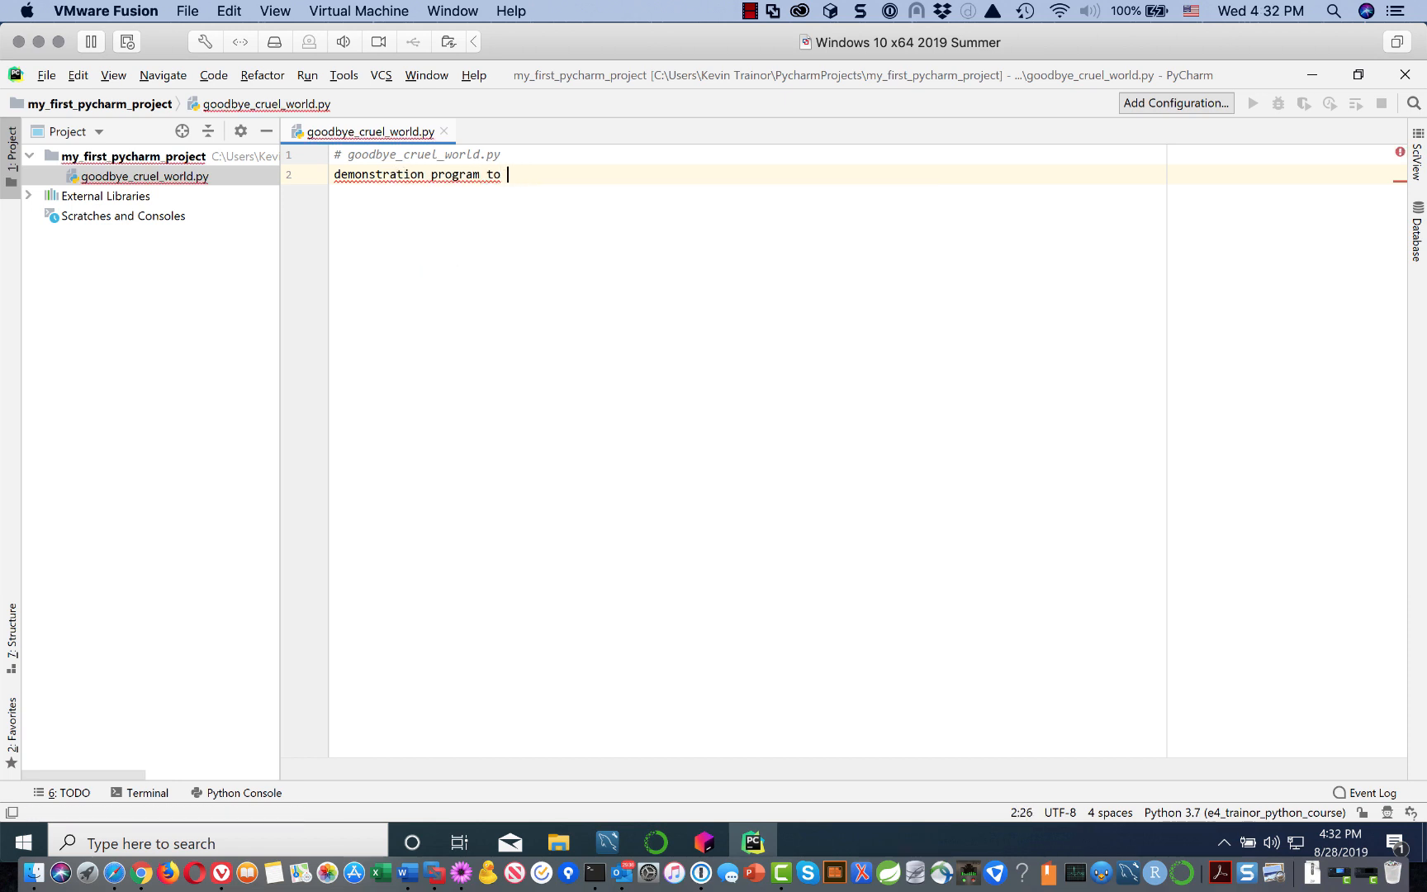
pyautogui.write('print message on co')
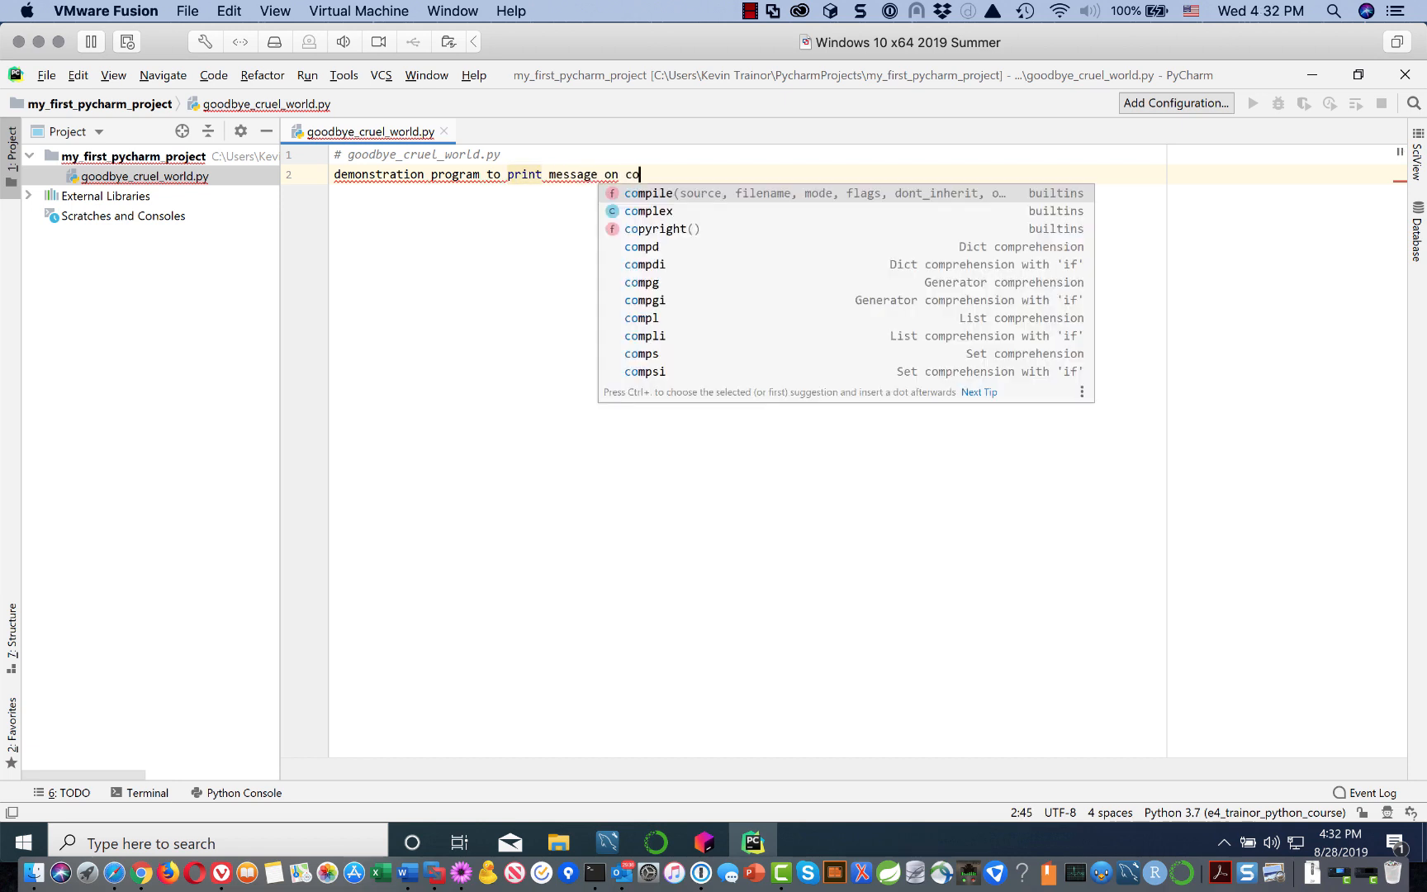
pyautogui.write('nsole')
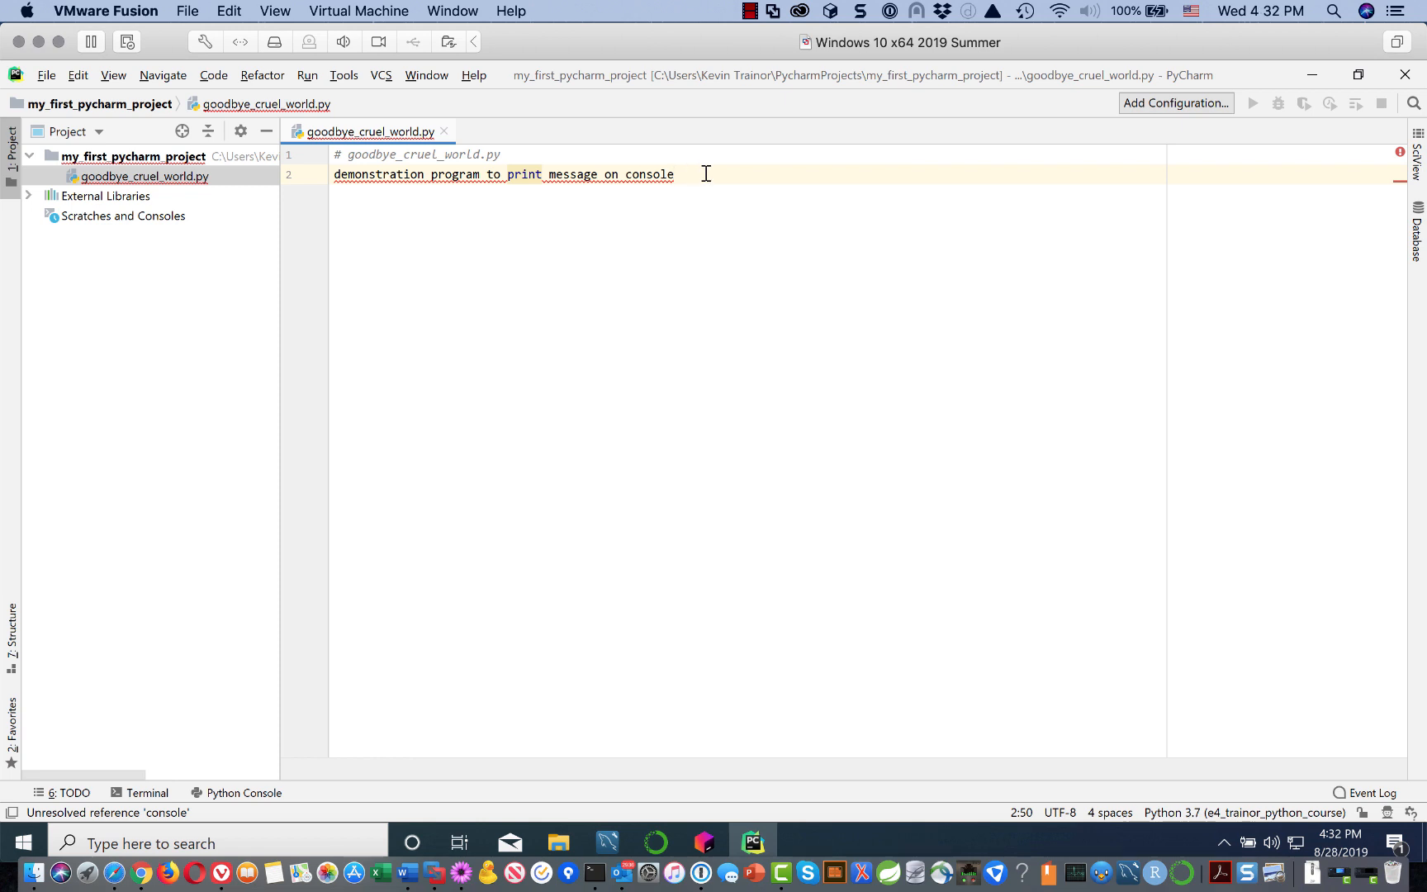
pyautogui.moveTo(693, 173); pyautogui.dragTo(216, 185)
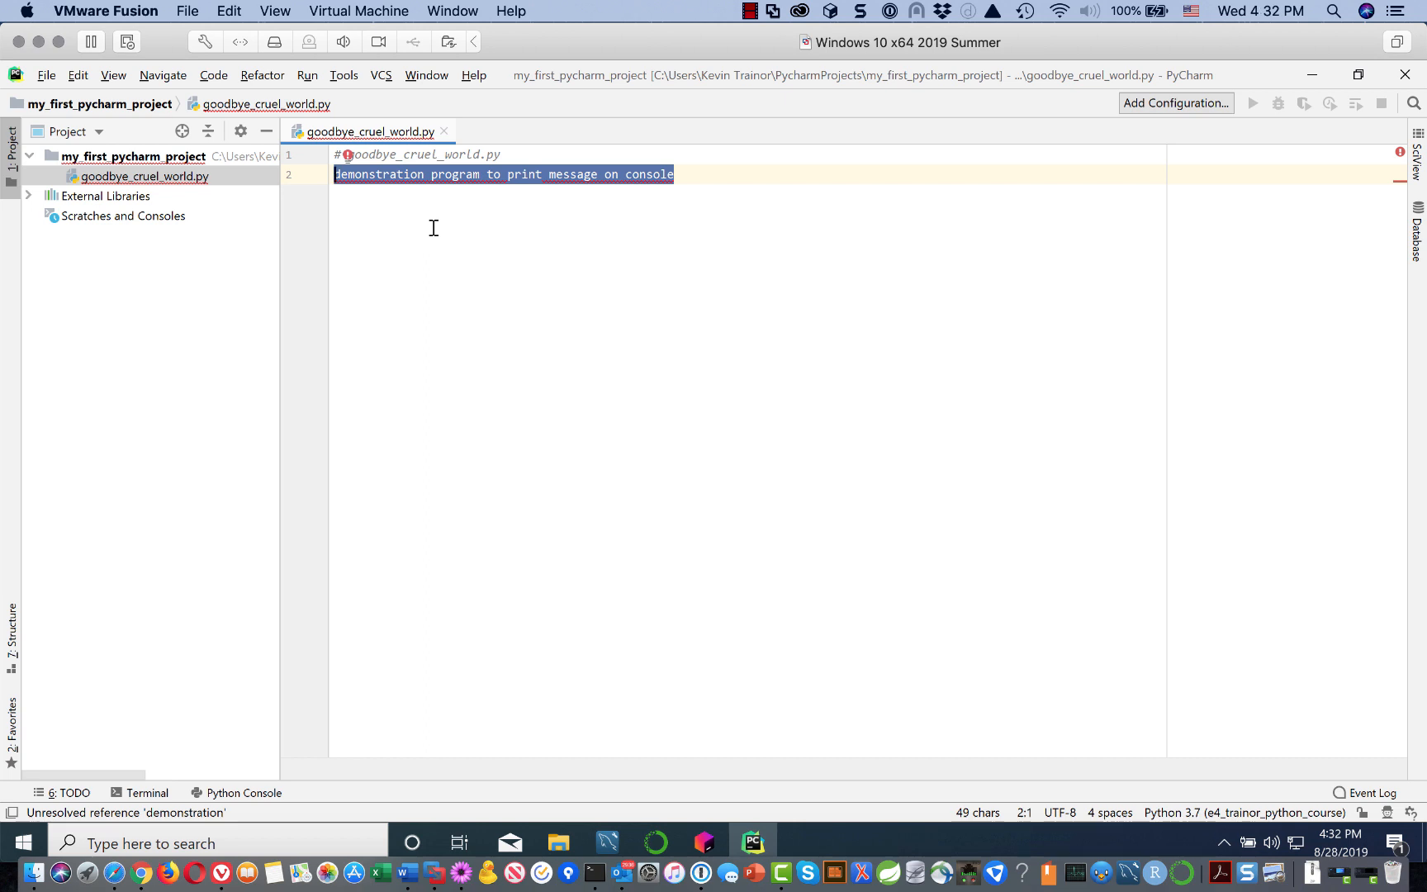
pyautogui.hotkey('ctrl', '/')
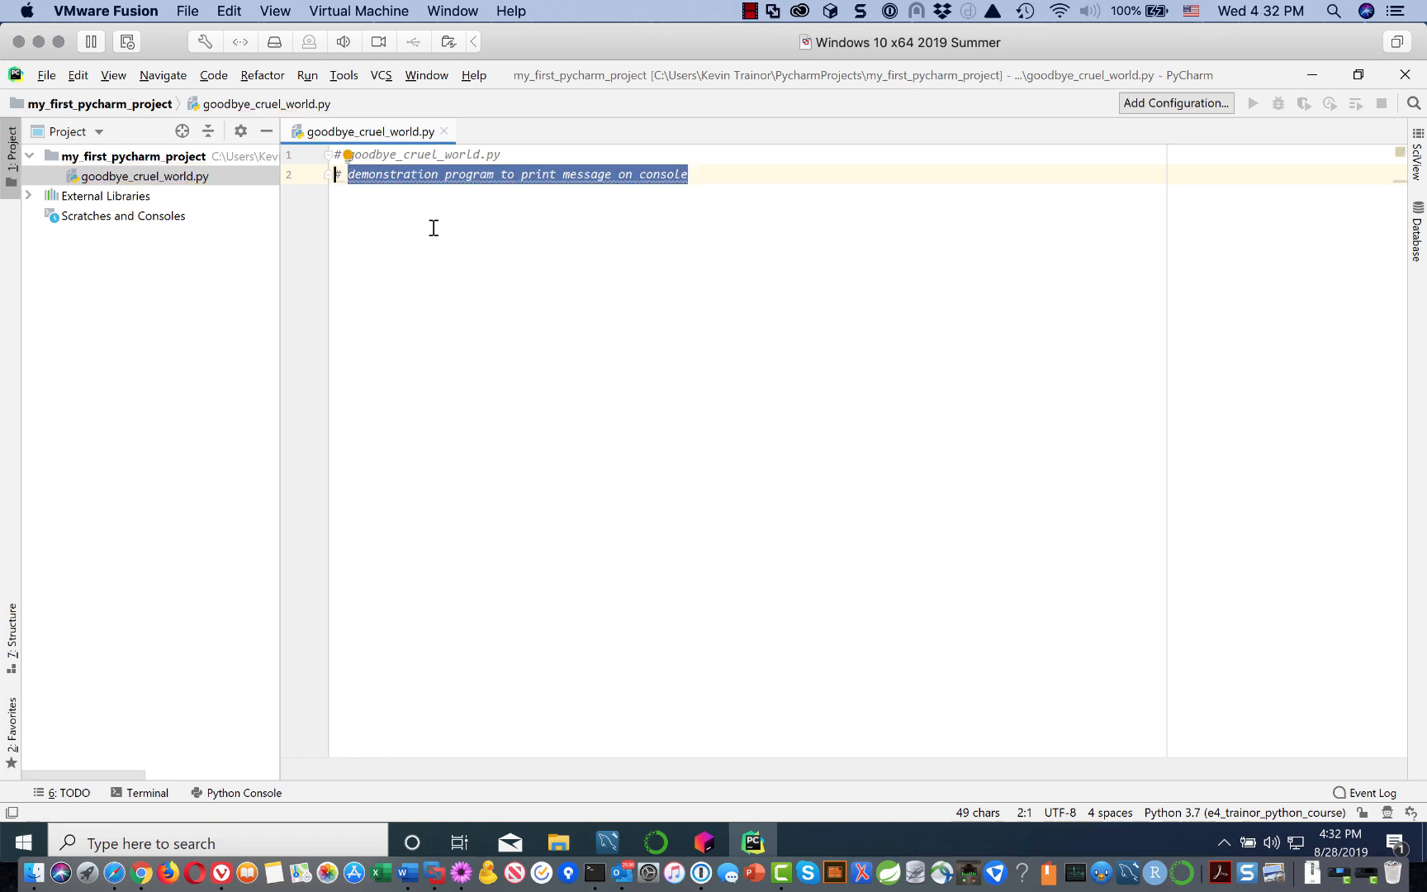
pyautogui.click(706, 174)
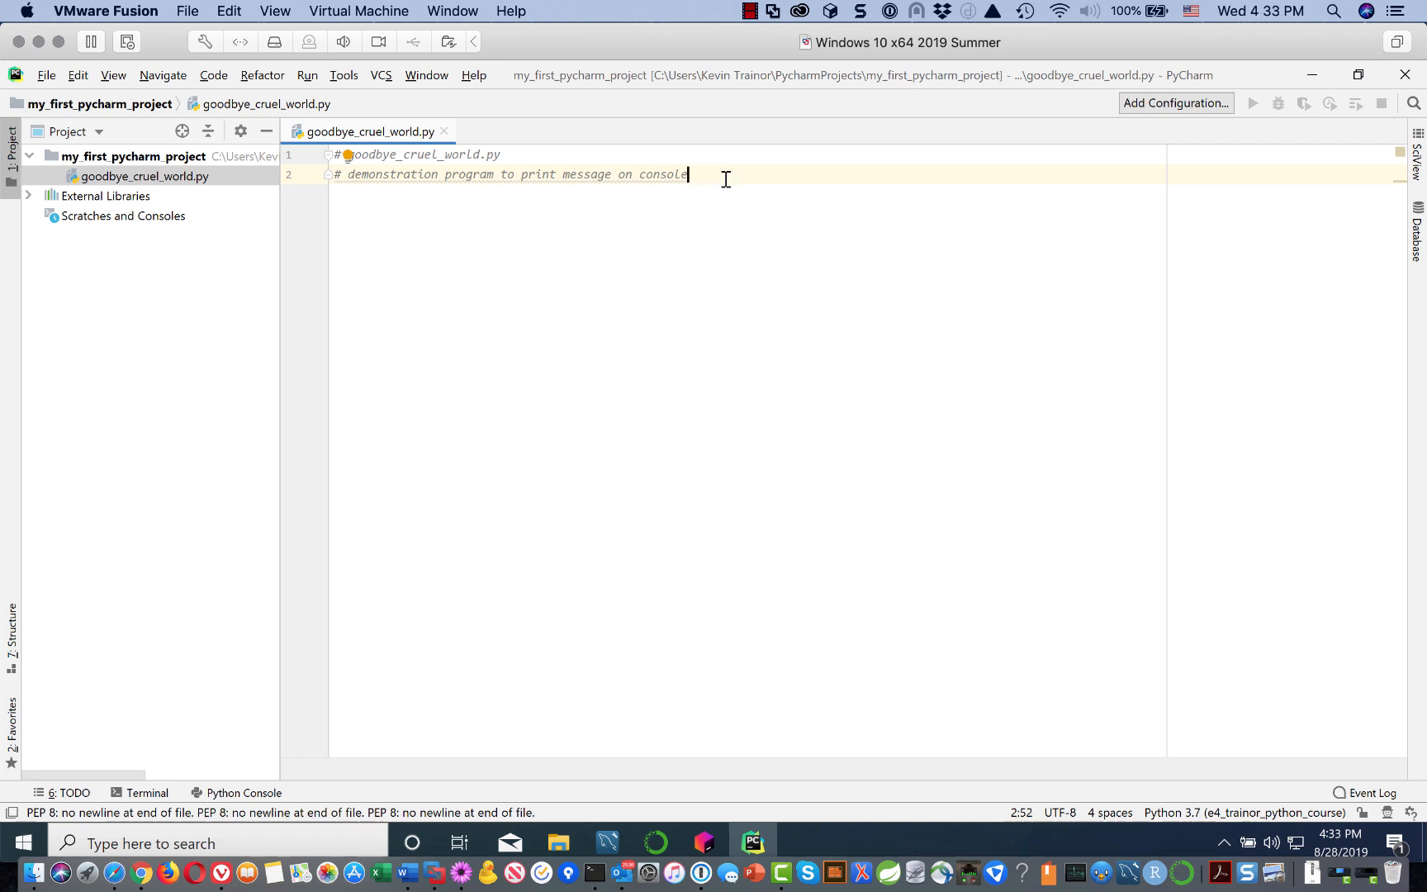
# Step: Uncomment and recomment both header lines together, then add blank lines down to line 5
pyautogui.moveTo(748, 172); pyautogui.dragTo(215, 177)
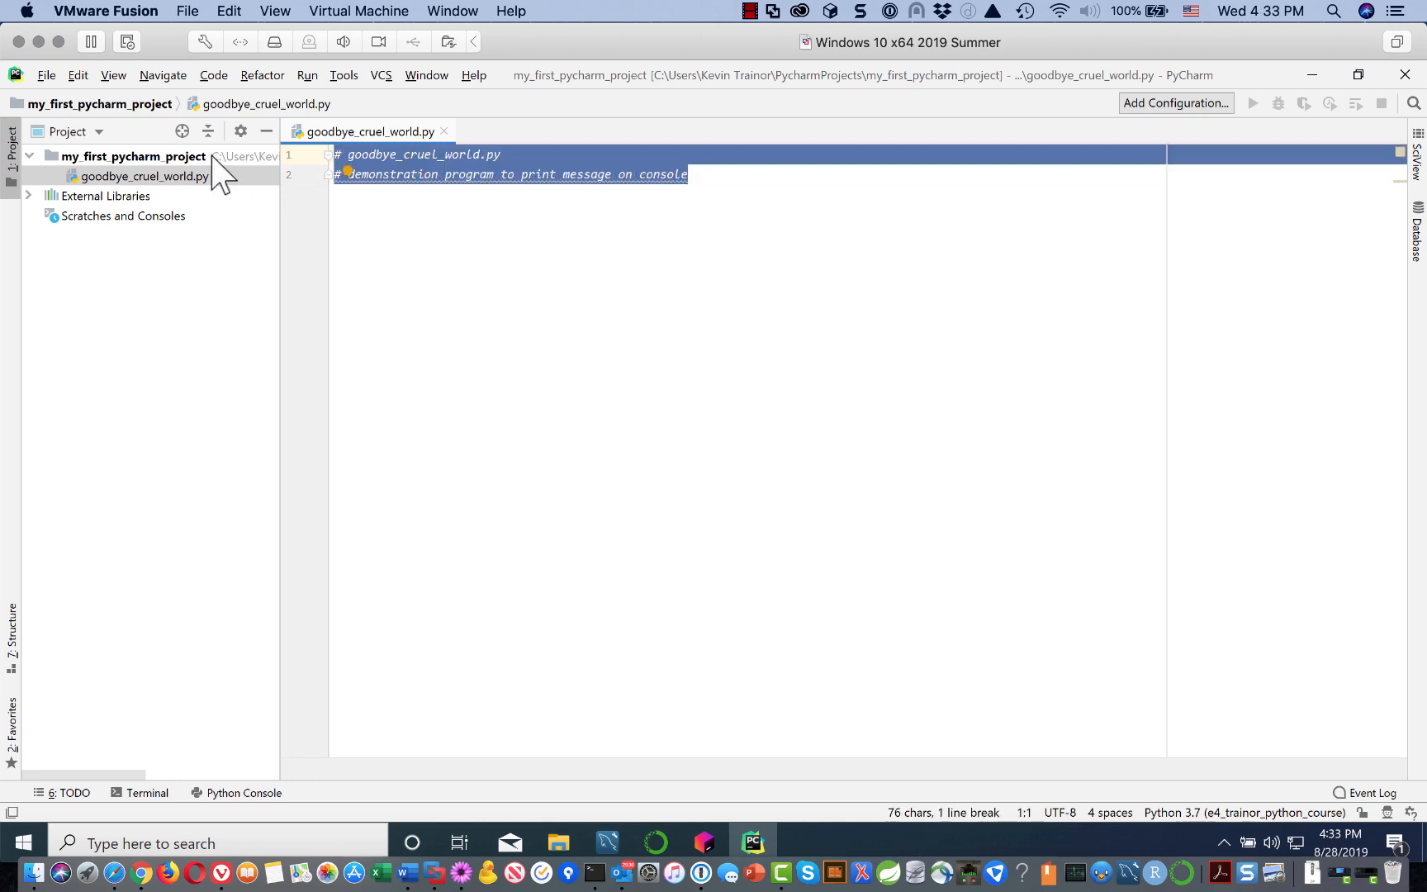
pyautogui.hotkey('ctrl', '/')
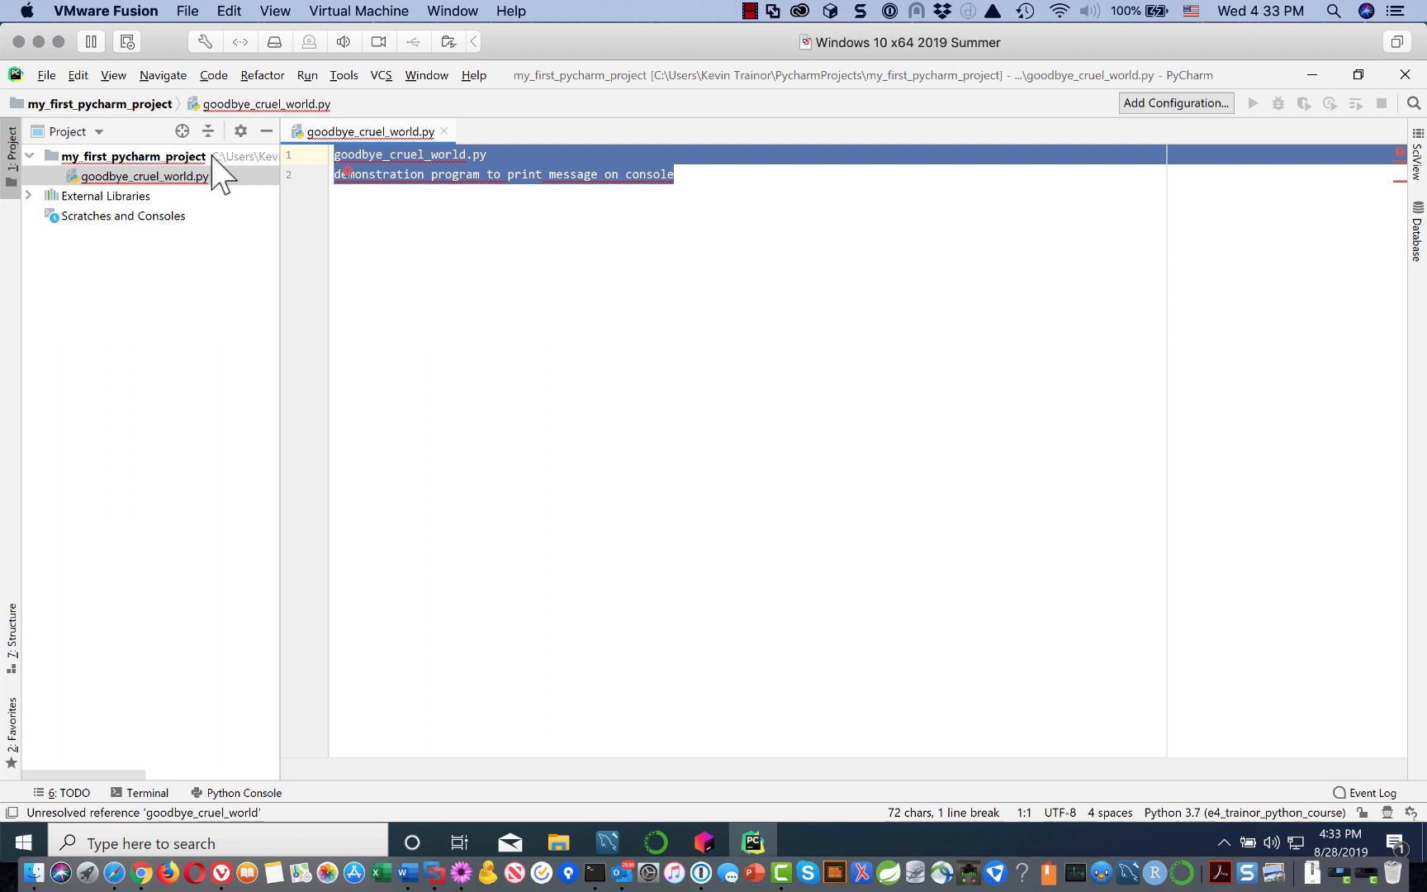
pyautogui.hotkey('ctrl', '/')
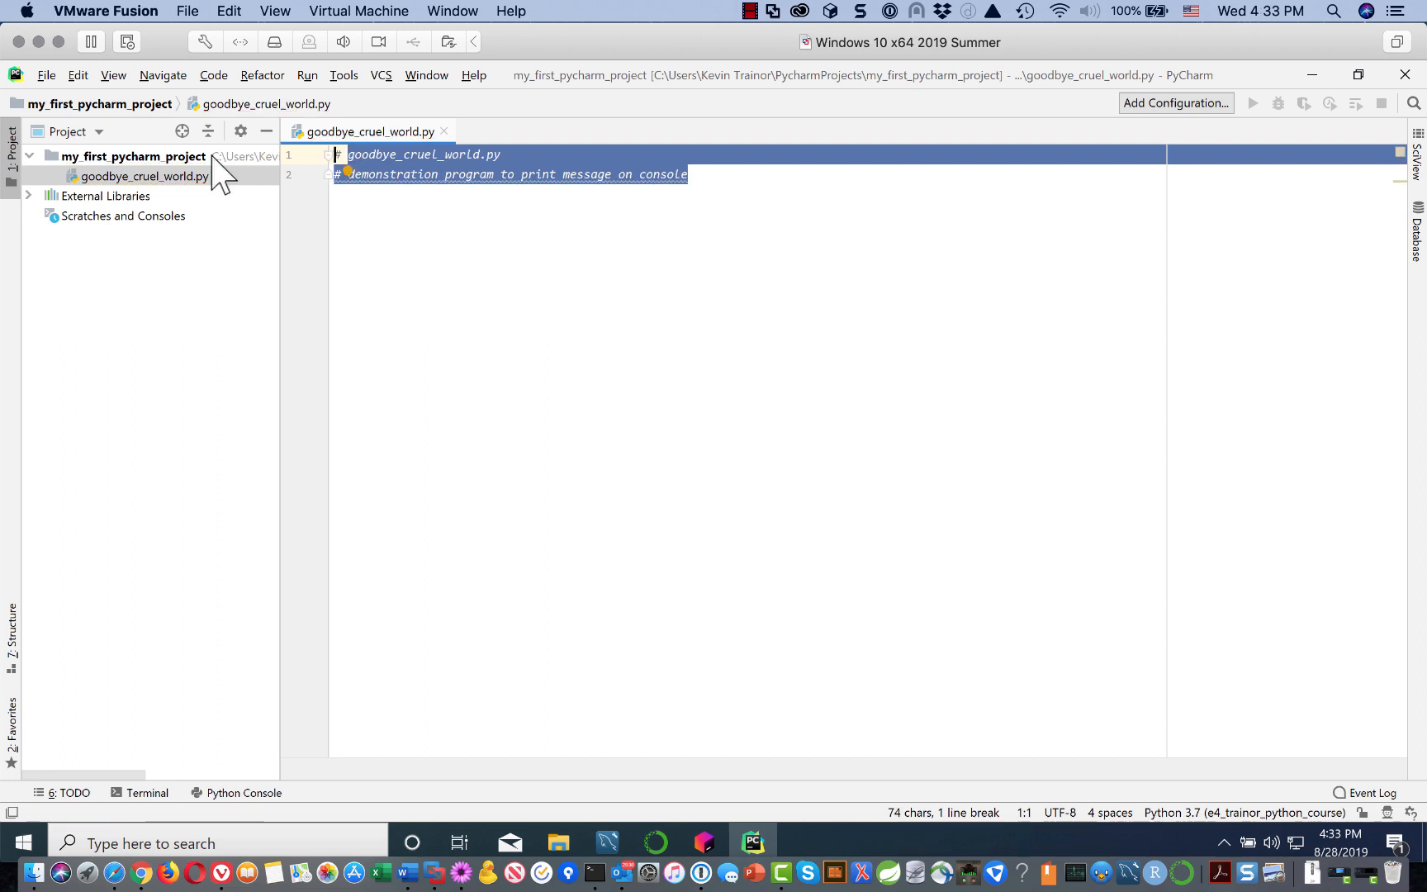
pyautogui.click(722, 175)
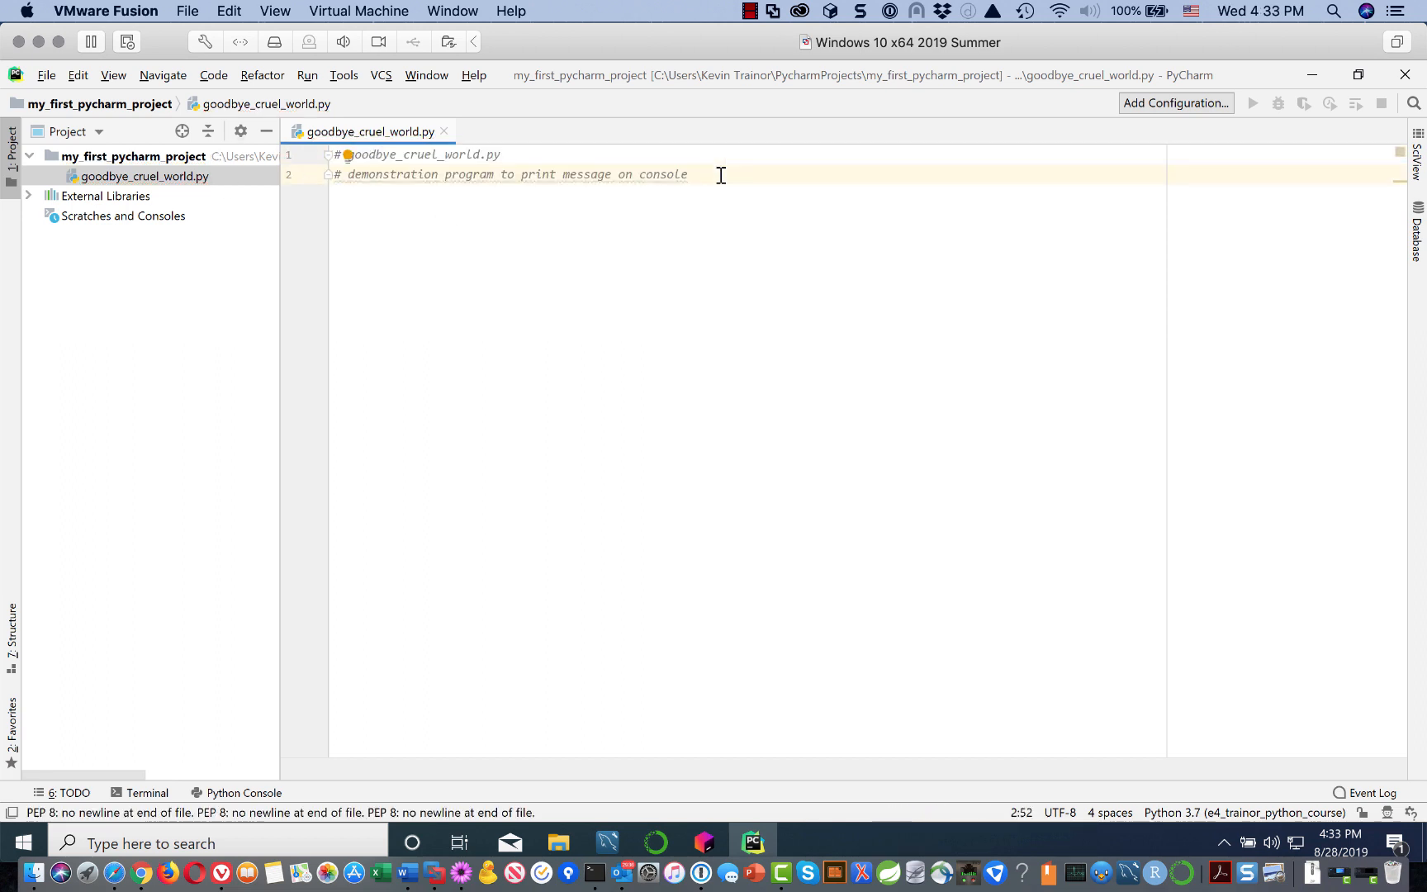
pyautogui.press('Return')
pyautogui.press('Return')
pyautogui.press('Return')
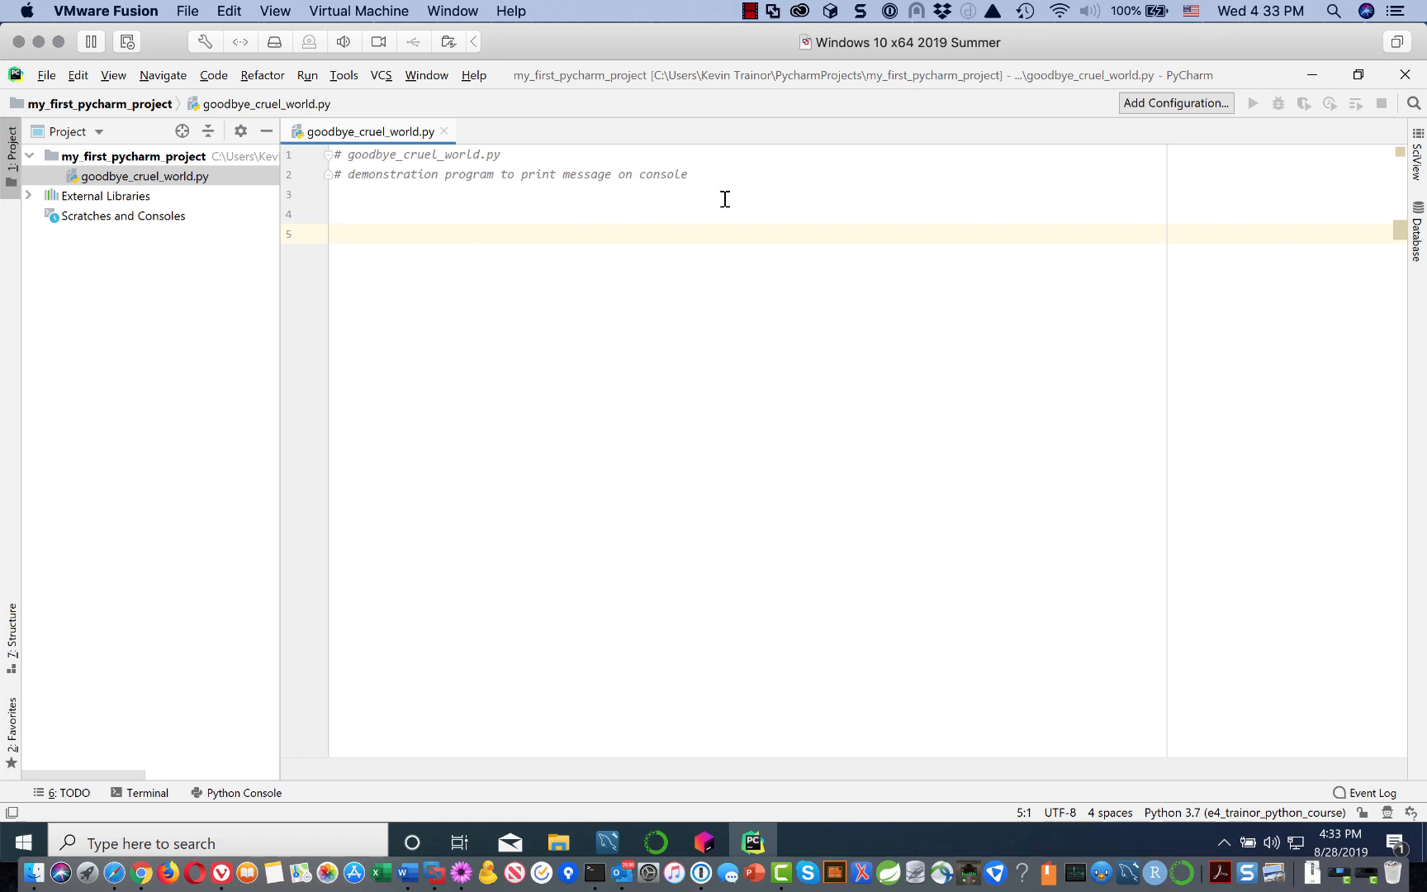
# Step: Define main() with the body print('Goodbye, cruel world.')
pyautogui.write('def ')
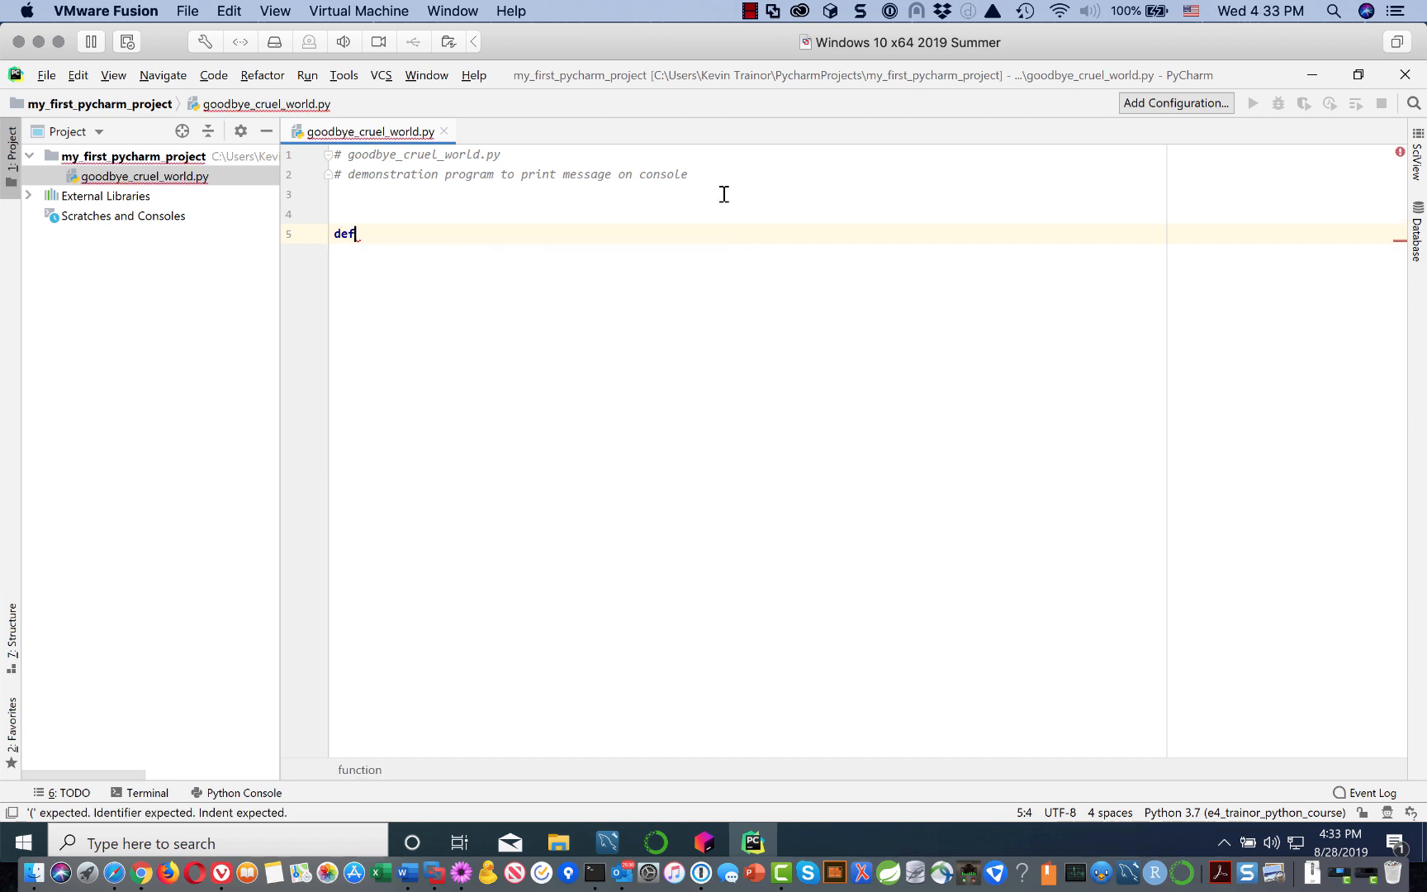
pyautogui.write('main')
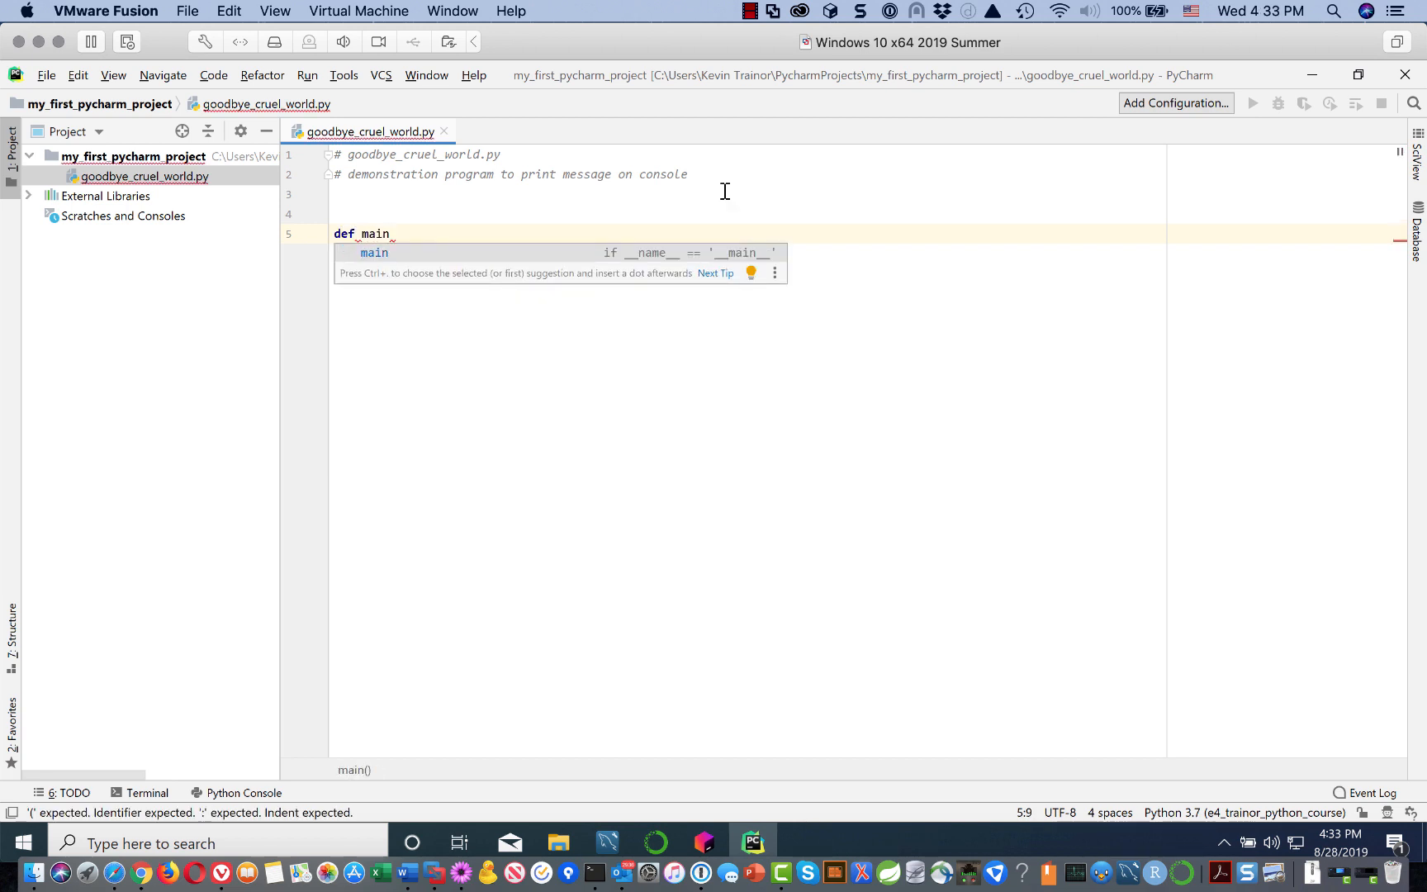
pyautogui.write('(')
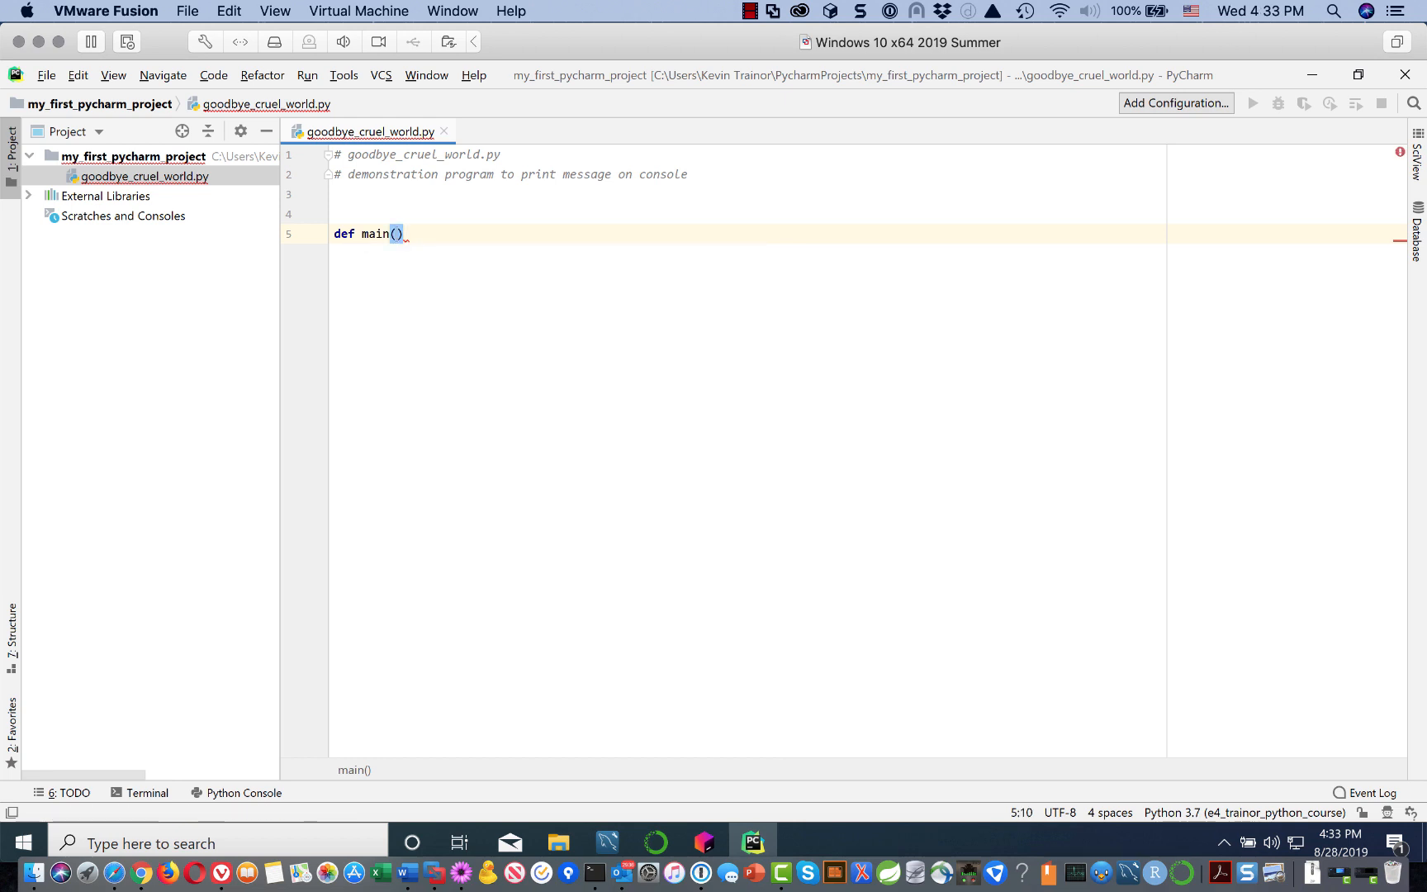
pyautogui.write('):')
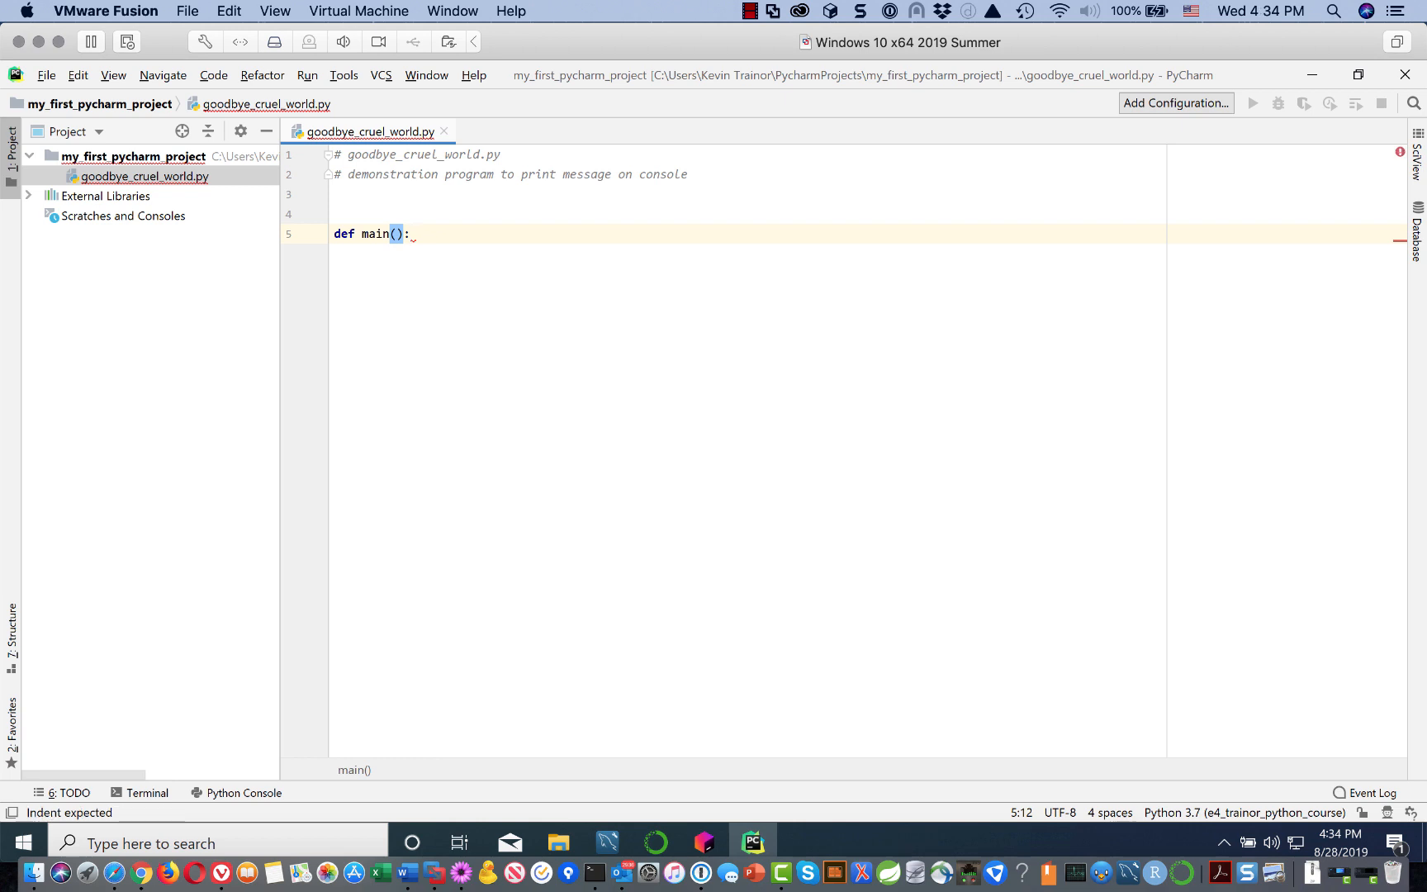
pyautogui.press('Return')
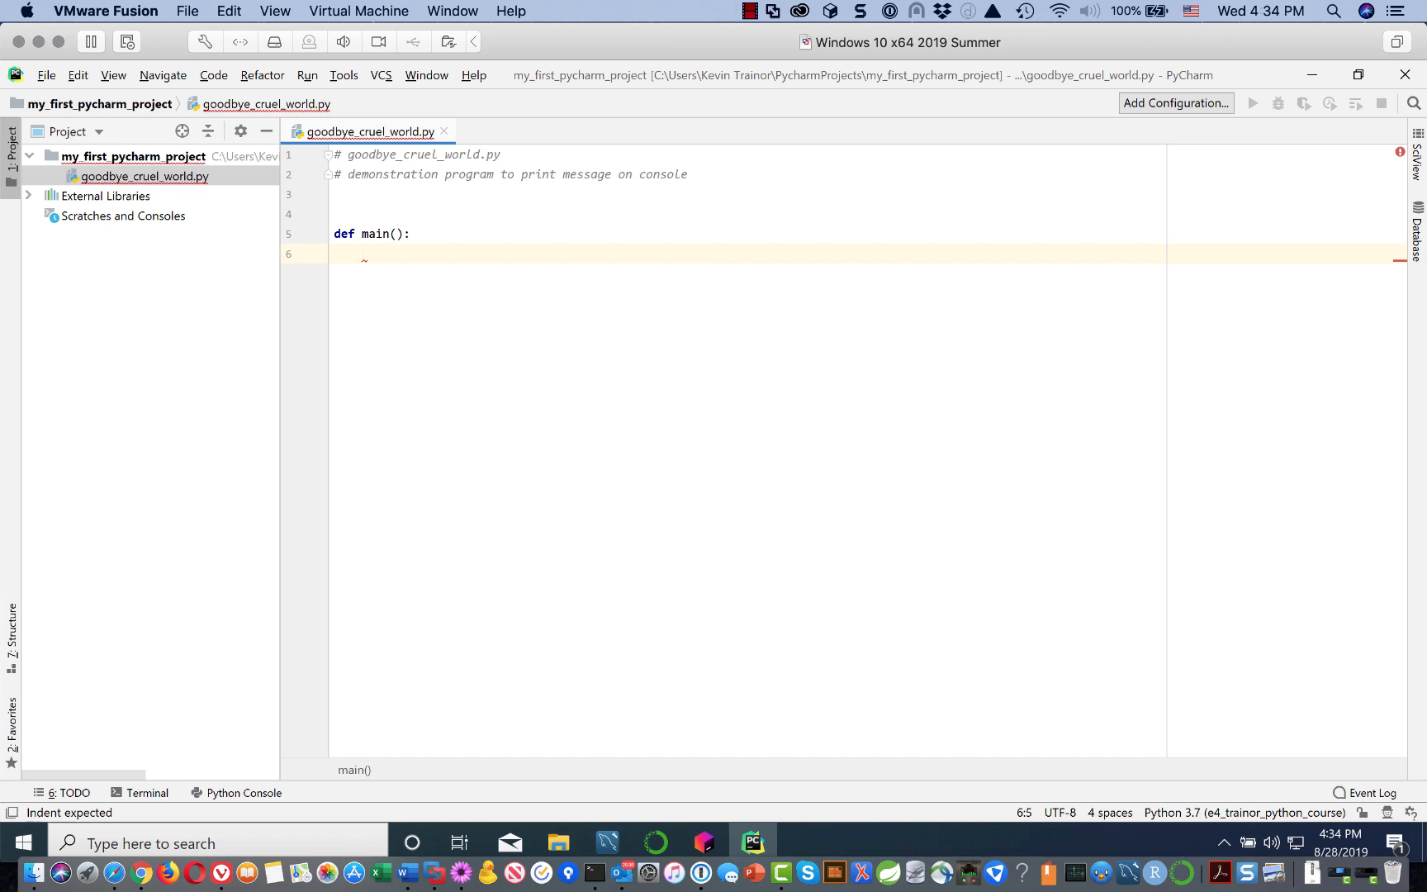
pyautogui.write('print')
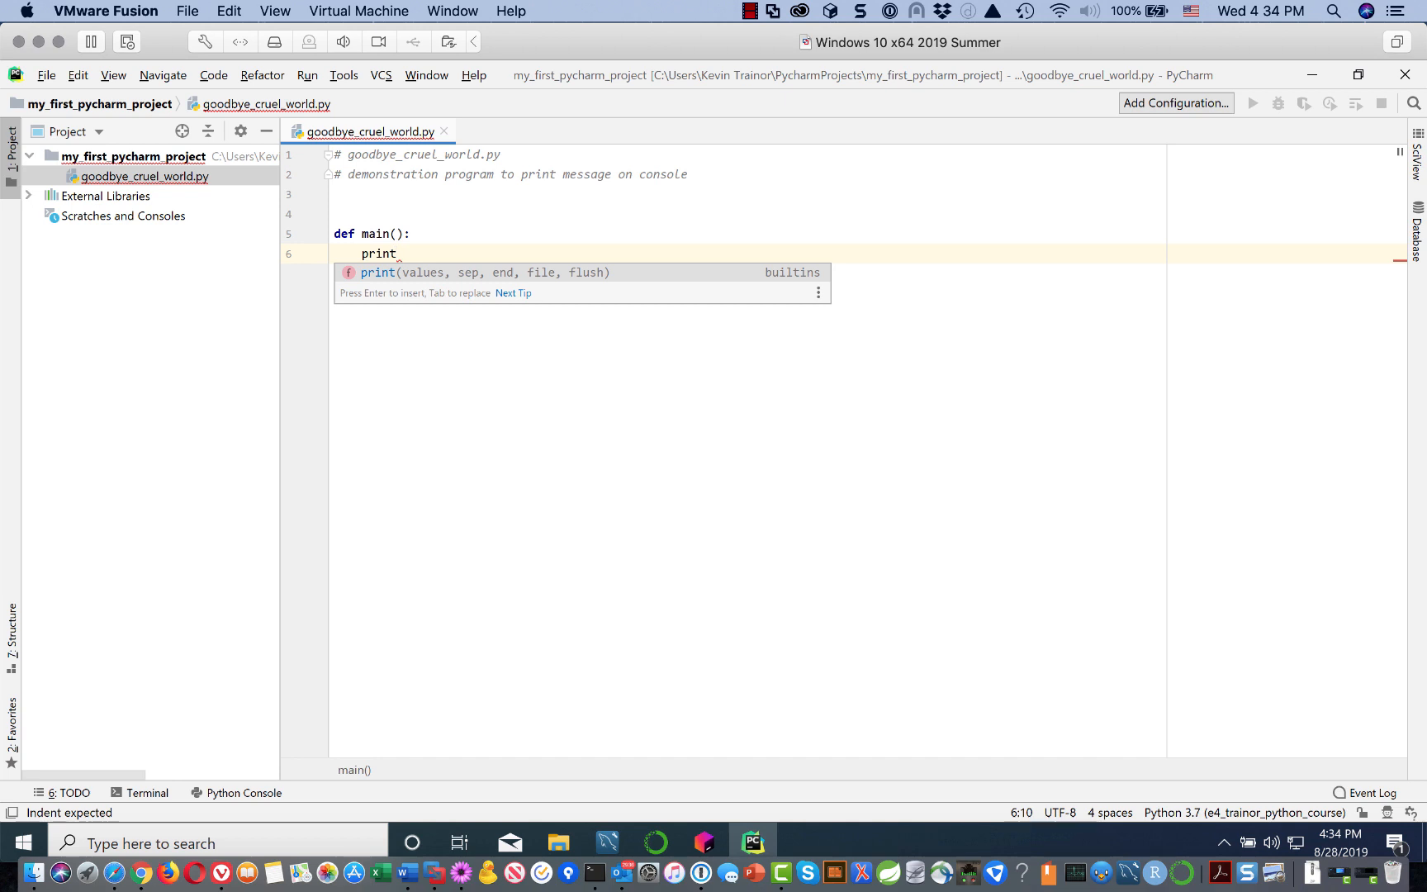
pyautogui.press('Return')
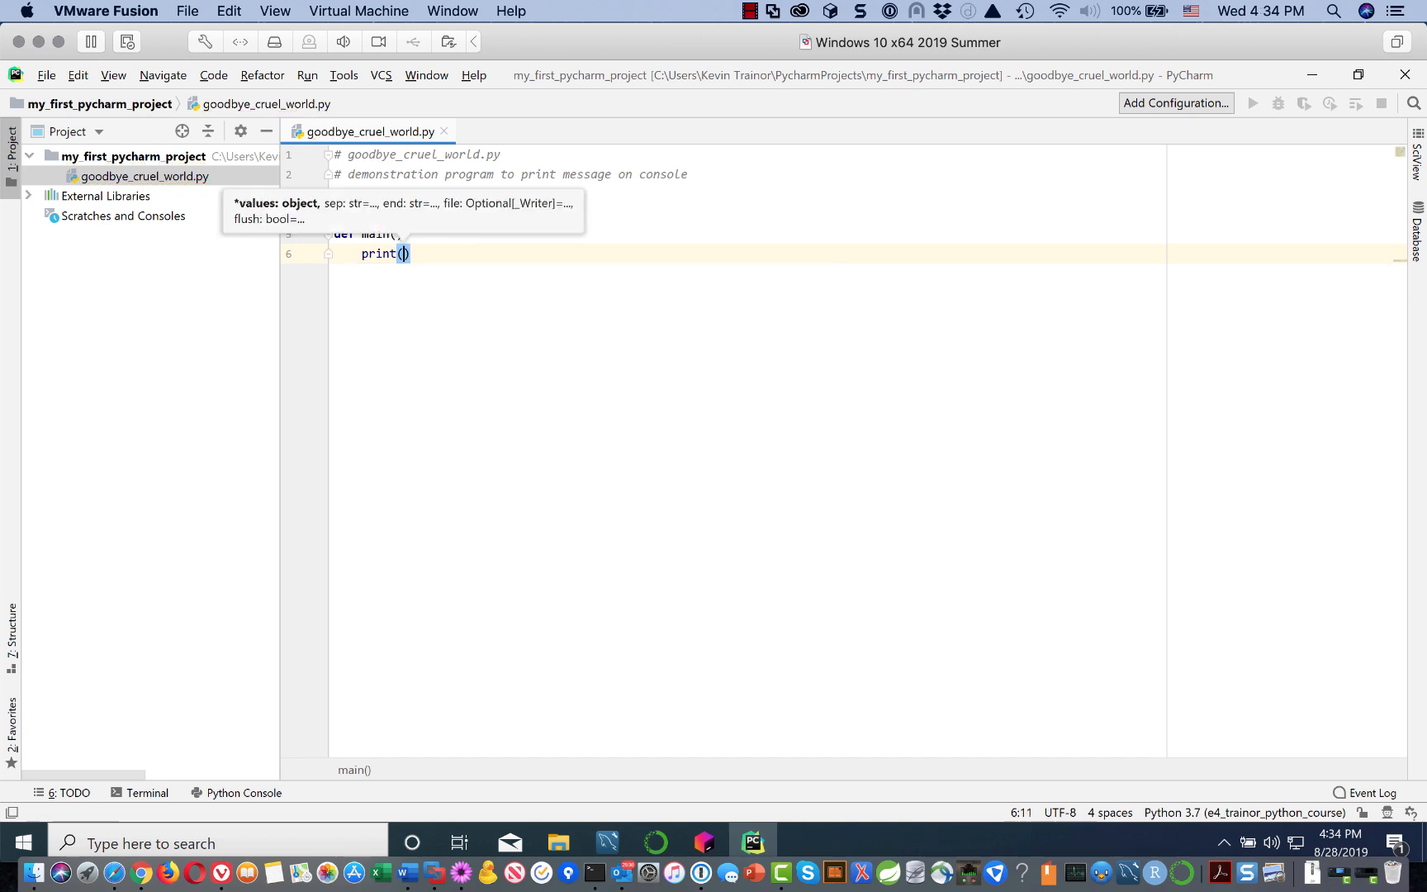
pyautogui.write("'")
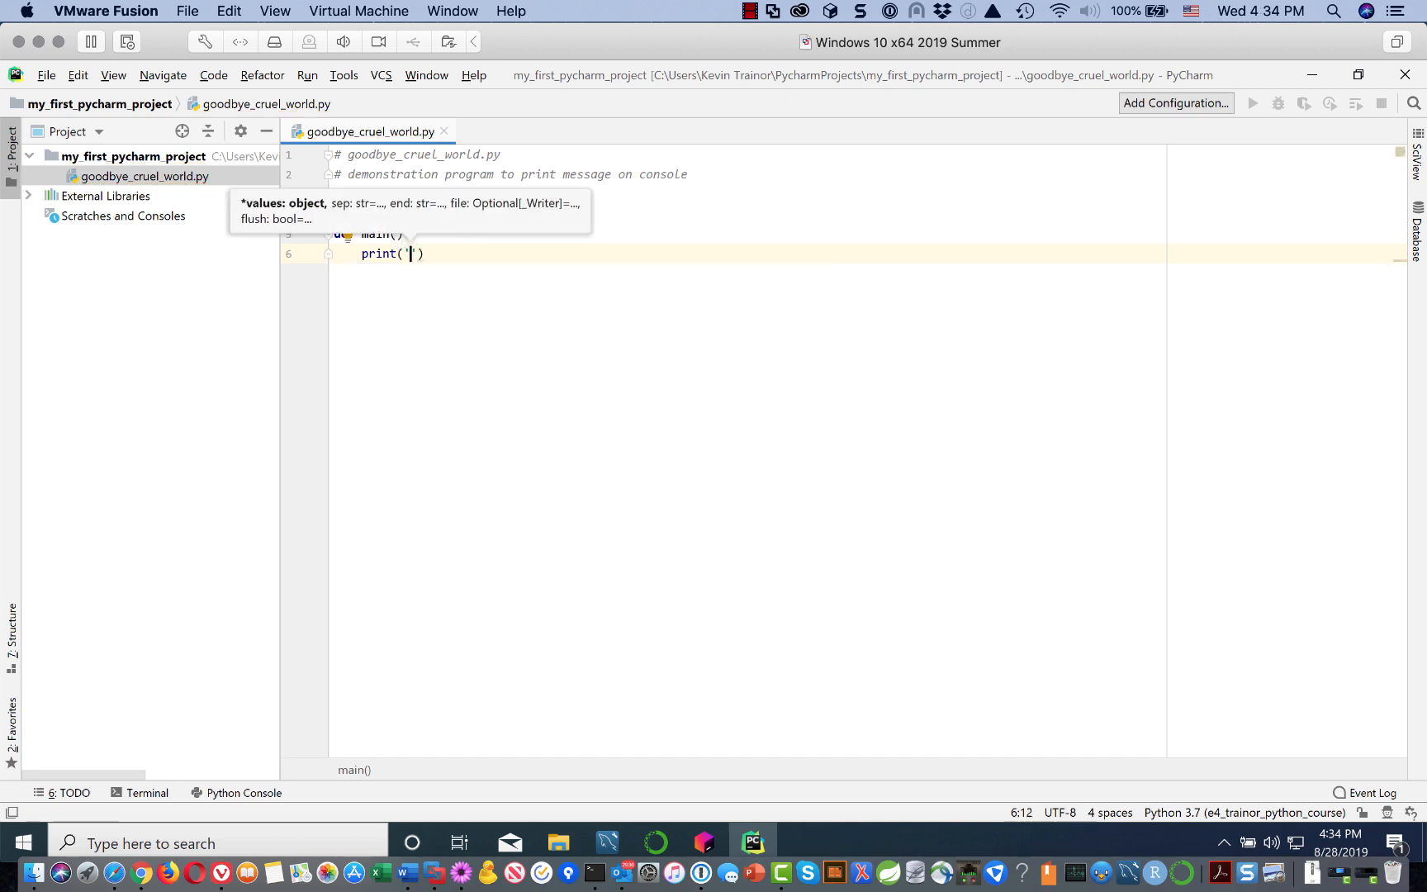
pyautogui.write('Goodb')
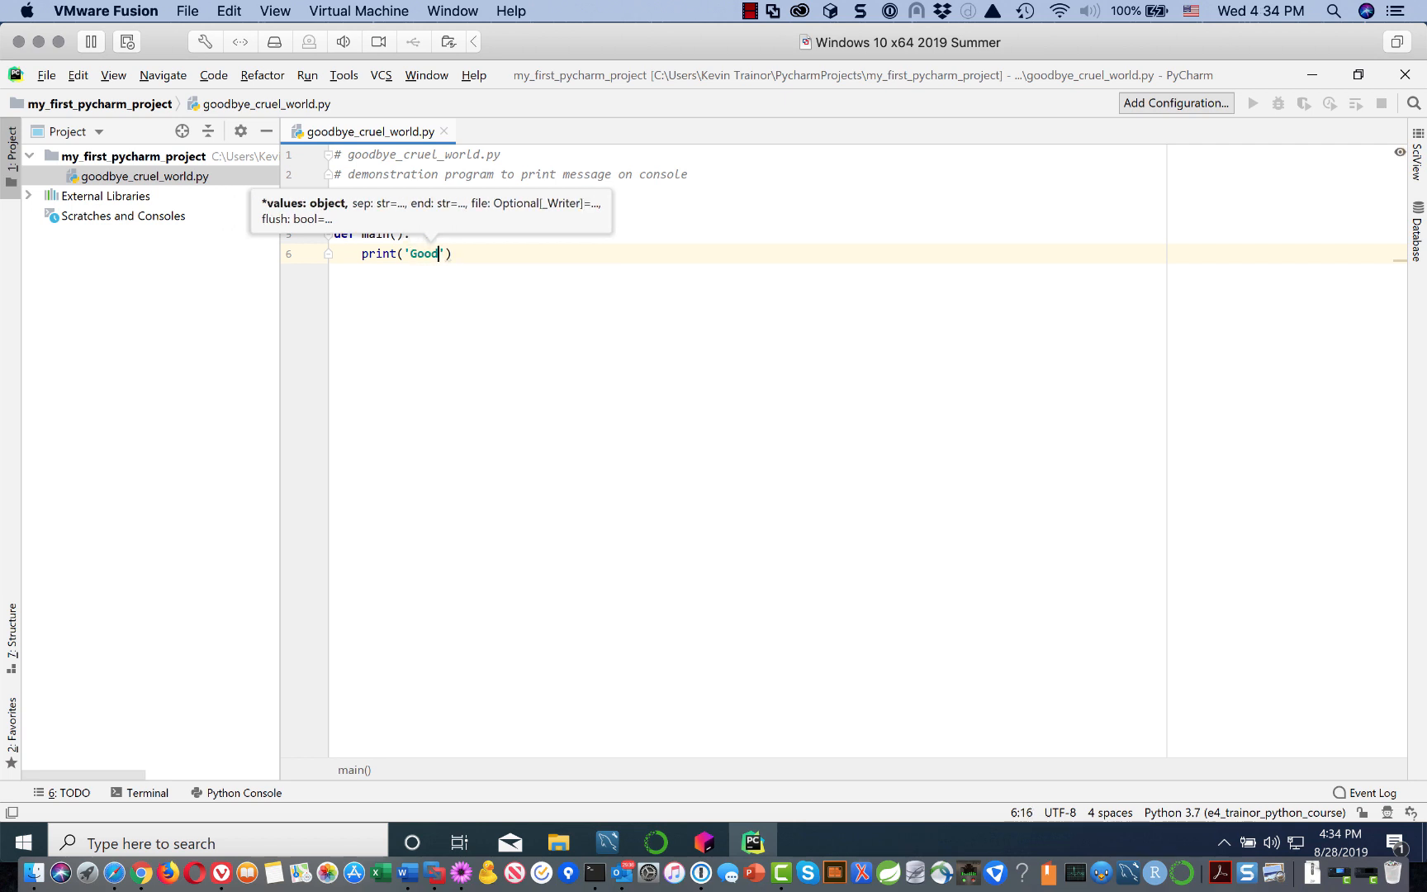
pyautogui.write('ye, c')
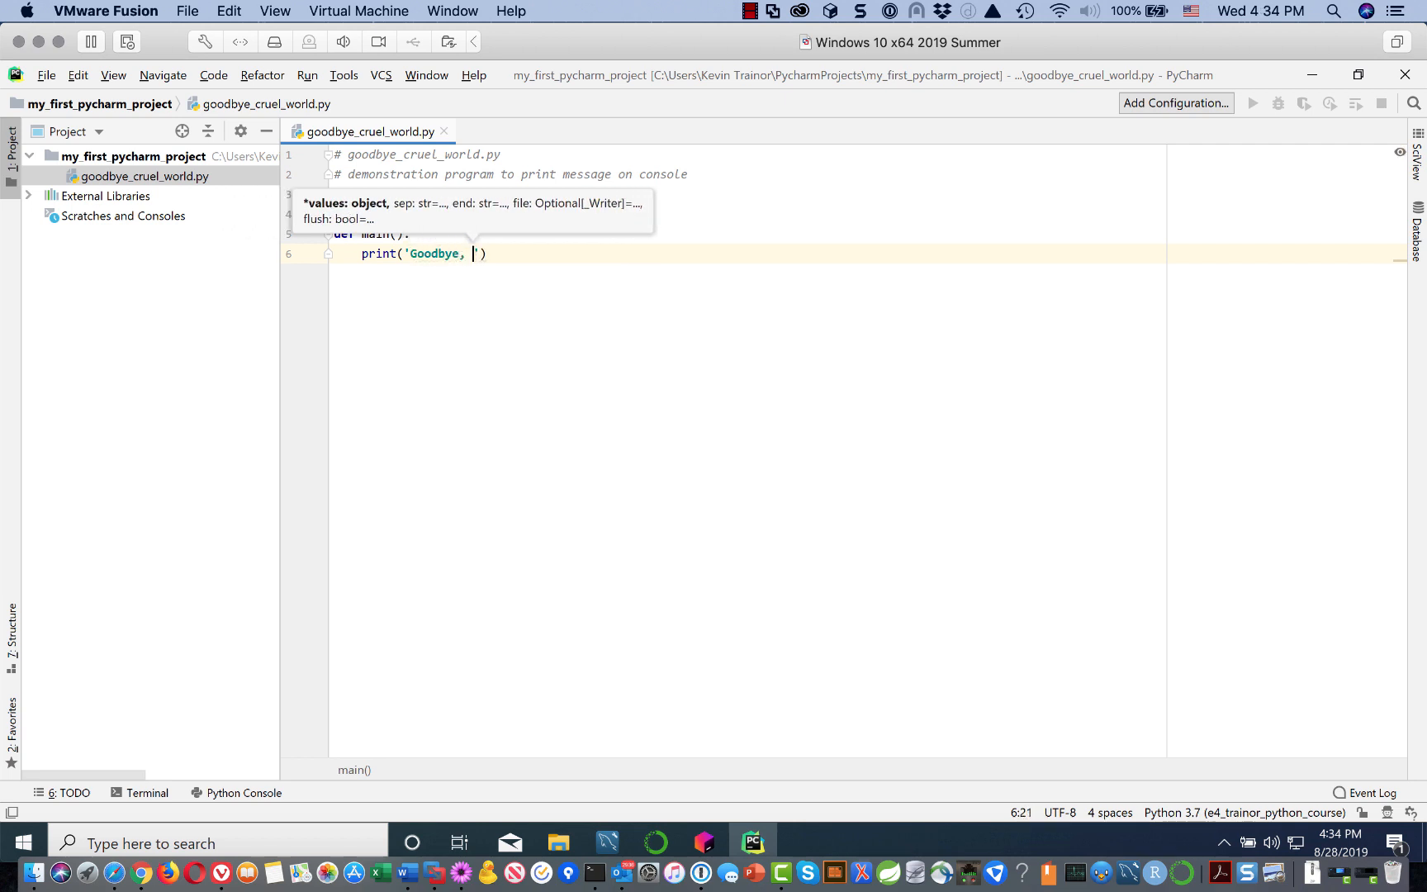
pyautogui.write('ruel wor')
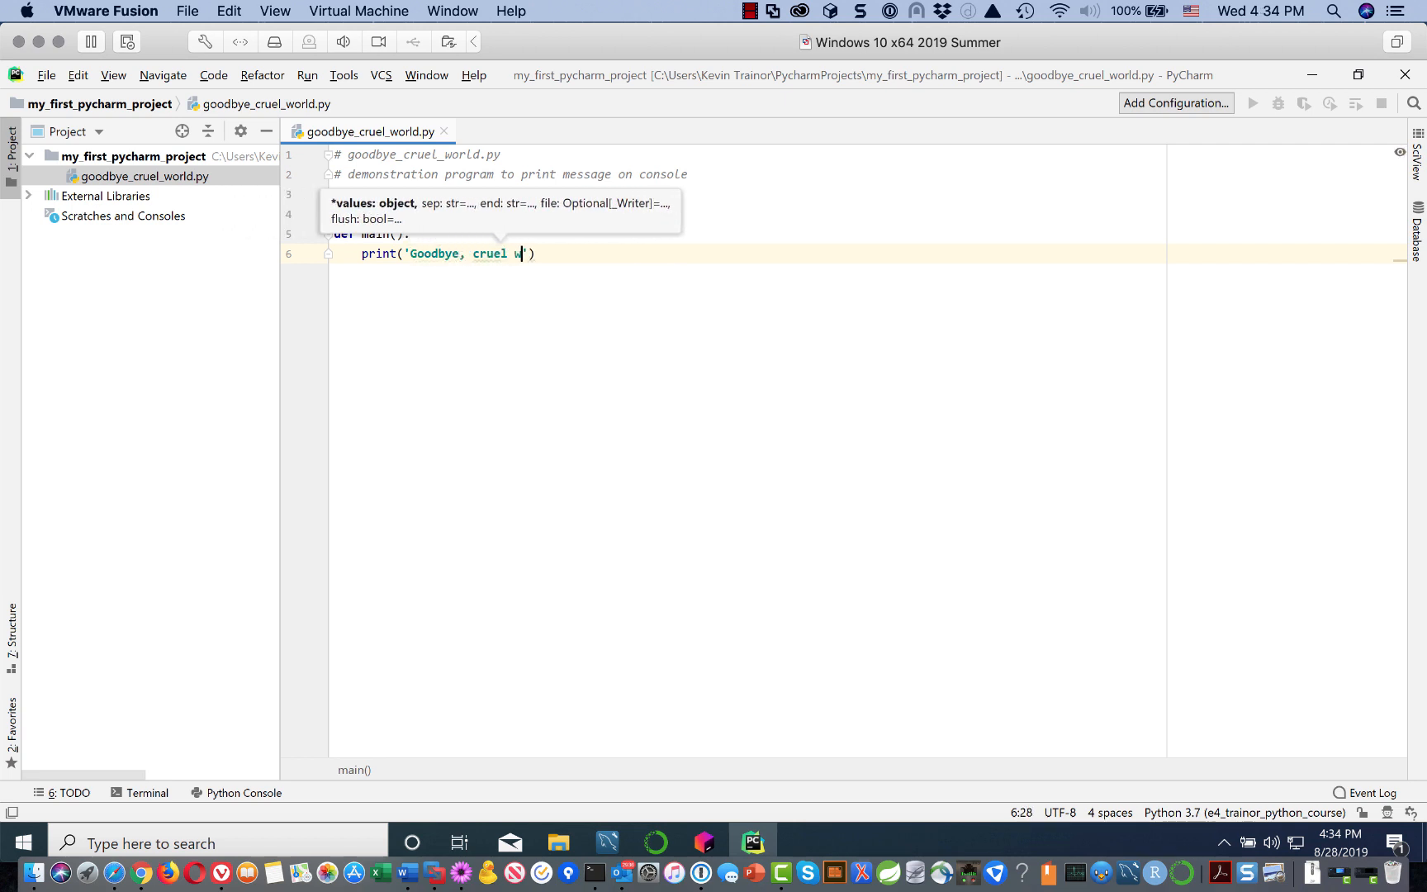
pyautogui.write('ld.')
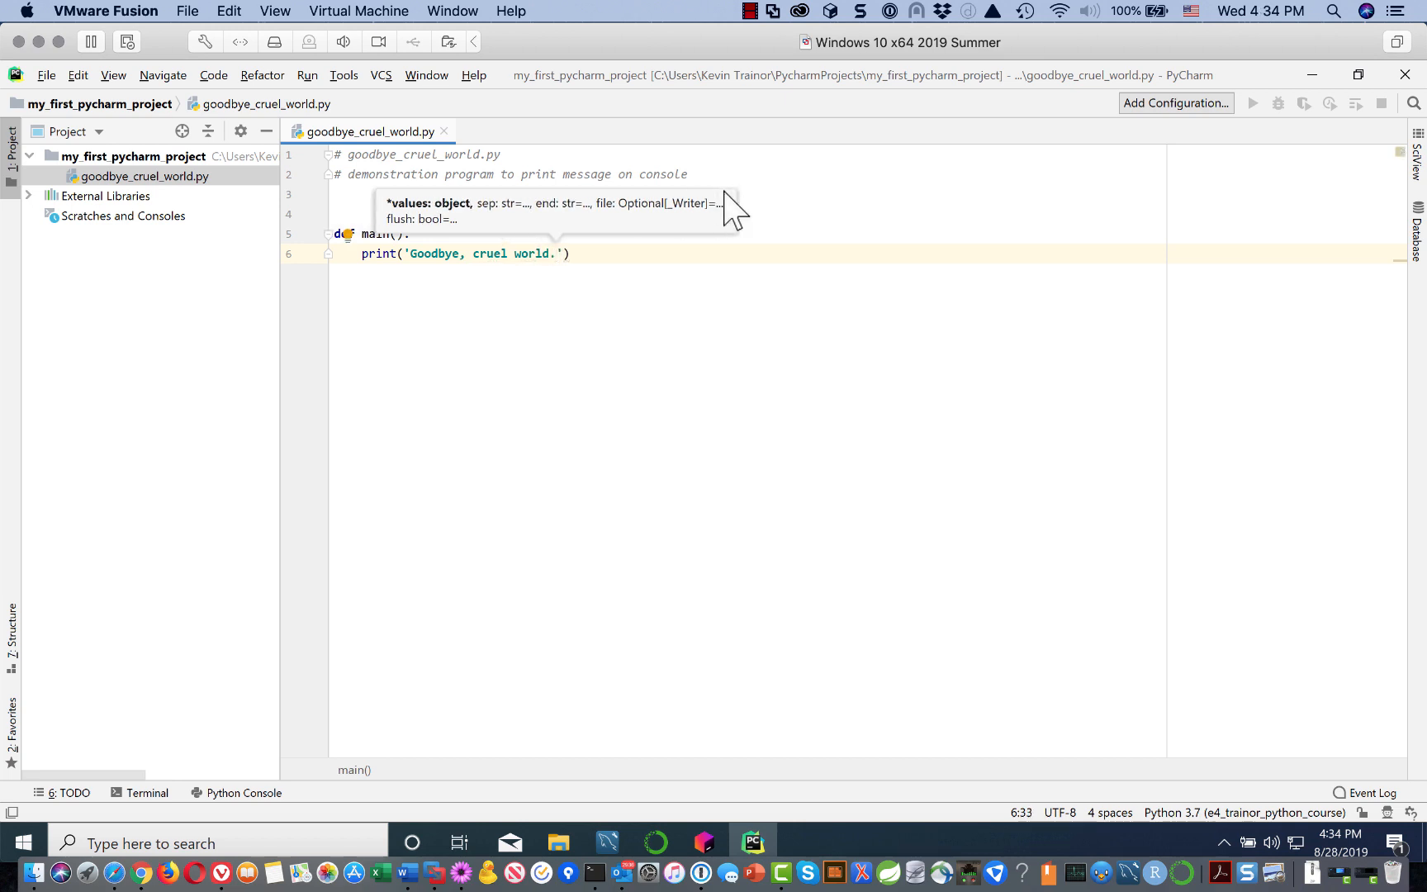
pyautogui.click(608, 255)
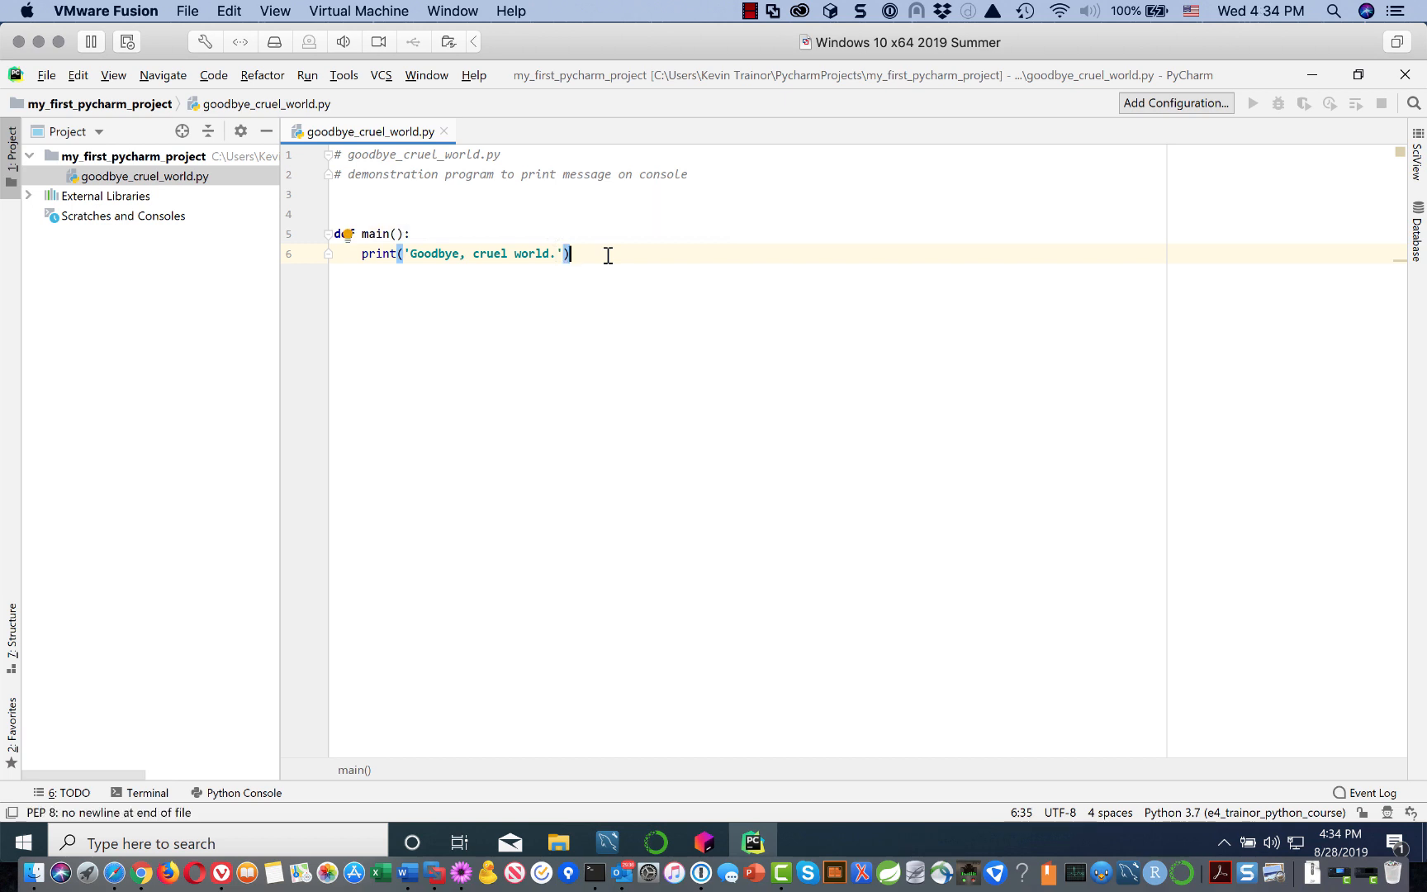
# Step: Add a top-level main() call on line 9, two lines below the function, followed by an empty line
pyautogui.press('Return')
pyautogui.press('Return')
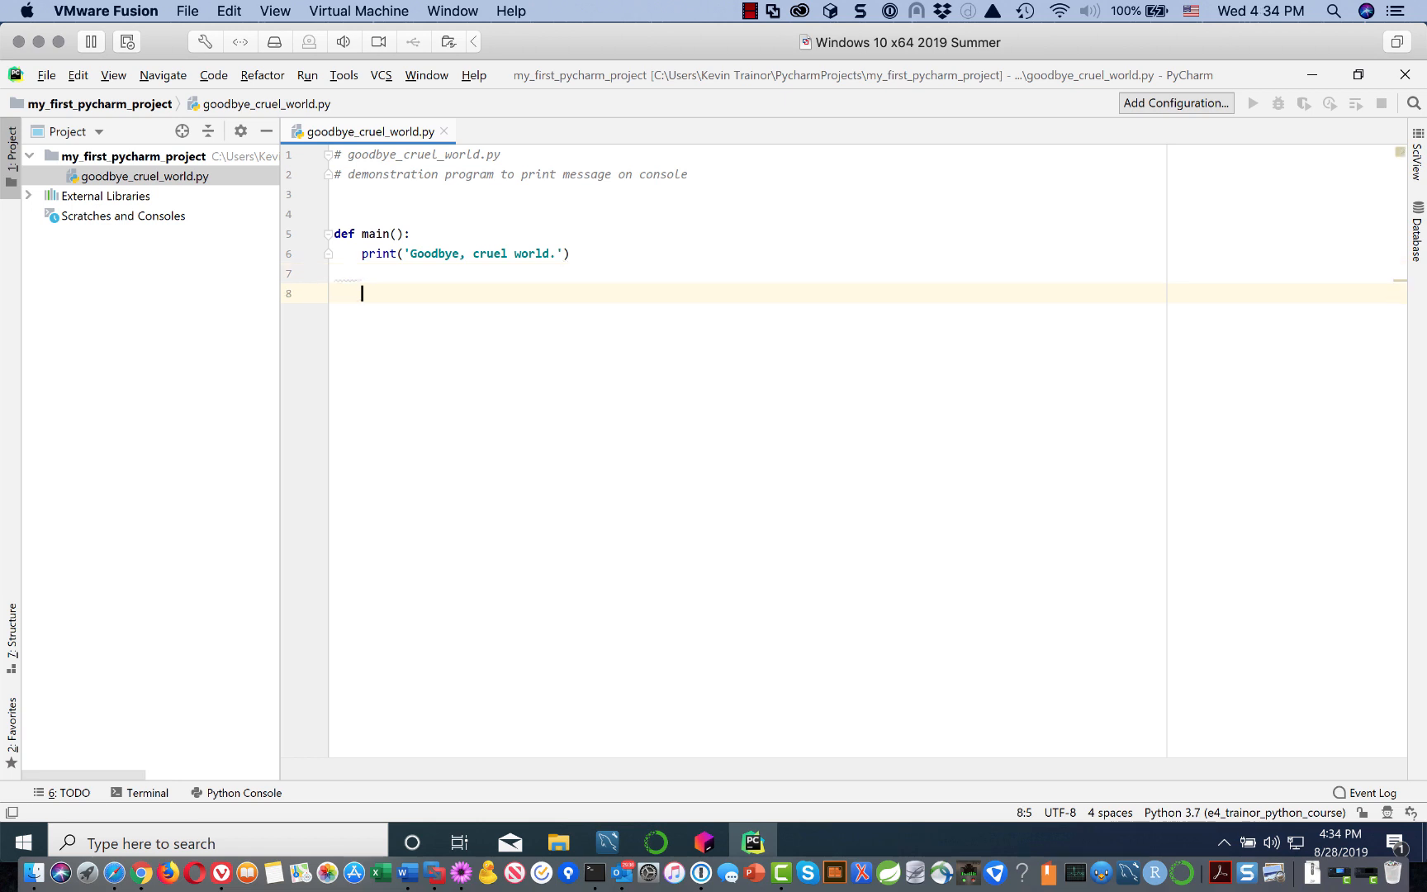
pyautogui.press('Return')
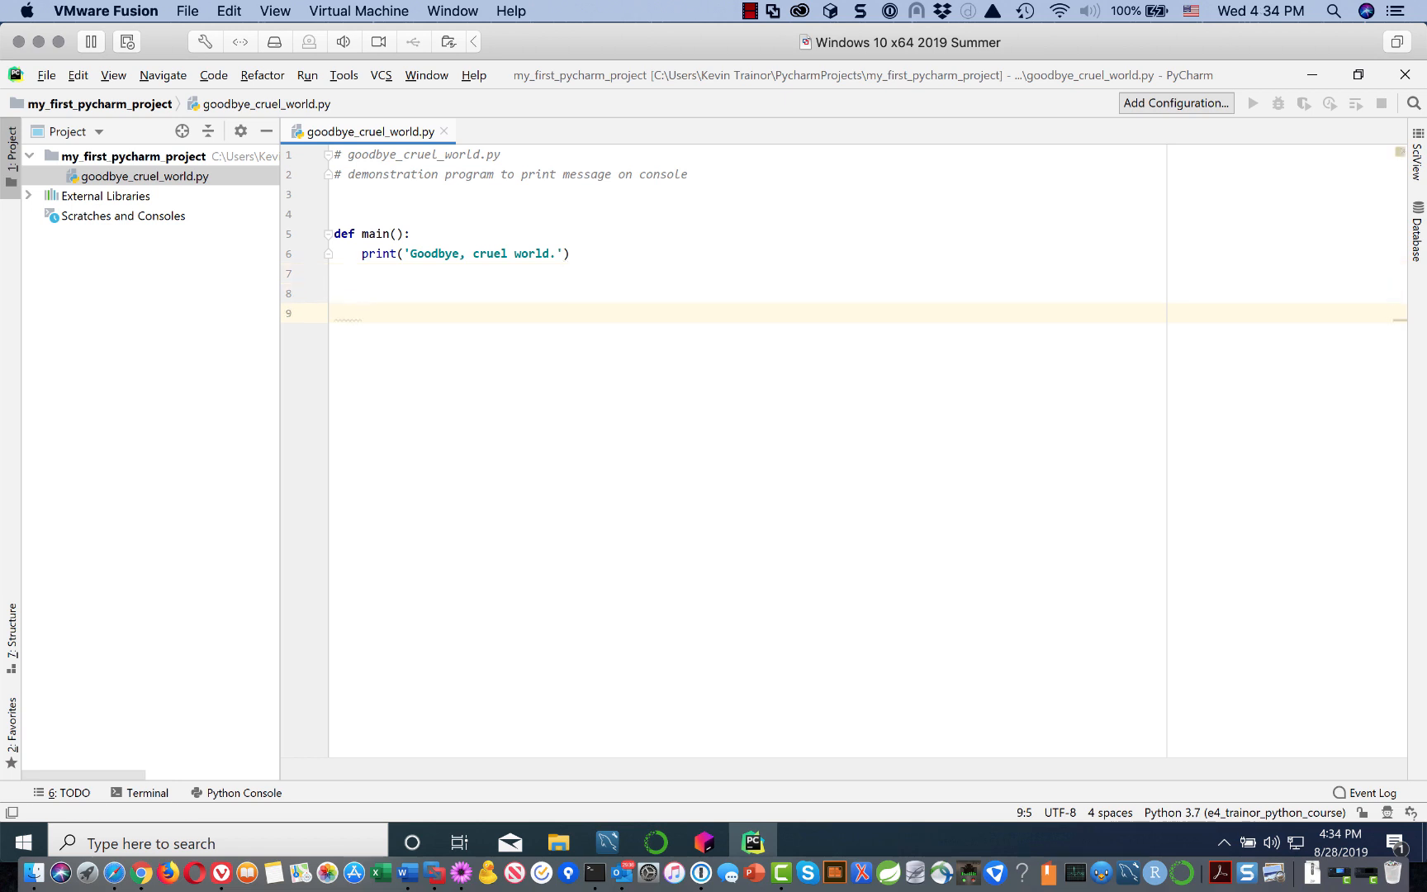
pyautogui.press('BackSpace')
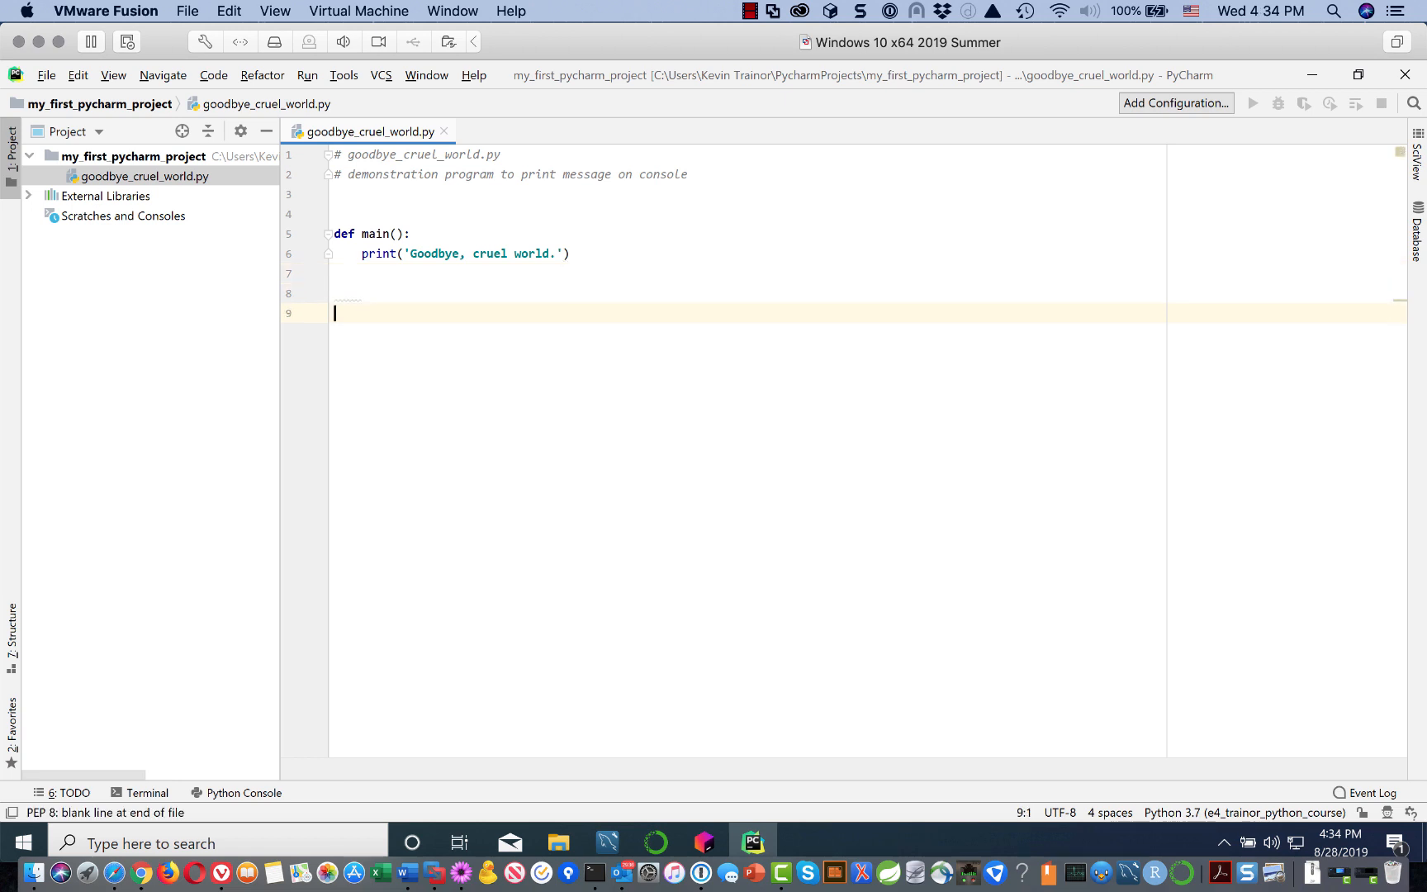
pyautogui.write('ma')
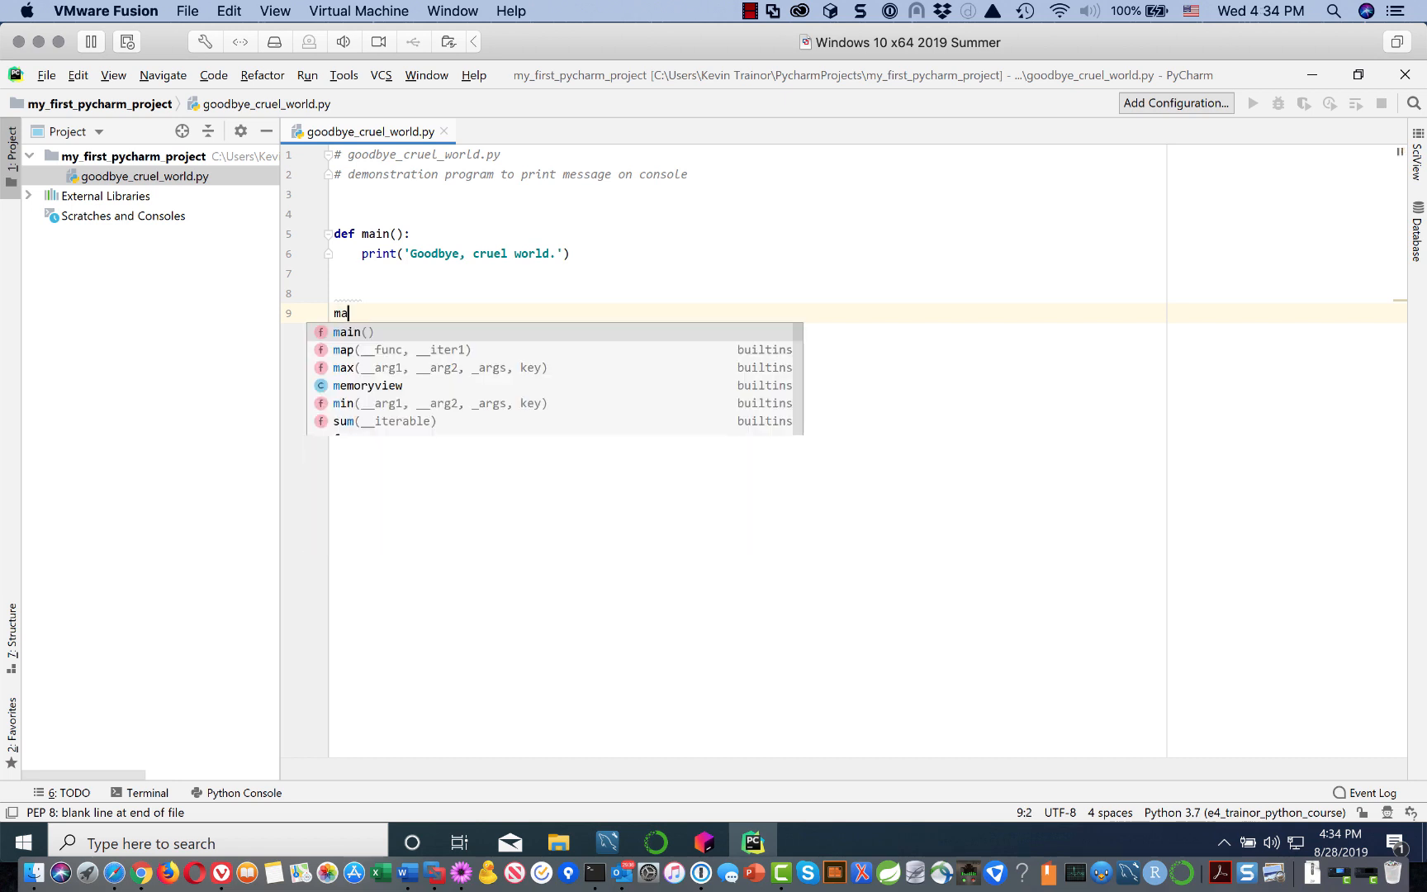
pyautogui.write('in()')
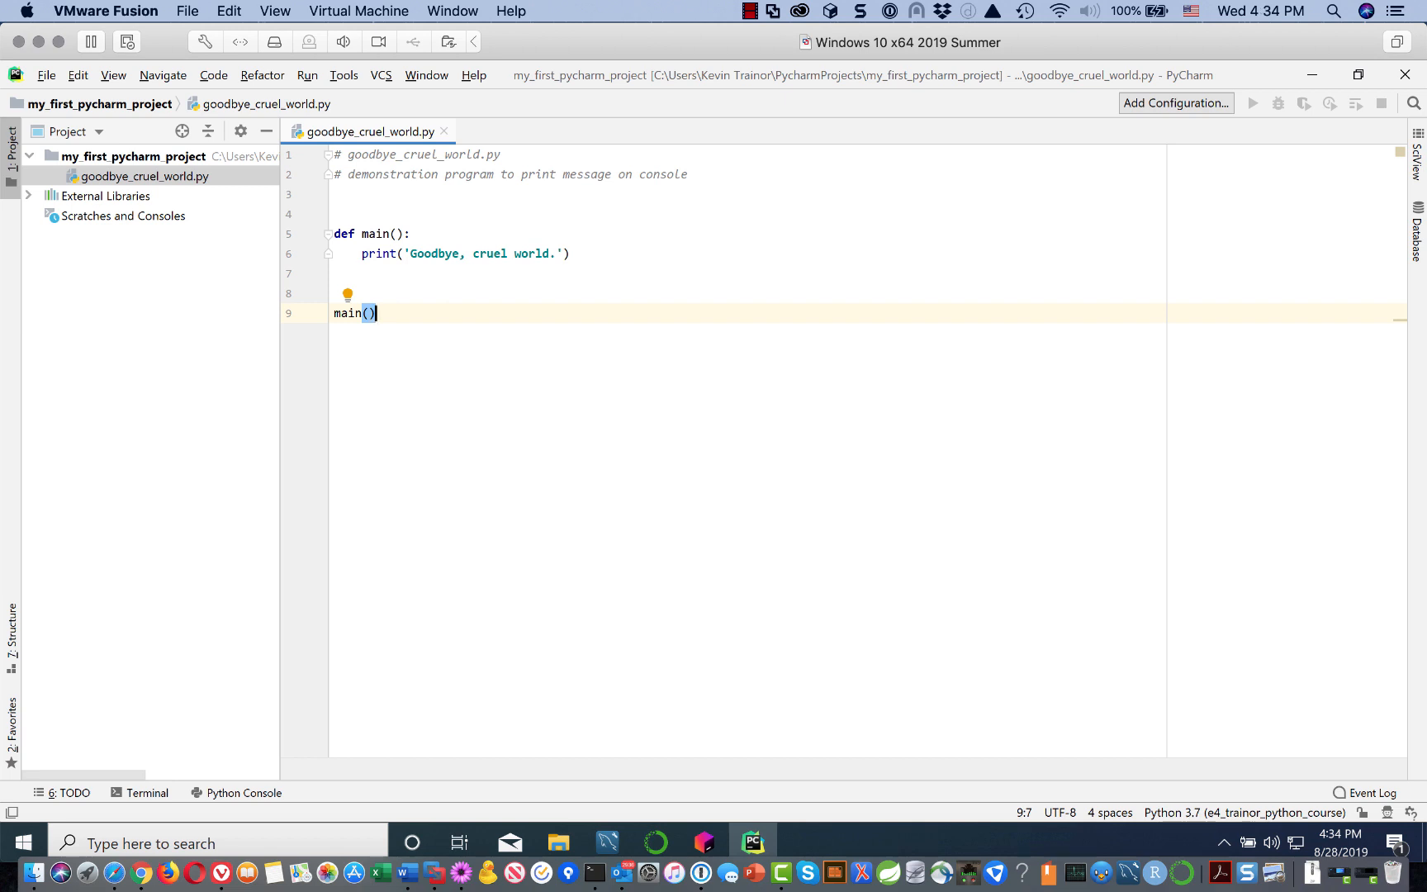
pyautogui.press('Return')
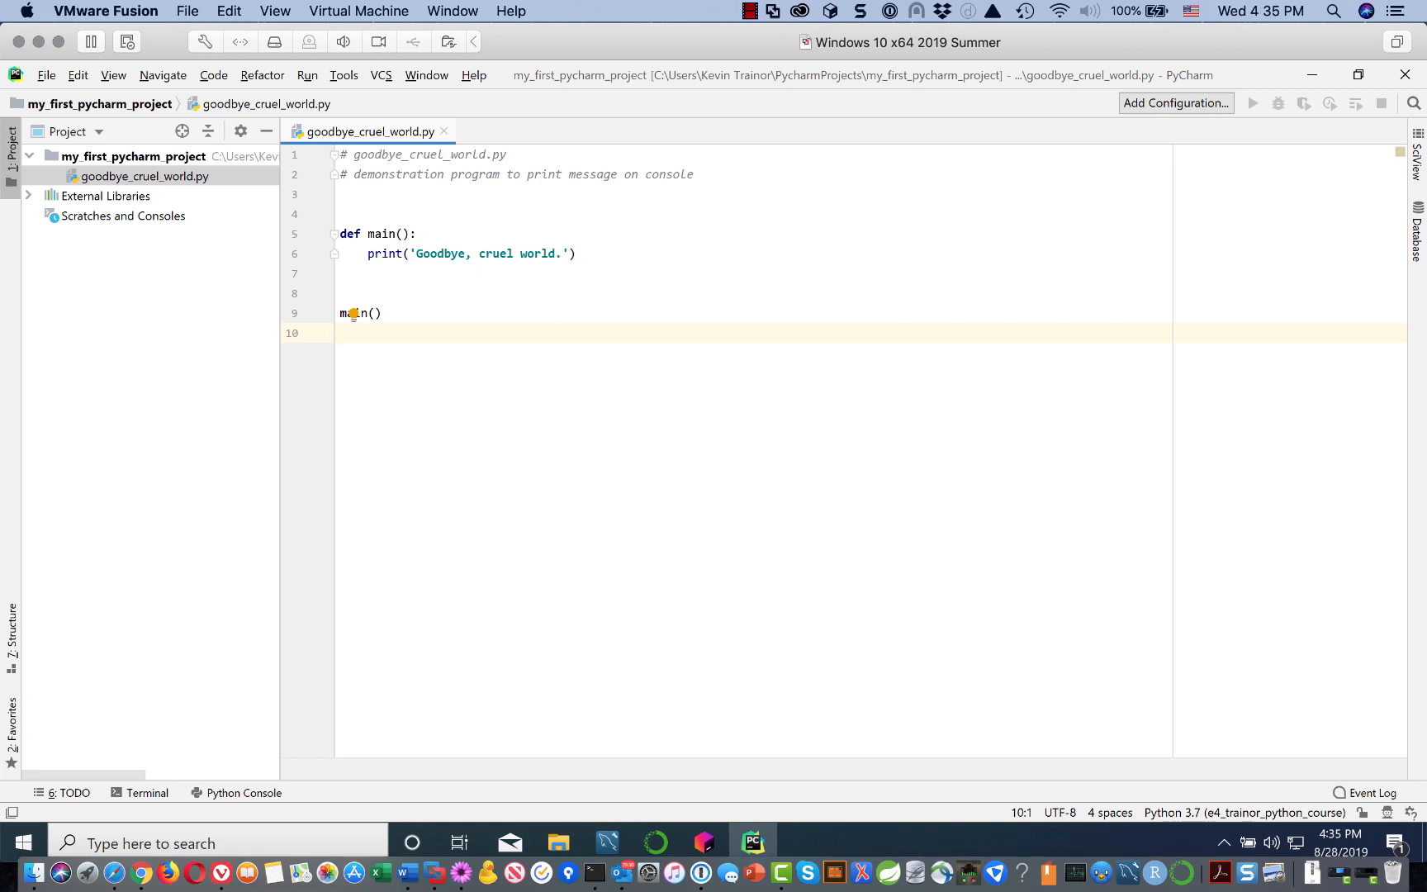
pyautogui.write('ksjflsdlskfdj')
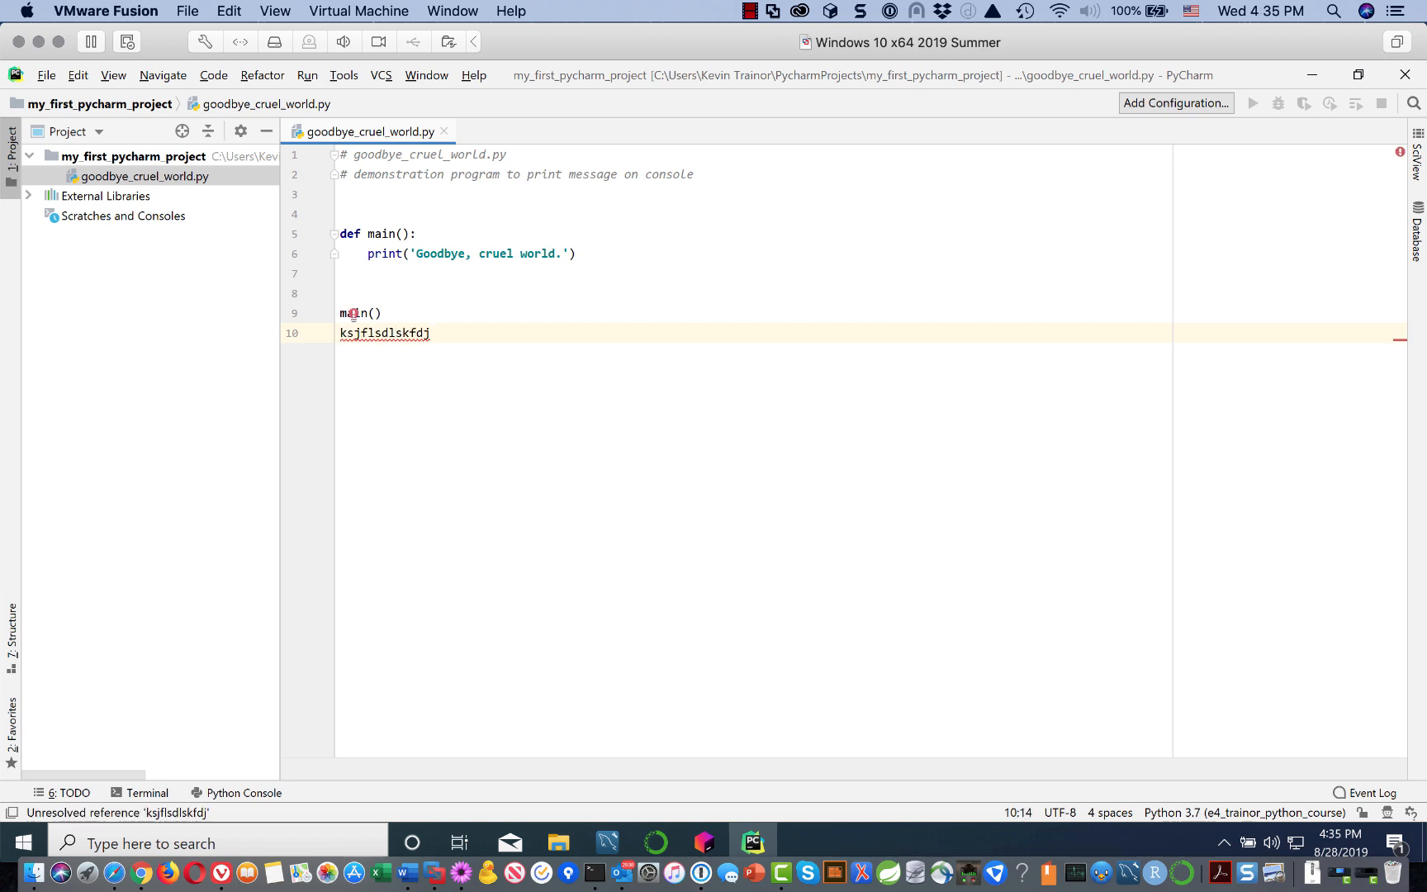
pyautogui.press('BackSpace')
pyautogui.press('BackSpace')
pyautogui.press('BackSpace')
pyautogui.press('BackSpace')
pyautogui.press('BackSpace')
pyautogui.press('BackSpace')
pyautogui.press('BackSpace')
pyautogui.press('BackSpace')
pyautogui.press('BackSpace')
pyautogui.press('BackSpace')
pyautogui.press('BackSpace')
pyautogui.press('BackSpace')
pyautogui.press('BackSpace')
pyautogui.press('BackSpace')
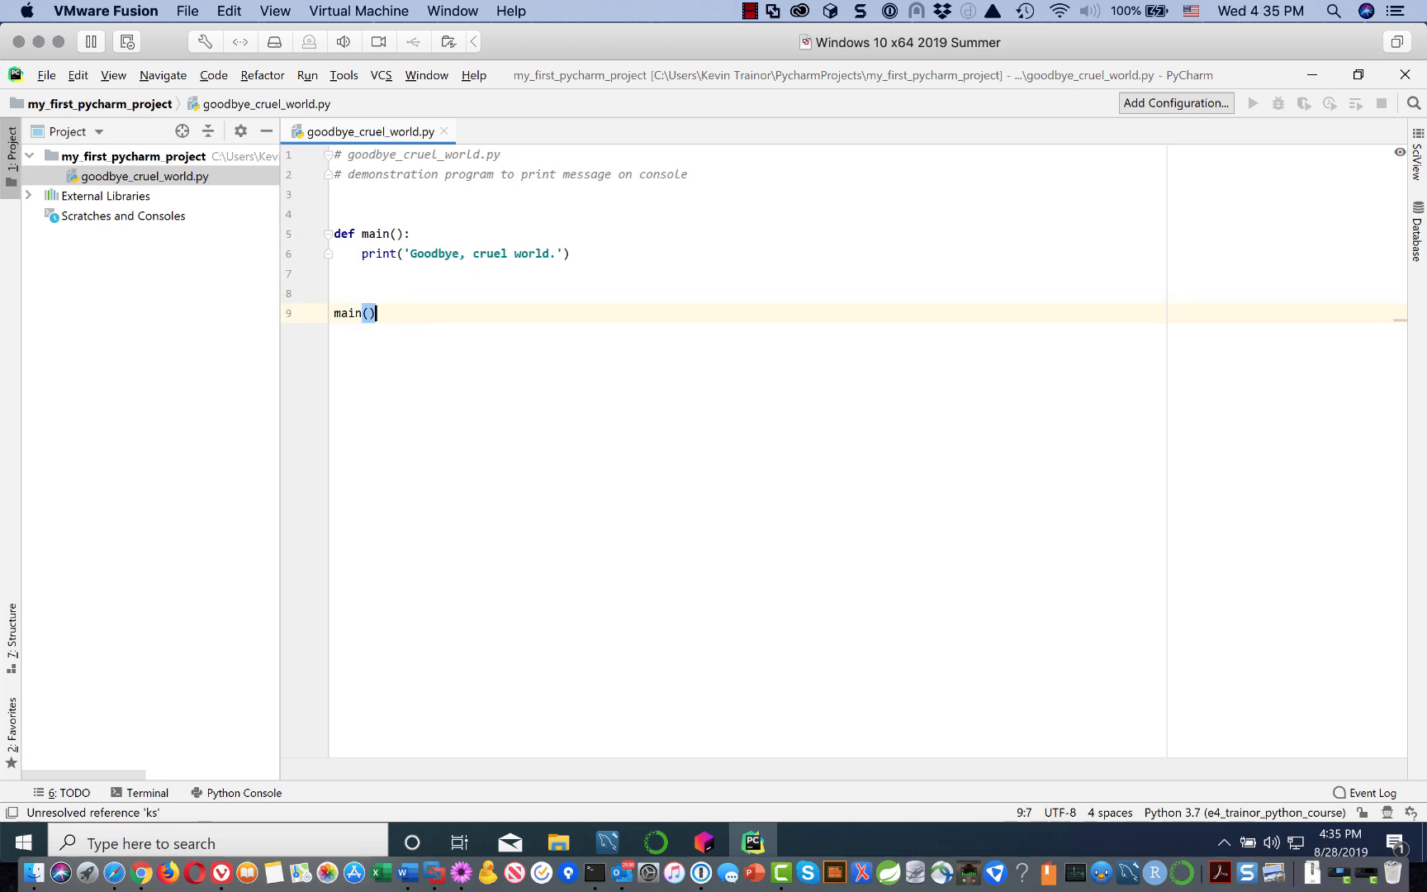
pyautogui.press('Return')
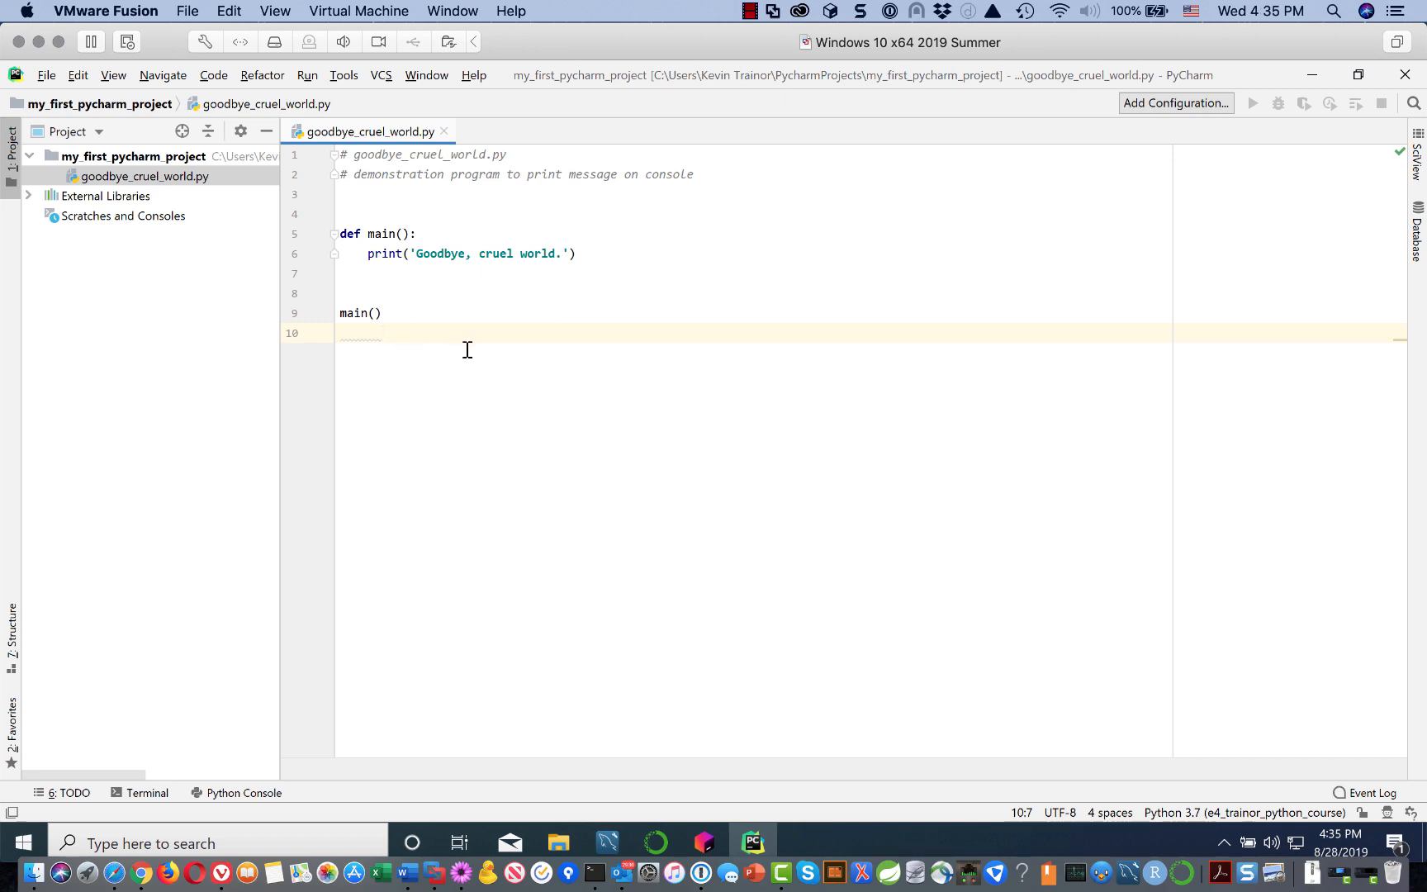
pyautogui.press('BackSpace')
pyautogui.press('BackSpace')
pyautogui.press('Return')
pyautogui.click(502, 284)
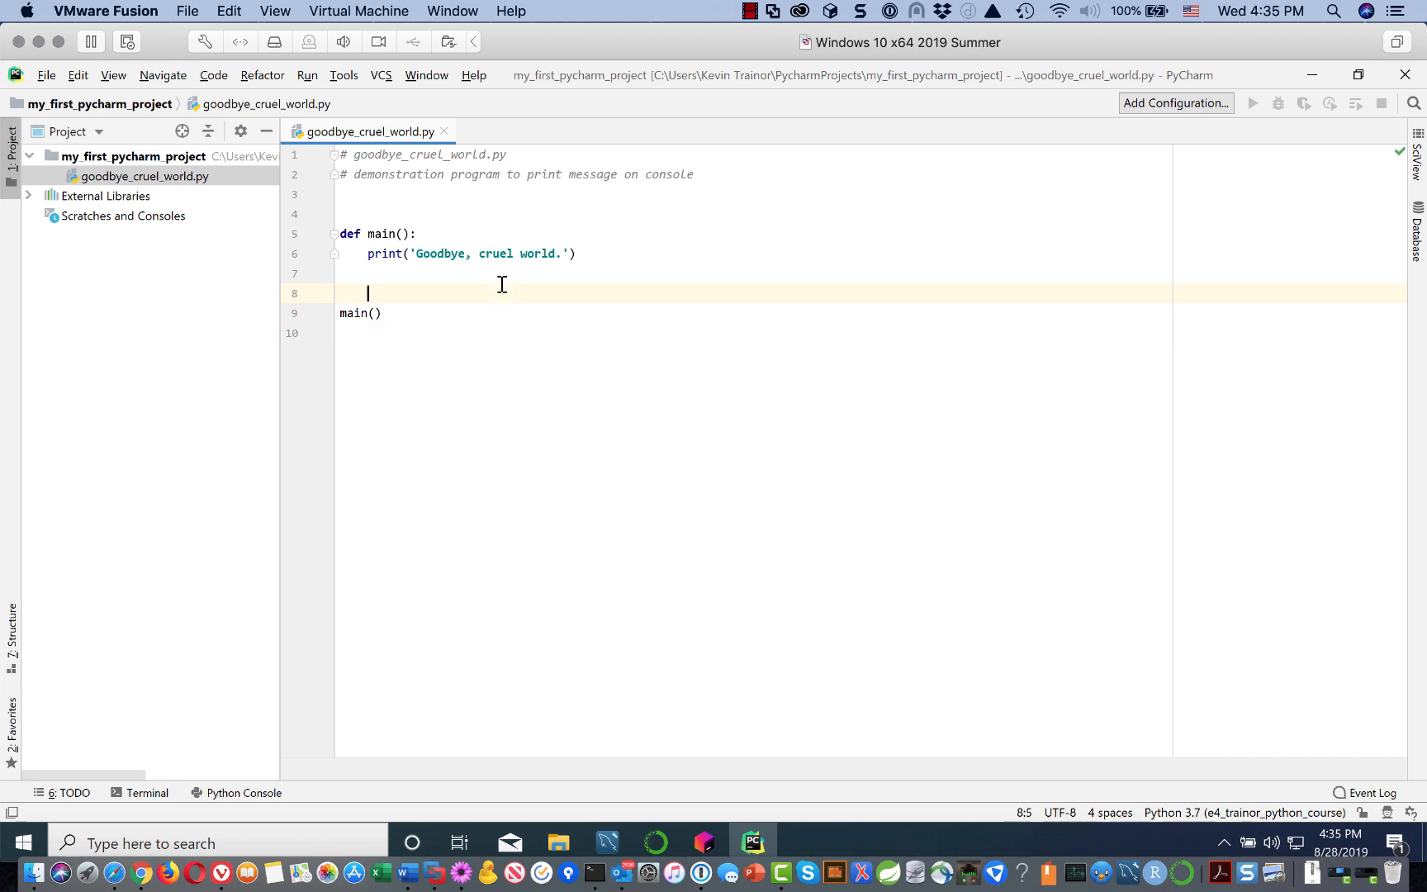
pyautogui.click(558, 399)
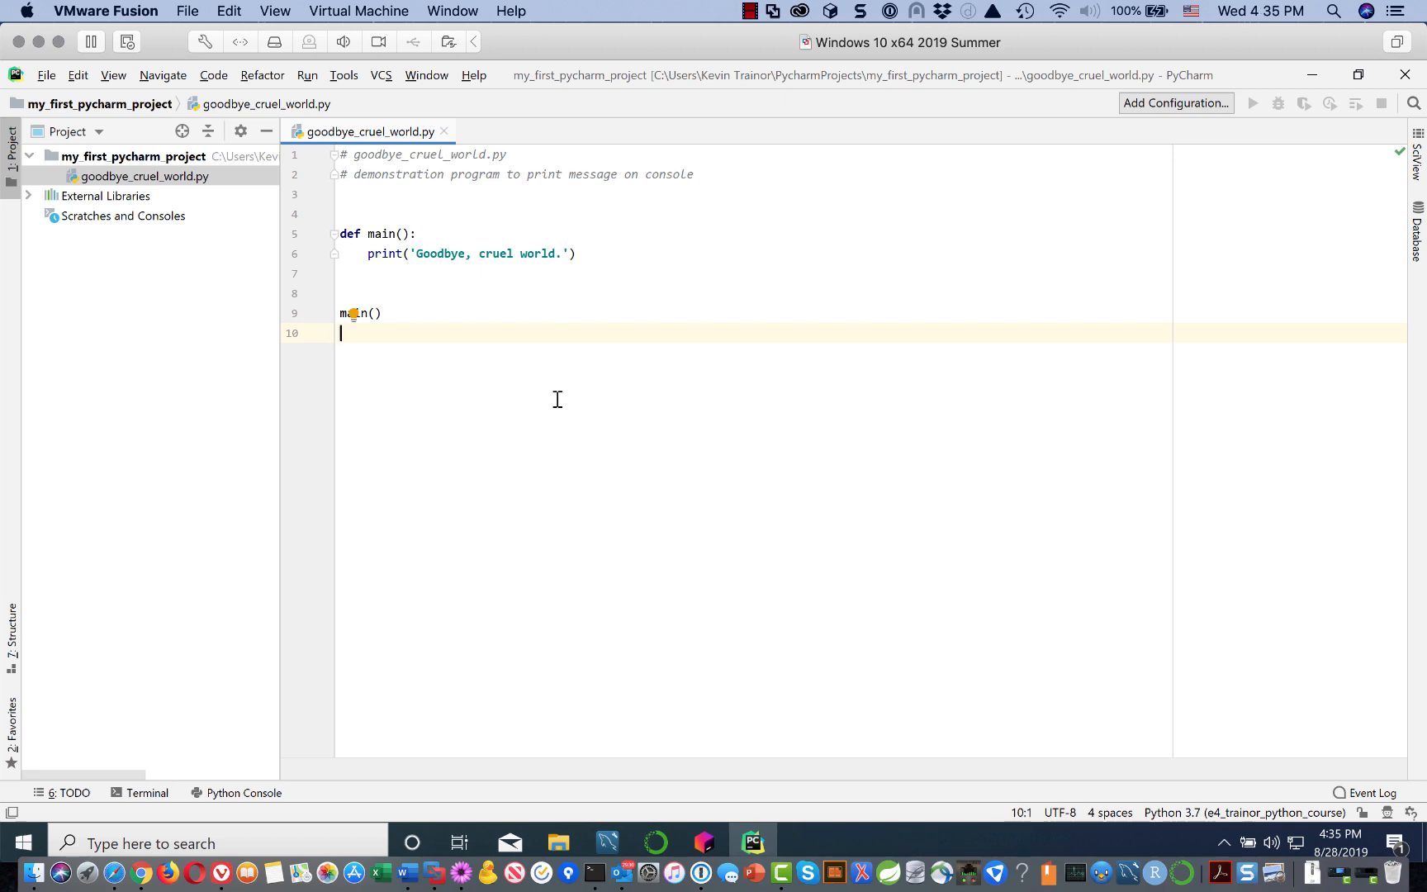
# Step: Run 'goodbye_cruel_world' from the editor's context menu
pyautogui.rightClick(661, 402)
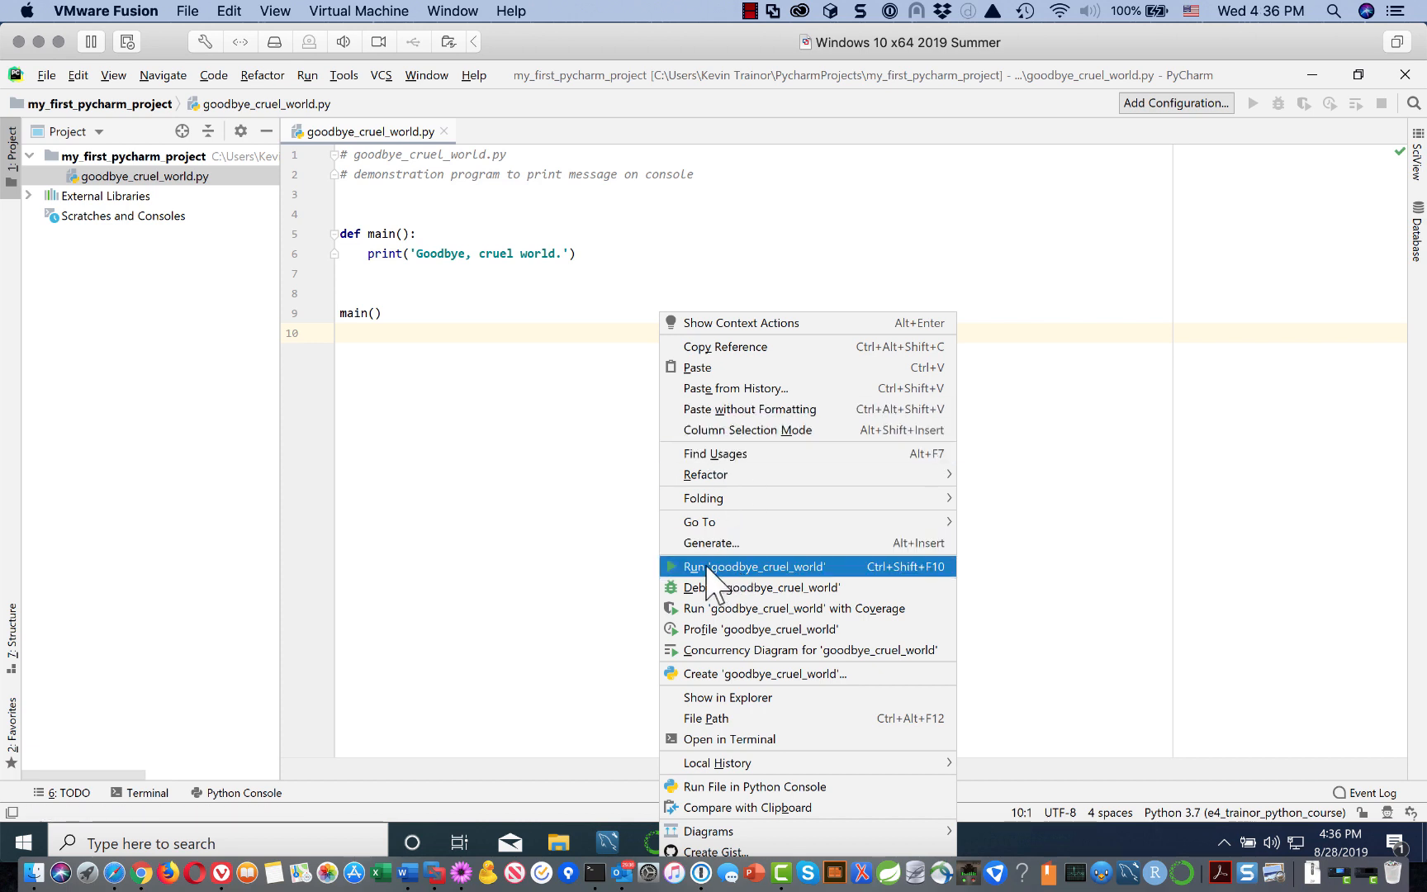
pyautogui.click(807, 567)
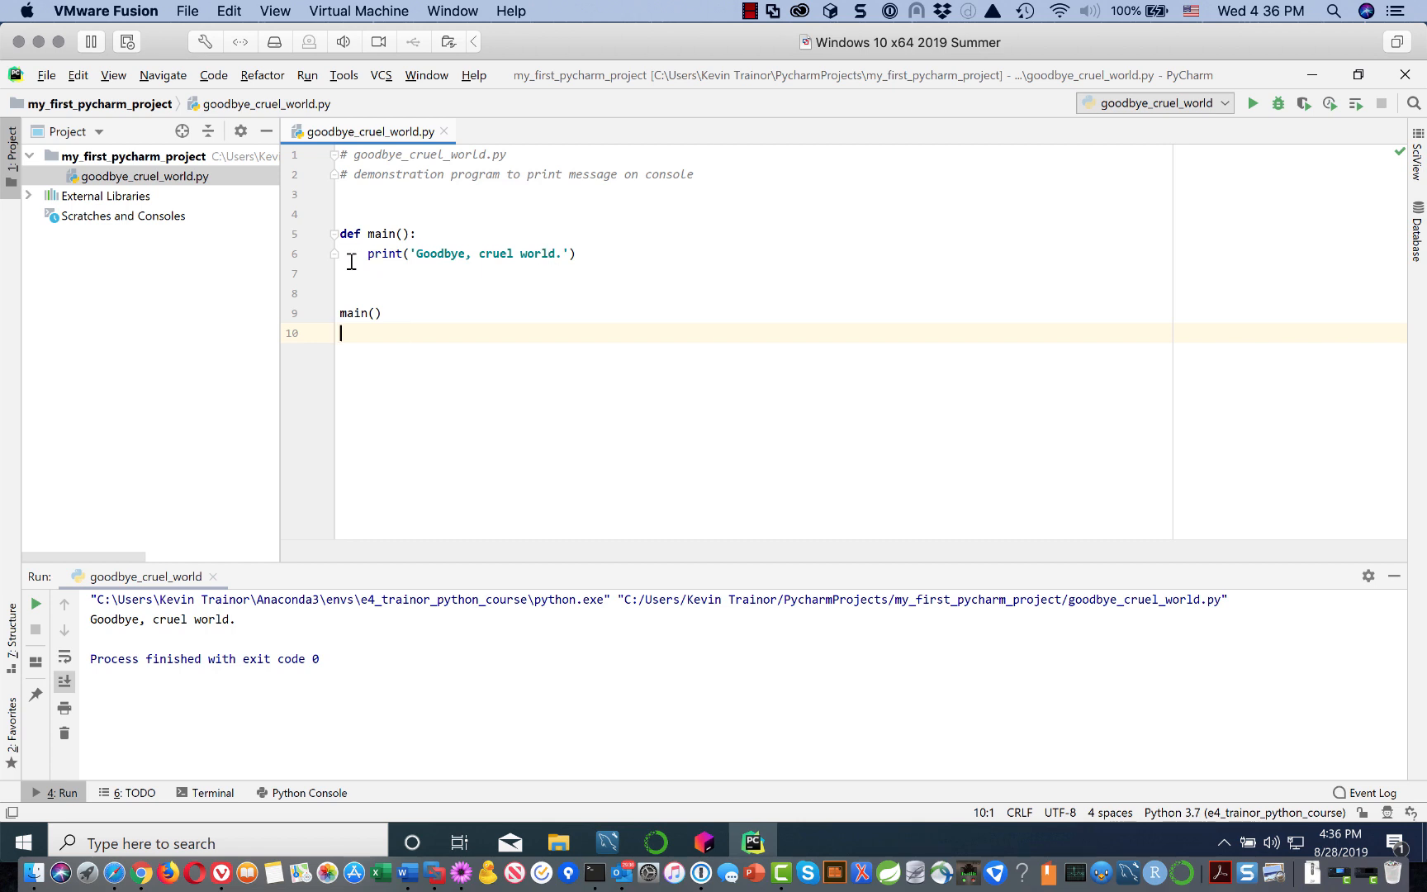
# Step: Misspell print as 'printz' on line 6, inspect the unresolved-reference error, then correct it to print
pyautogui.click(403, 252)
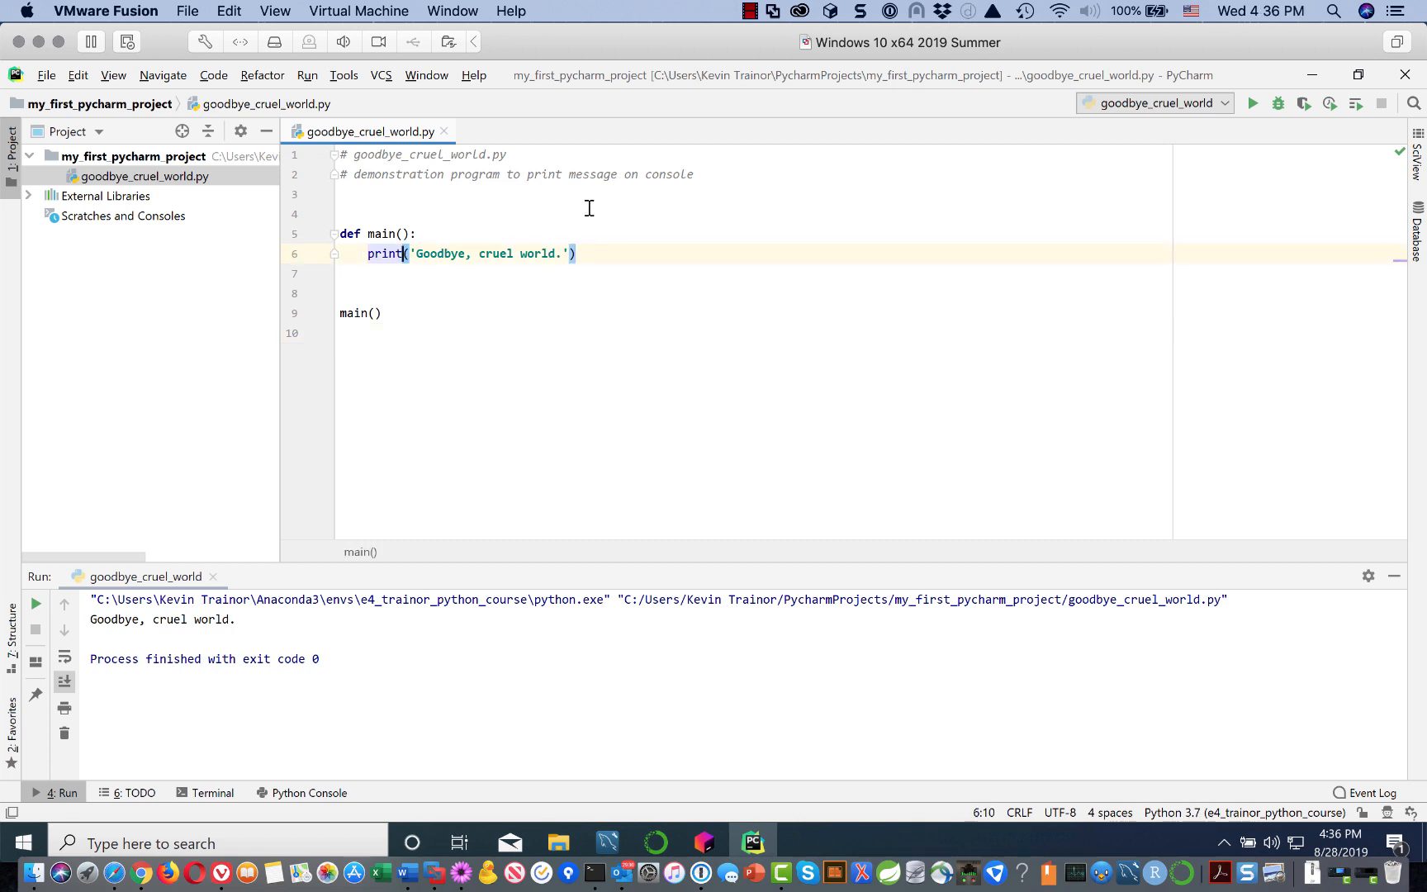
pyautogui.write('z')
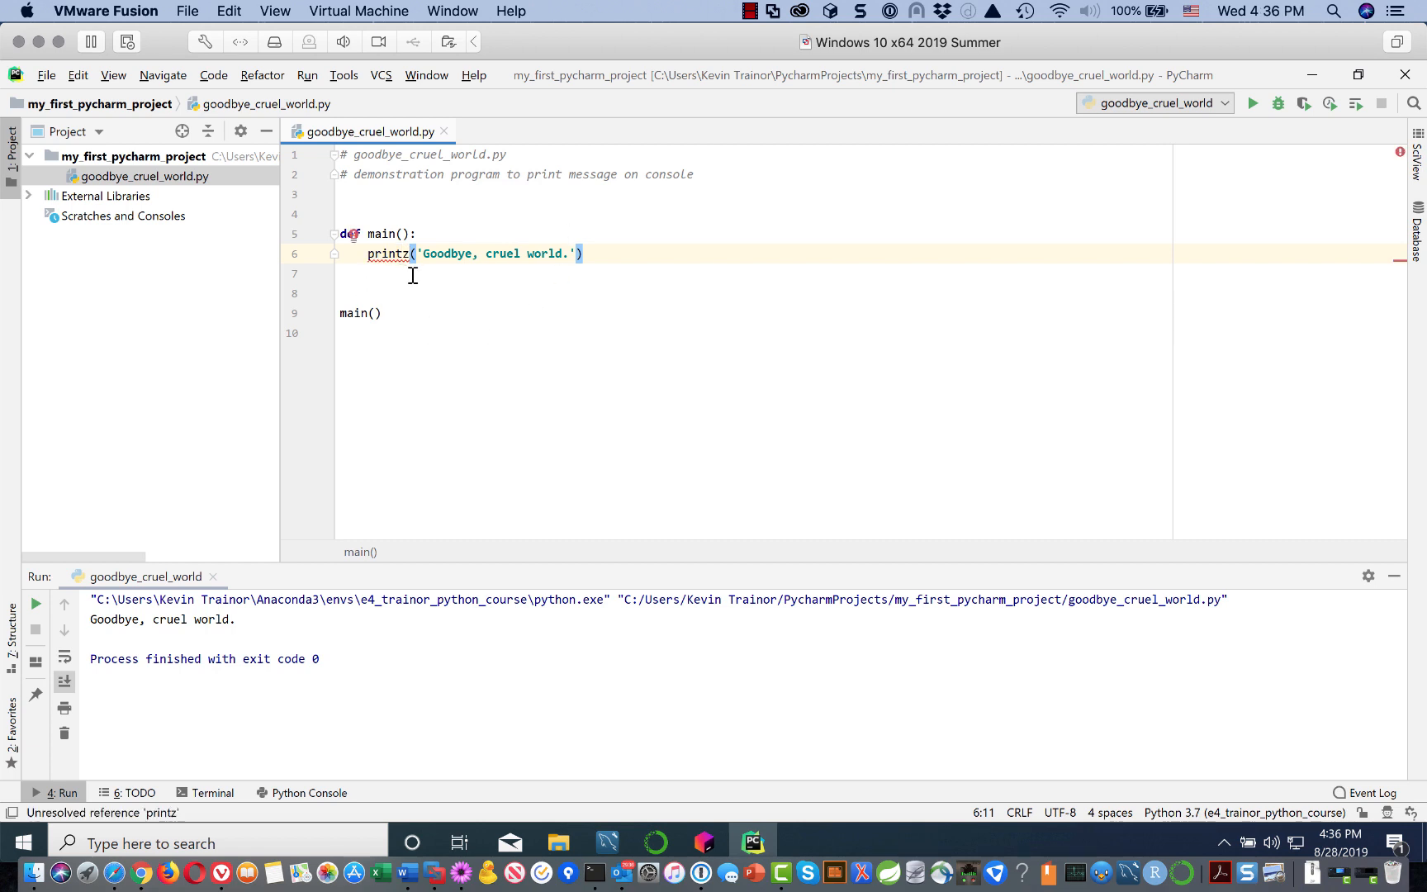
pyautogui.moveTo(379, 259)
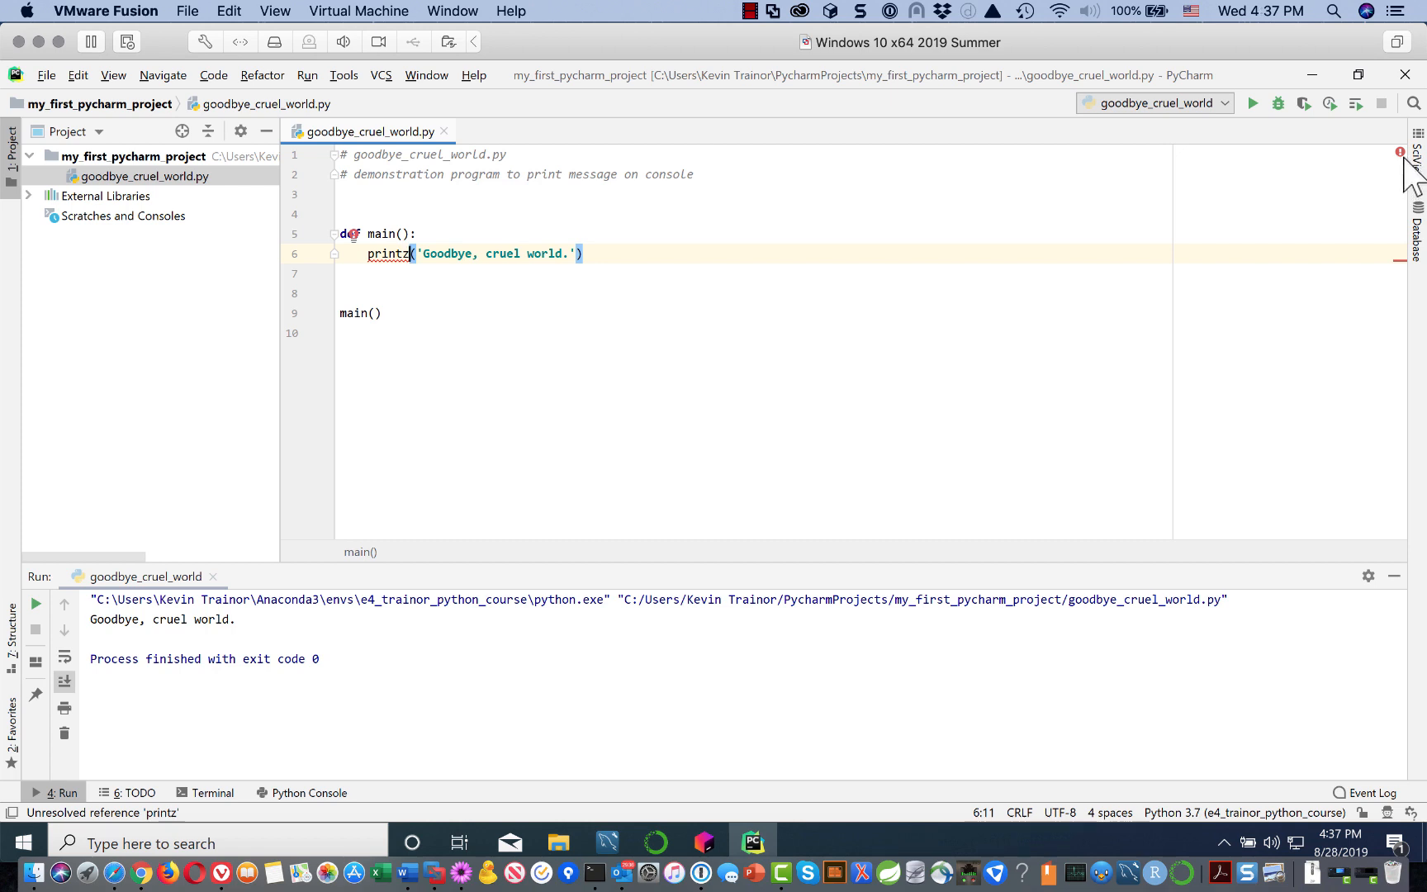
pyautogui.moveTo(1400, 151)
pyautogui.moveTo(1406, 264)
pyautogui.press('BackSpace')
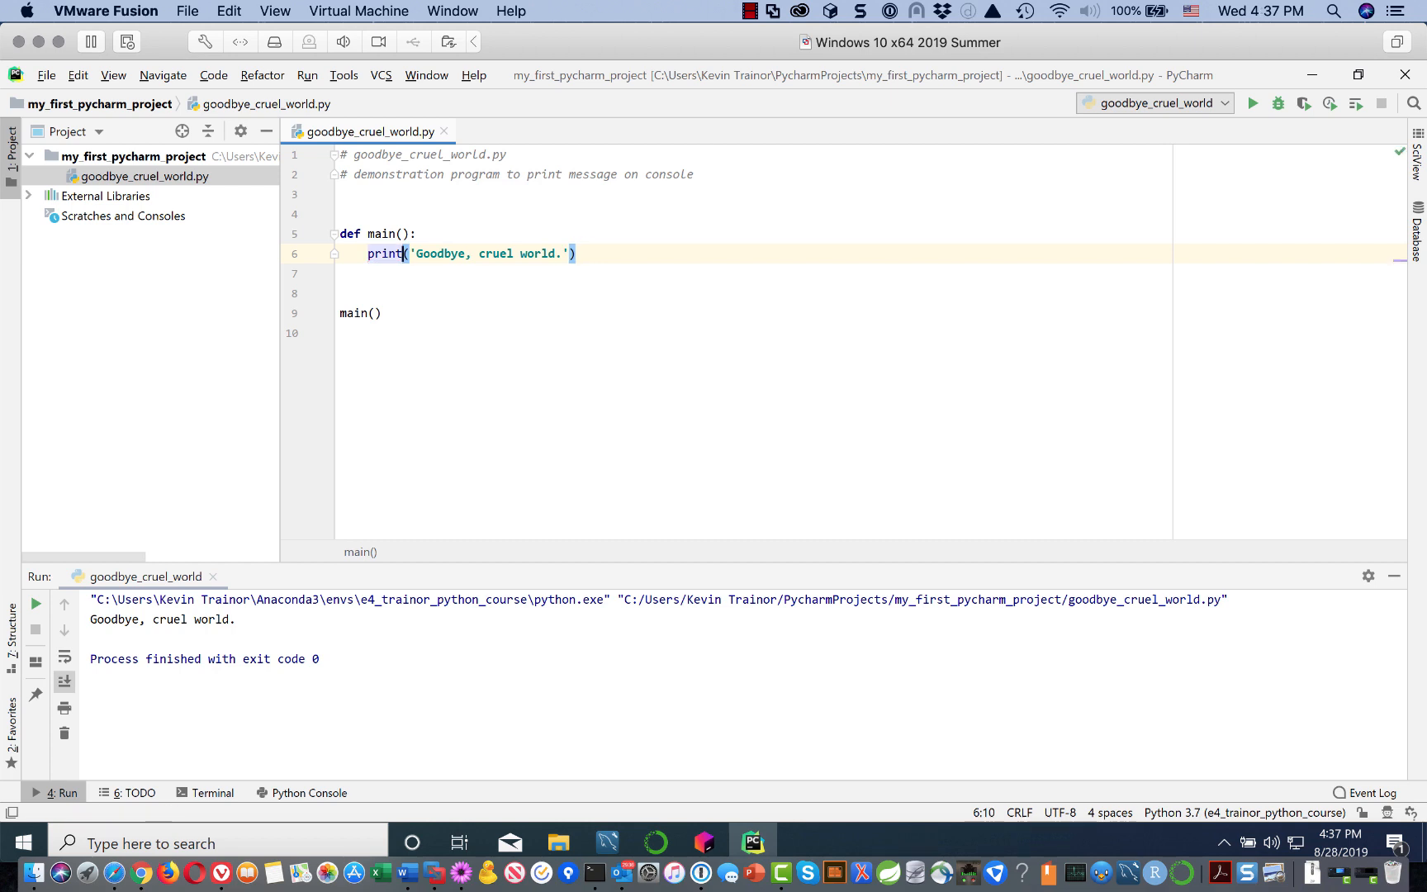
pyautogui.click(590, 347)
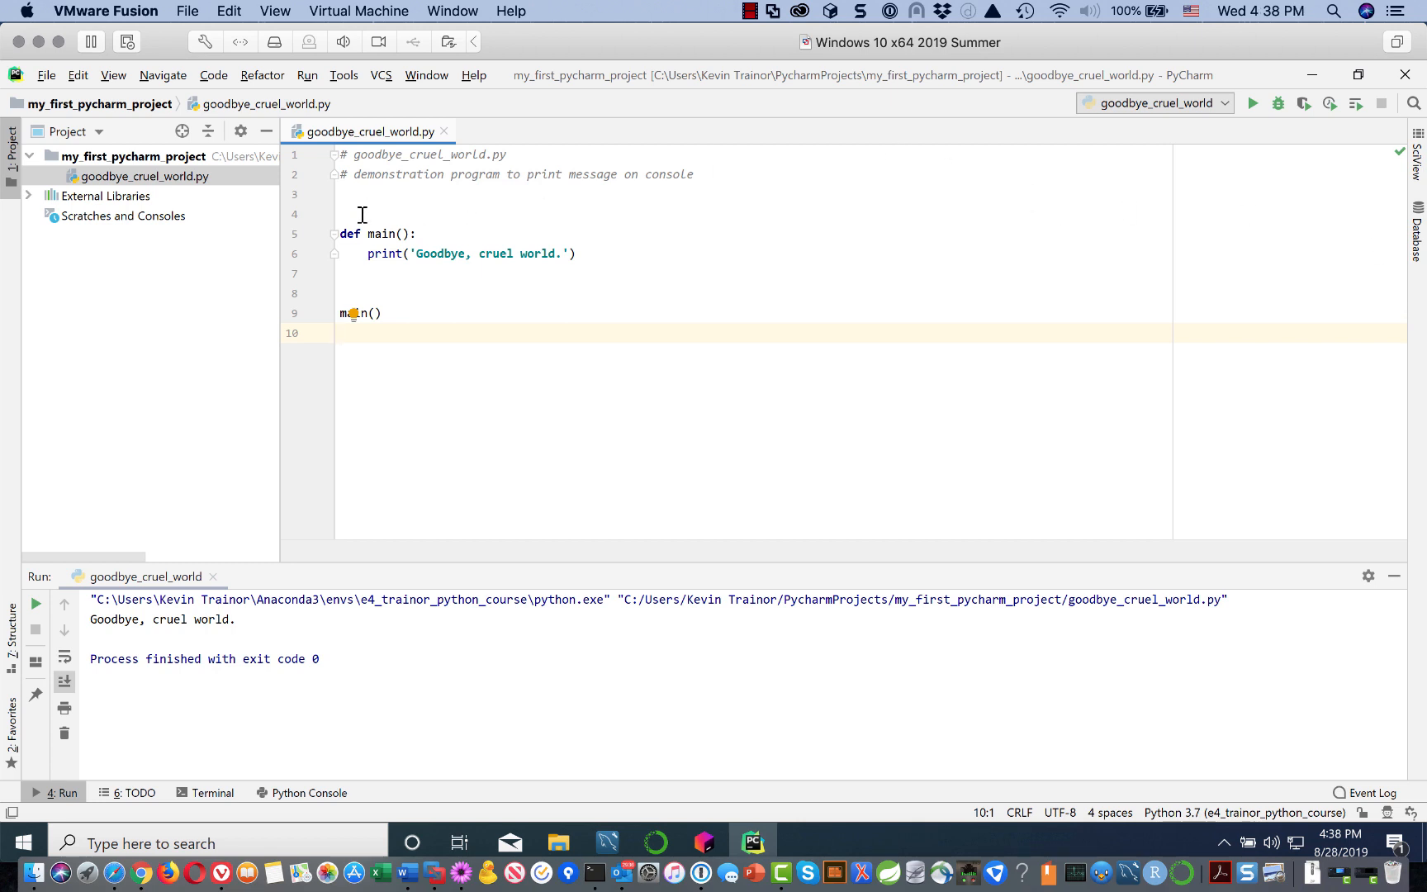
# Step: Delete the empty line 4 and inspect the resulting PEP 8 warning in the error stripe
pyautogui.moveTo(350, 217); pyautogui.dragTo(350, 201)
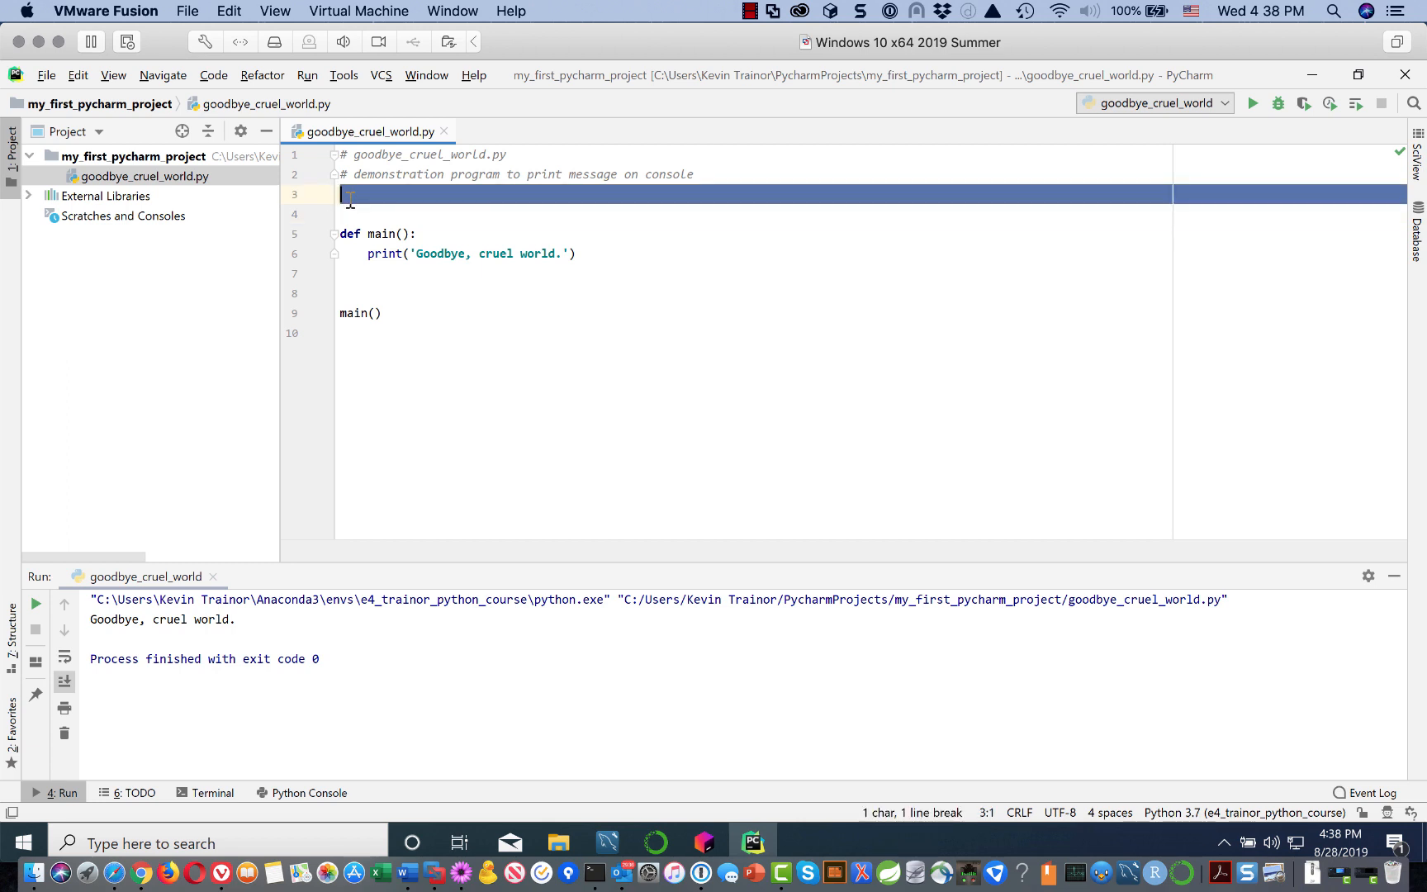
pyautogui.click(373, 295)
pyautogui.moveTo(357, 292); pyautogui.dragTo(351, 275)
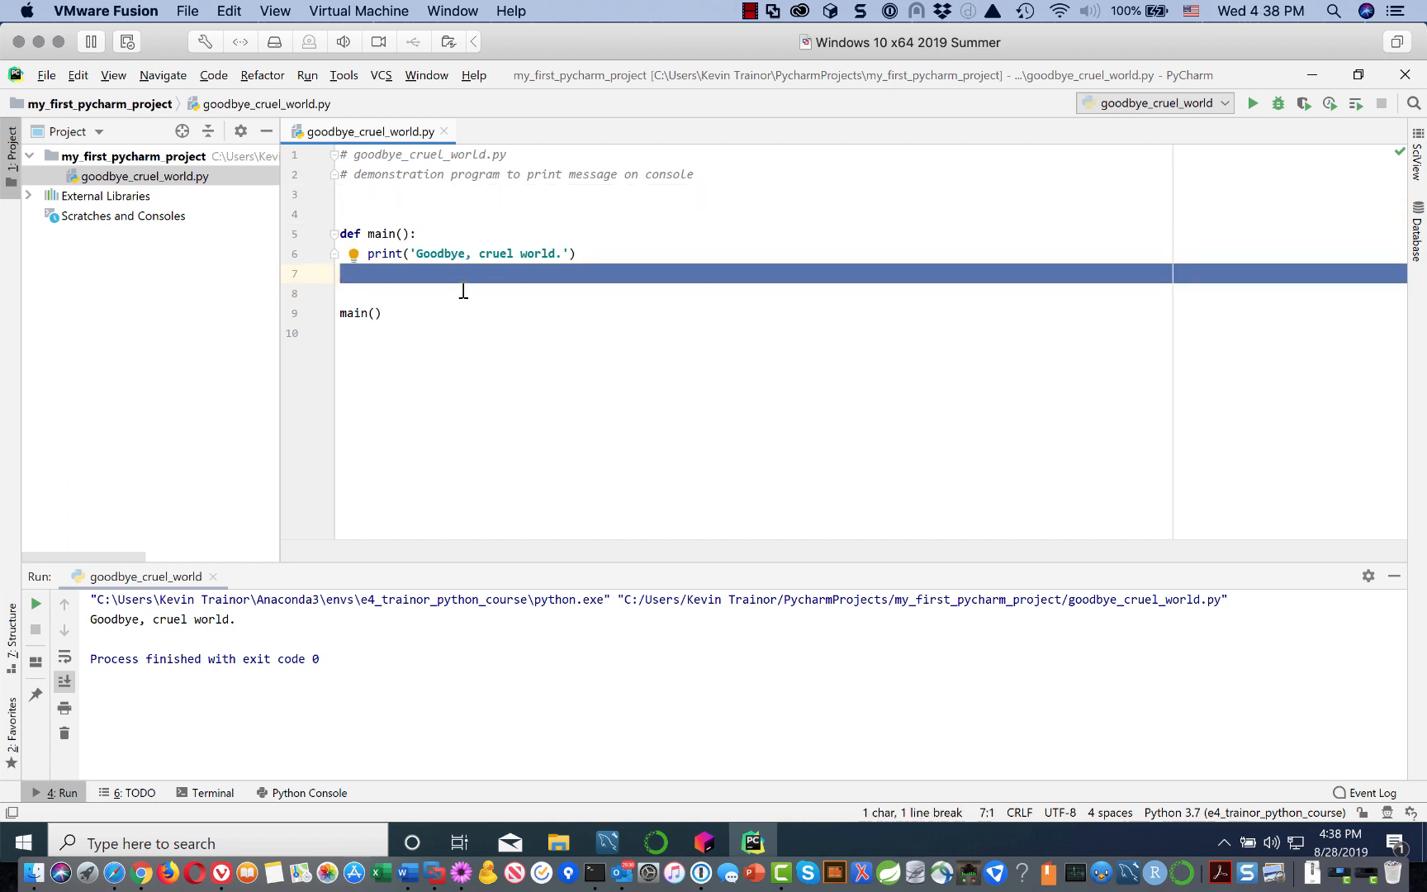
pyautogui.click(370, 210)
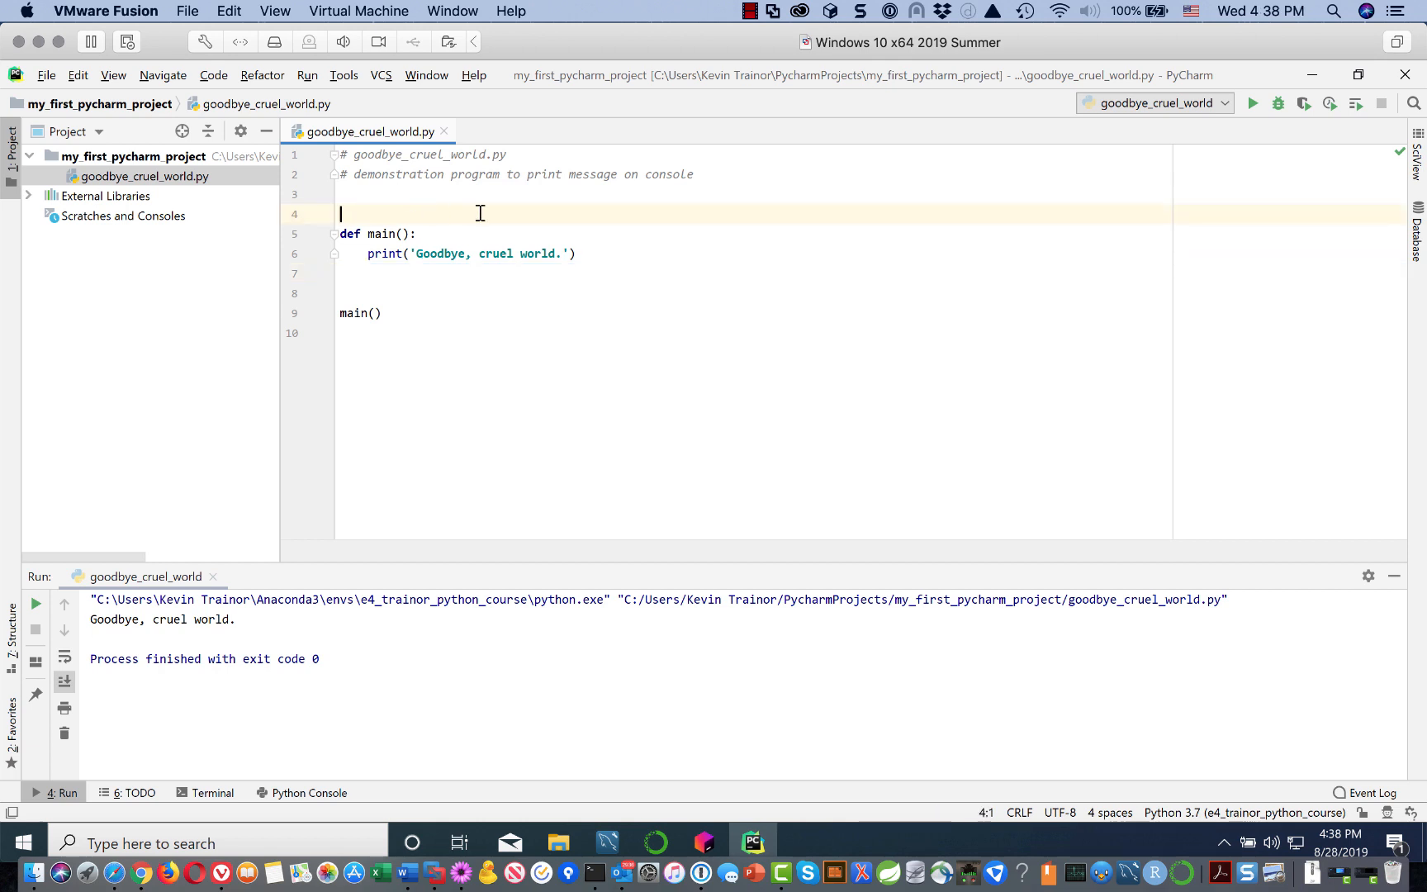
pyautogui.press('BackSpace')
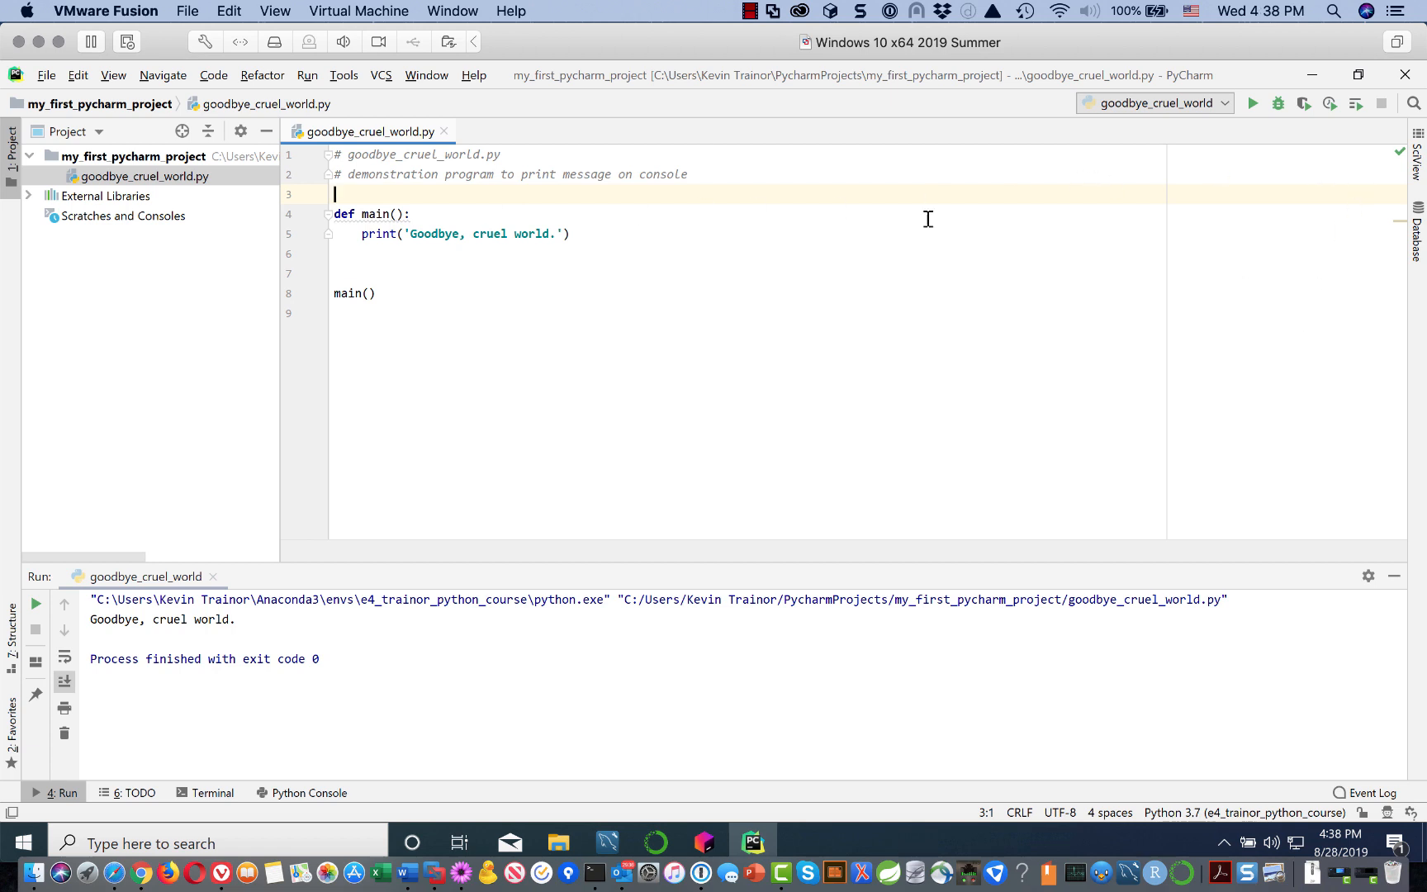
pyautogui.click(728, 309)
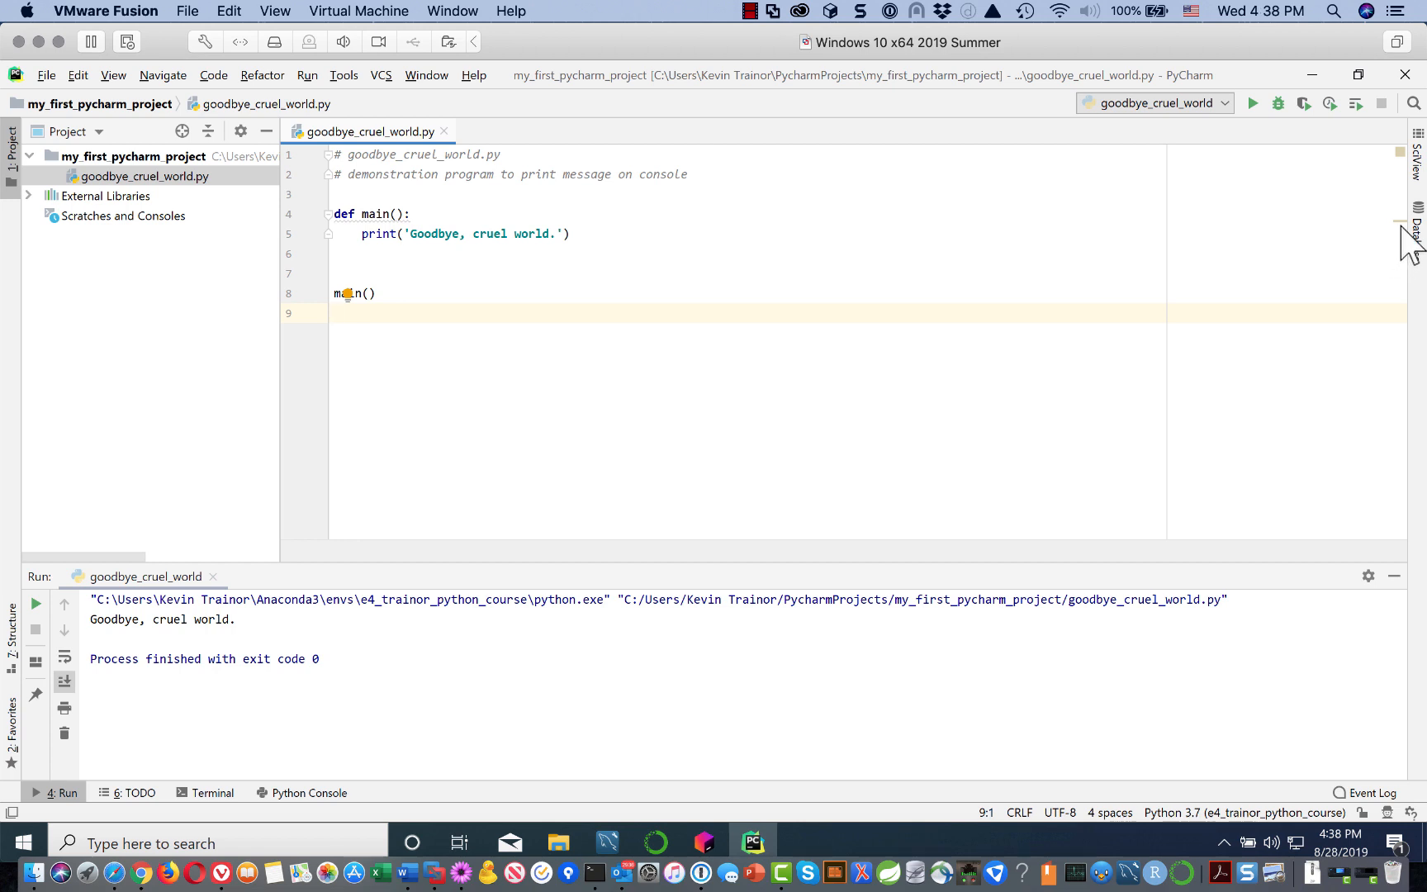
pyautogui.moveTo(1393, 223)
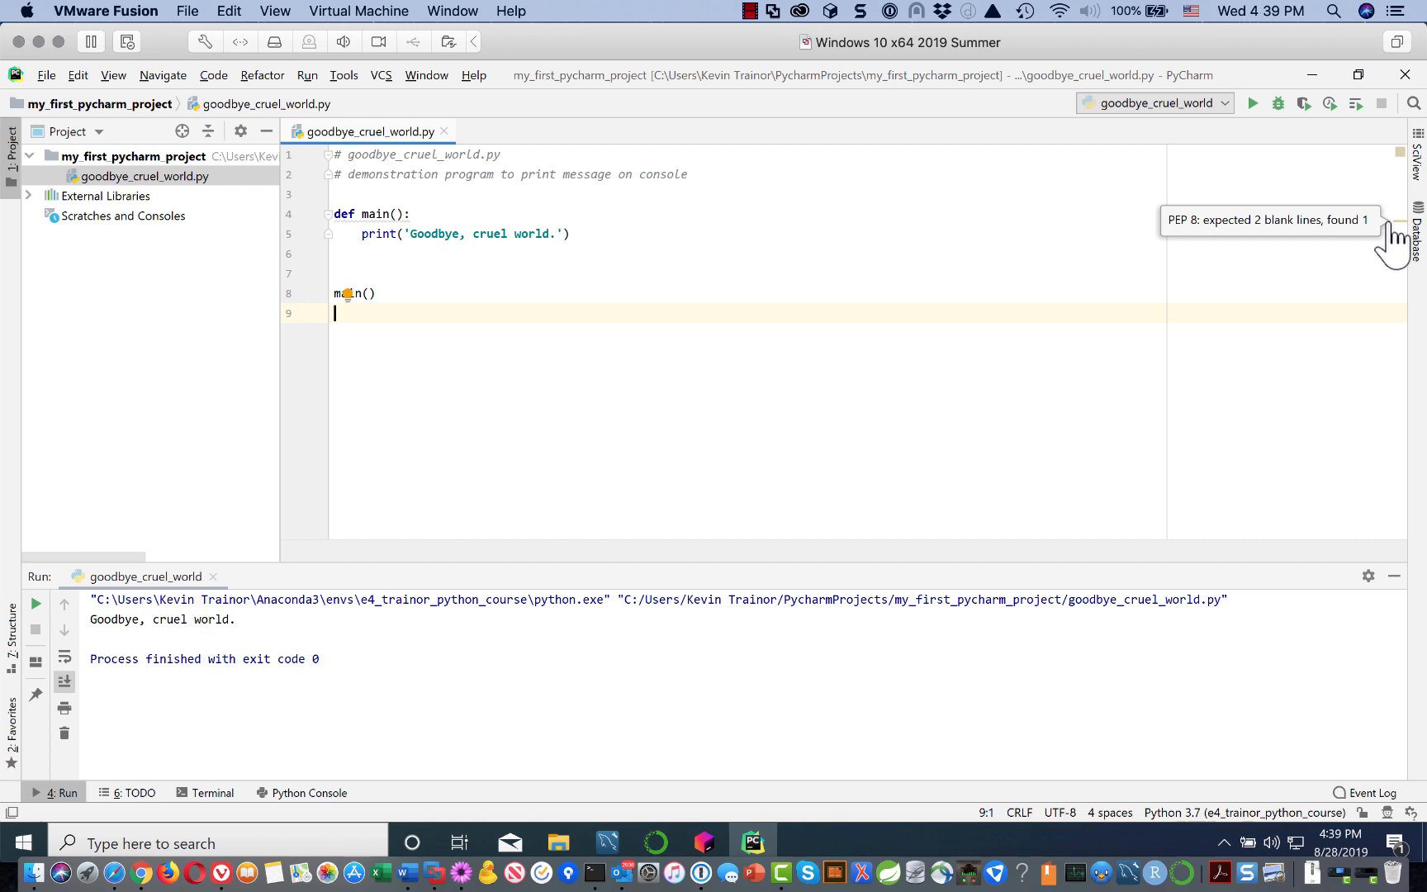
# Step: Restore two blank lines before def main() and add a third blank line before the main() call
pyautogui.click(364, 194)
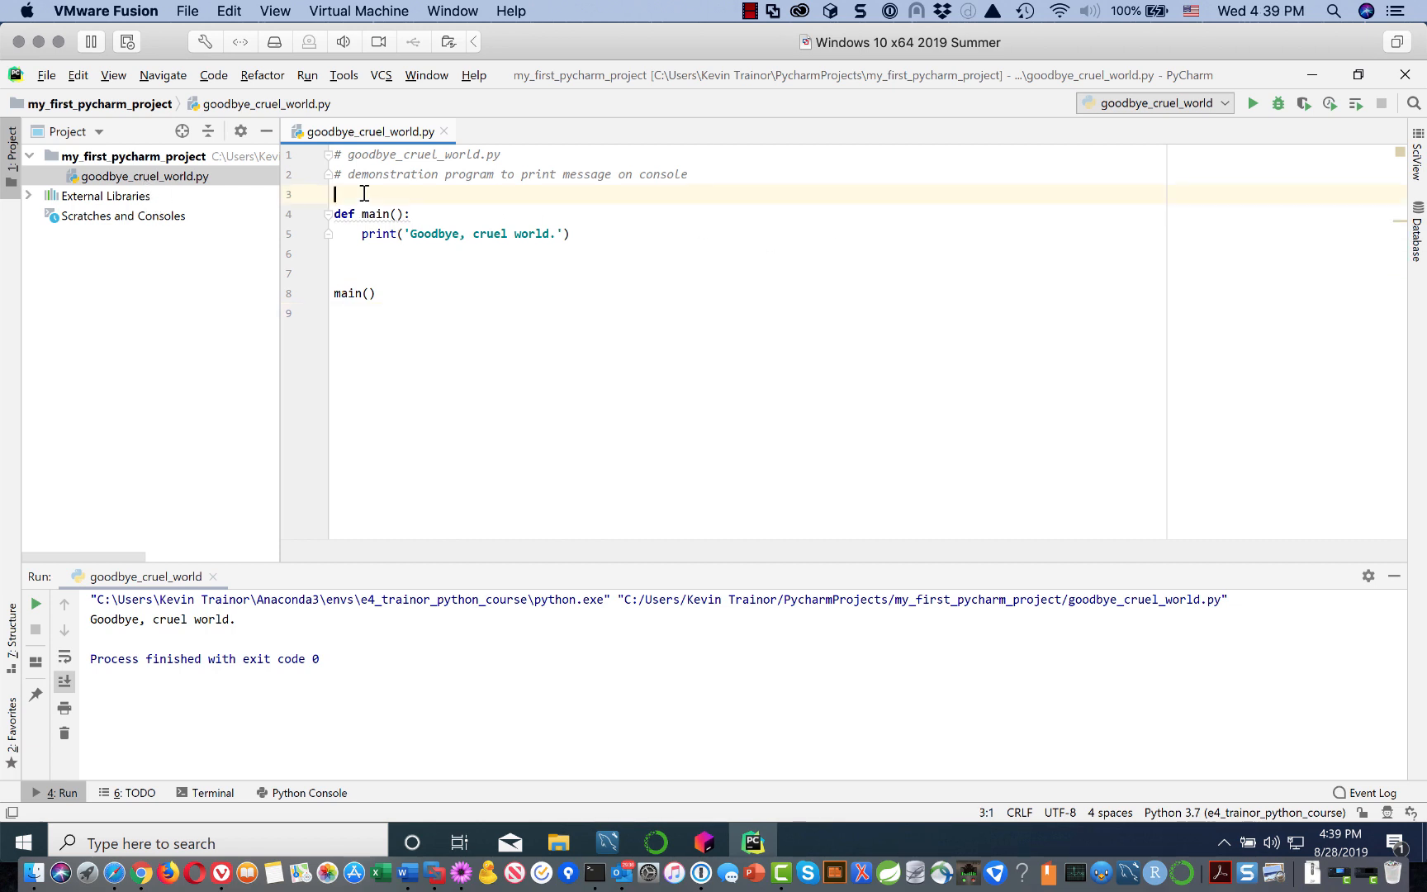
pyautogui.press('Return')
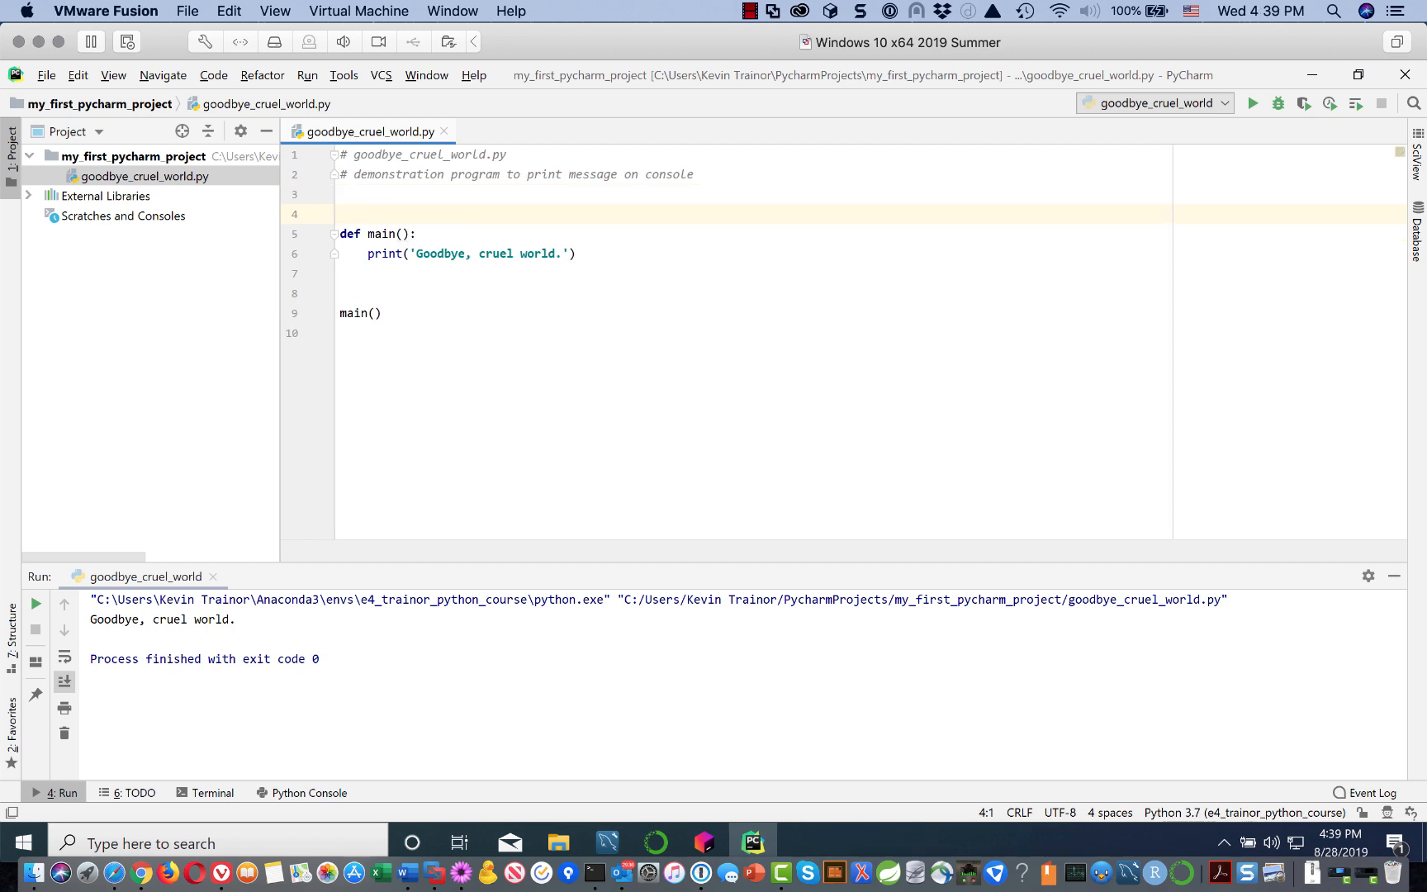
pyautogui.click(344, 293)
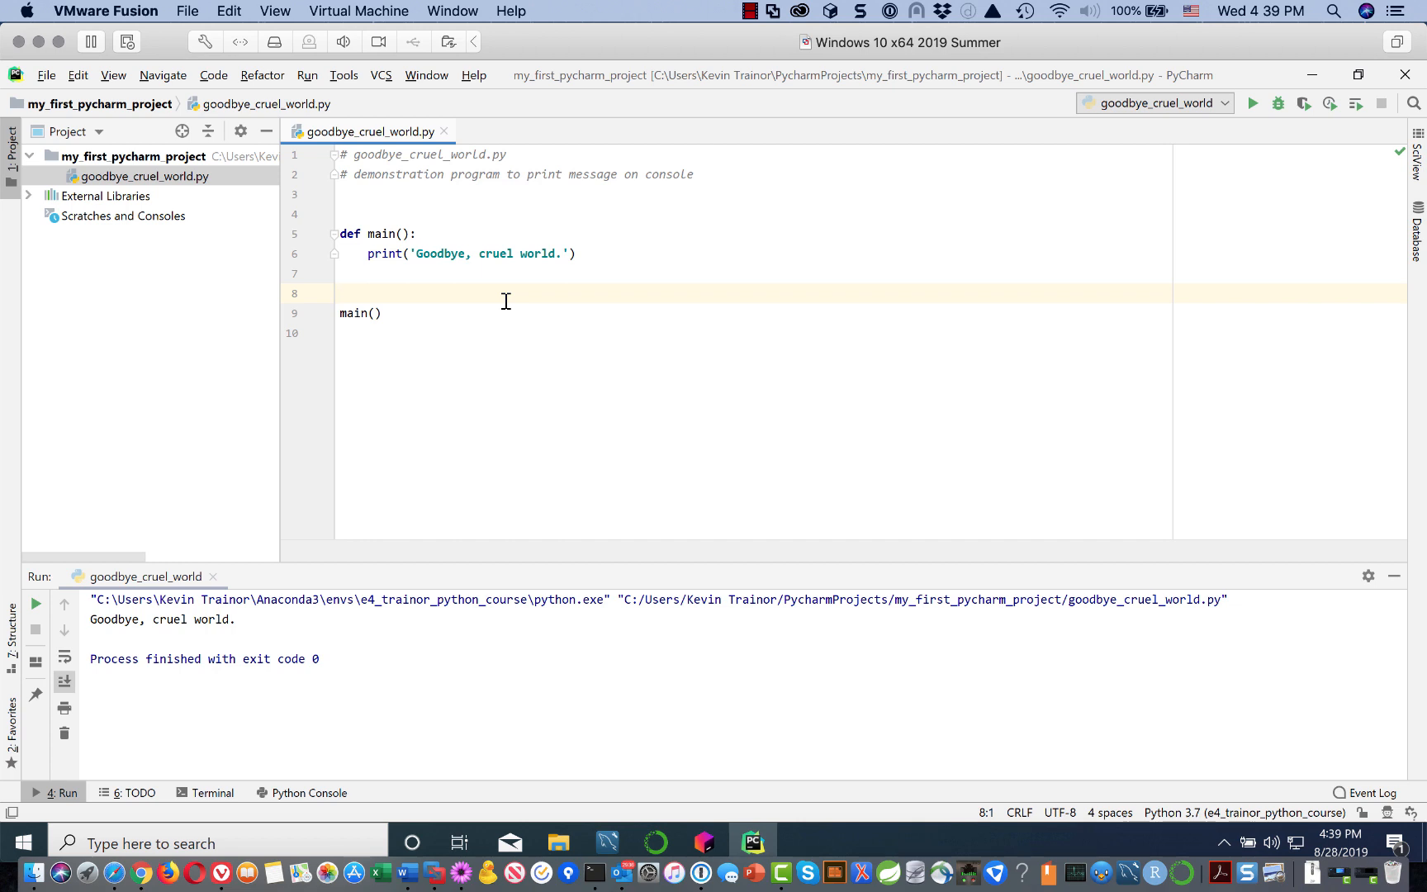
pyautogui.press('Return')
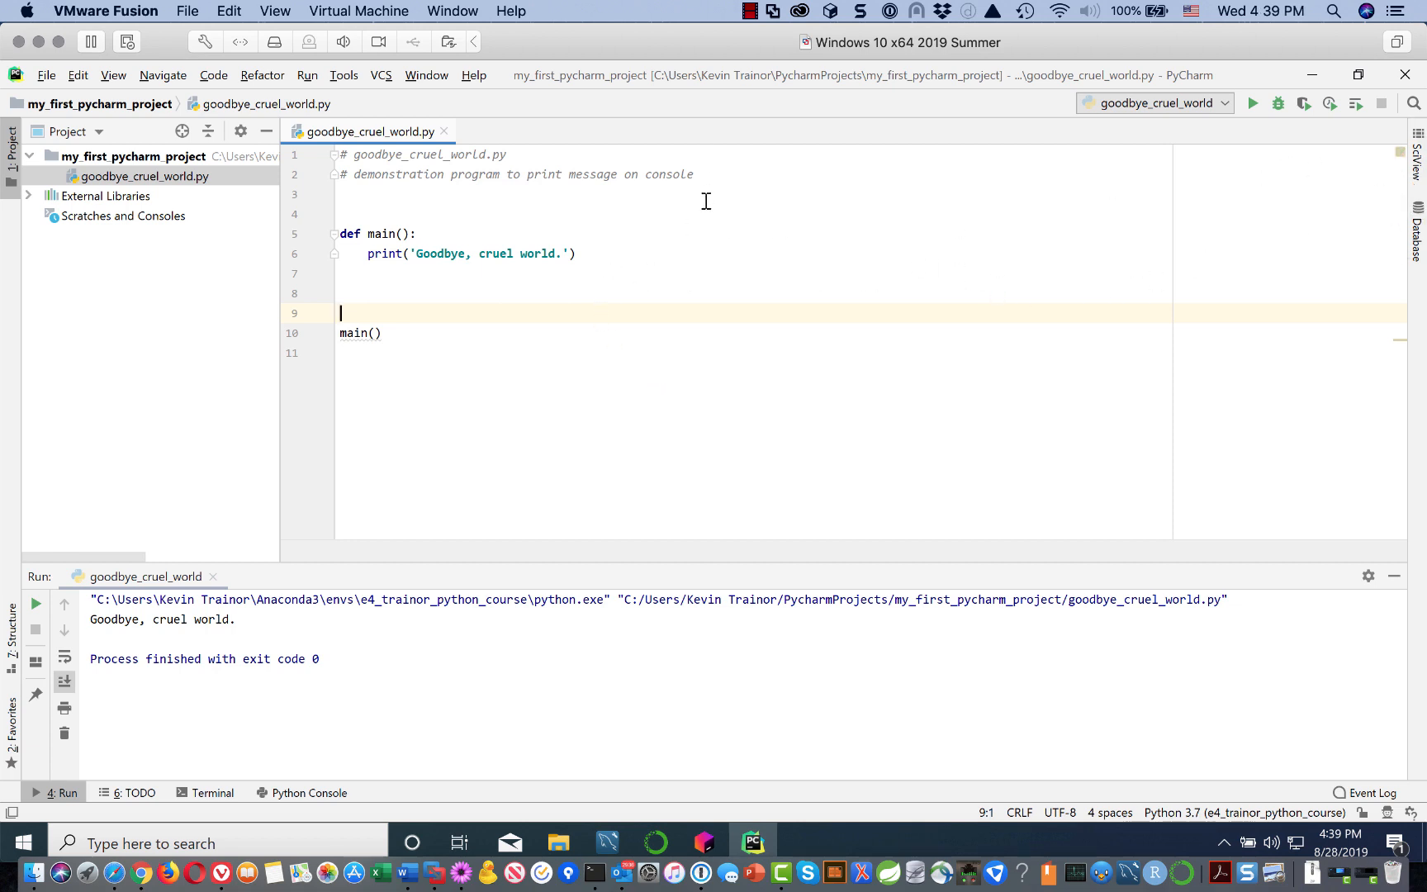
# Step: Remove the extra blank line before the main() call and the trailing empty line 10
pyautogui.click(699, 238)
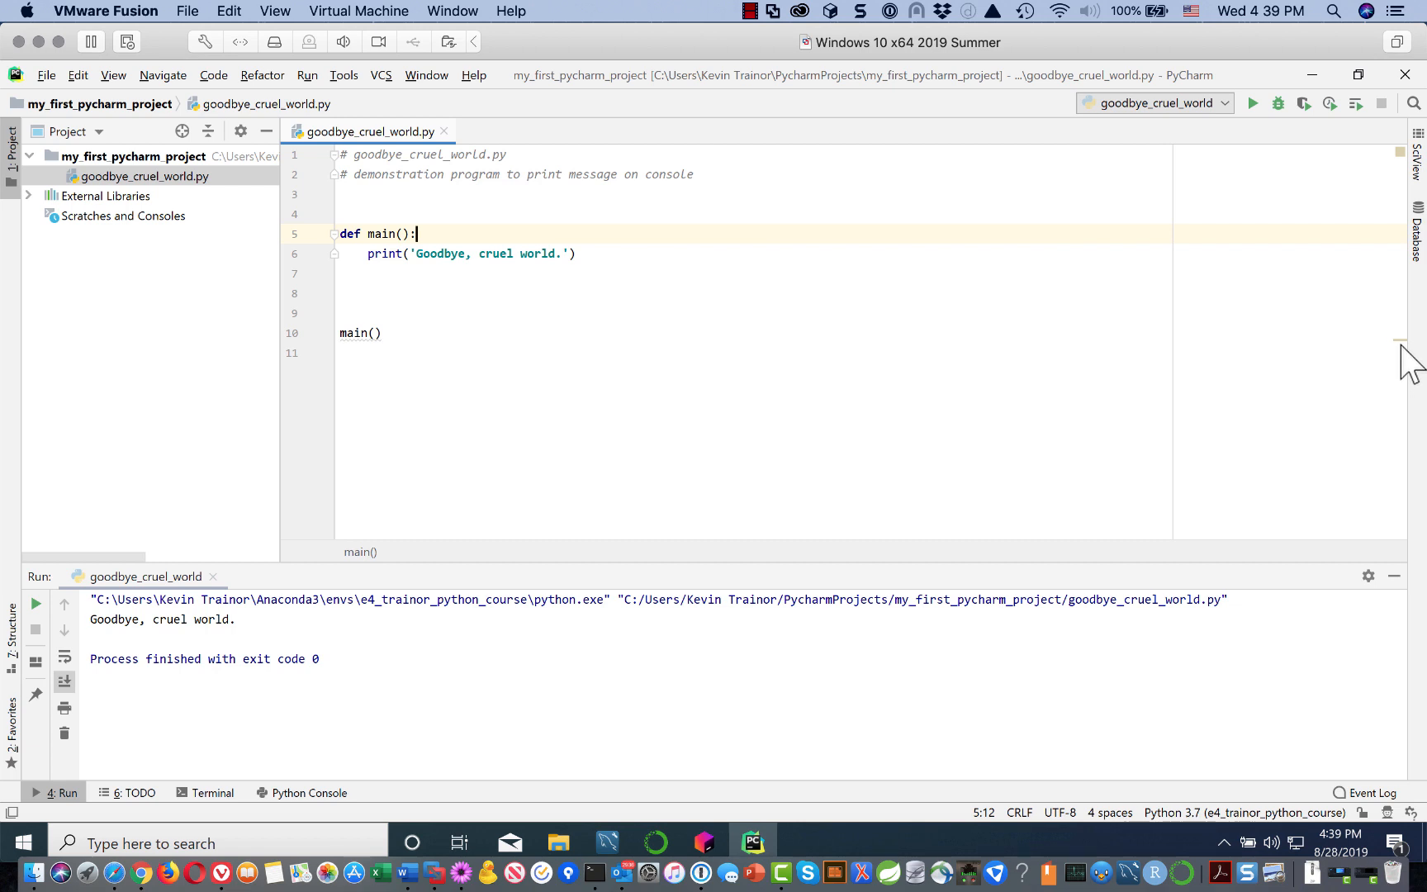
pyautogui.moveTo(1390, 340)
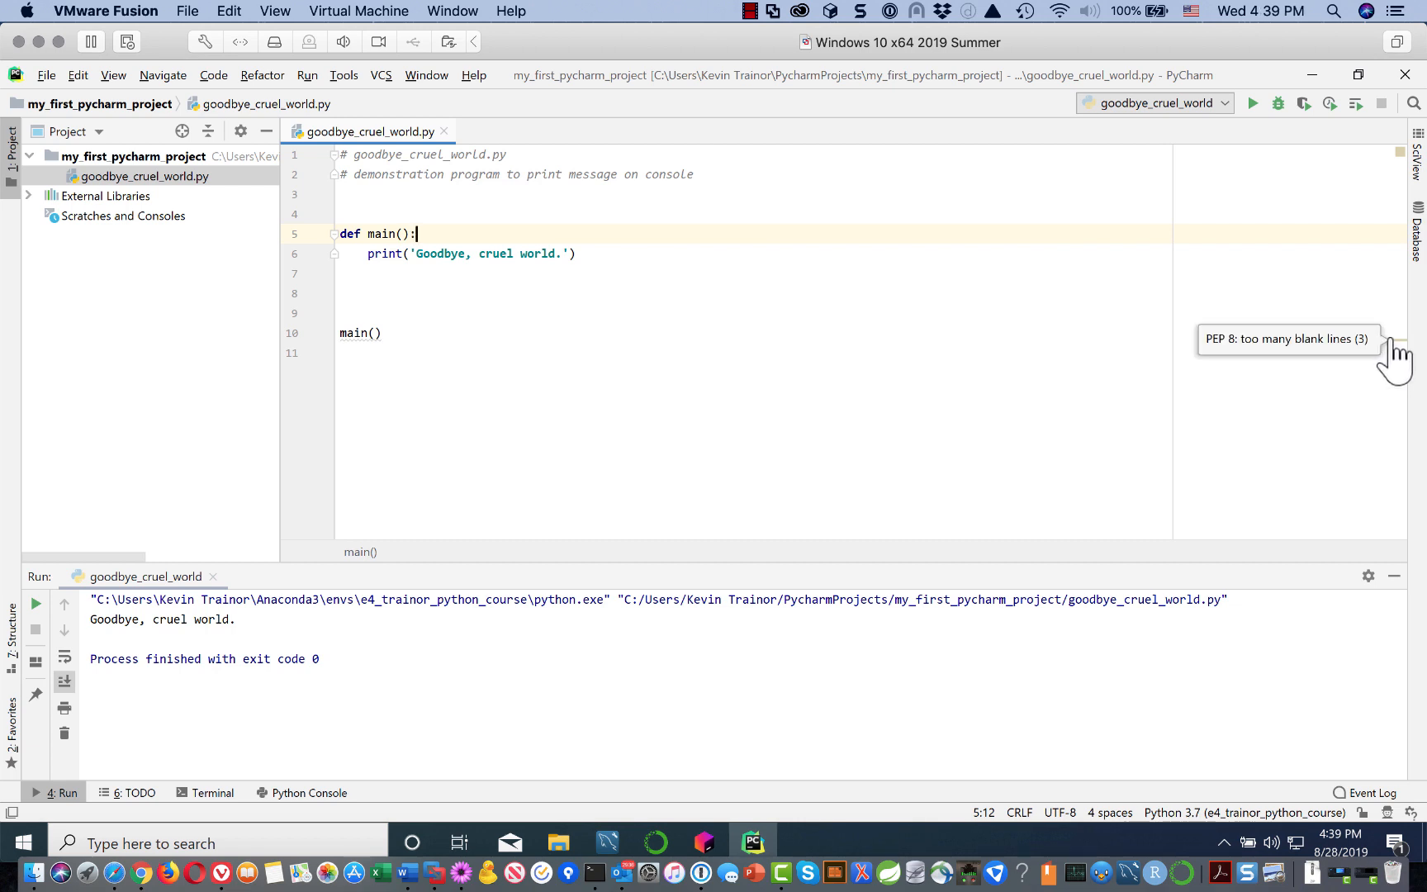
pyautogui.click(376, 300)
pyautogui.press('BackSpace')
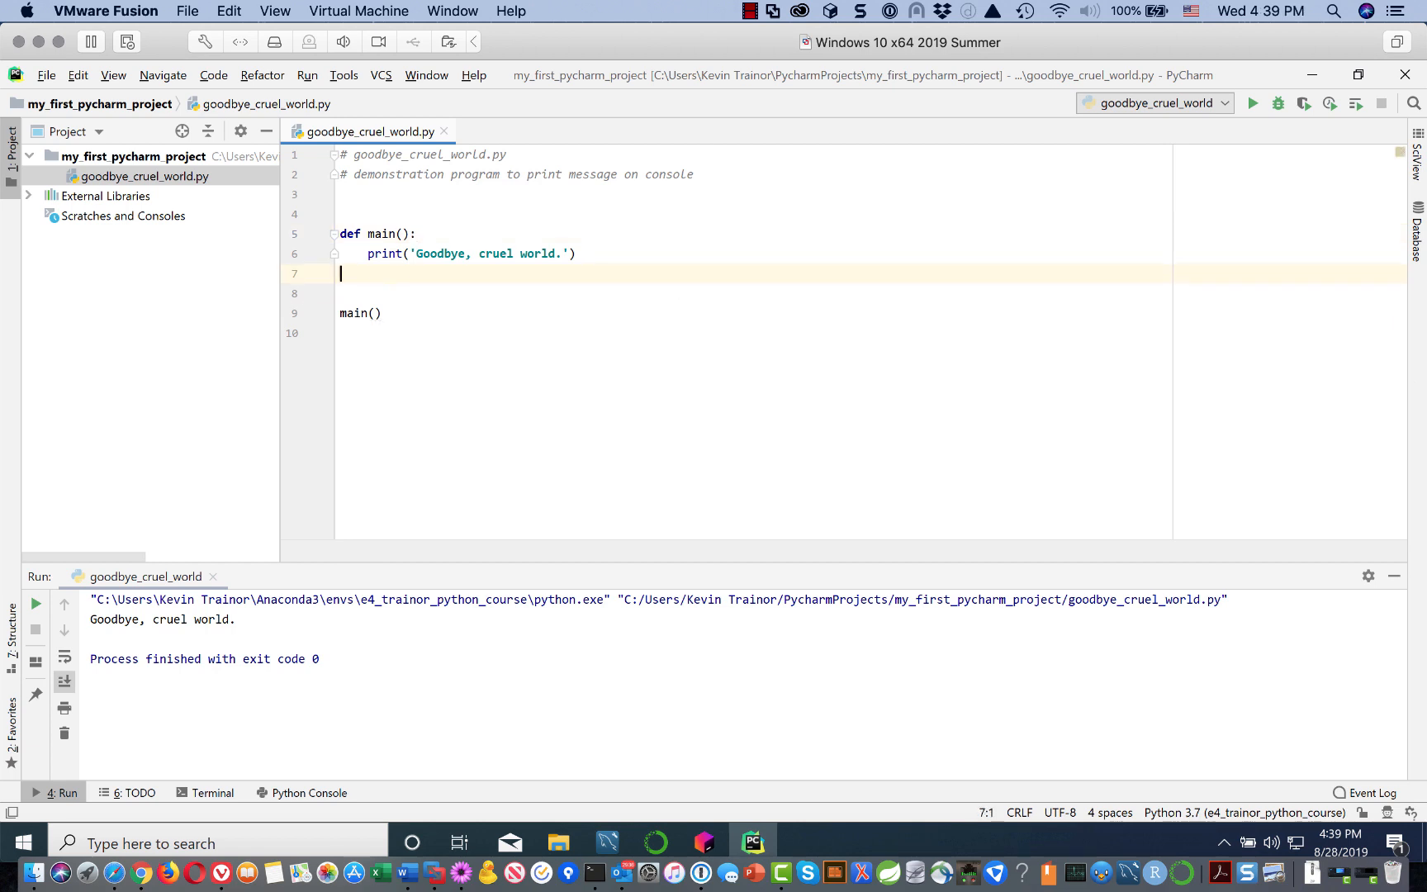
pyautogui.click(350, 330)
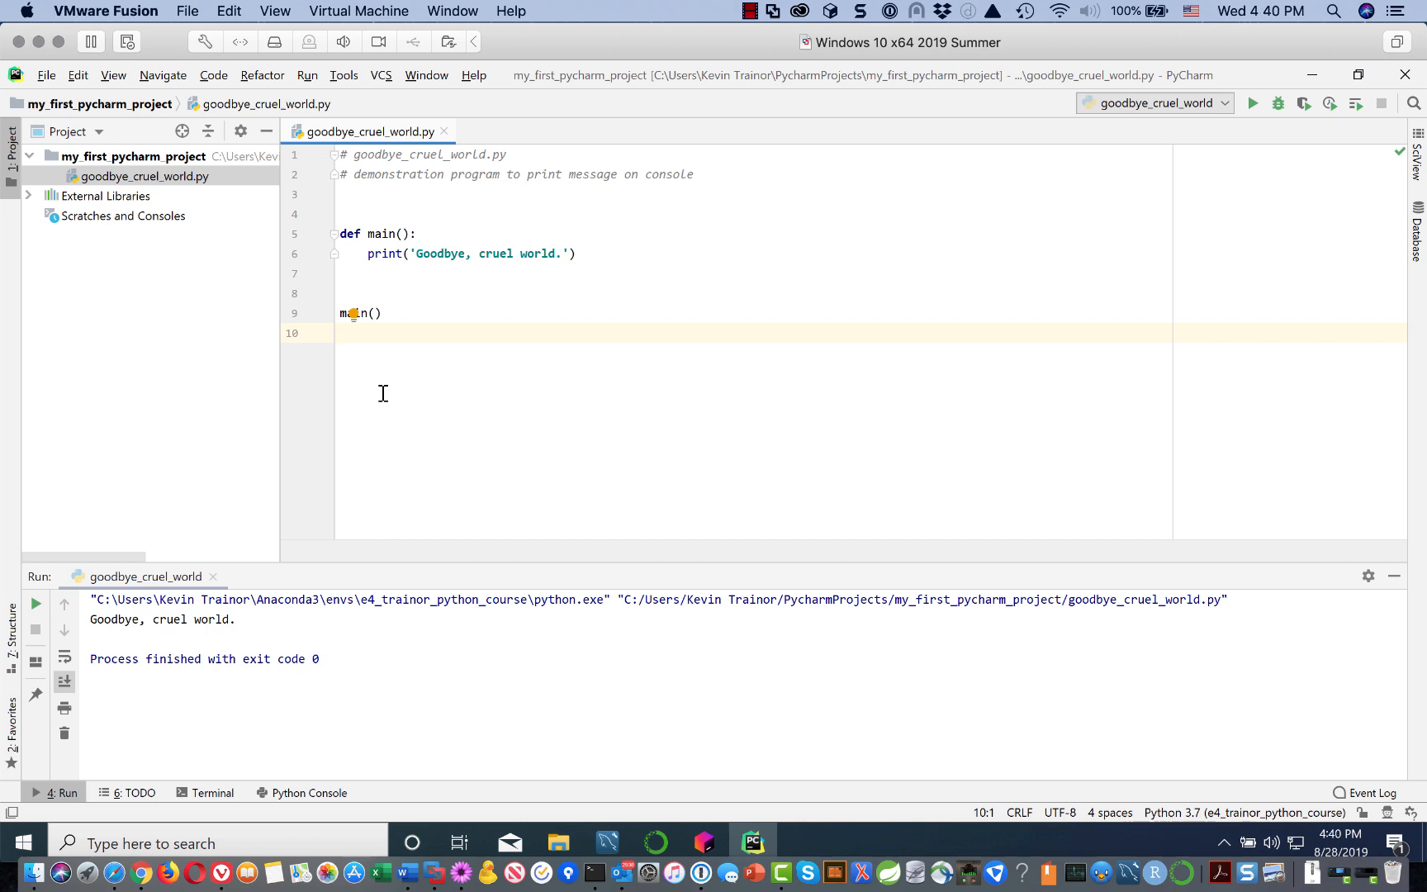
pyautogui.press('BackSpace')
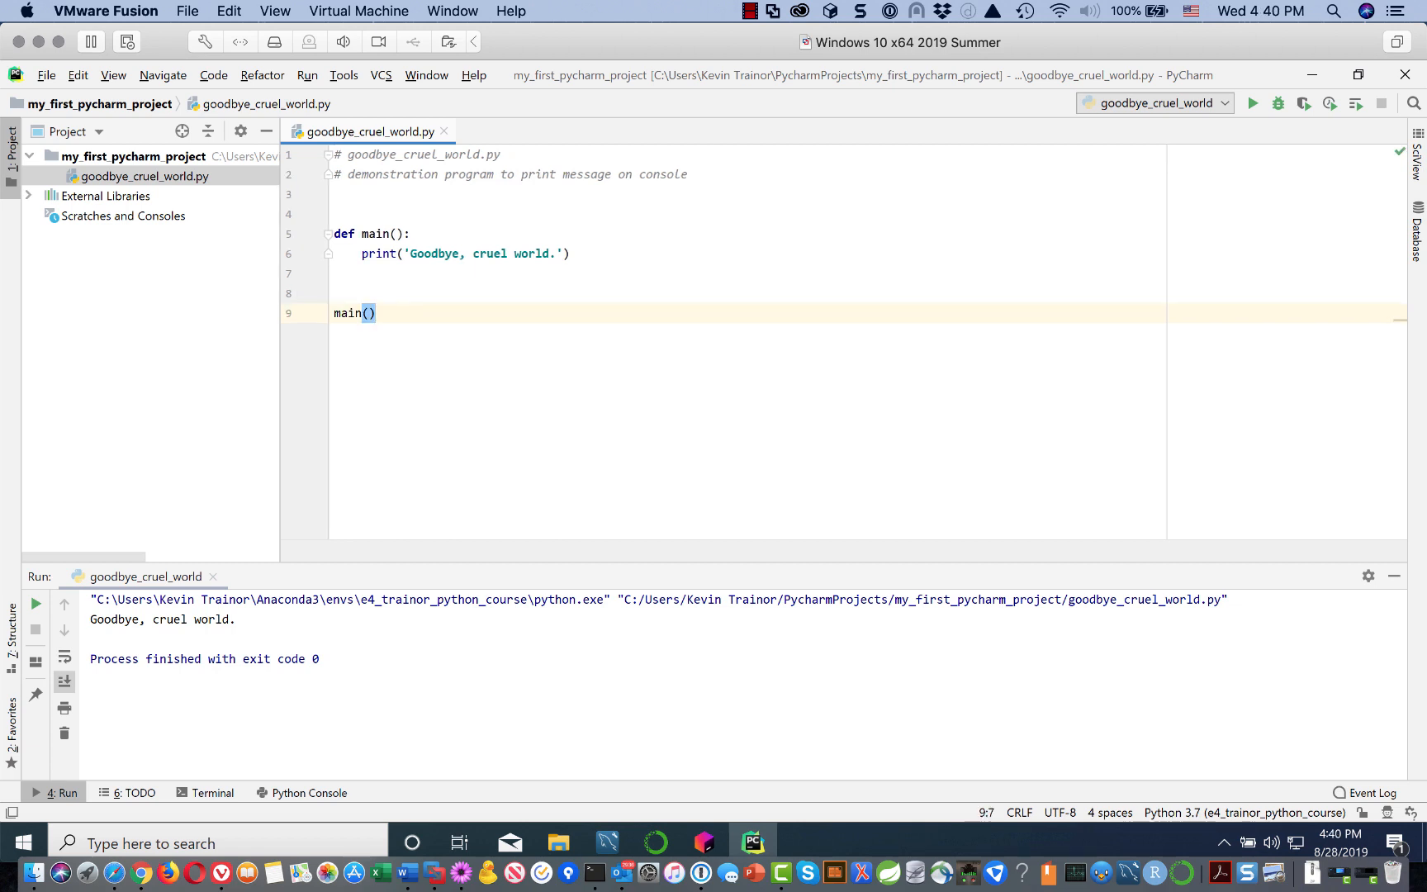
# Step: Add a final newline after main() so the file ends with an empty line 10 and passes PEP 8
pyautogui.click(762, 270)
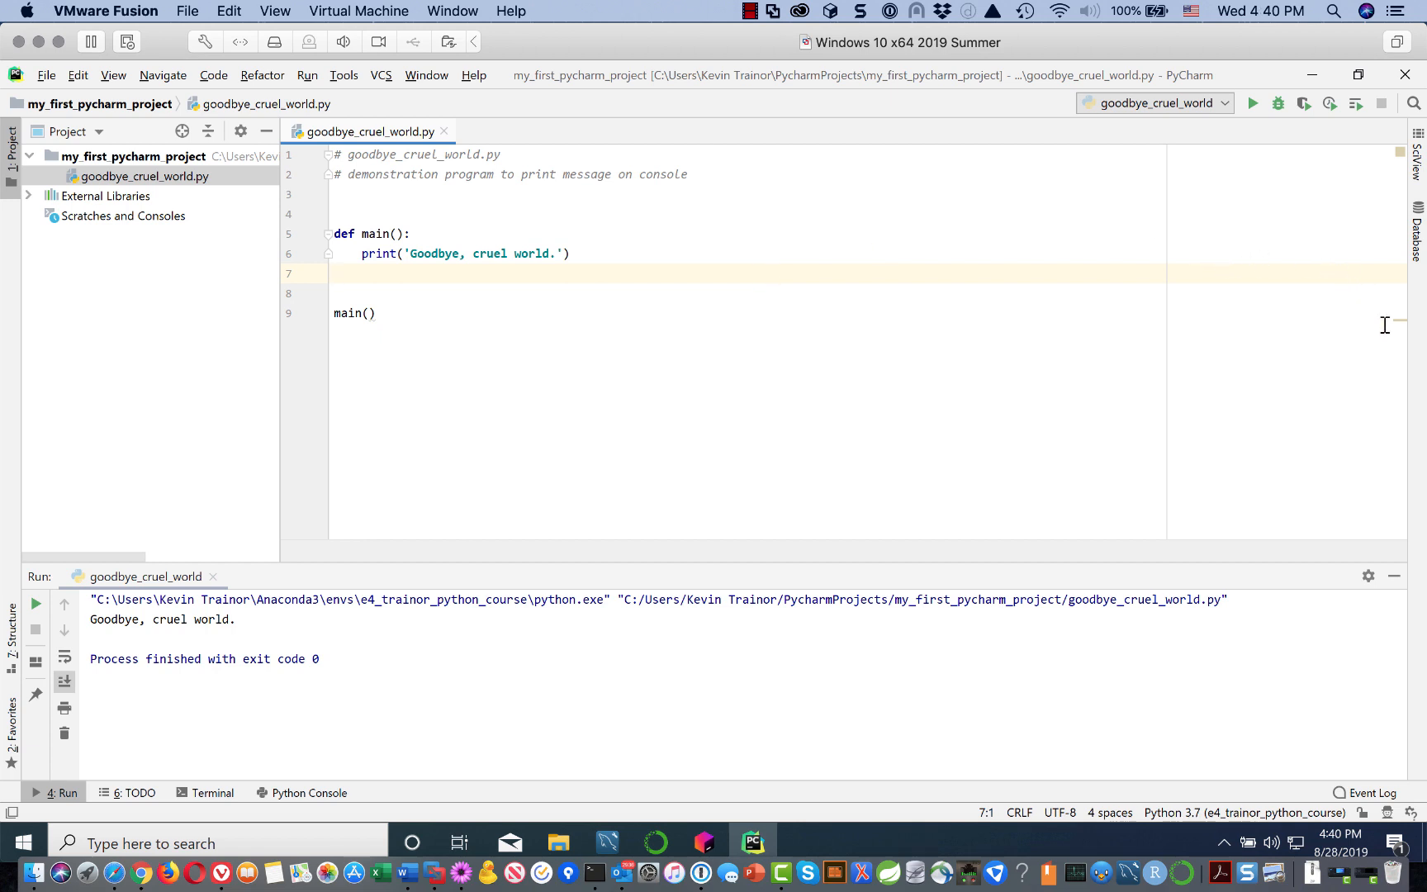
pyautogui.moveTo(1385, 320)
pyautogui.click(381, 314)
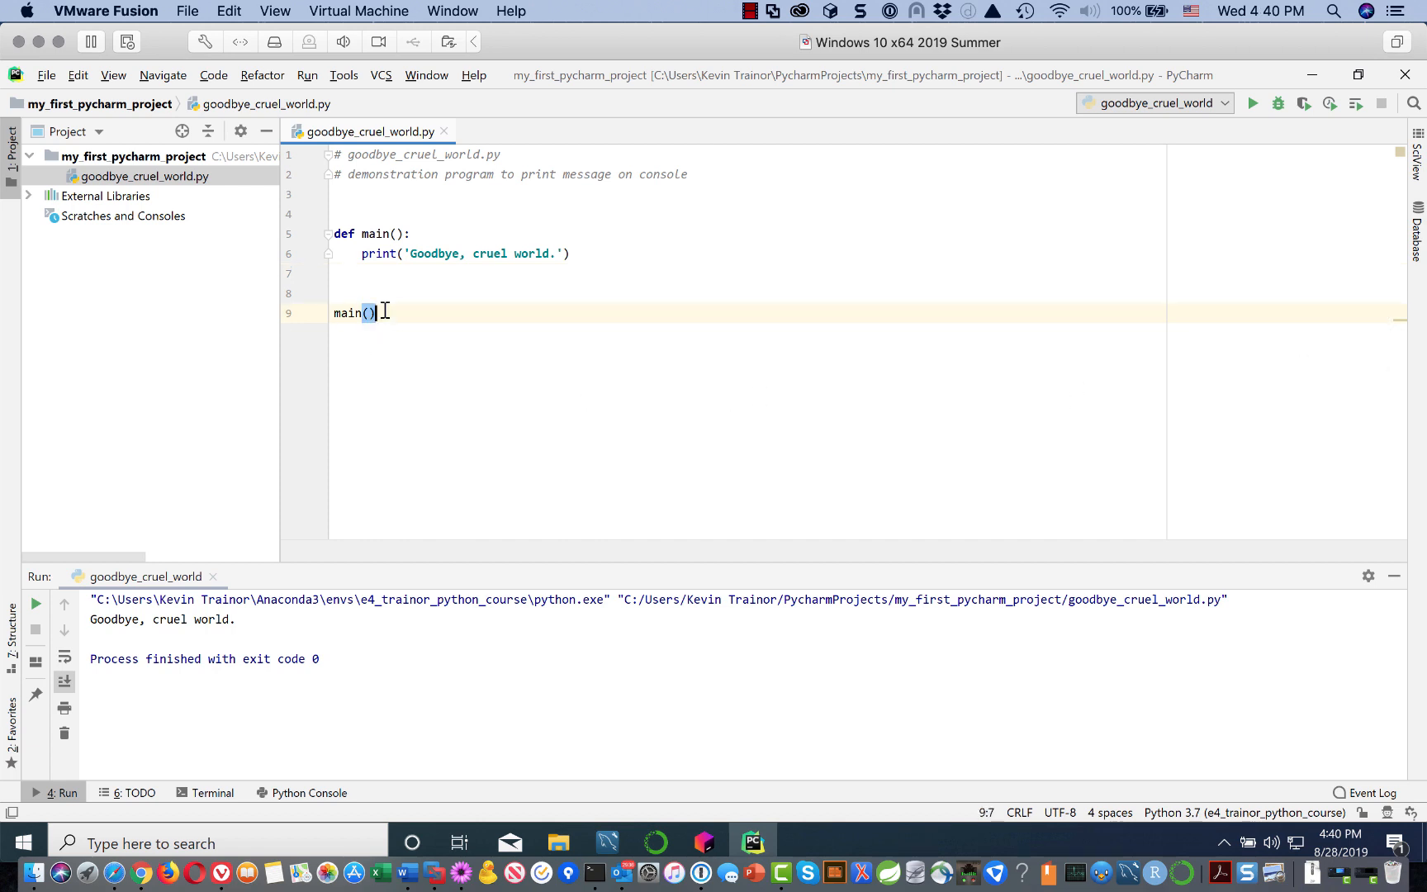
pyautogui.press('Return')
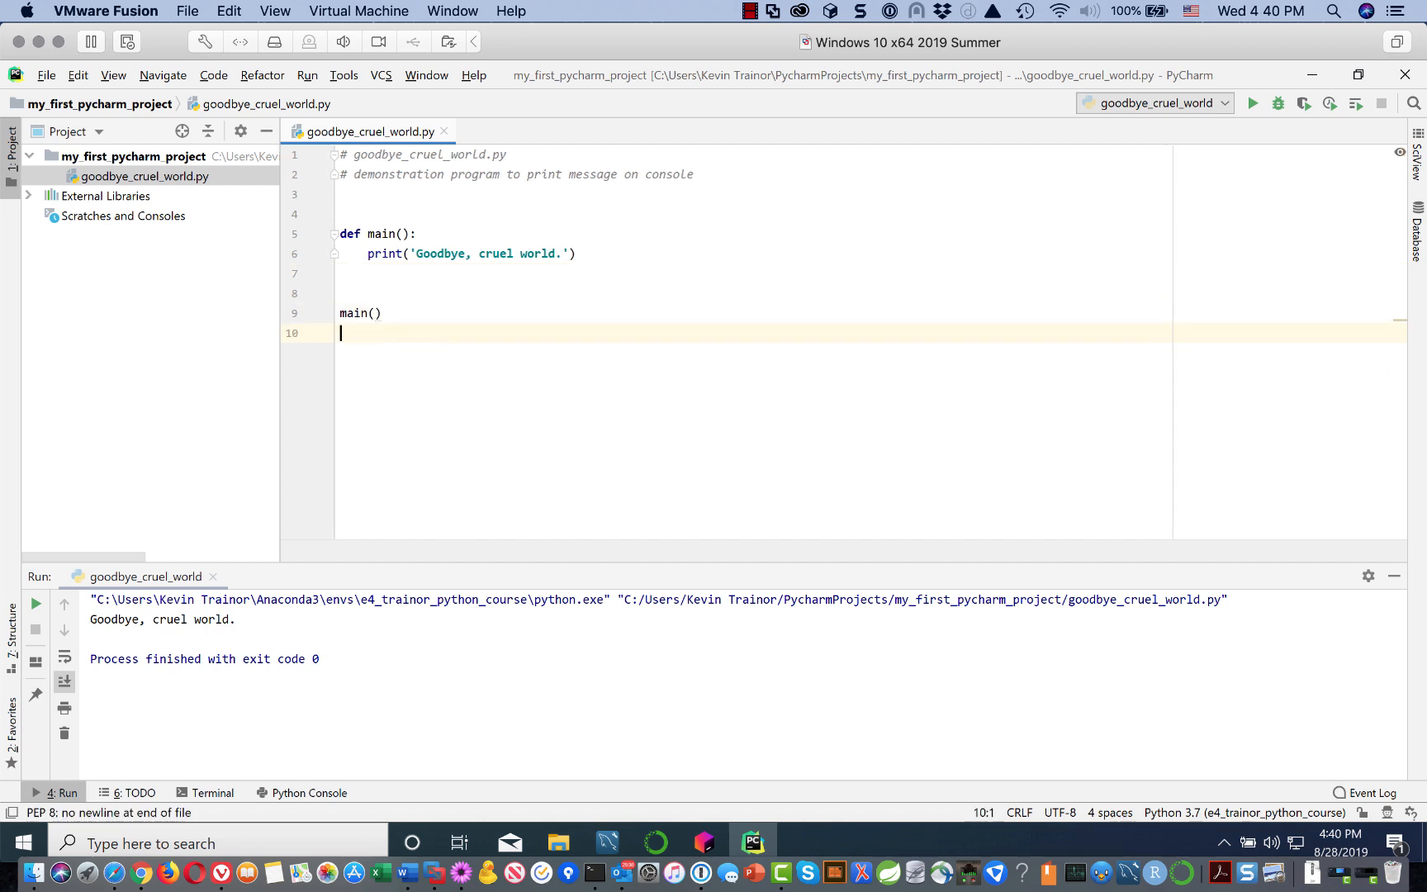
pyautogui.click(465, 256)
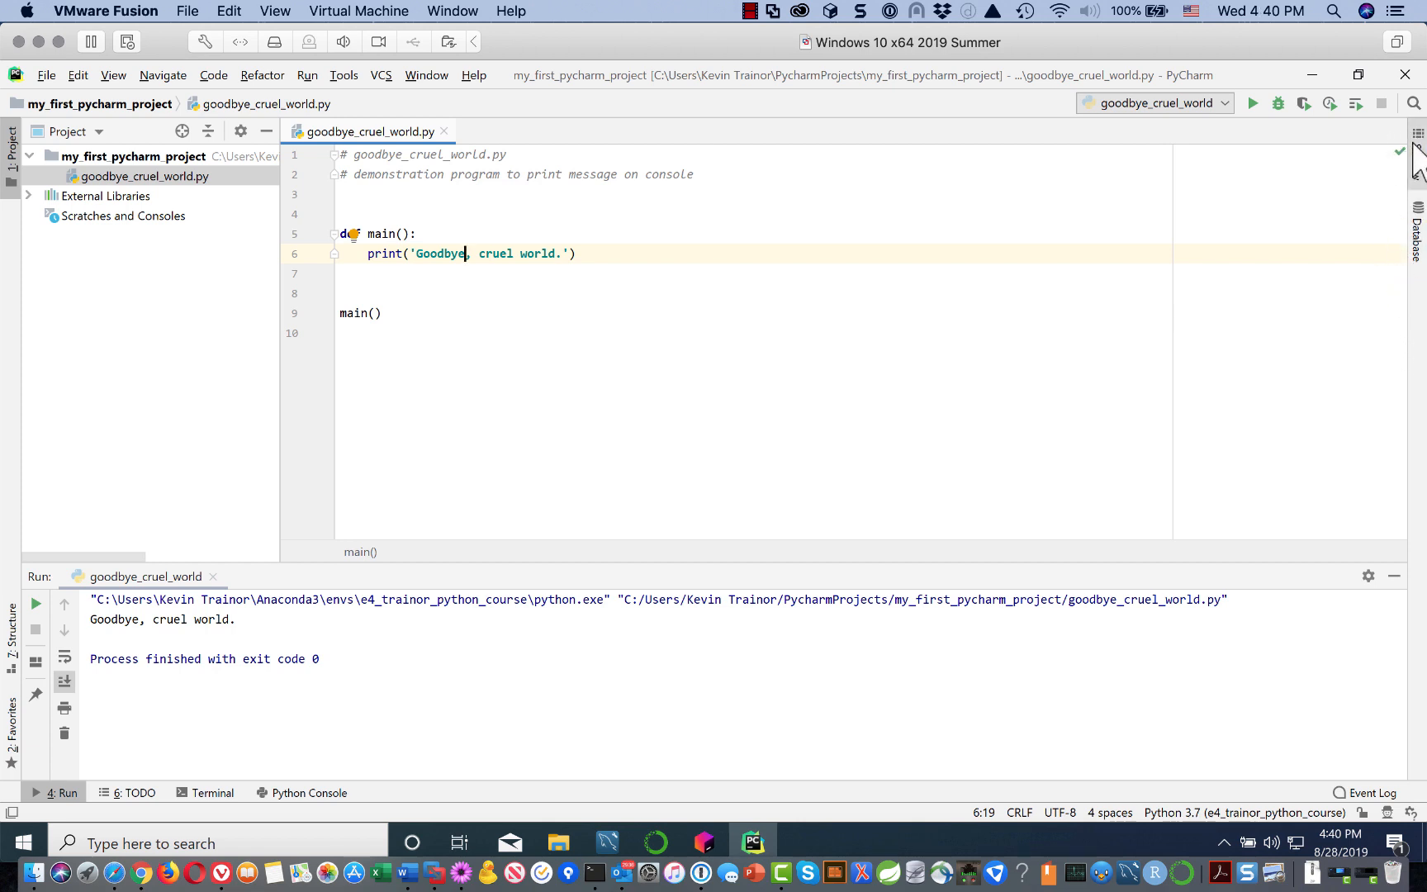
pyautogui.click(602, 272)
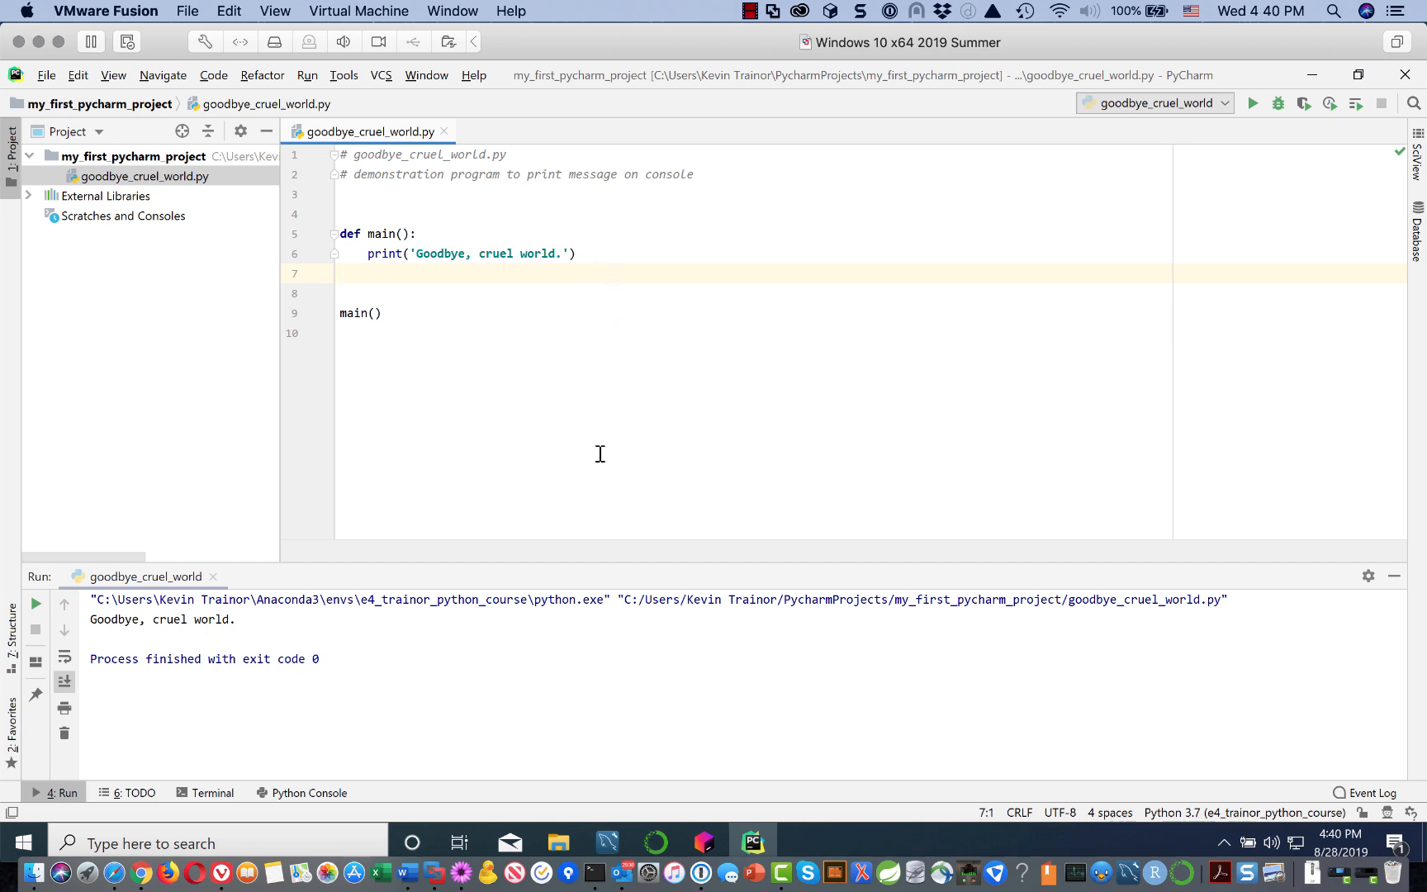
# Step: Dismiss the editor context menu and rerun goodbye_cruel_world from the Run tool window
pyautogui.click(706, 377)
pyautogui.rightClick(705, 378)
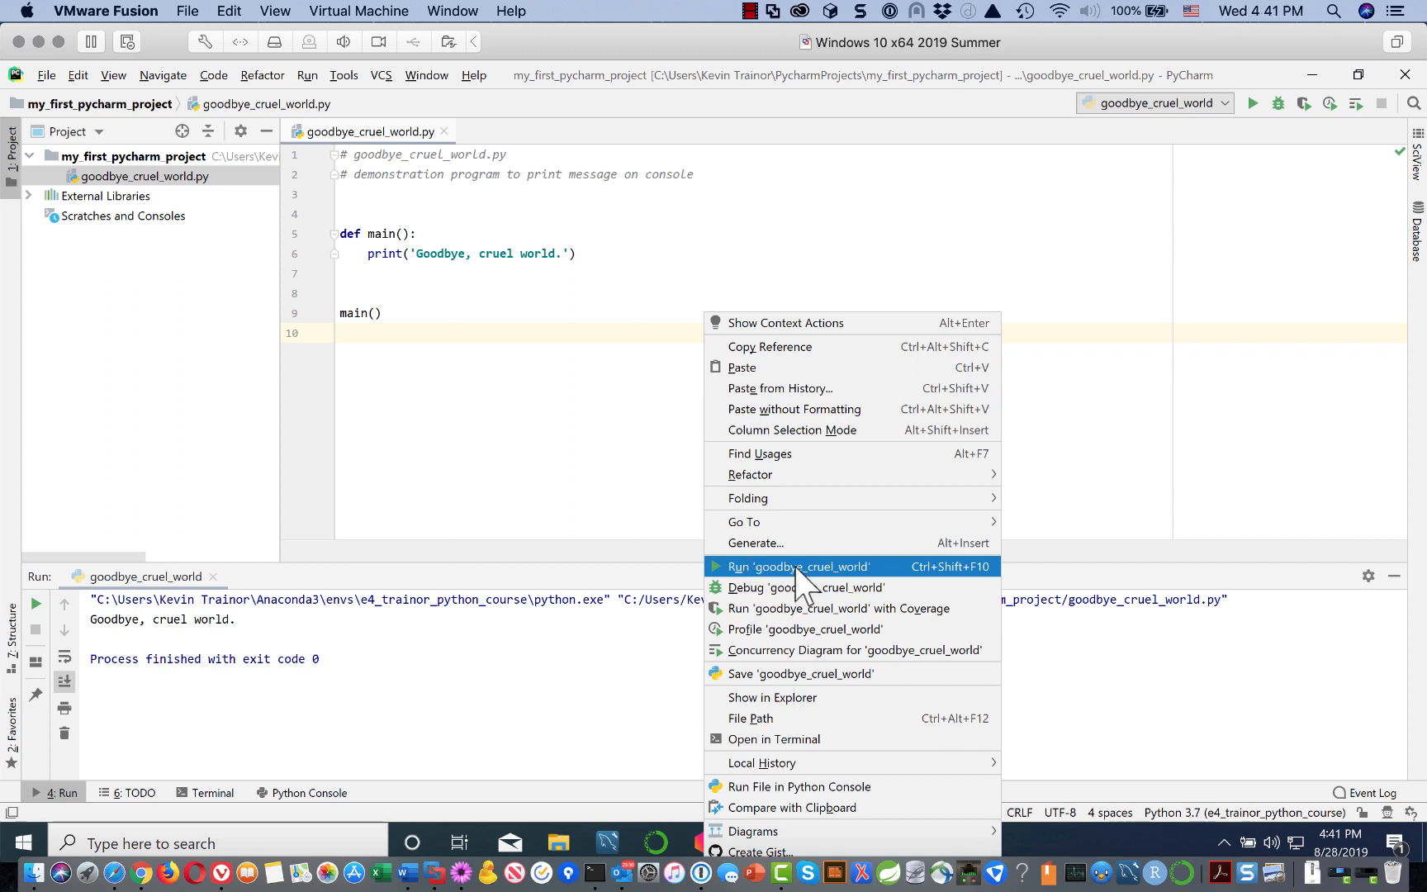
pyautogui.click(754, 569)
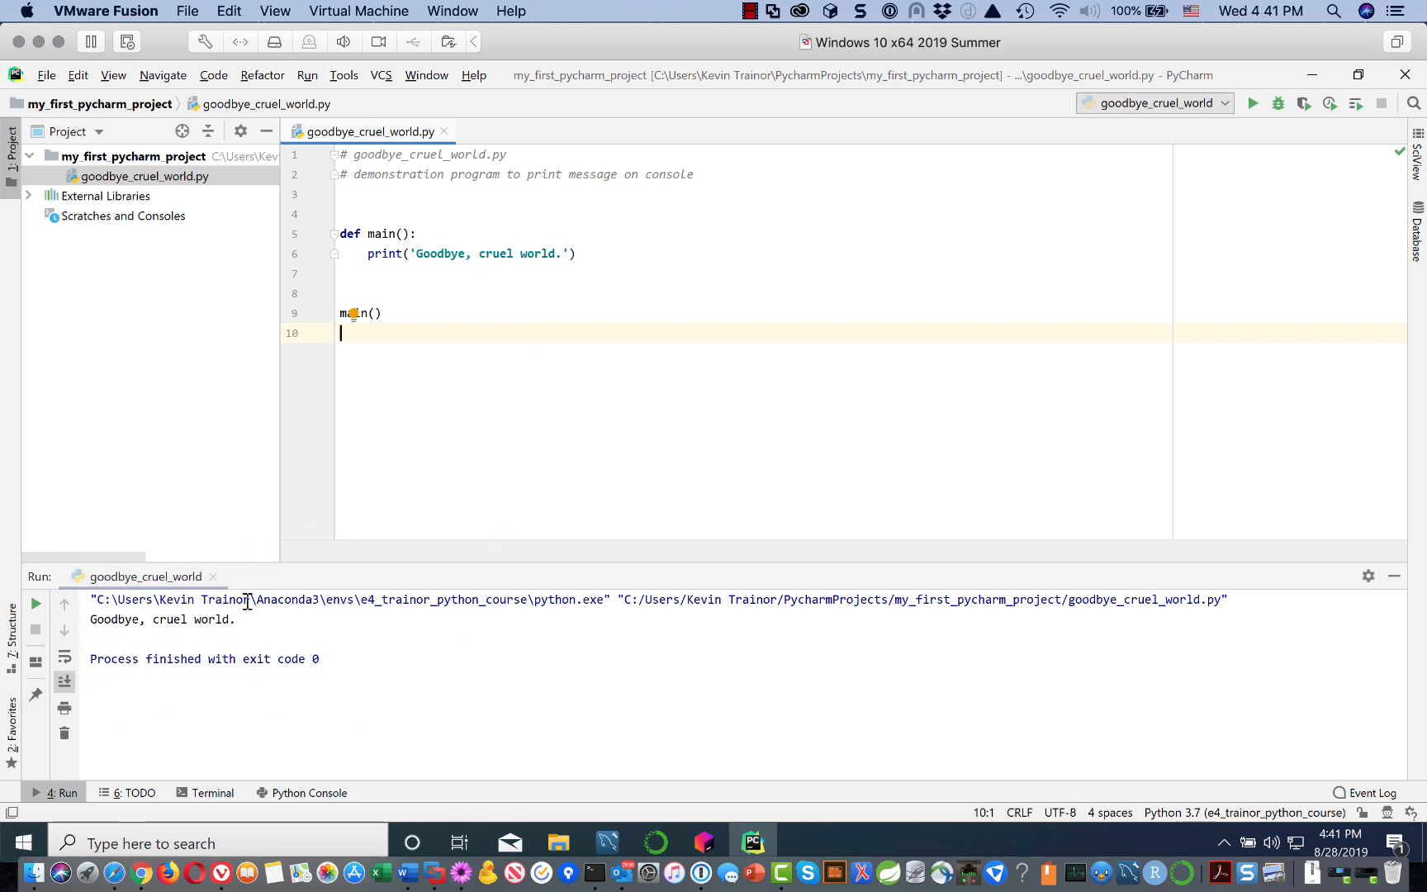
pyautogui.click(36, 602)
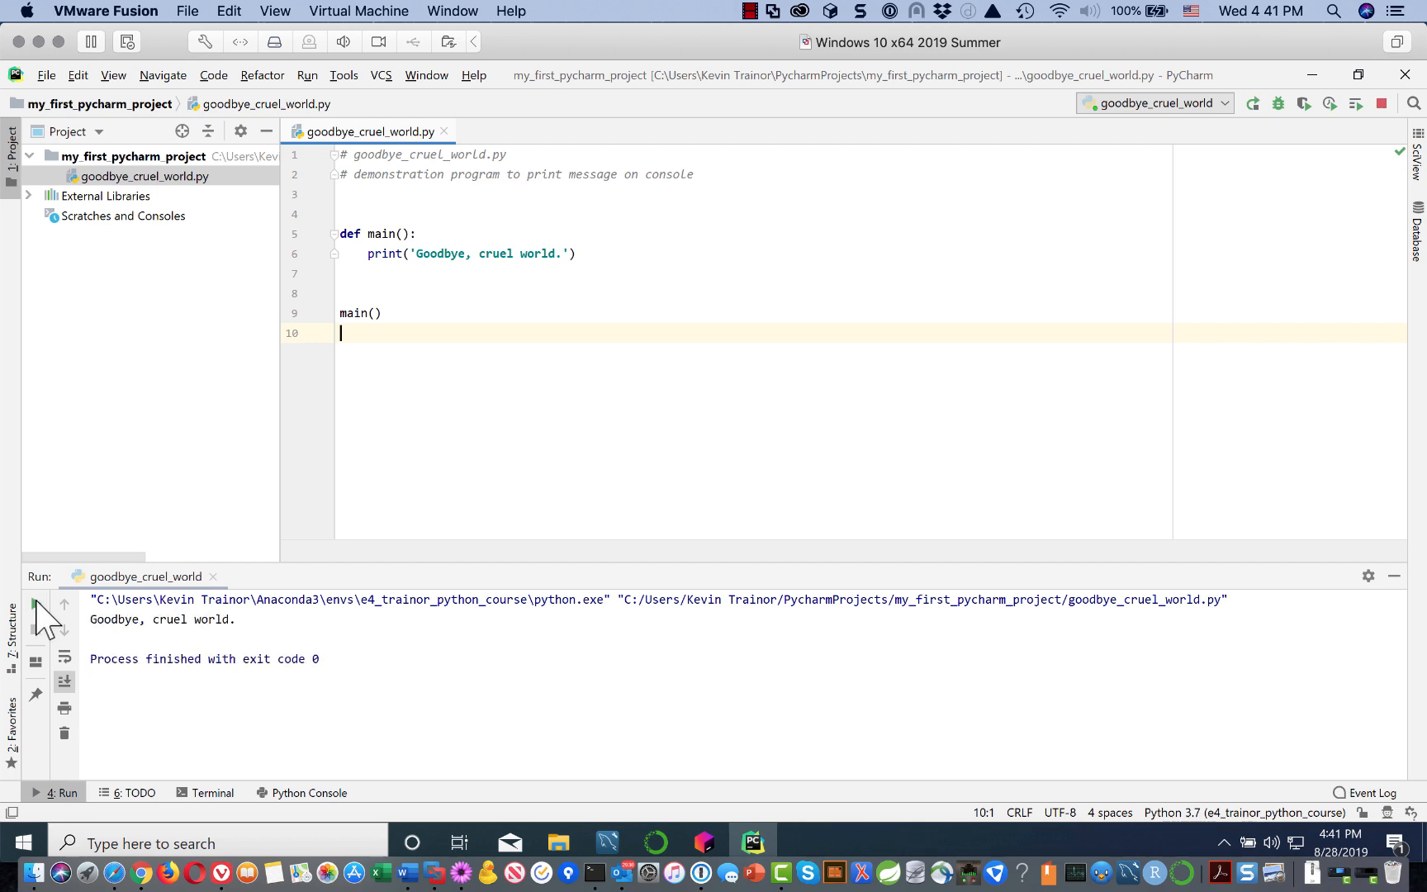
pyautogui.click(36, 603)
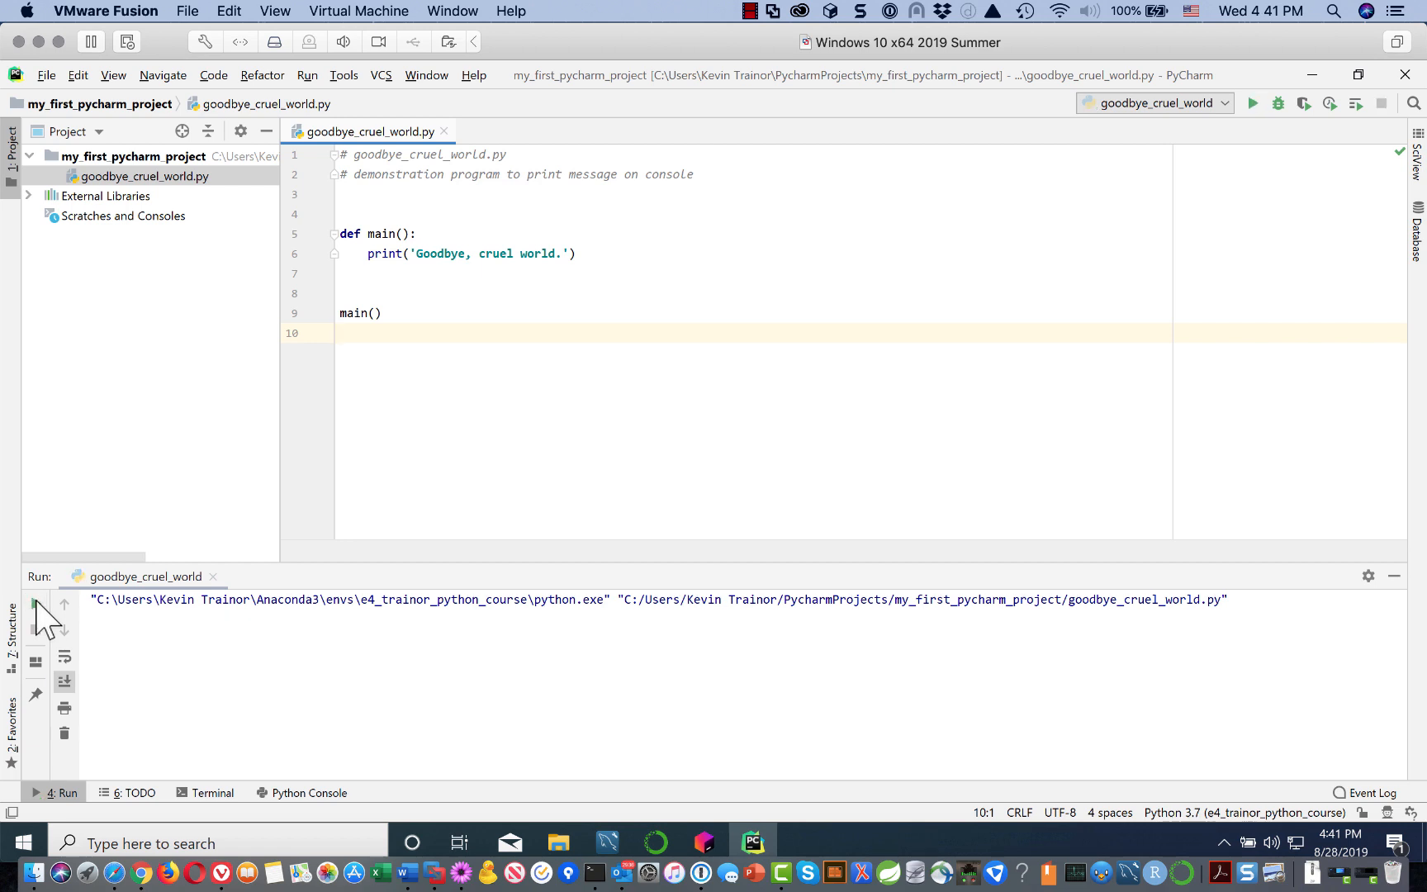
pyautogui.click(35, 604)
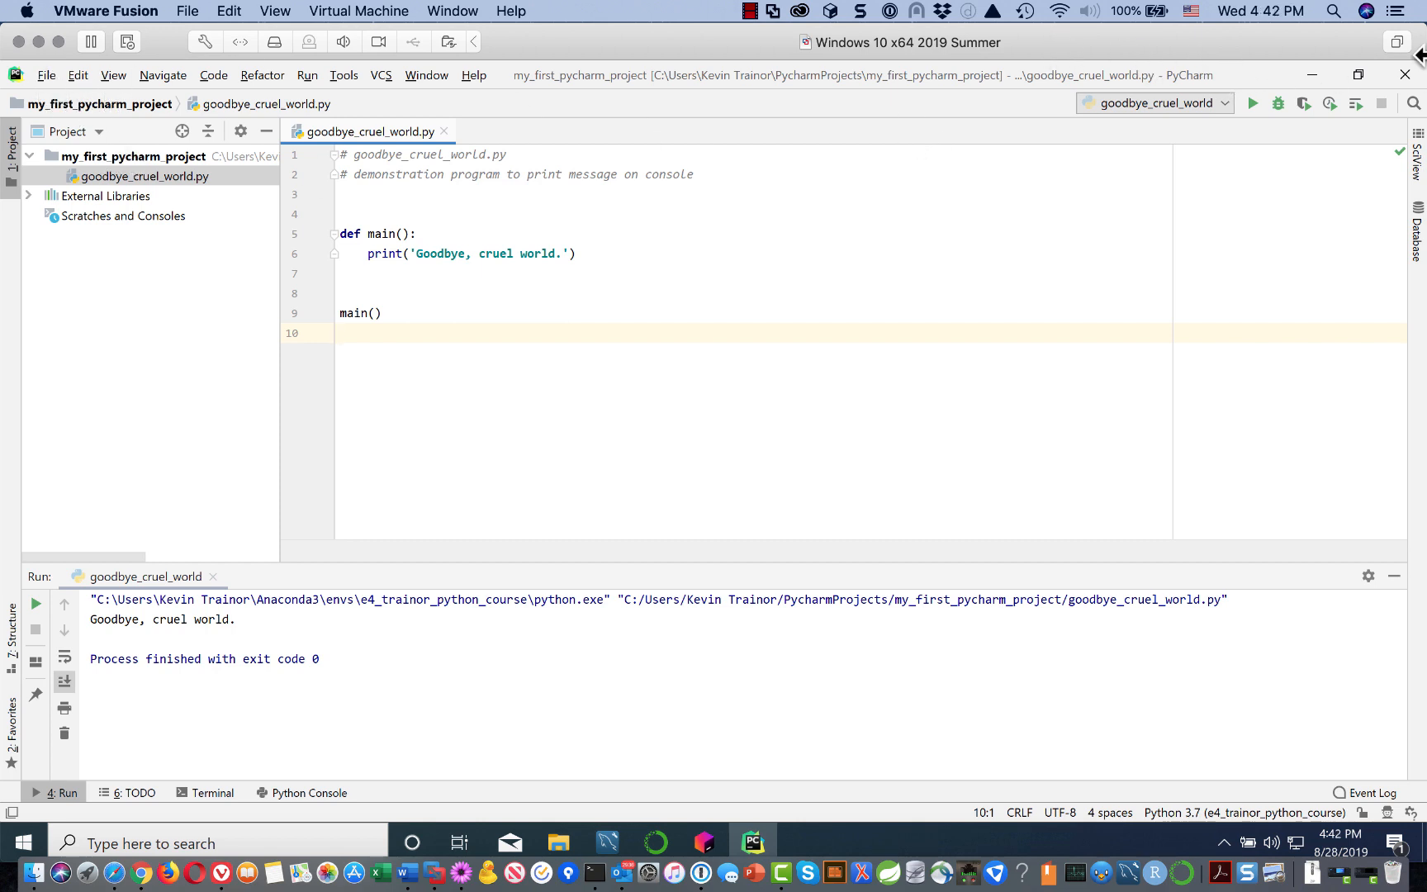
# Step: Close my_first_pycharm_project from the File menu to return to the Welcome screen
pyautogui.click(47, 75)
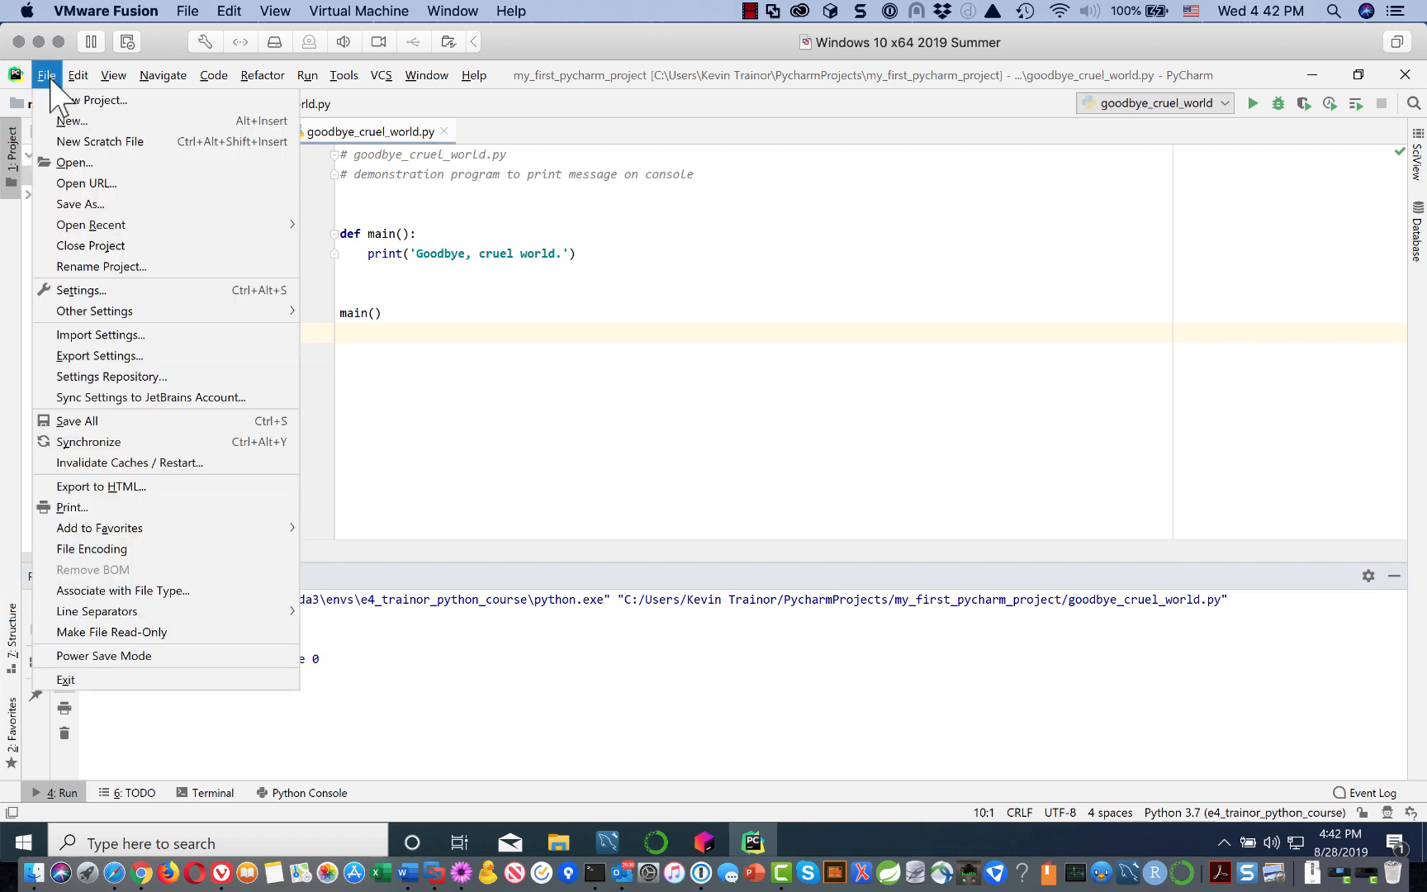
pyautogui.click(79, 247)
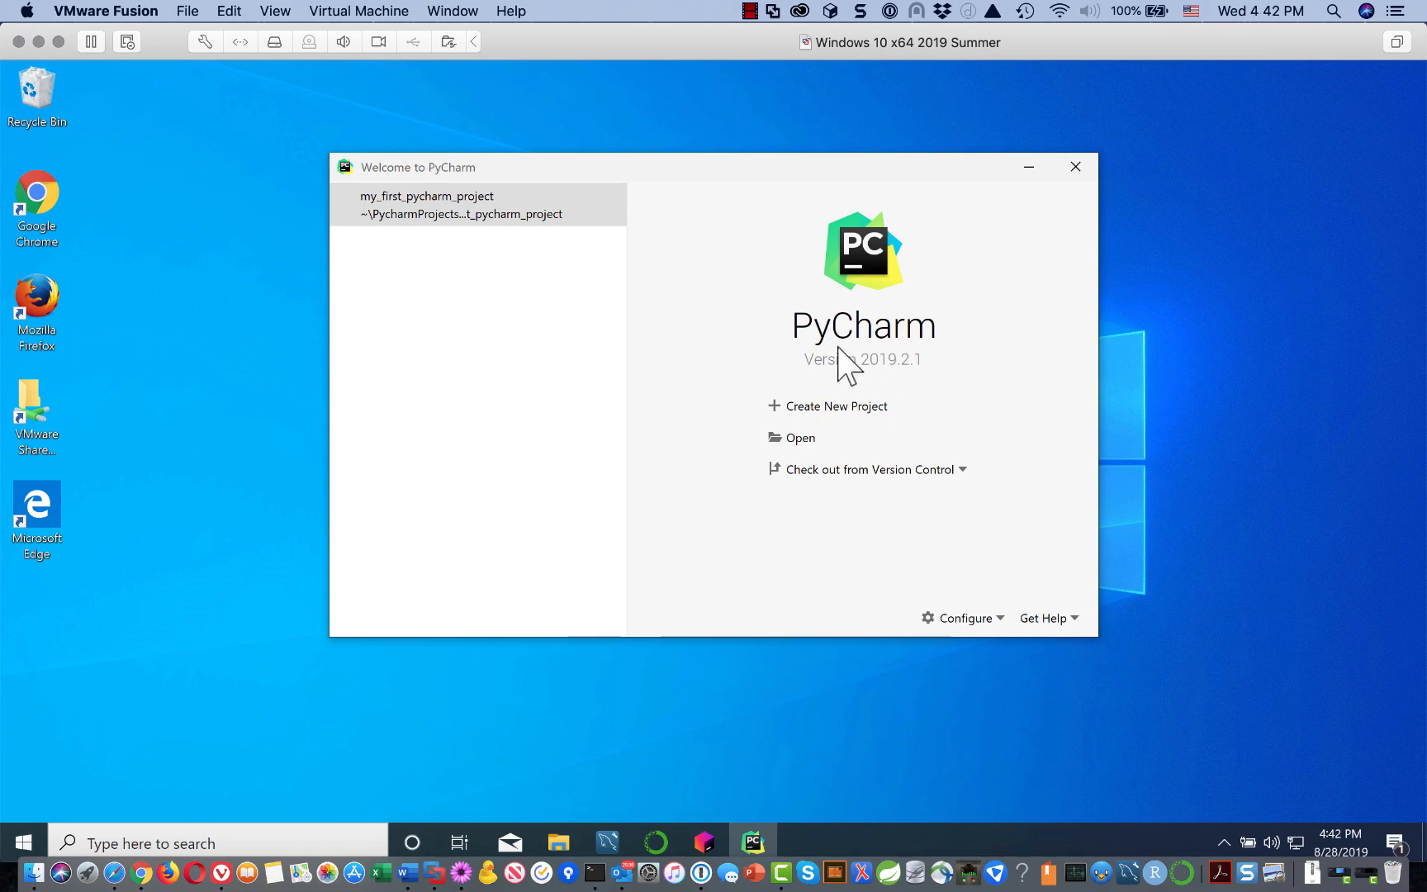
# Step: Start a new project from the Welcome screen with Django as its project type
pyautogui.click(873, 421)
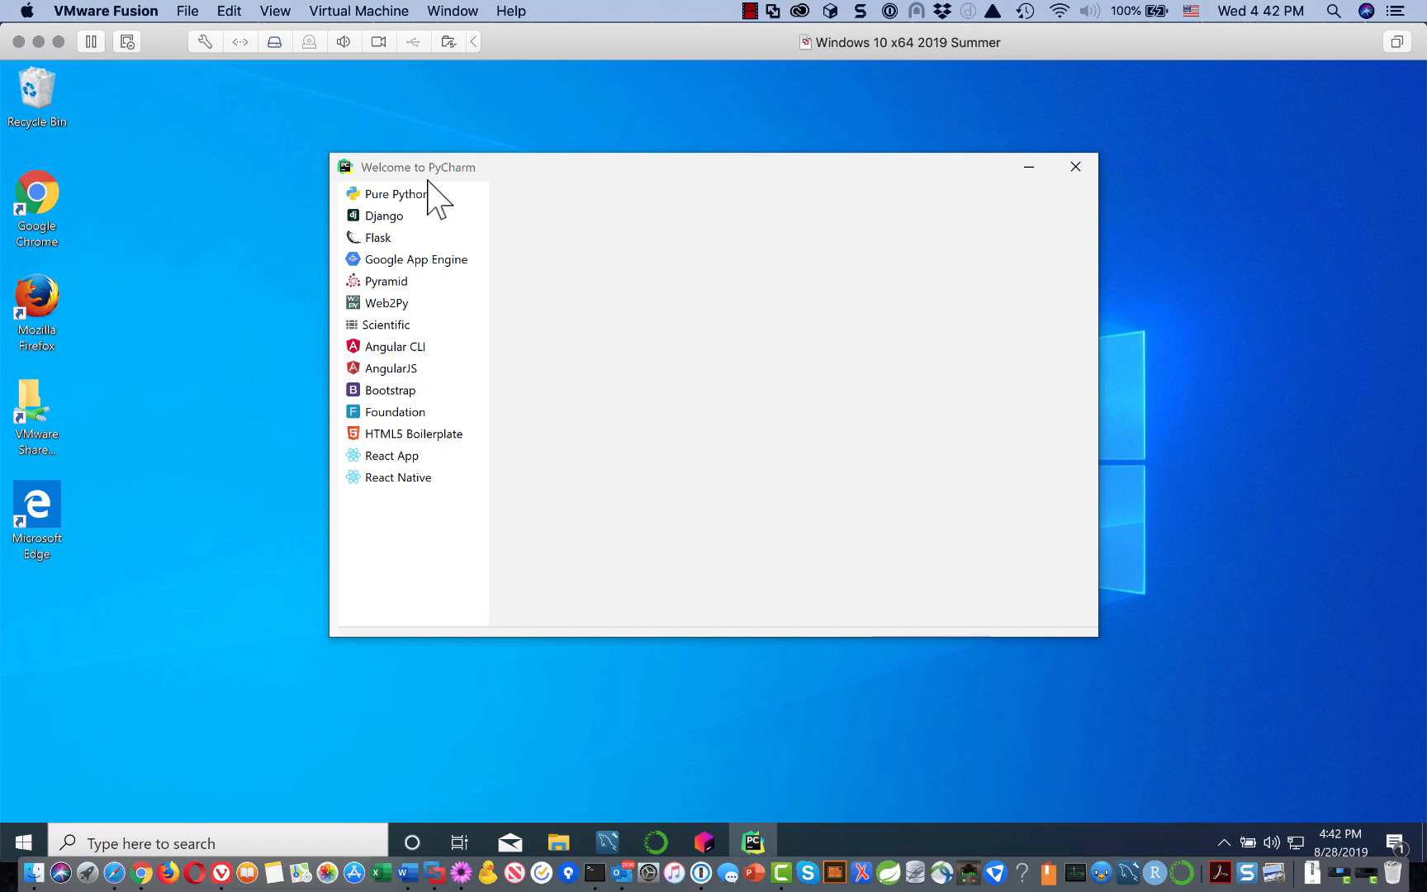
pyautogui.click(370, 218)
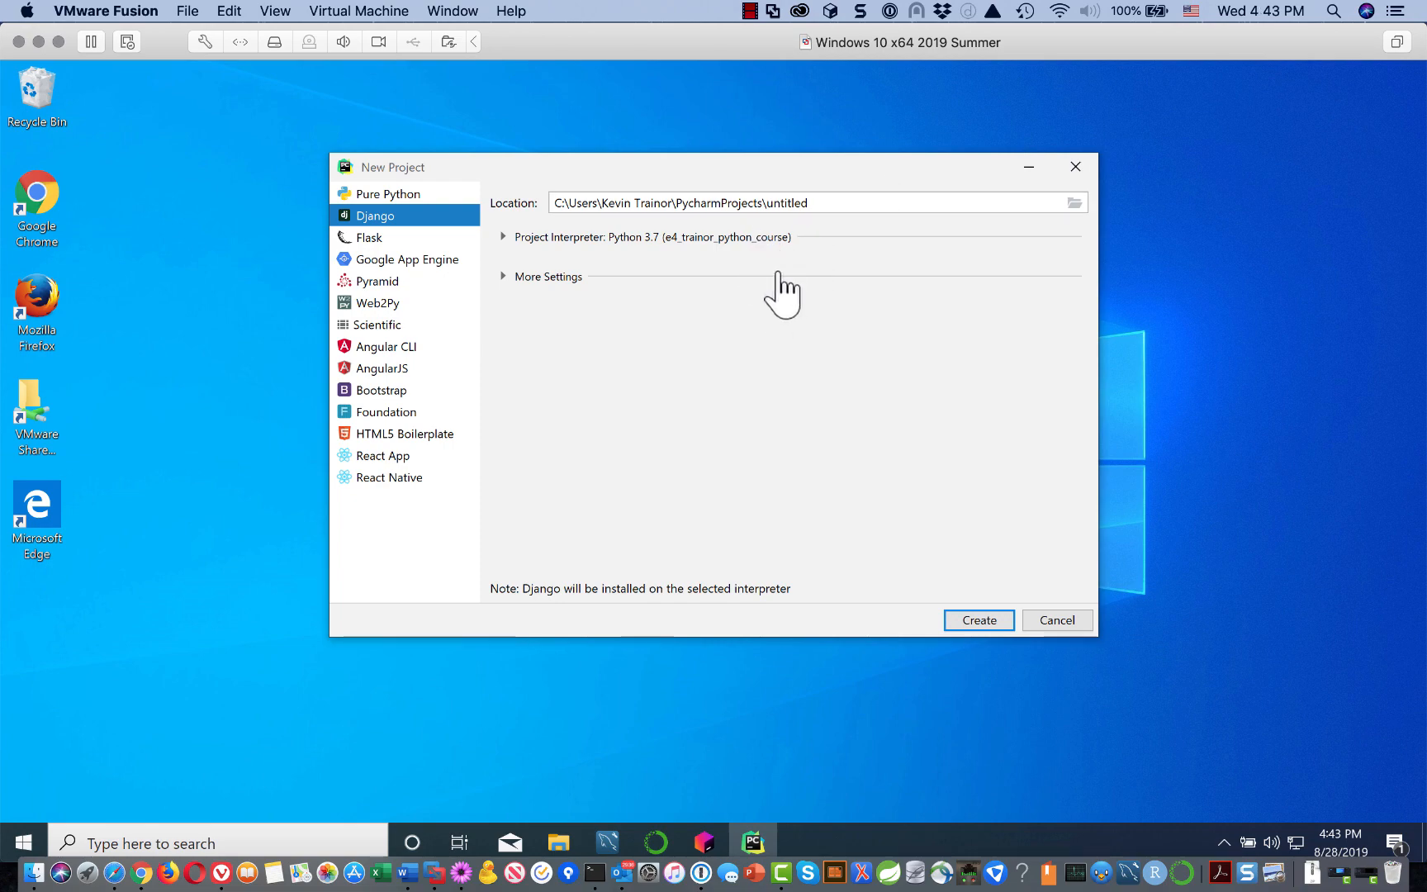
# Step: Replace 'untitled' at the end of the project location with my_next_django_project
pyautogui.click(817, 202)
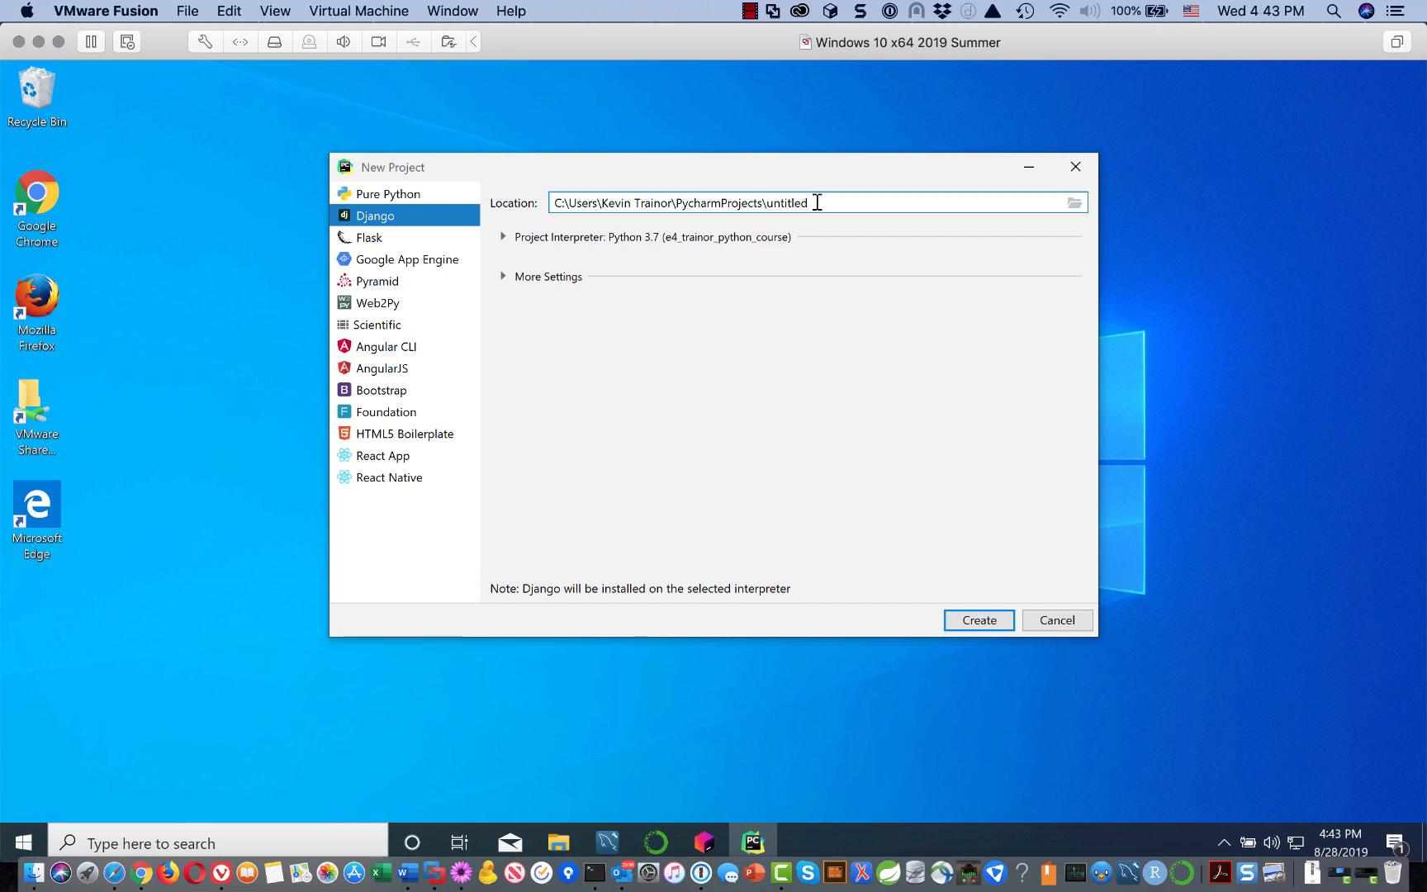
pyautogui.press('BackSpace')
pyautogui.press('BackSpace')
pyautogui.press('BackSpace')
pyautogui.press('BackSpace')
pyautogui.press('BackSpace')
pyautogui.press('BackSpace')
pyautogui.press('BackSpace')
pyautogui.press('BackSpace')
pyautogui.write('my_next_django_project')
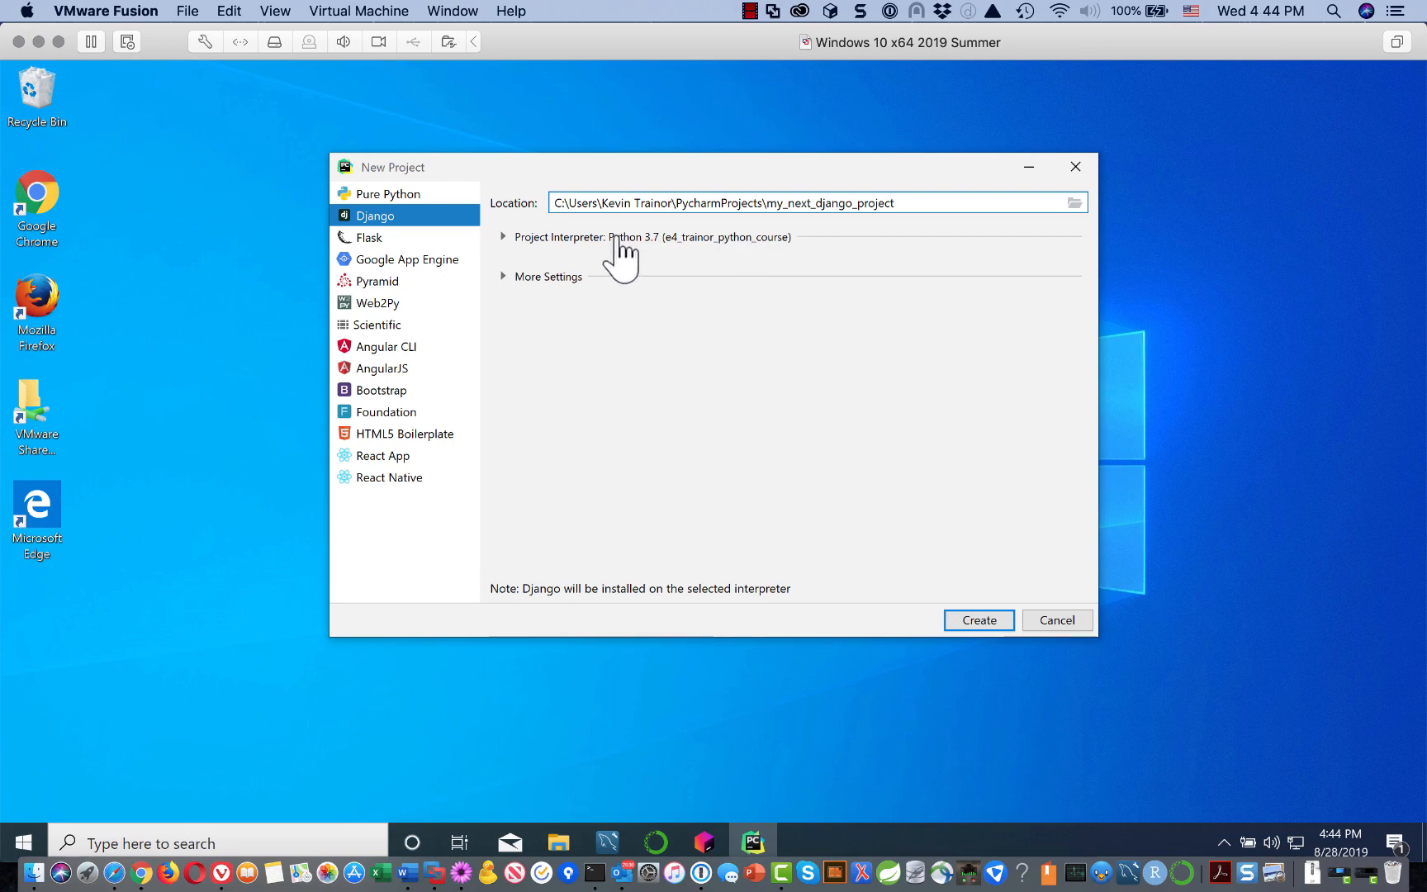
# Step: Expand Project Interpreter and review the existing interpreters, keeping Python 3.7 (e4_trainor_python_course)
pyautogui.click(527, 238)
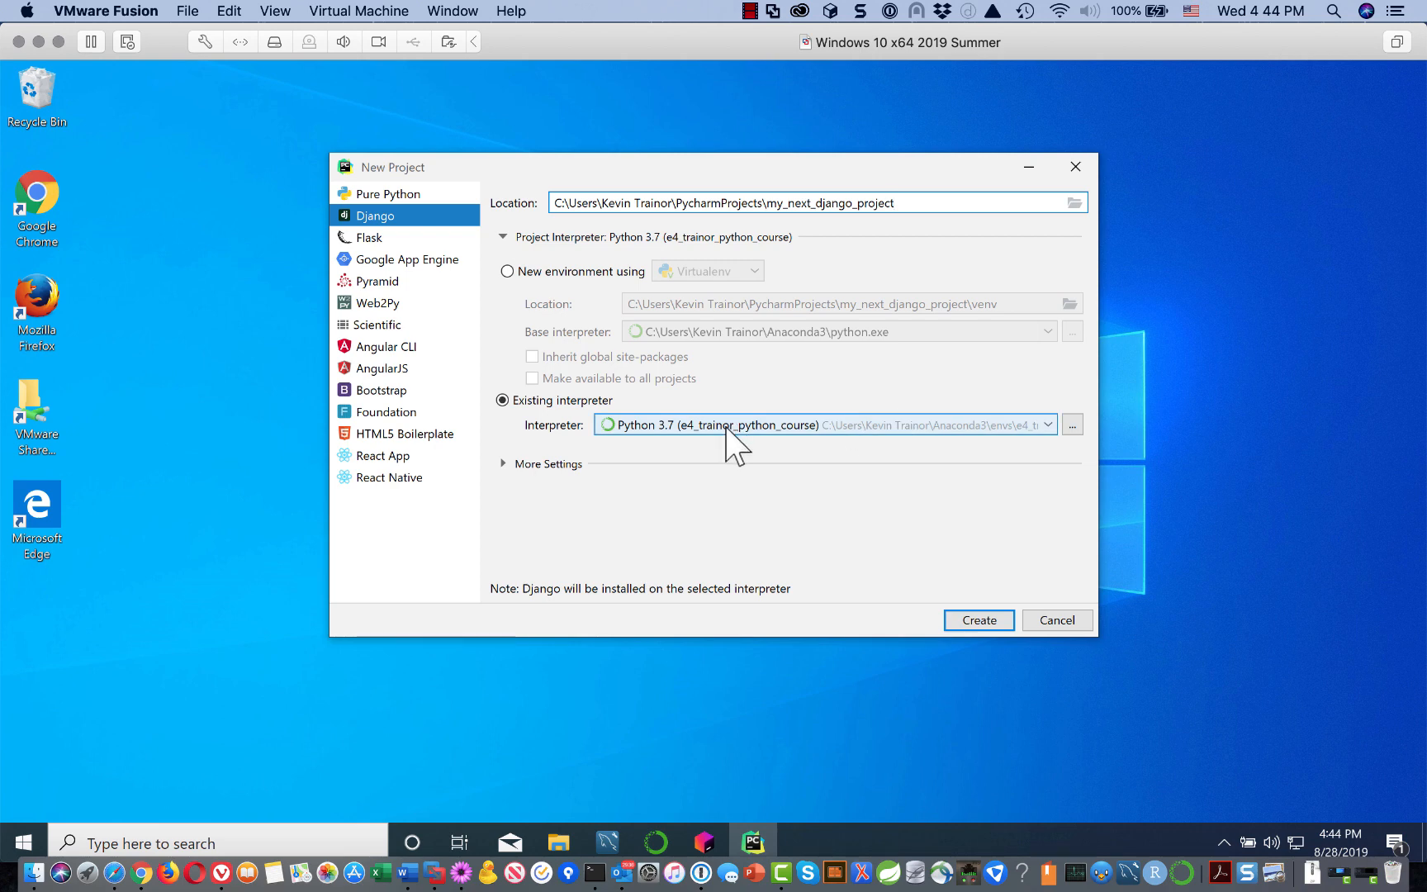
pyautogui.click(1047, 424)
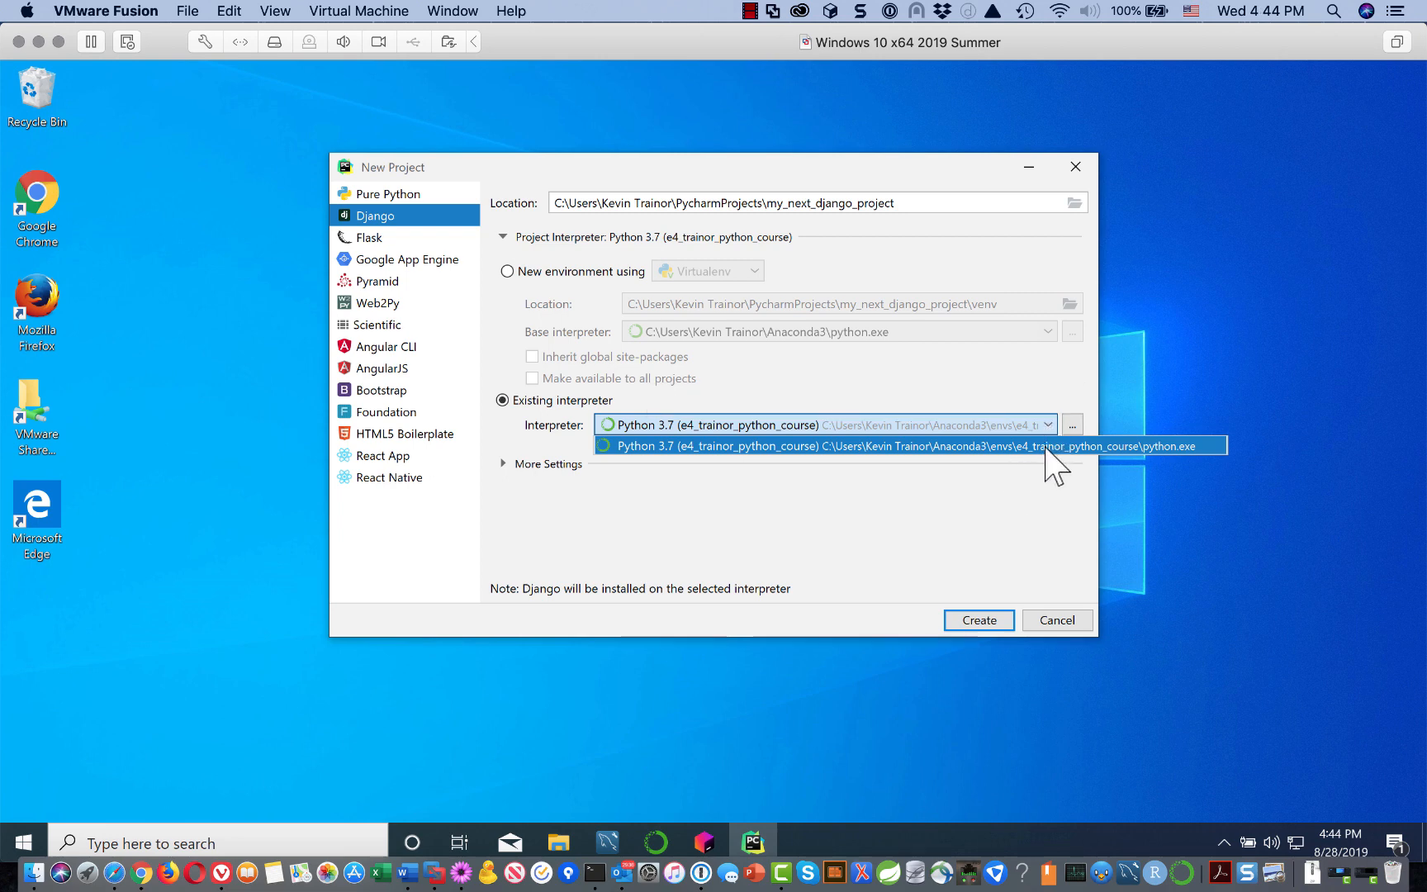
pyautogui.click(1033, 389)
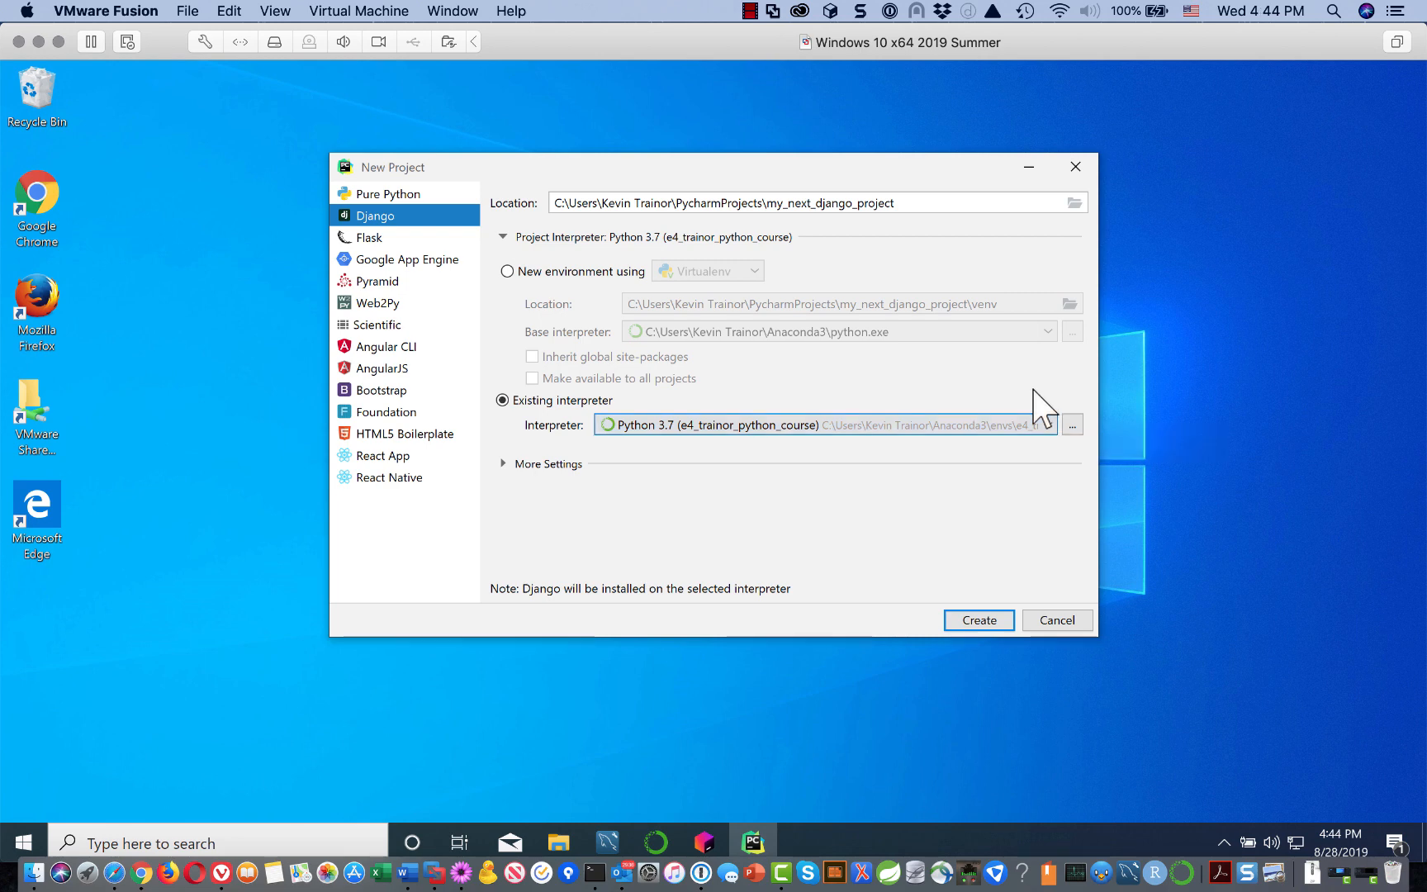
# Step: Add a Conda interpreter using the e4_trainor_django_course python.exe, available to all projects
pyautogui.click(1074, 428)
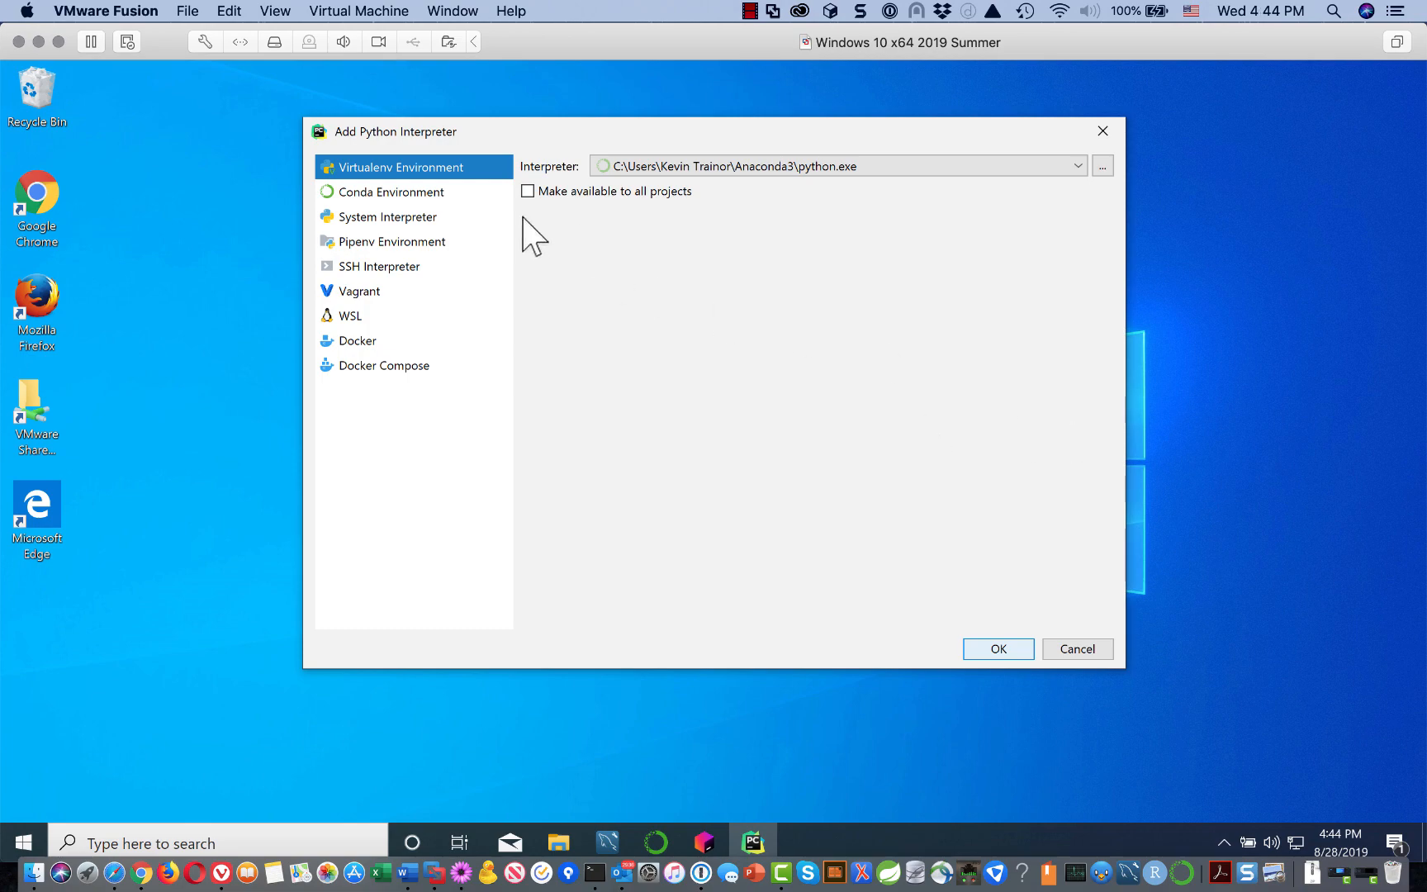
pyautogui.click(356, 195)
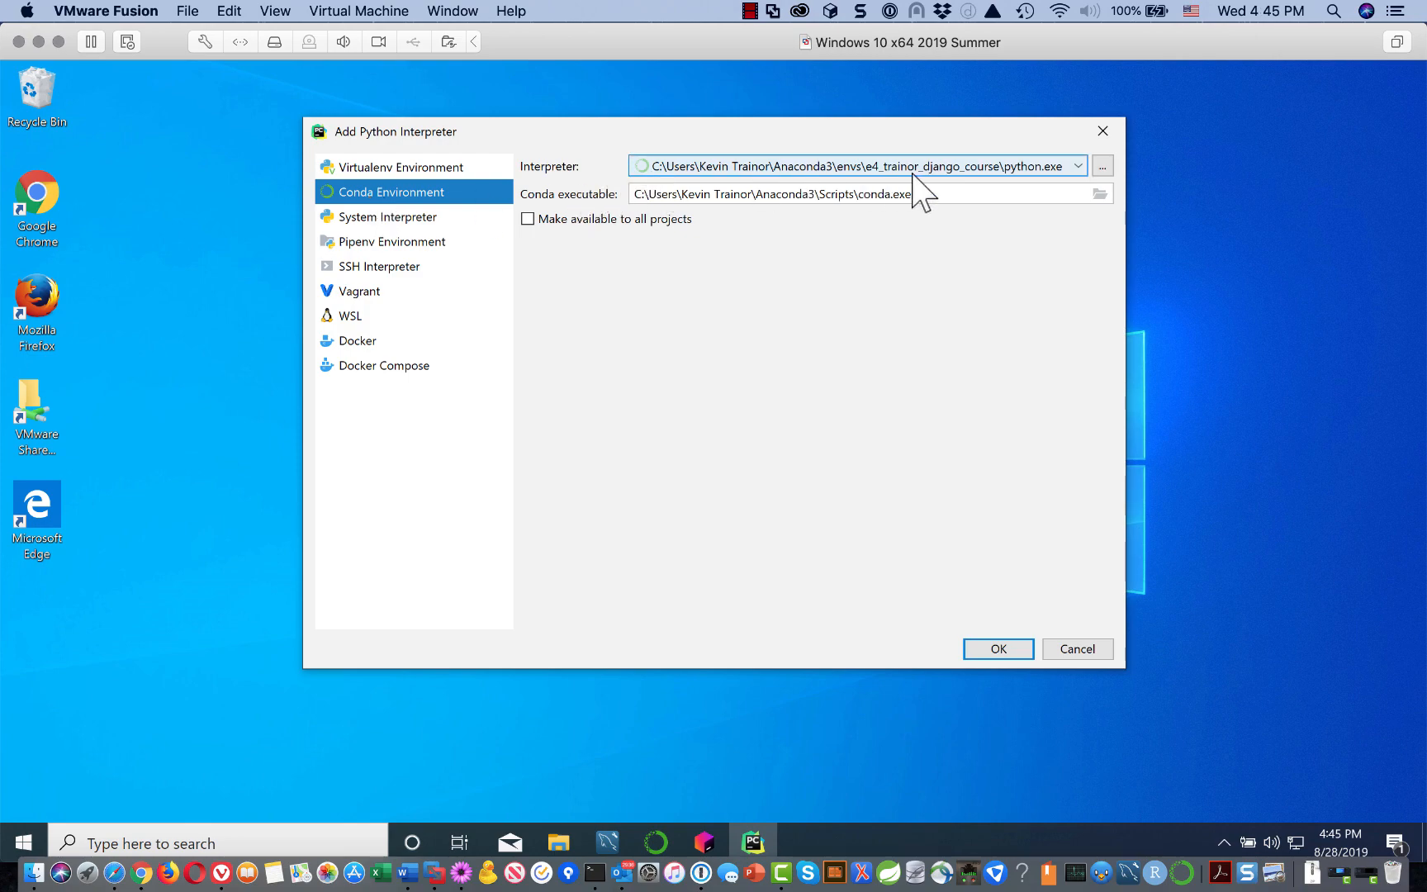
pyautogui.click(956, 171)
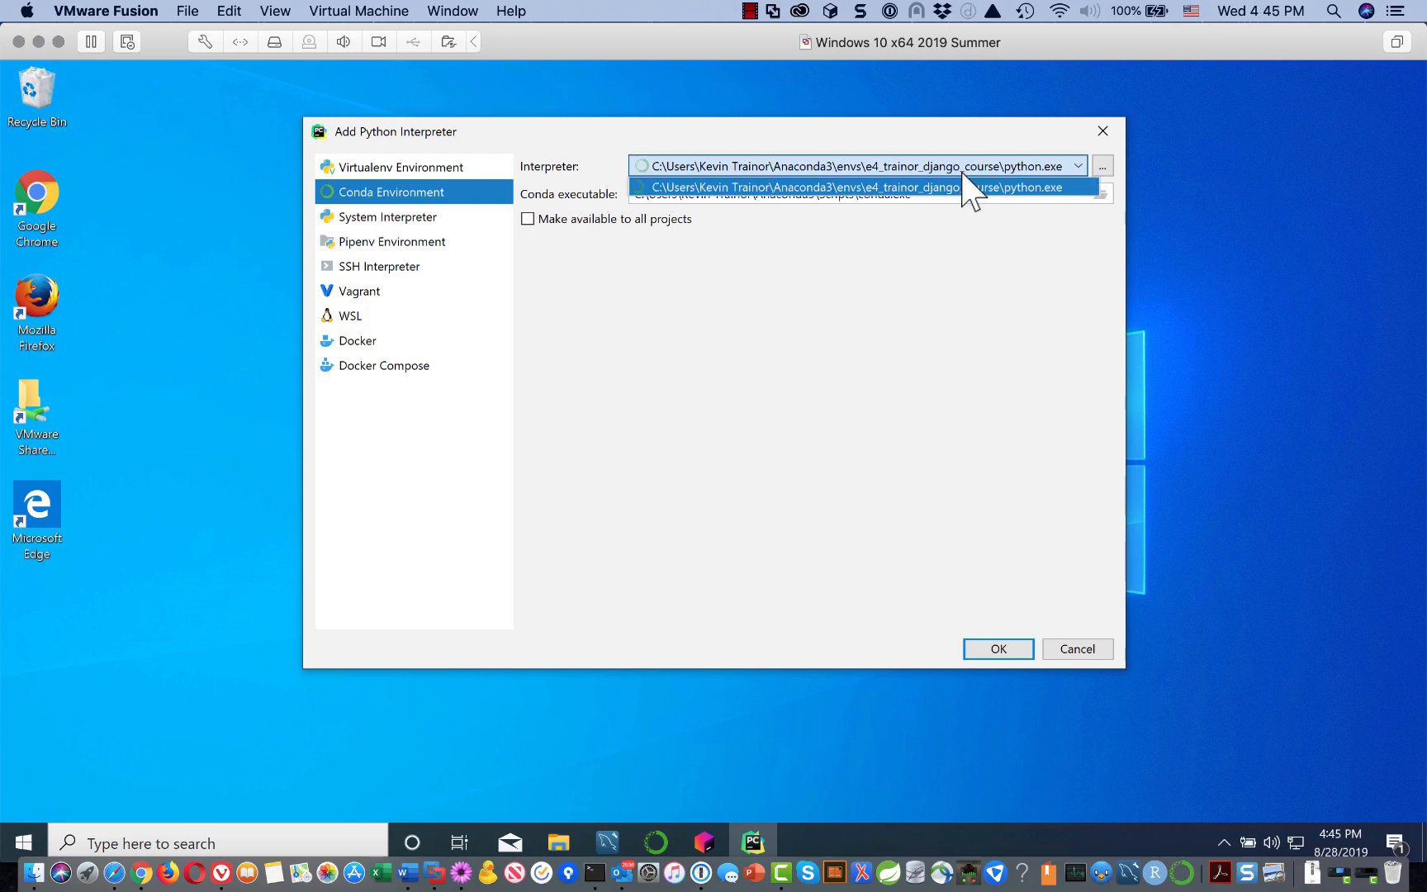
pyautogui.click(967, 165)
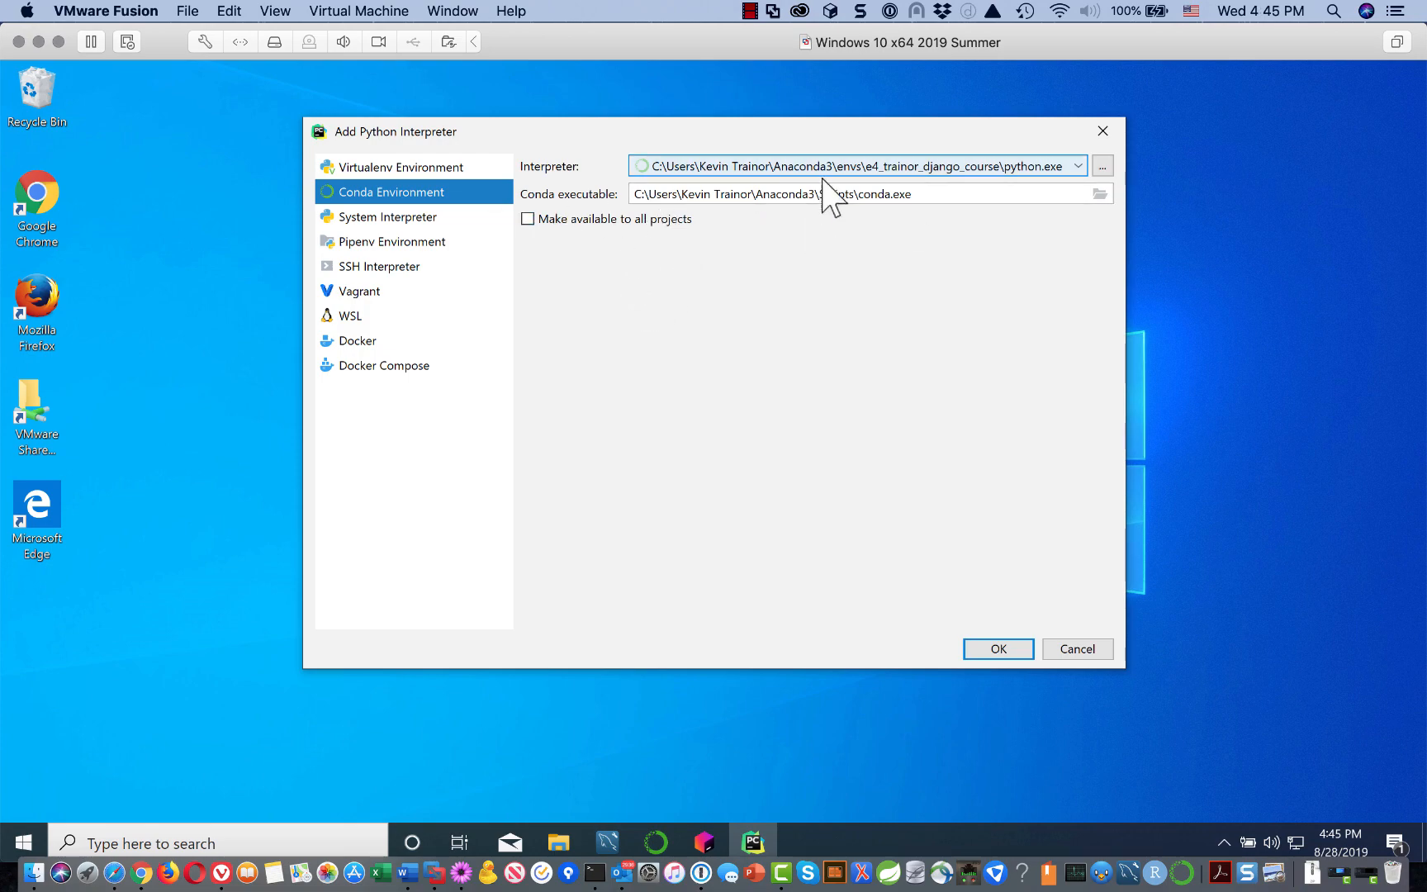
pyautogui.click(531, 224)
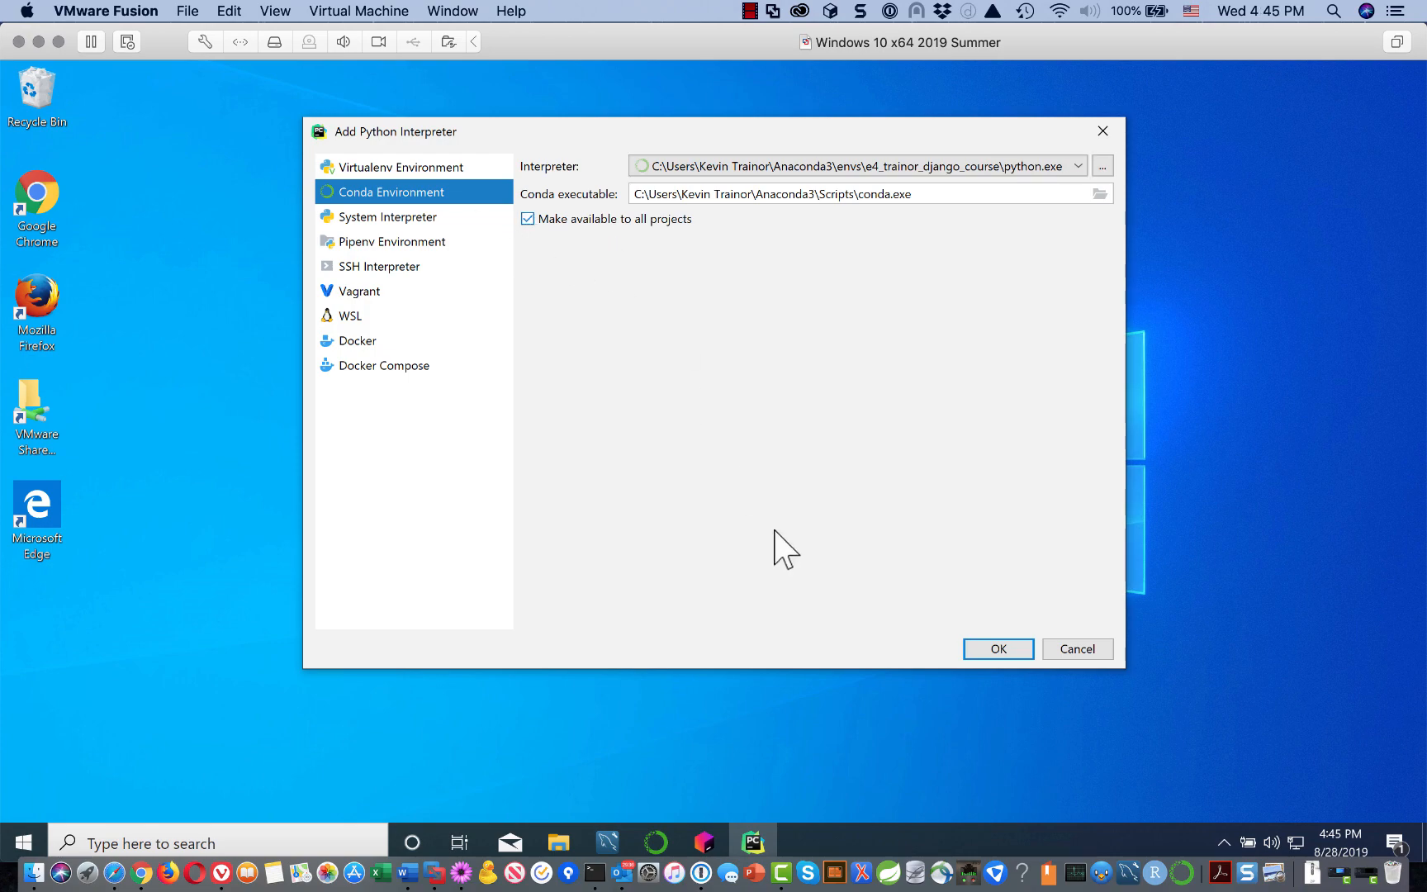
# Step: Confirm the Django course Conda interpreter and review More Settings for templates and Django admin
pyautogui.click(1006, 648)
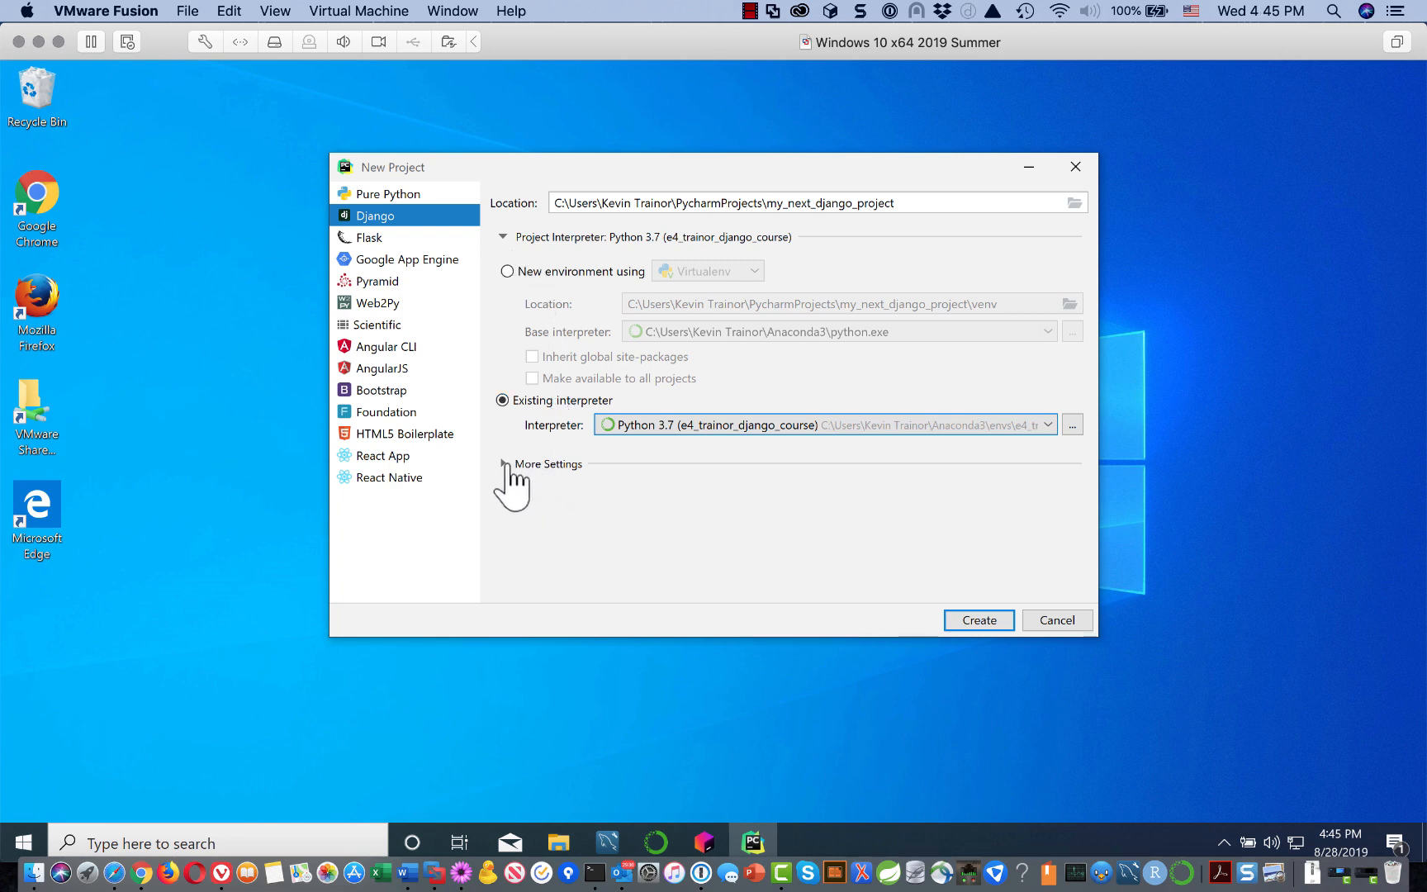
pyautogui.click(504, 238)
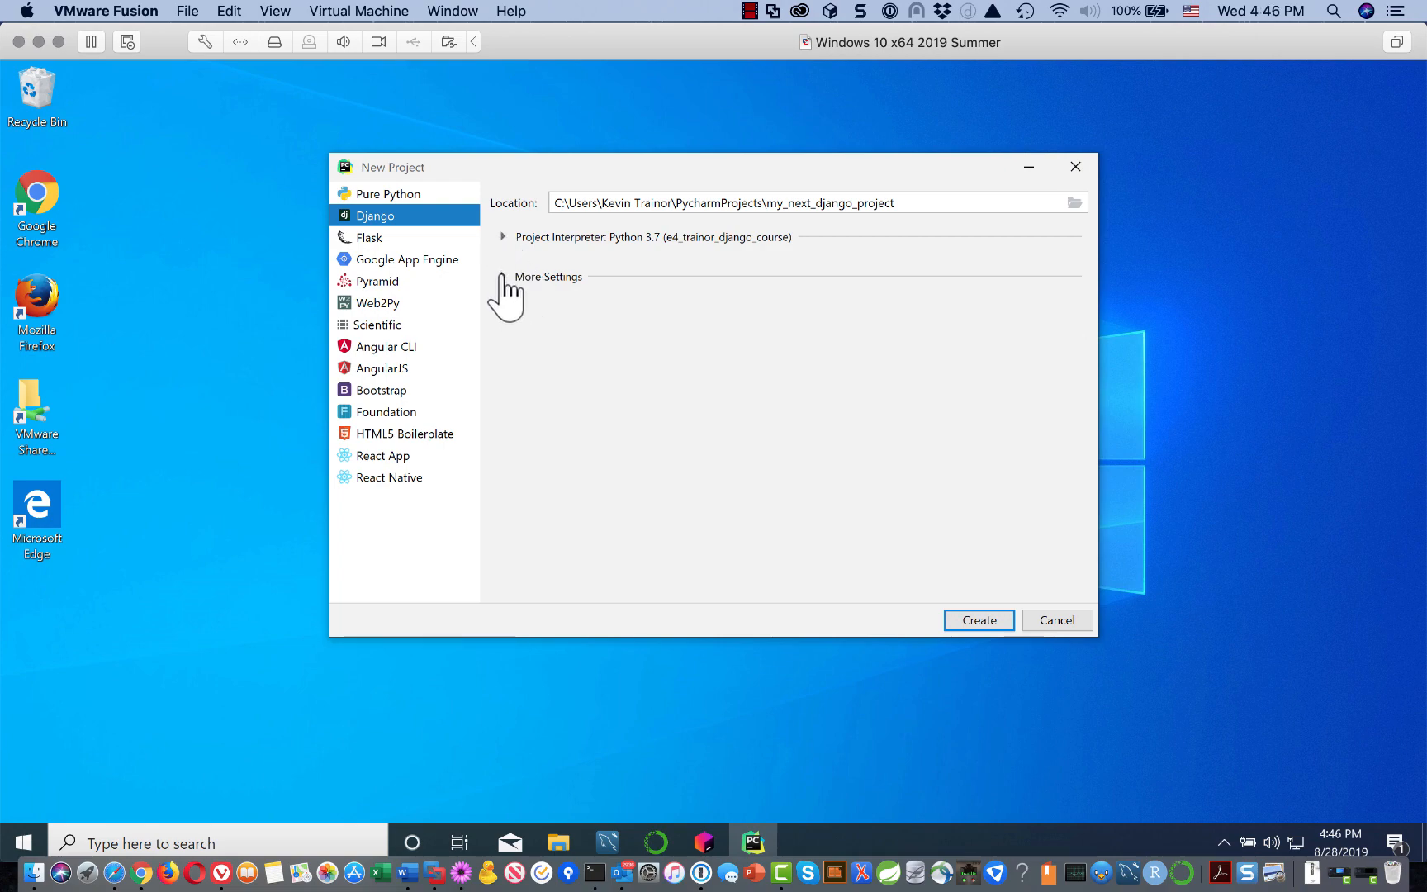
pyautogui.click(503, 277)
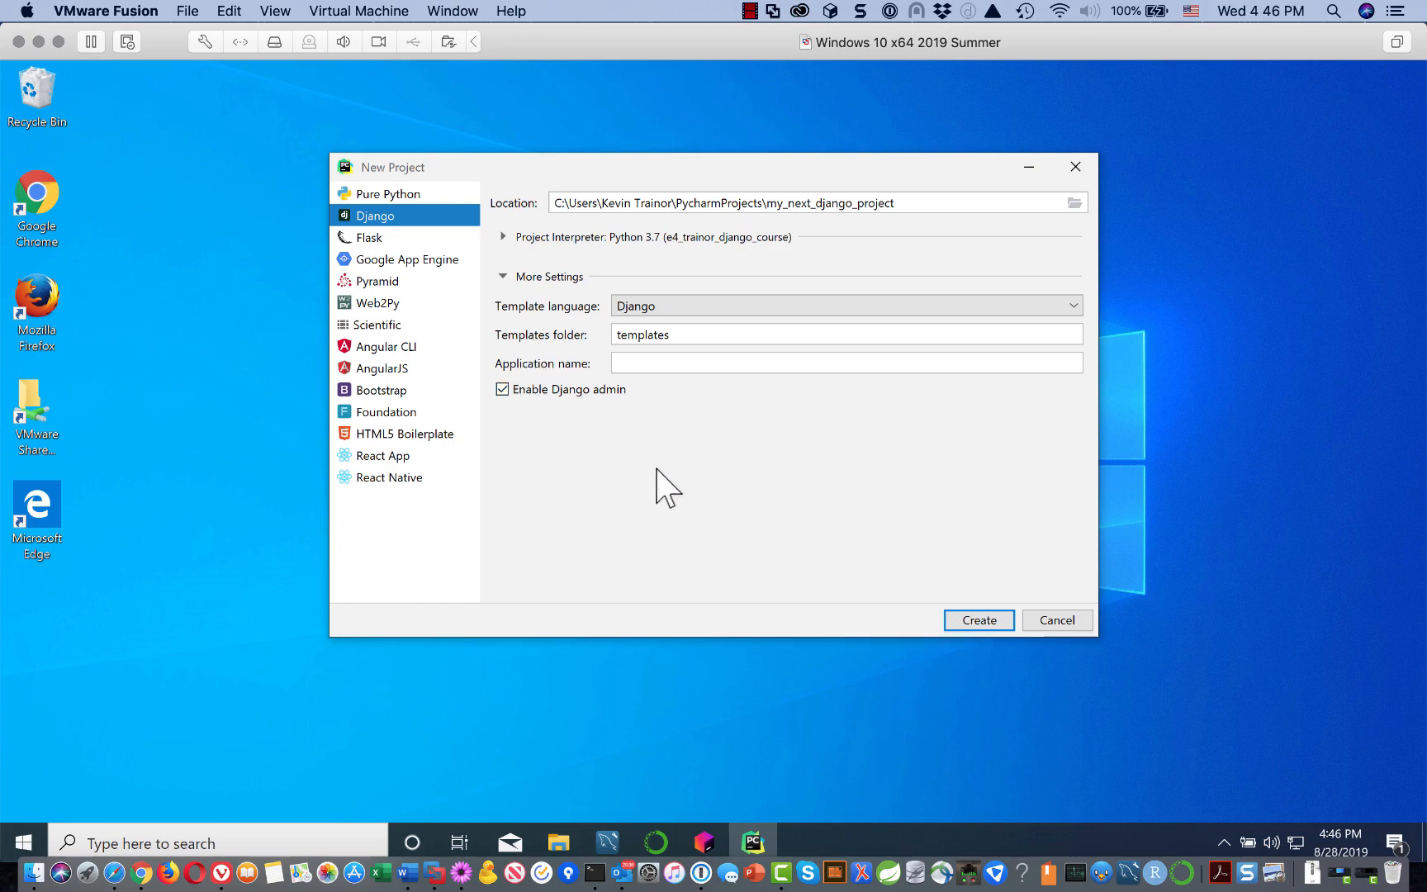
# Step: Create the my_next_django_project Django project, which opens settings.py and urls.py
pyautogui.click(988, 621)
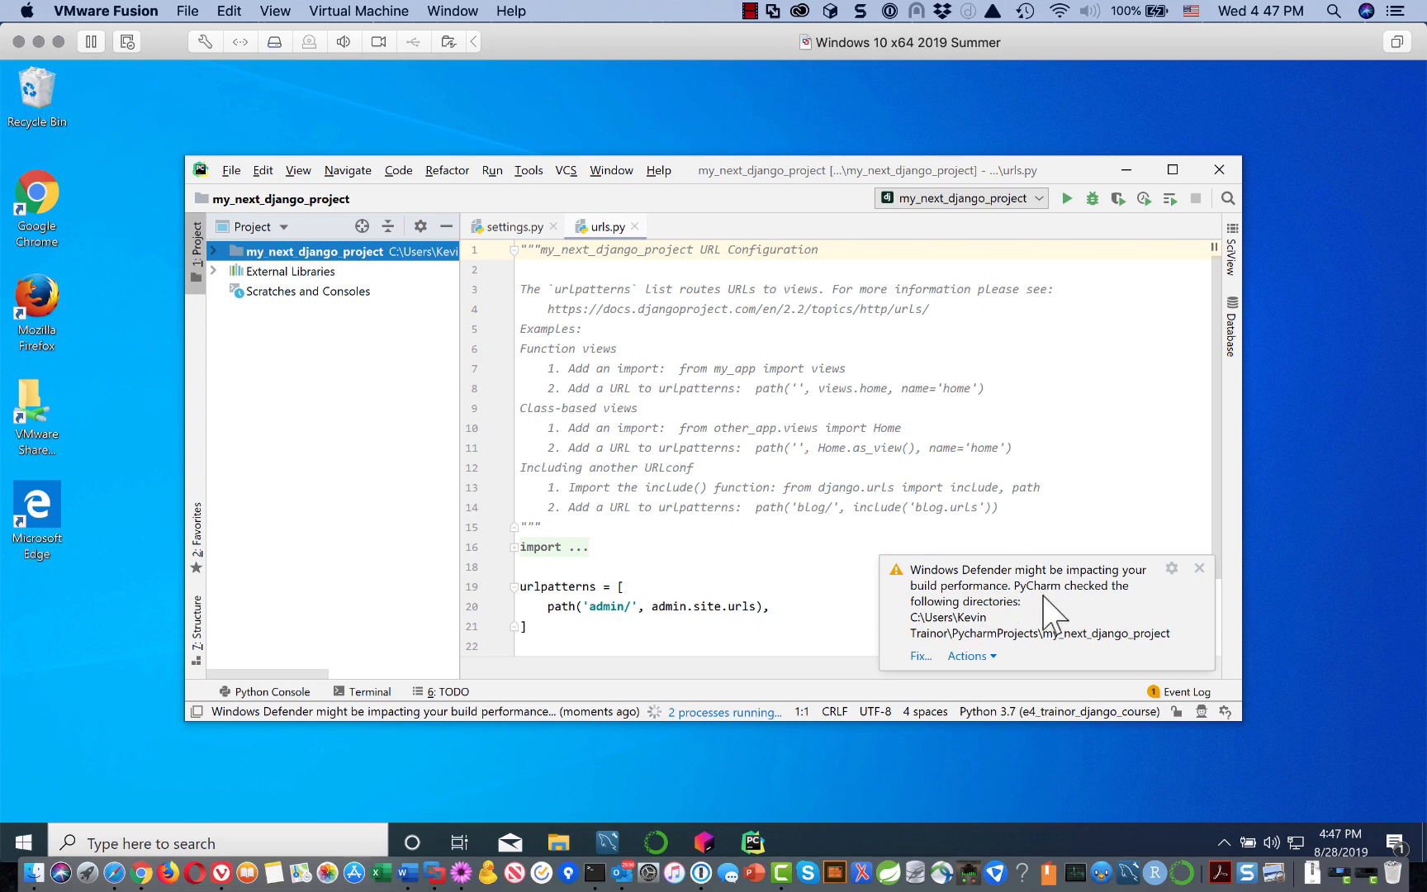
# Step: Fix the Windows Defender performance warning, approving the elevator.exe elevation request
pyautogui.click(919, 656)
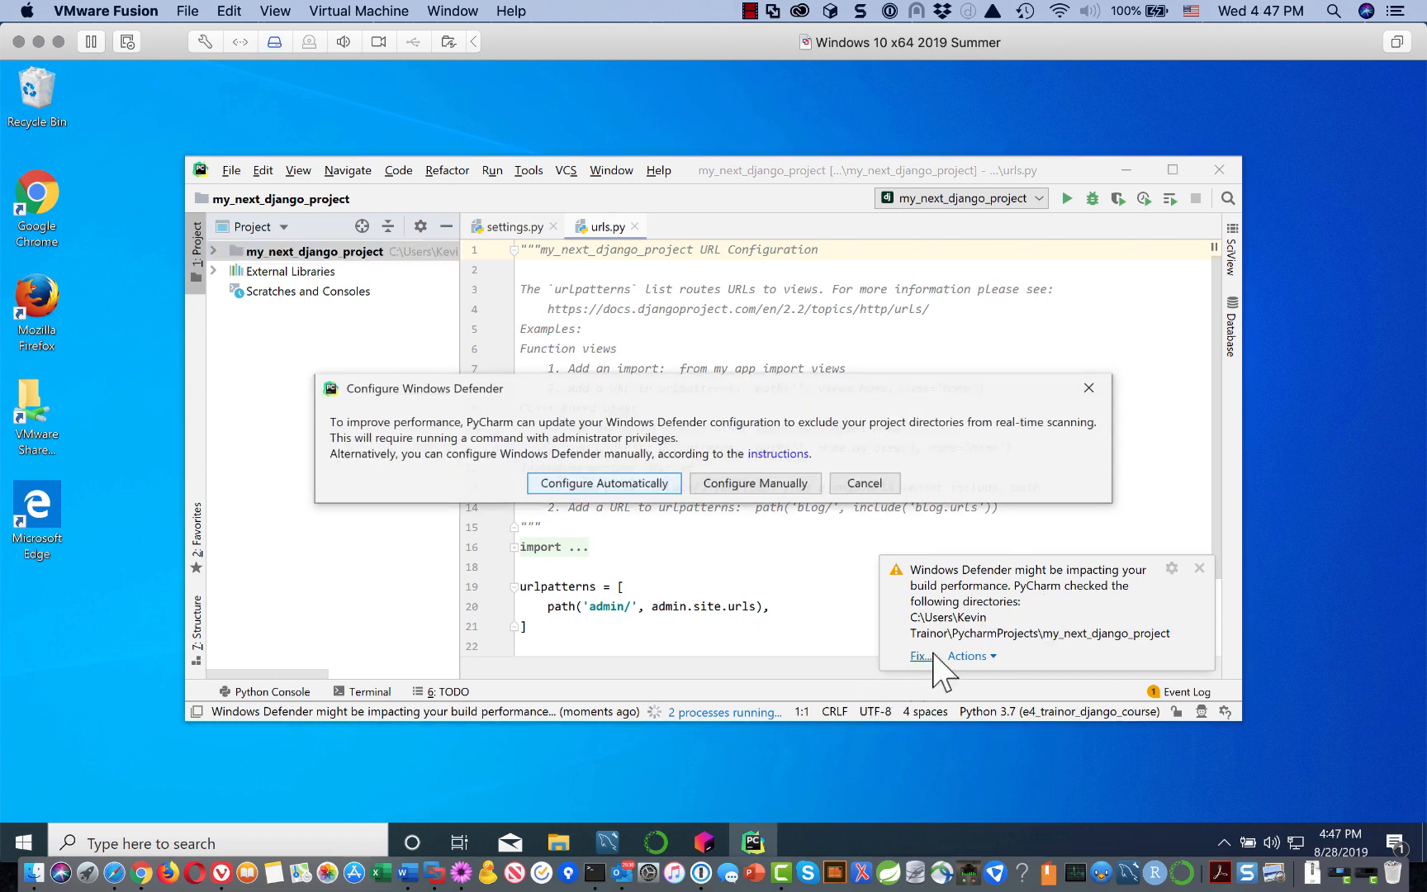
pyautogui.click(636, 484)
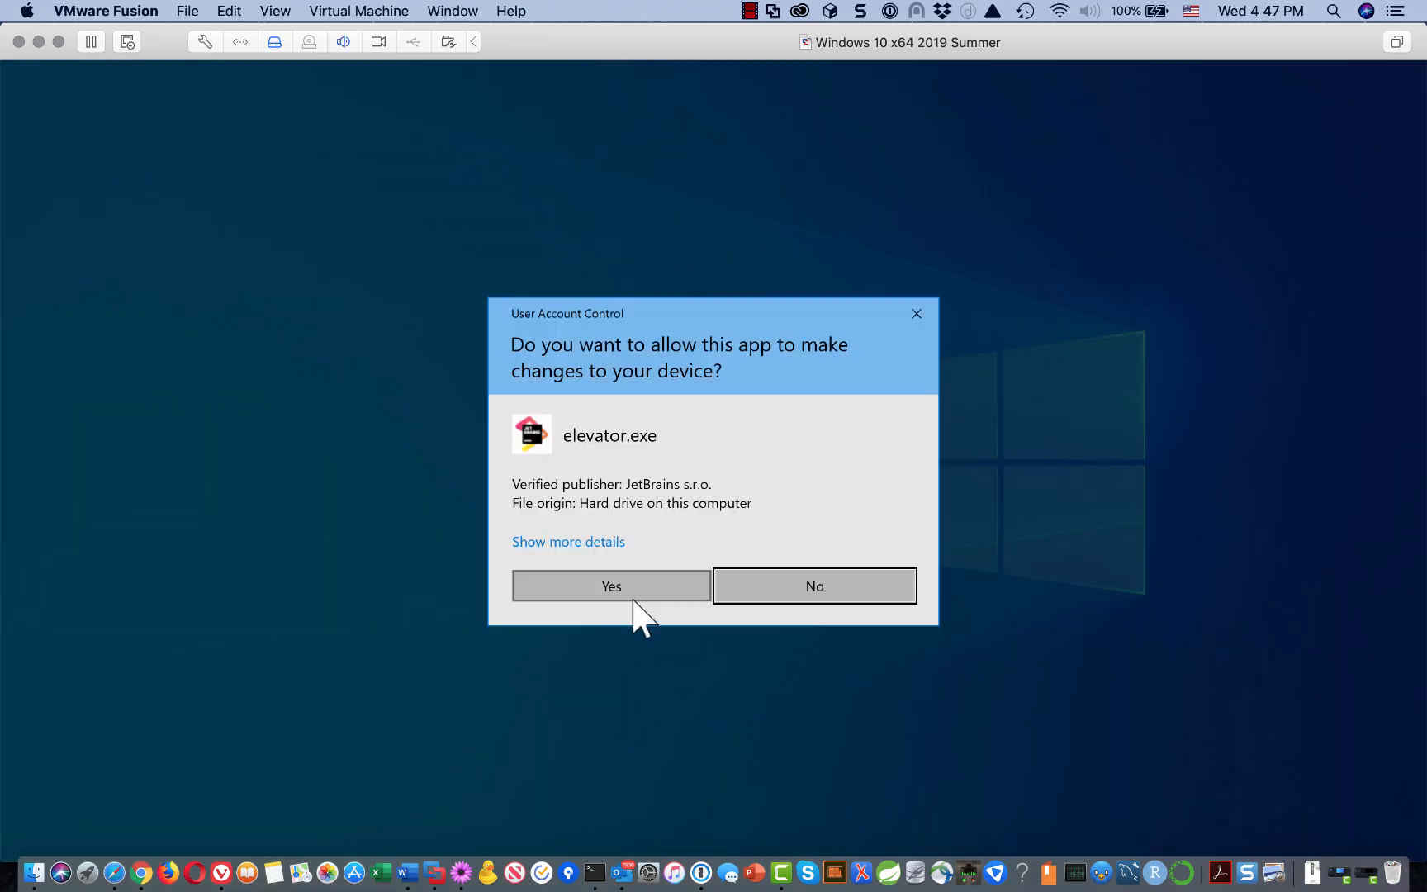
pyautogui.click(611, 585)
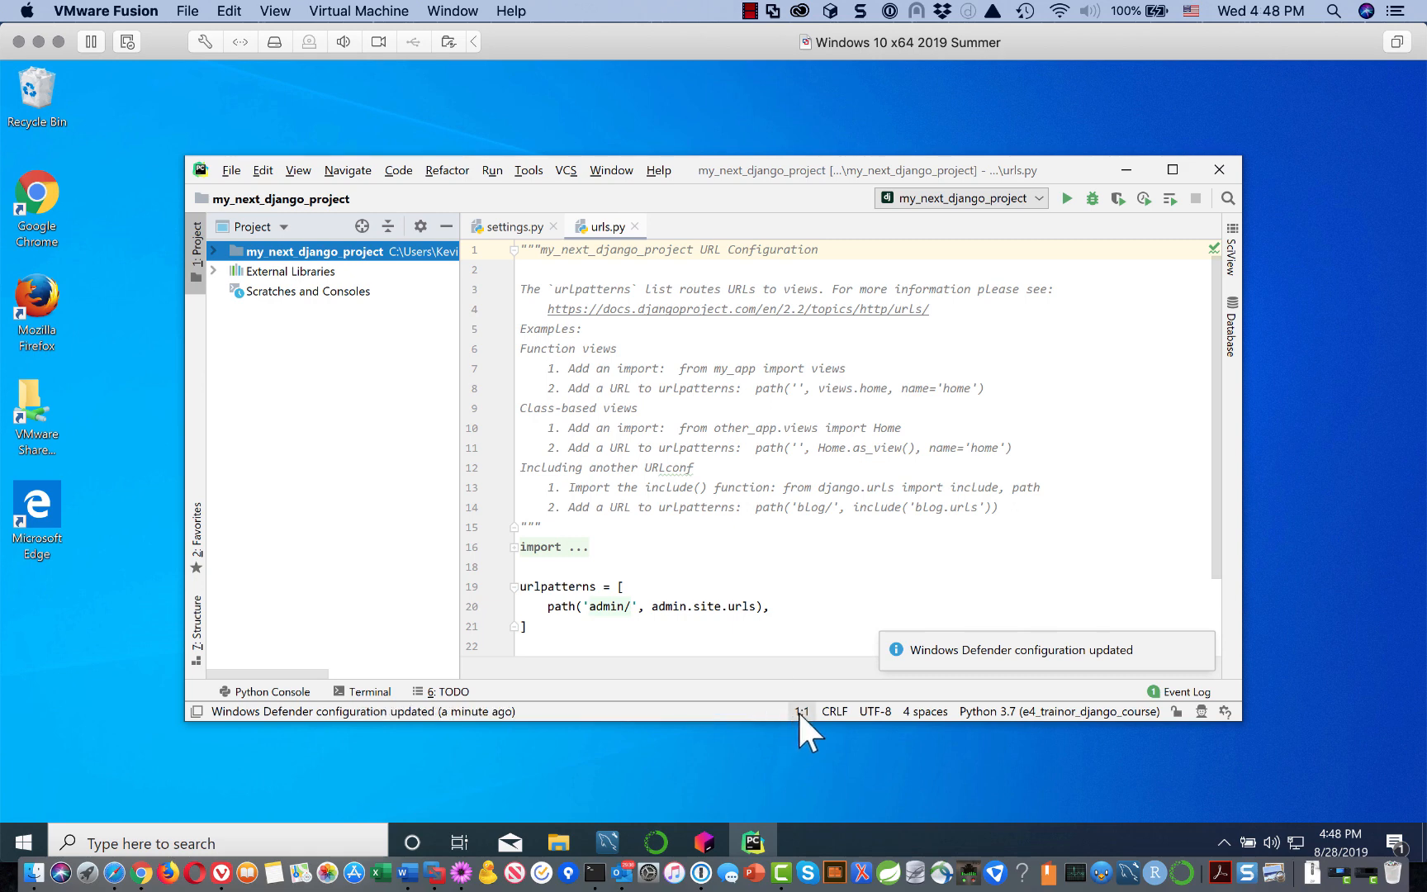
# Step: Dismiss the Go to Line dialog and browse the Tools menu's Run manage.py Task entry
pyautogui.click(799, 710)
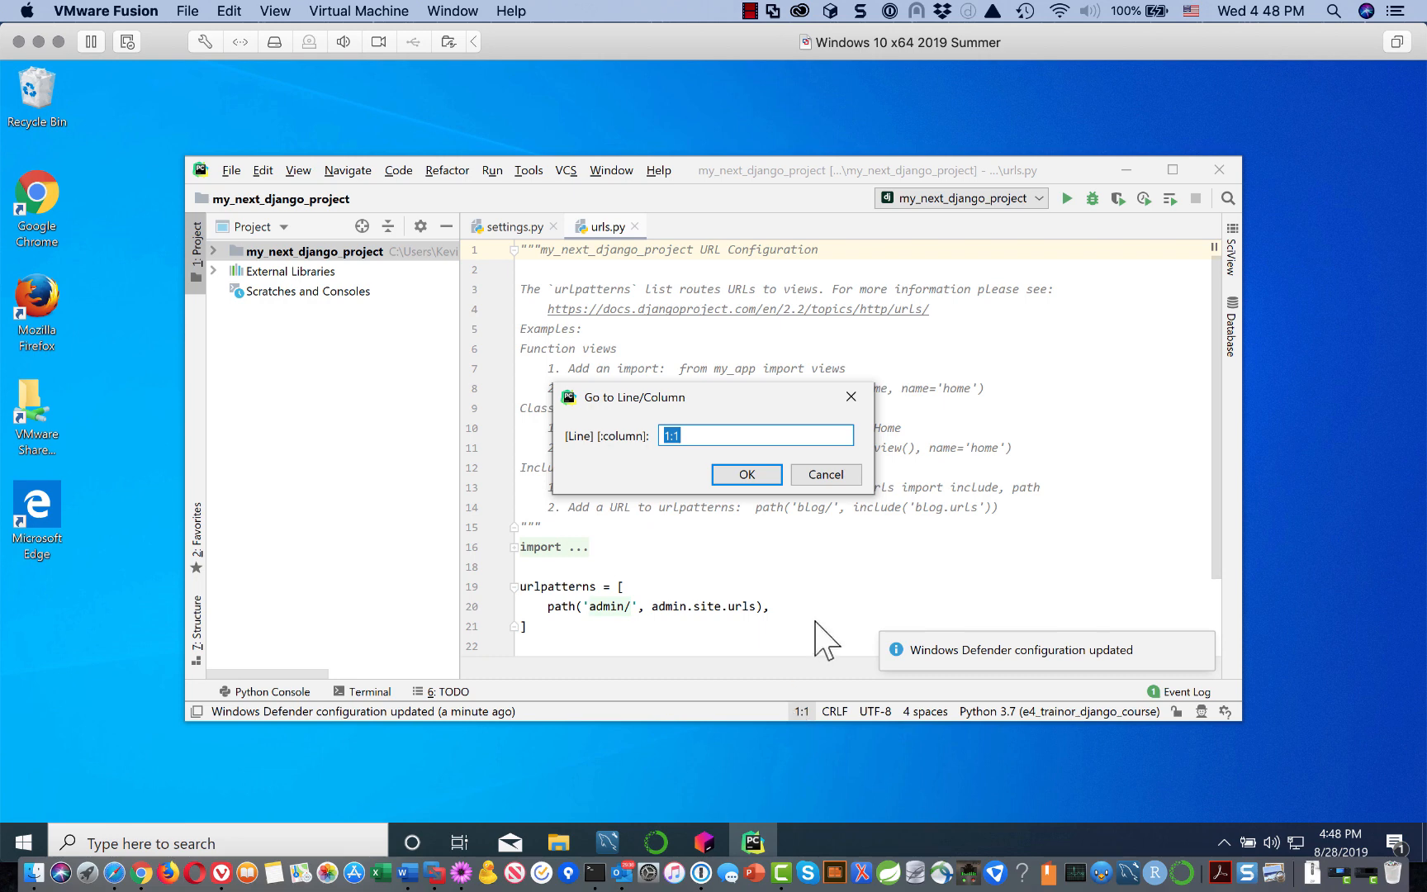
pyautogui.click(826, 475)
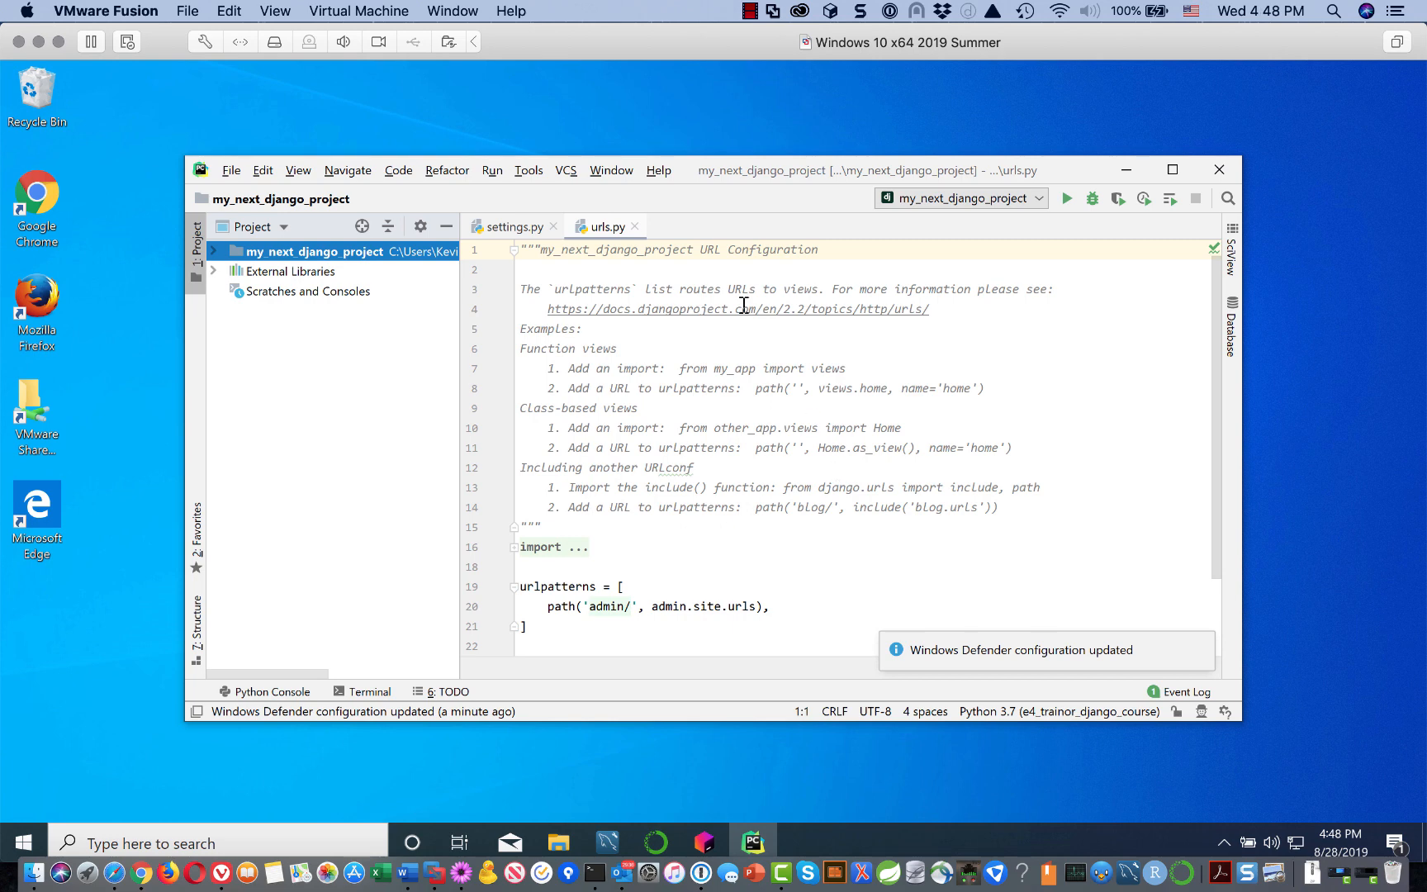
pyautogui.click(528, 173)
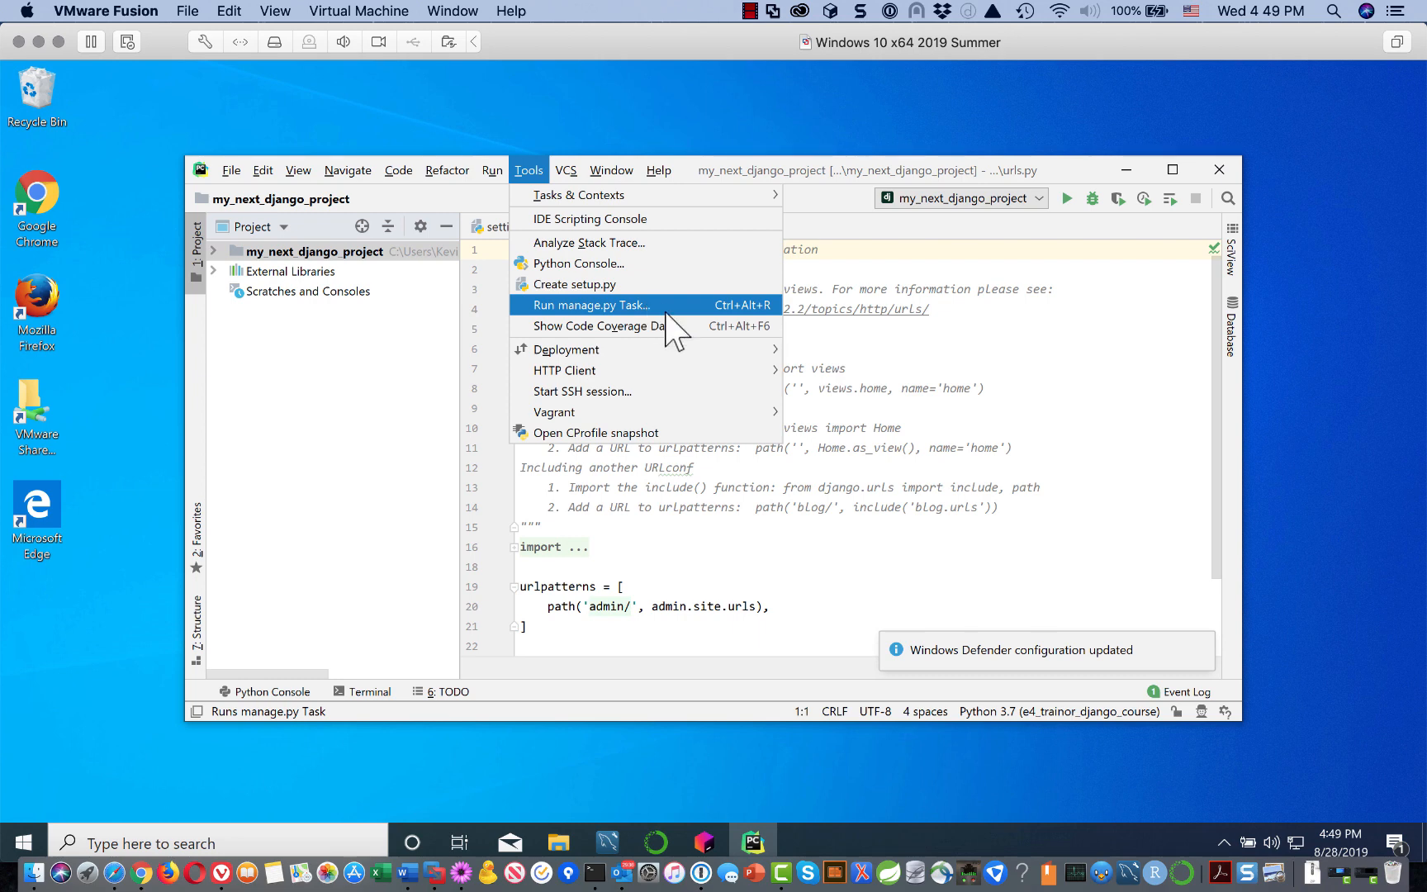
# Step: Expand the project root and inner my_next_django_project package to reveal templates and manage.py
pyautogui.click(968, 544)
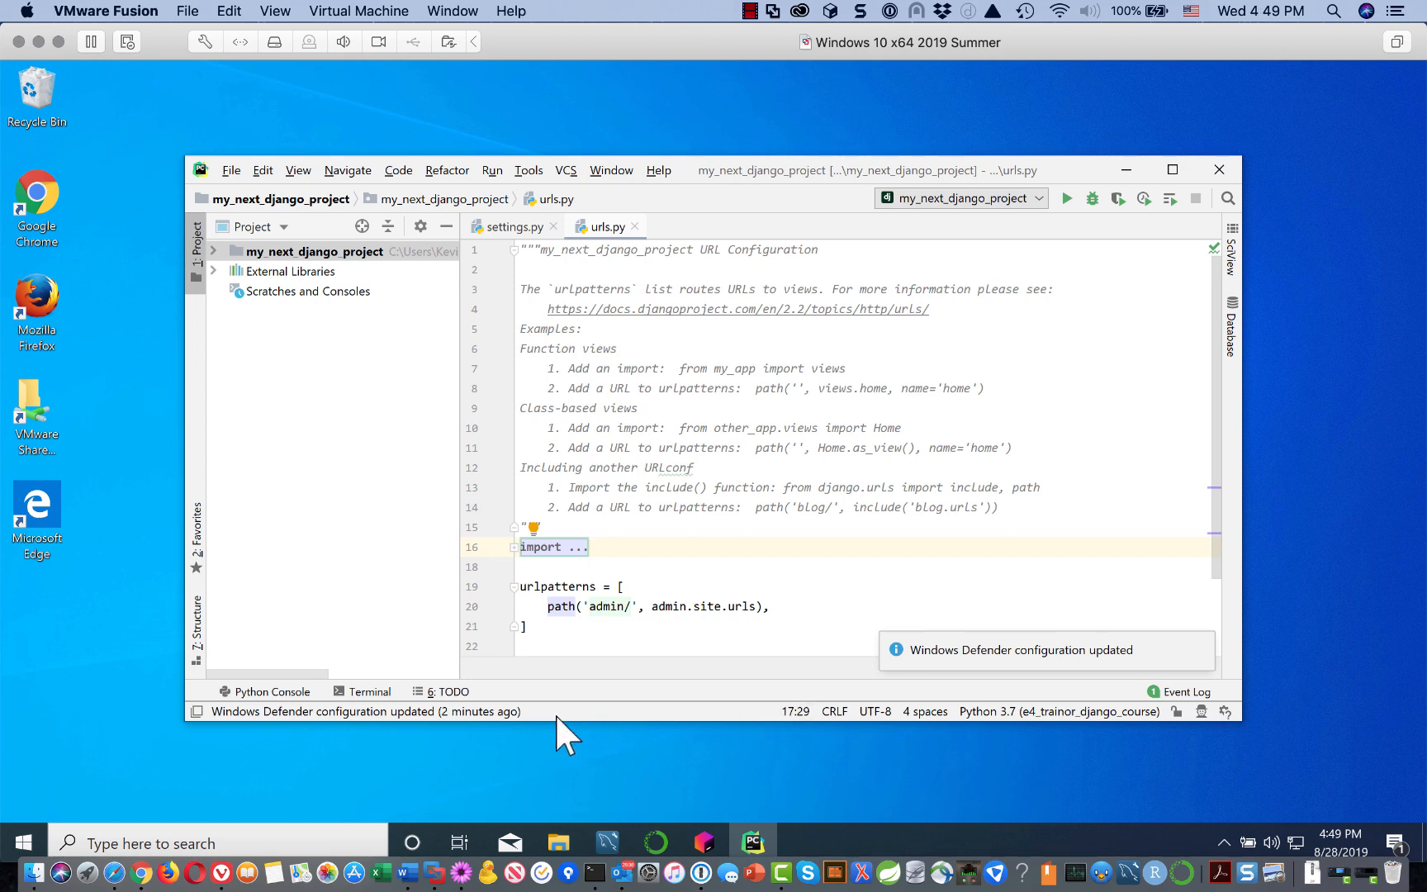
pyautogui.click(1022, 609)
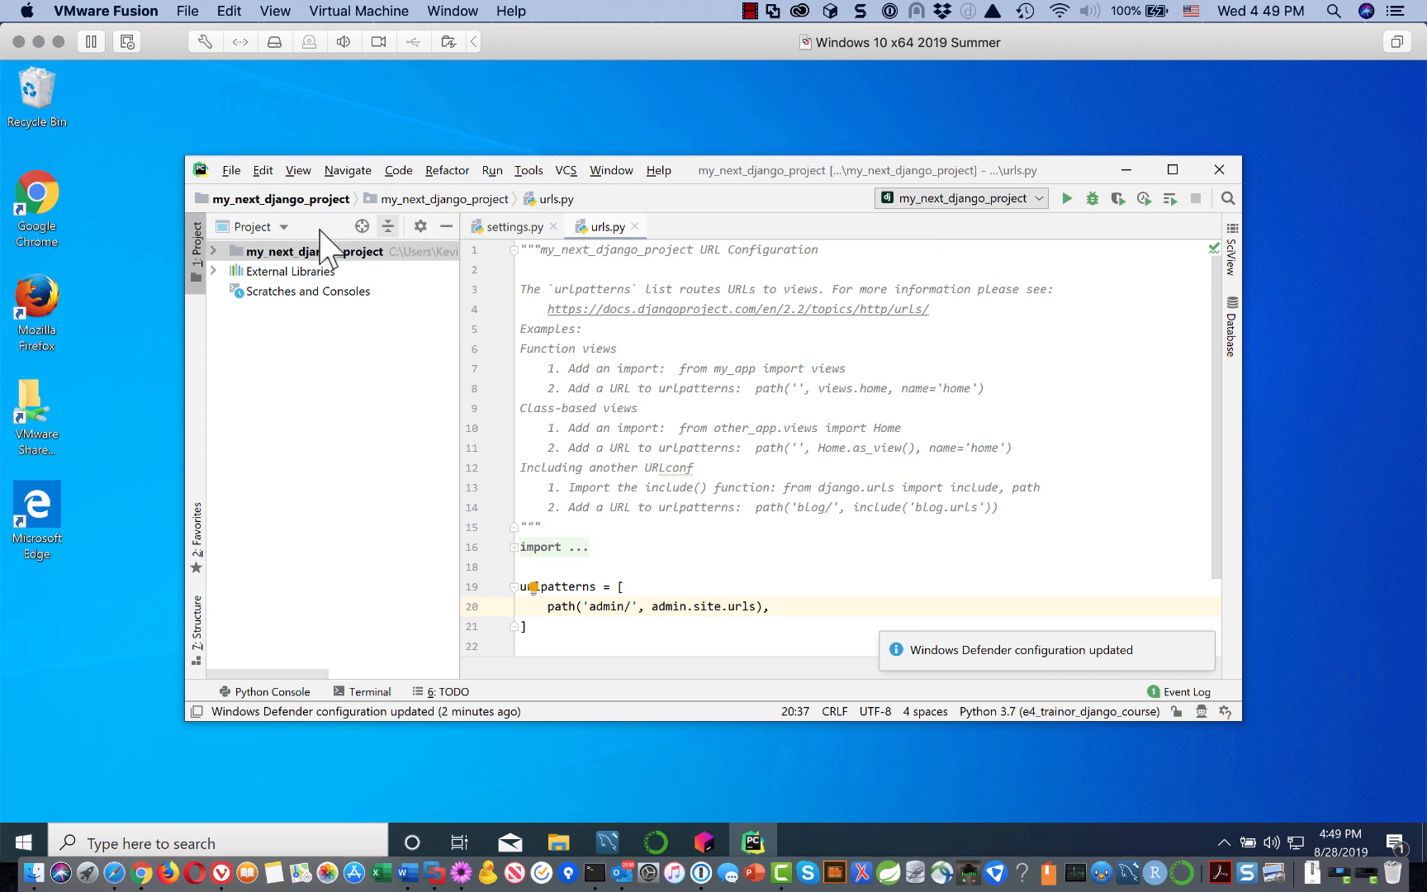
pyautogui.click(214, 251)
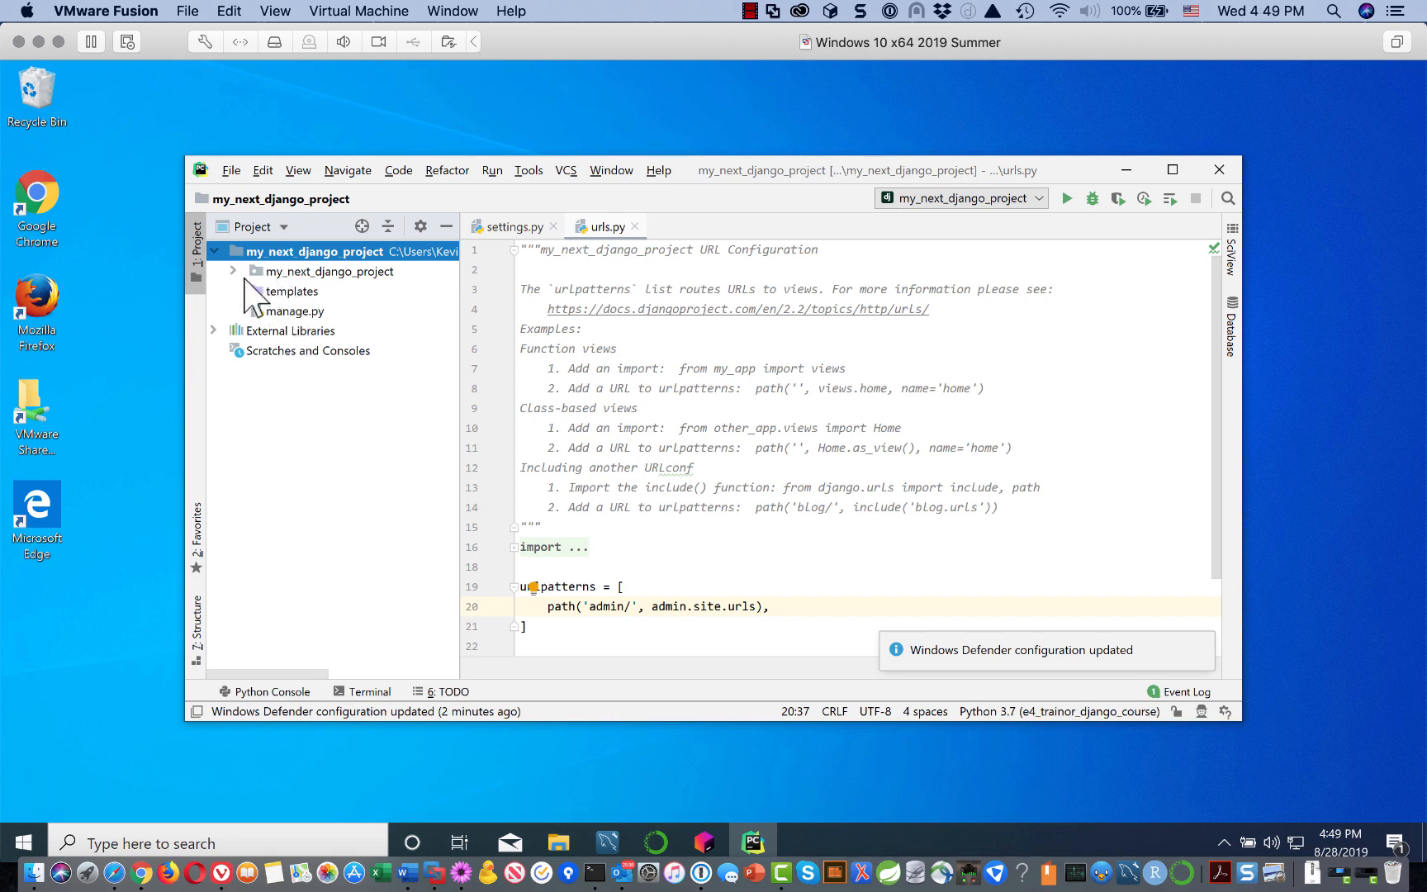
pyautogui.click(234, 271)
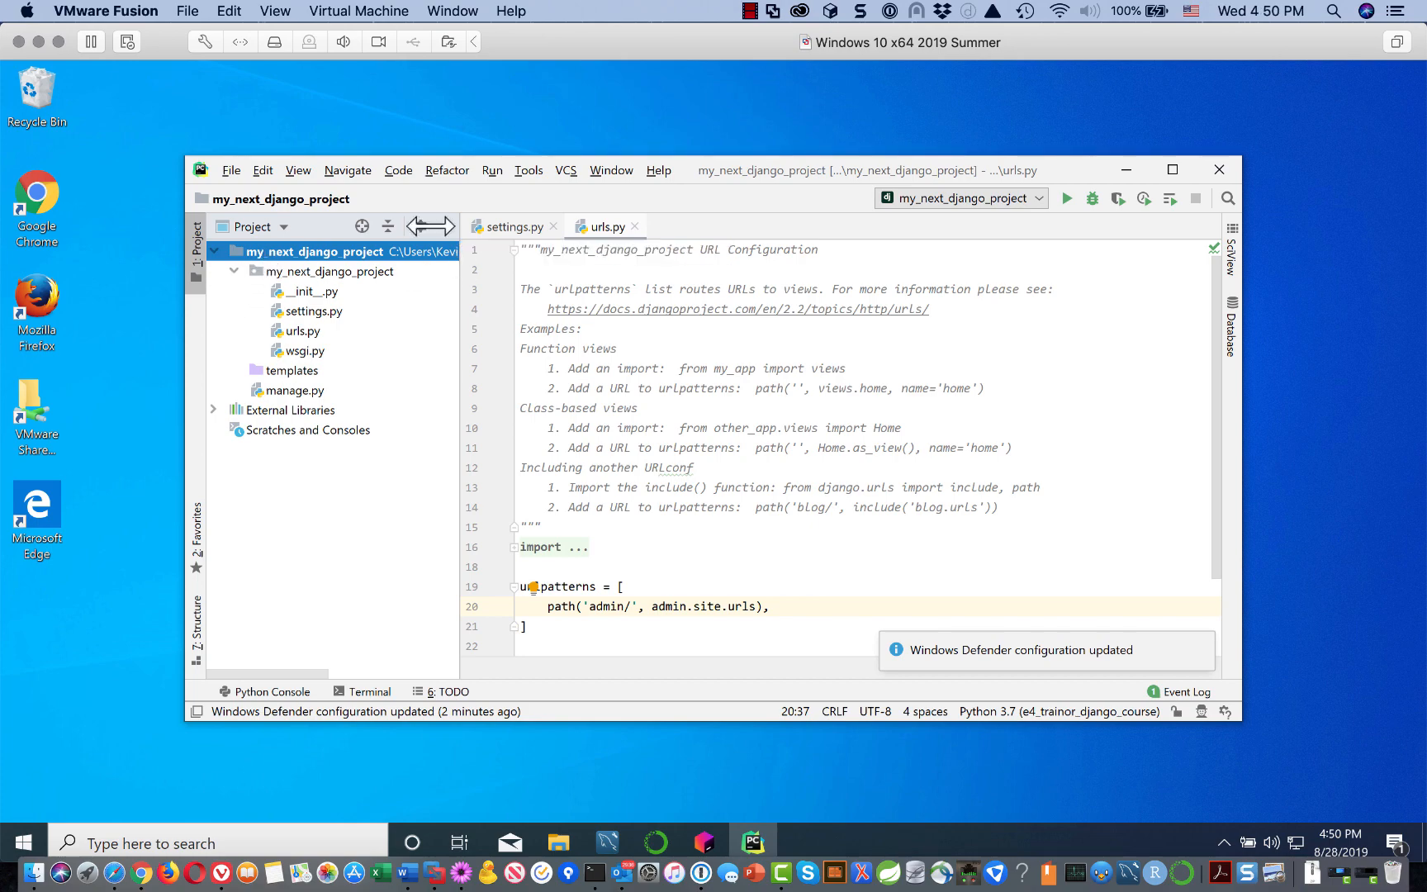
pyautogui.click(528, 171)
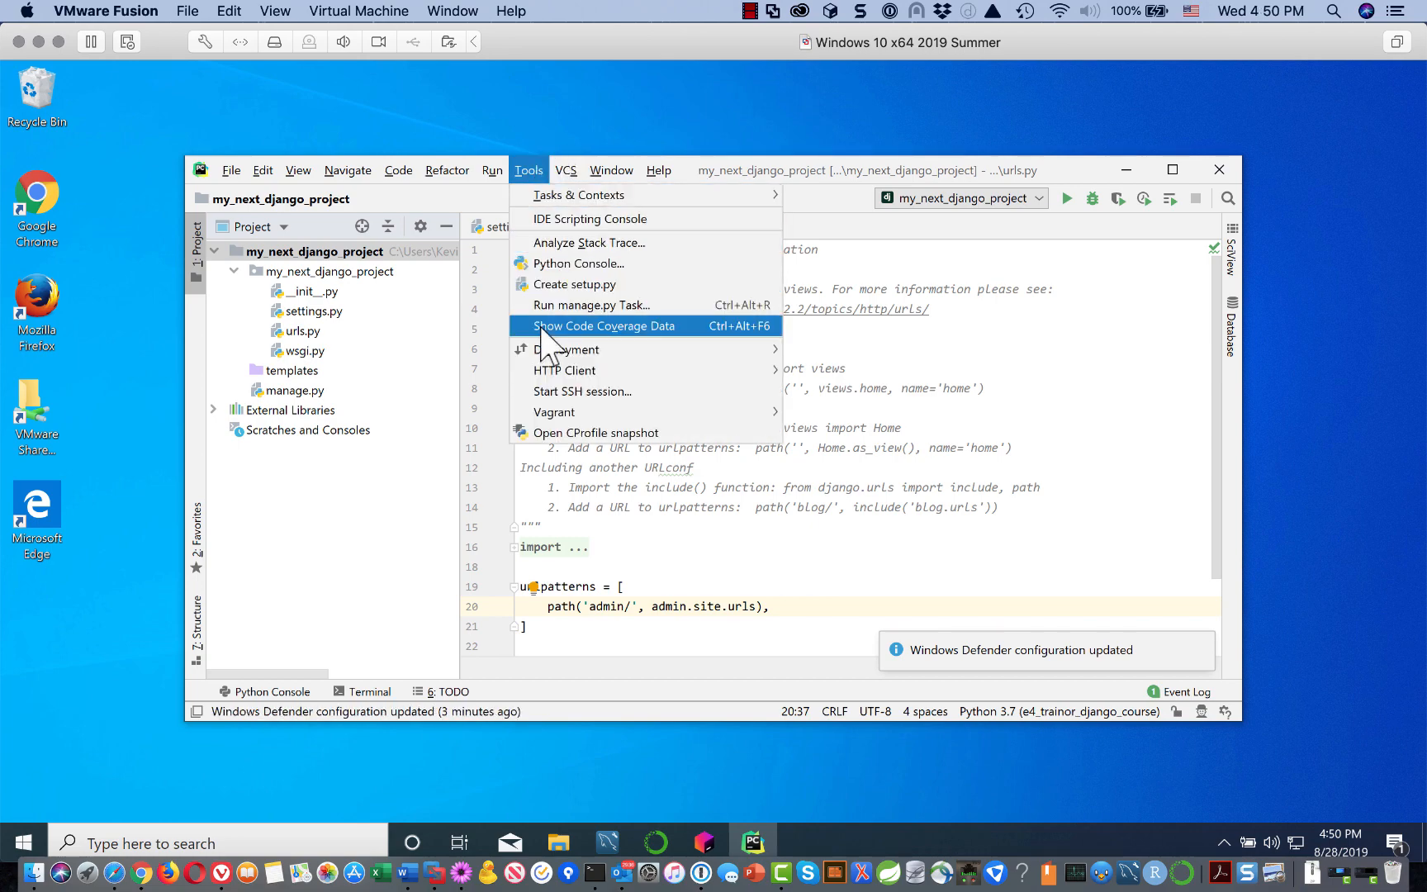
pyautogui.click(370, 521)
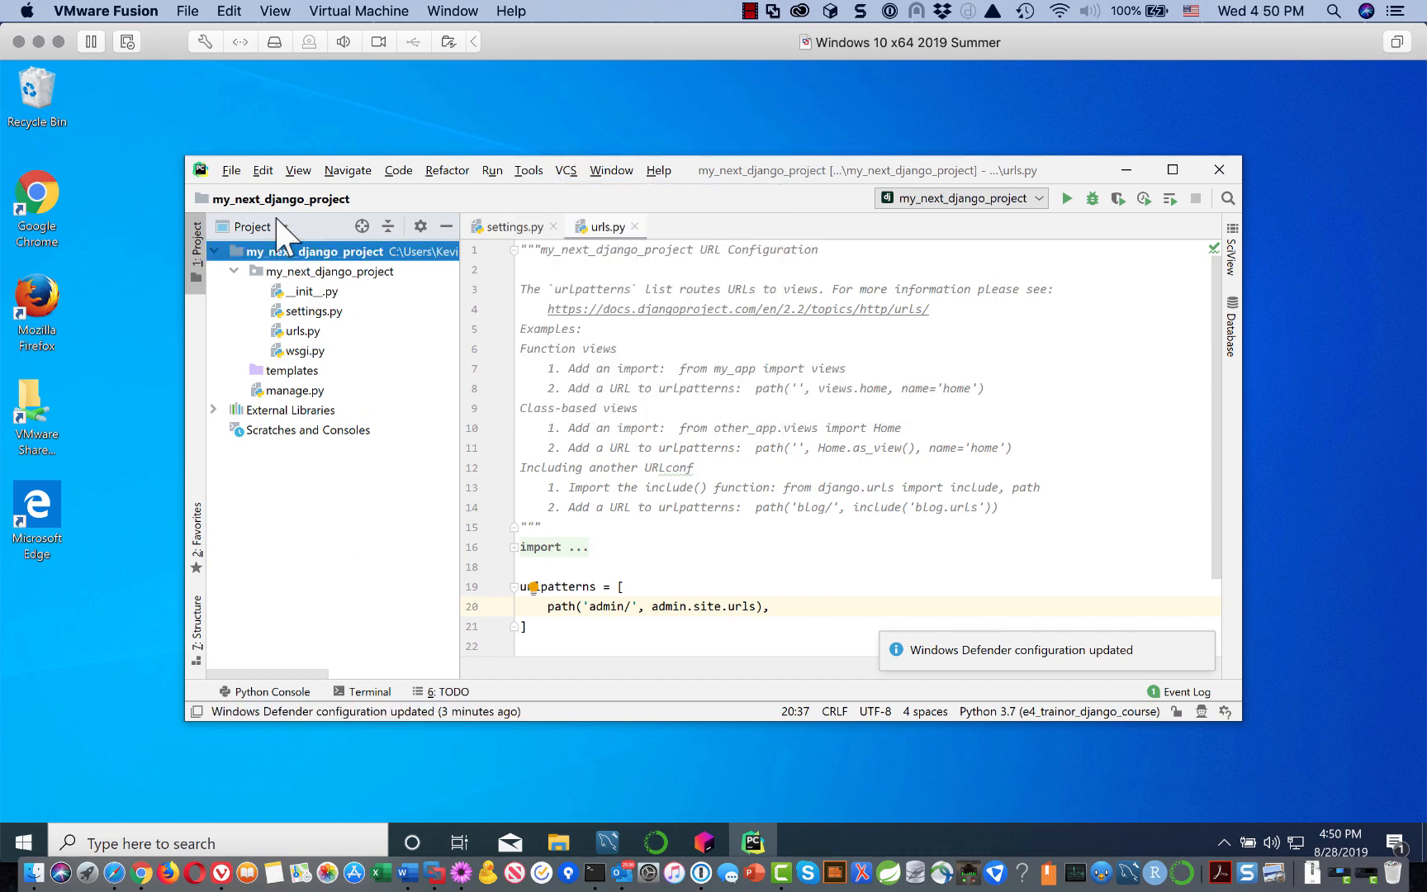
# Step: On the Languages & Frameworks > Django settings page, toggle Enable Django Support off and on
pyautogui.click(232, 172)
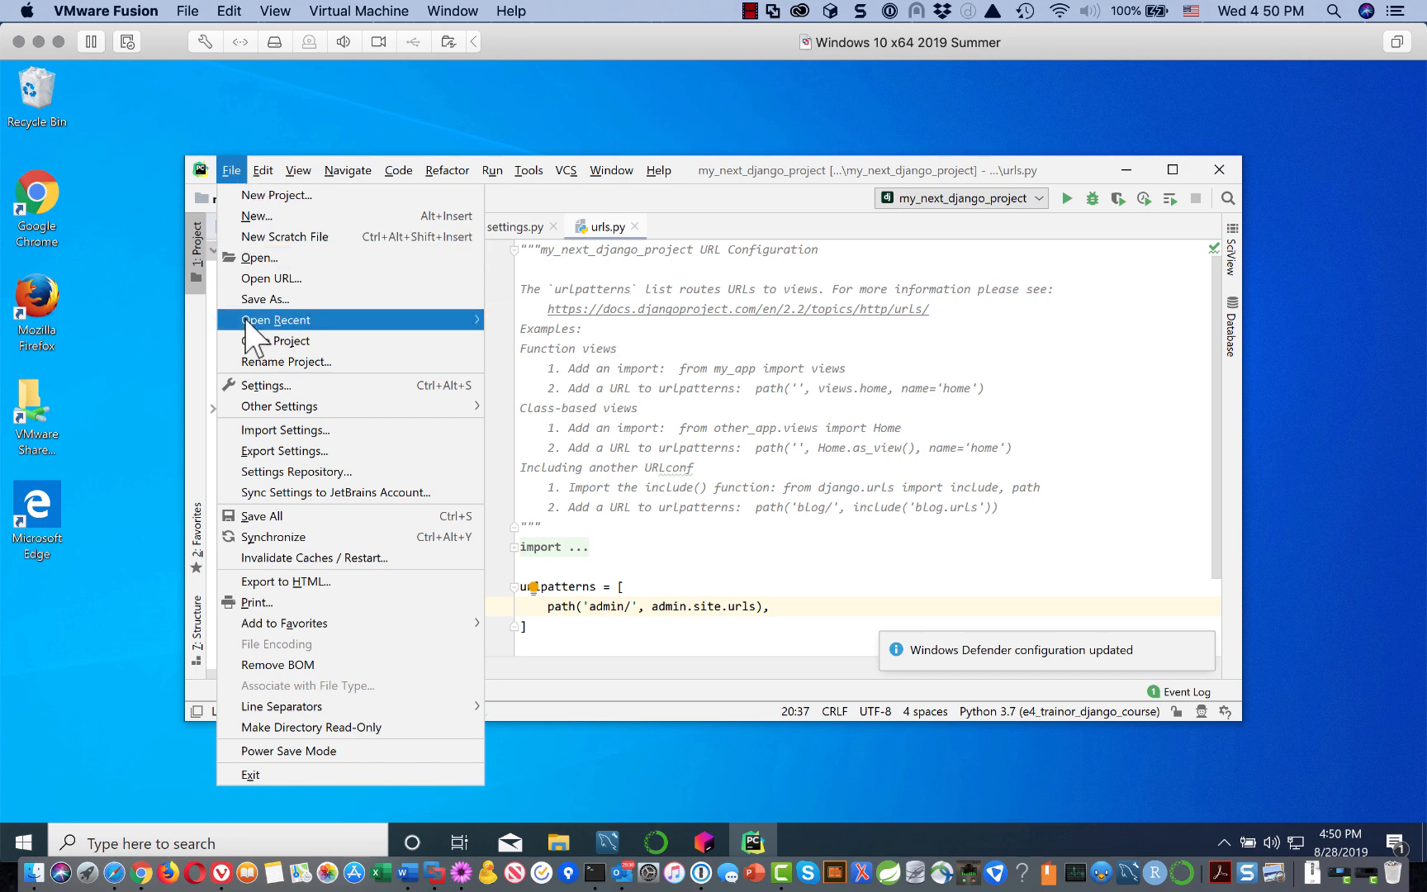
pyautogui.click(252, 390)
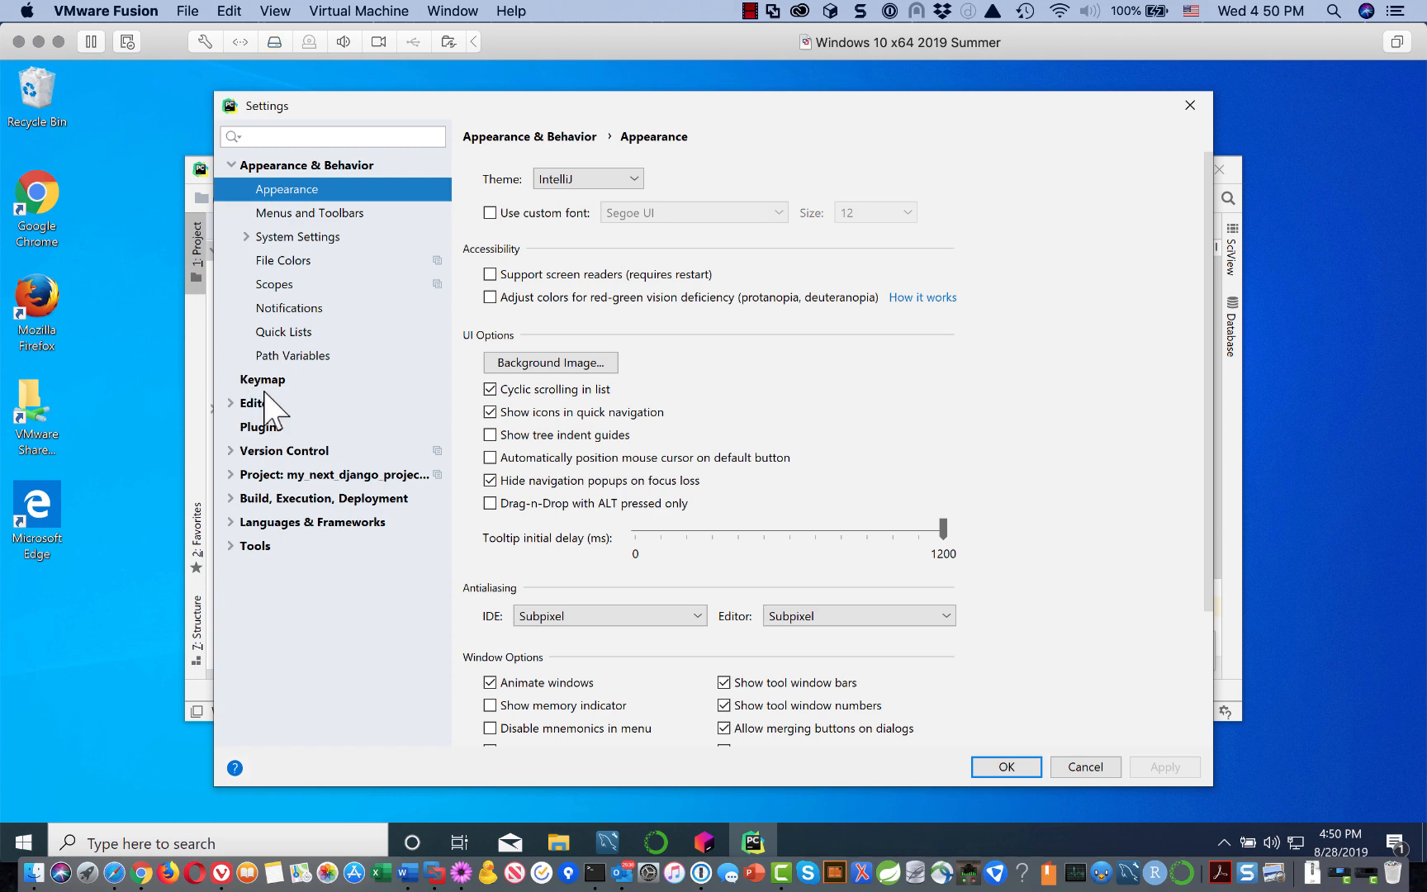
pyautogui.click(230, 522)
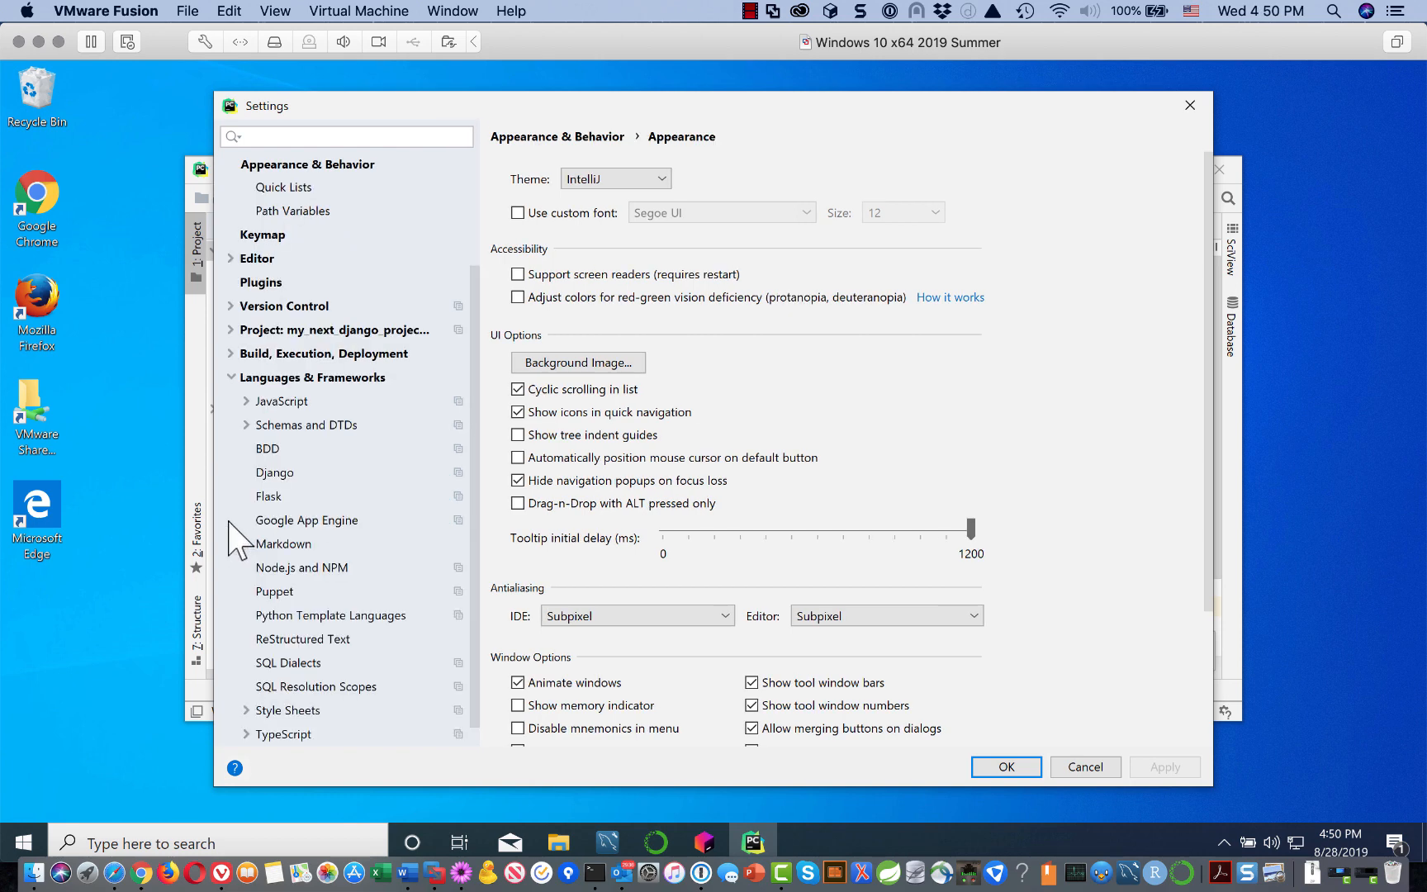
pyautogui.click(280, 476)
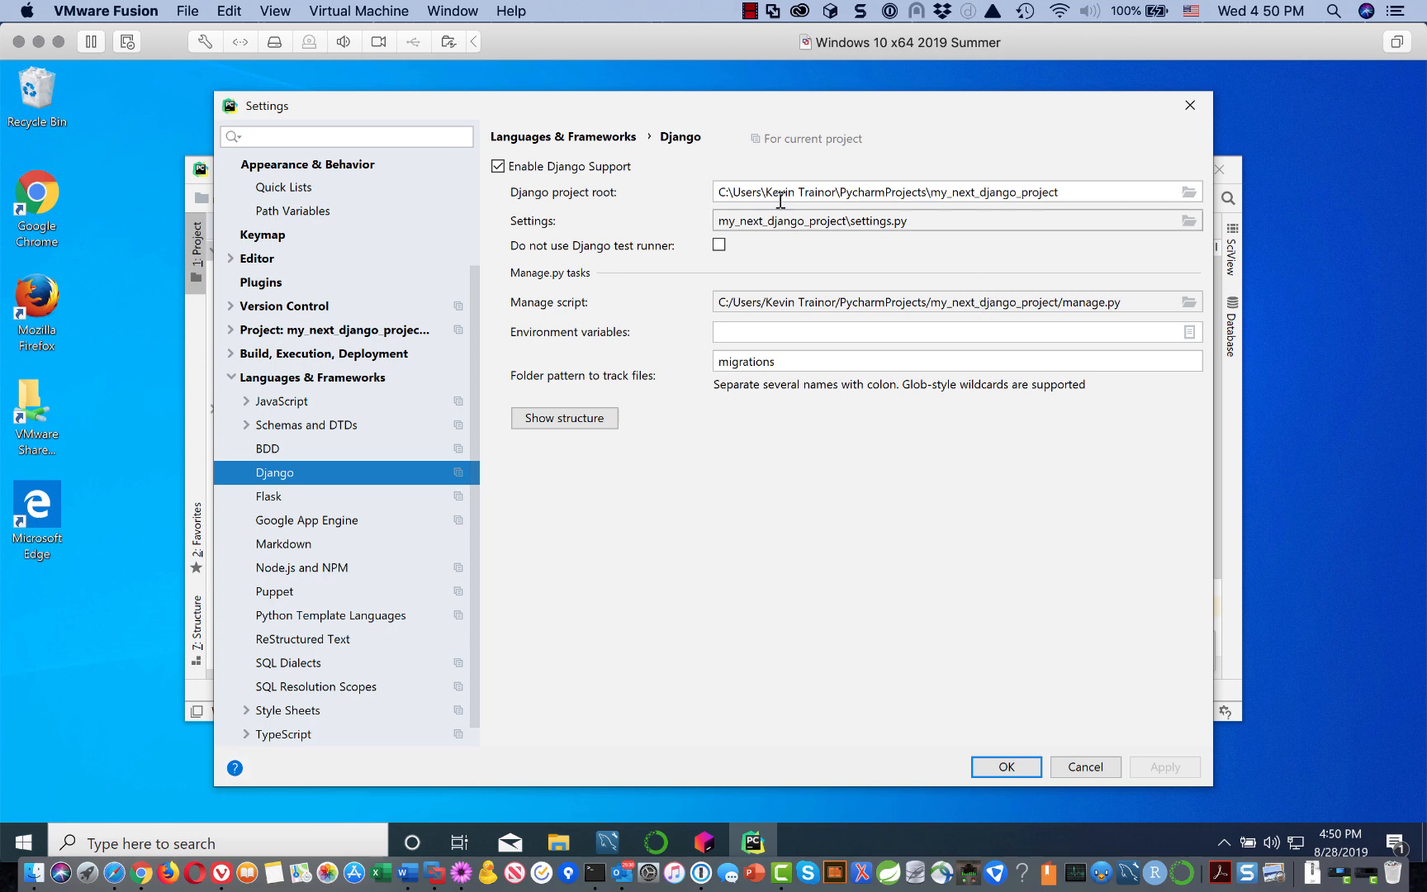
pyautogui.click(498, 167)
pyautogui.click(498, 167)
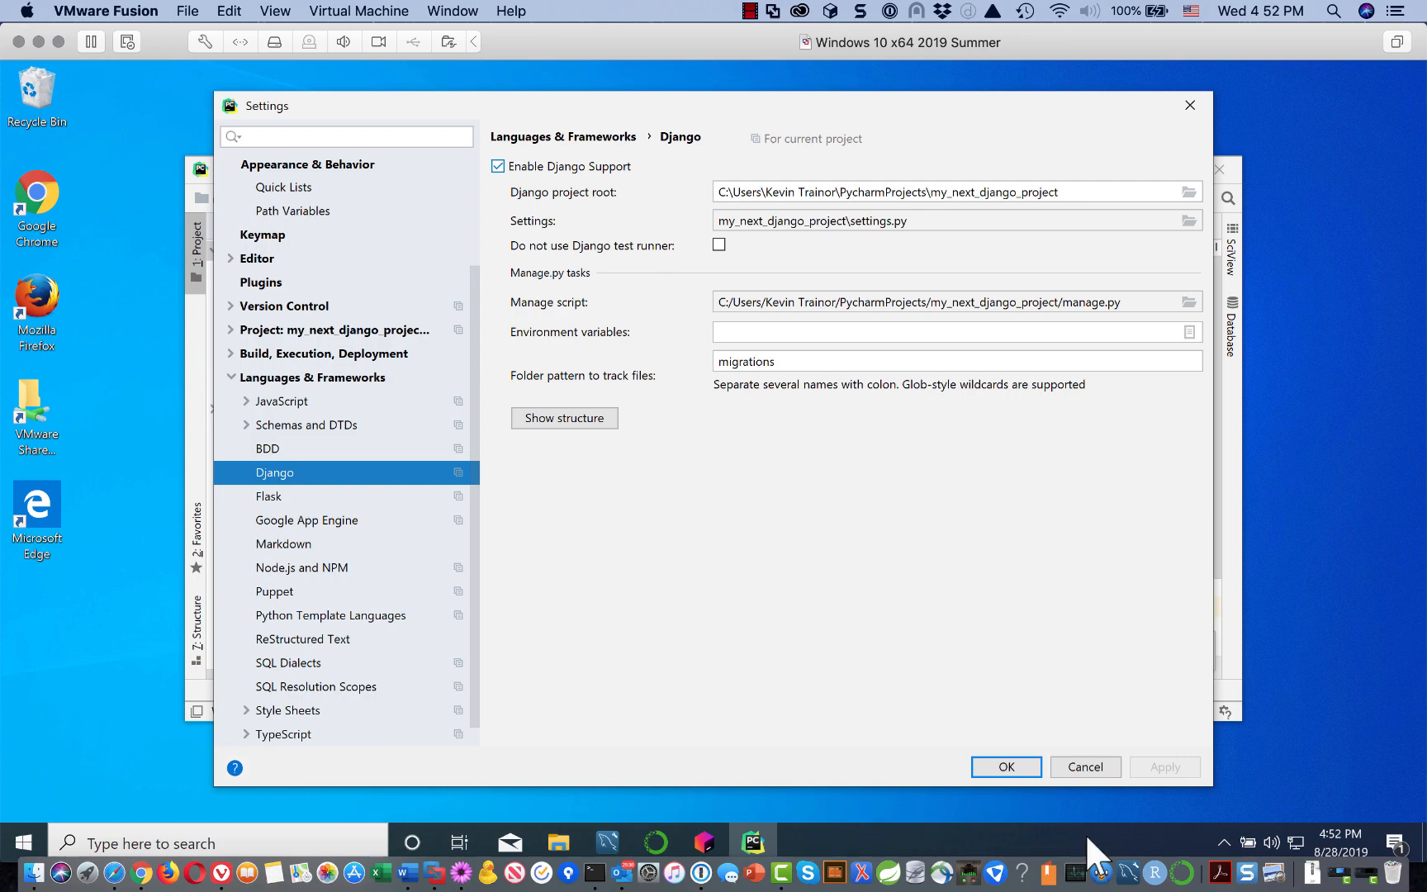
# Step: Apply the settings and start a manage.py task console from the Tools menu
pyautogui.click(1016, 766)
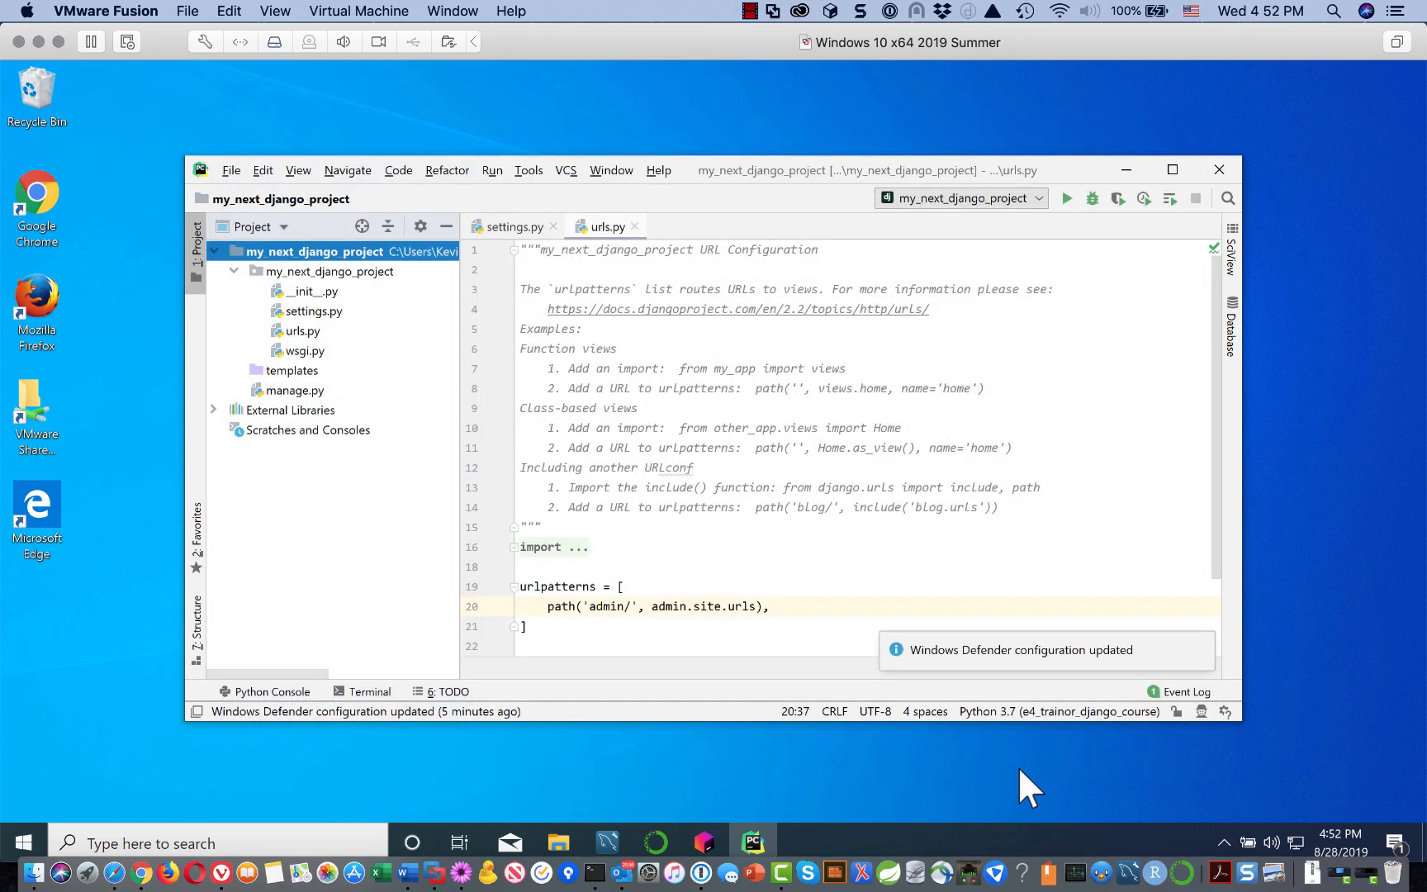
pyautogui.click(533, 171)
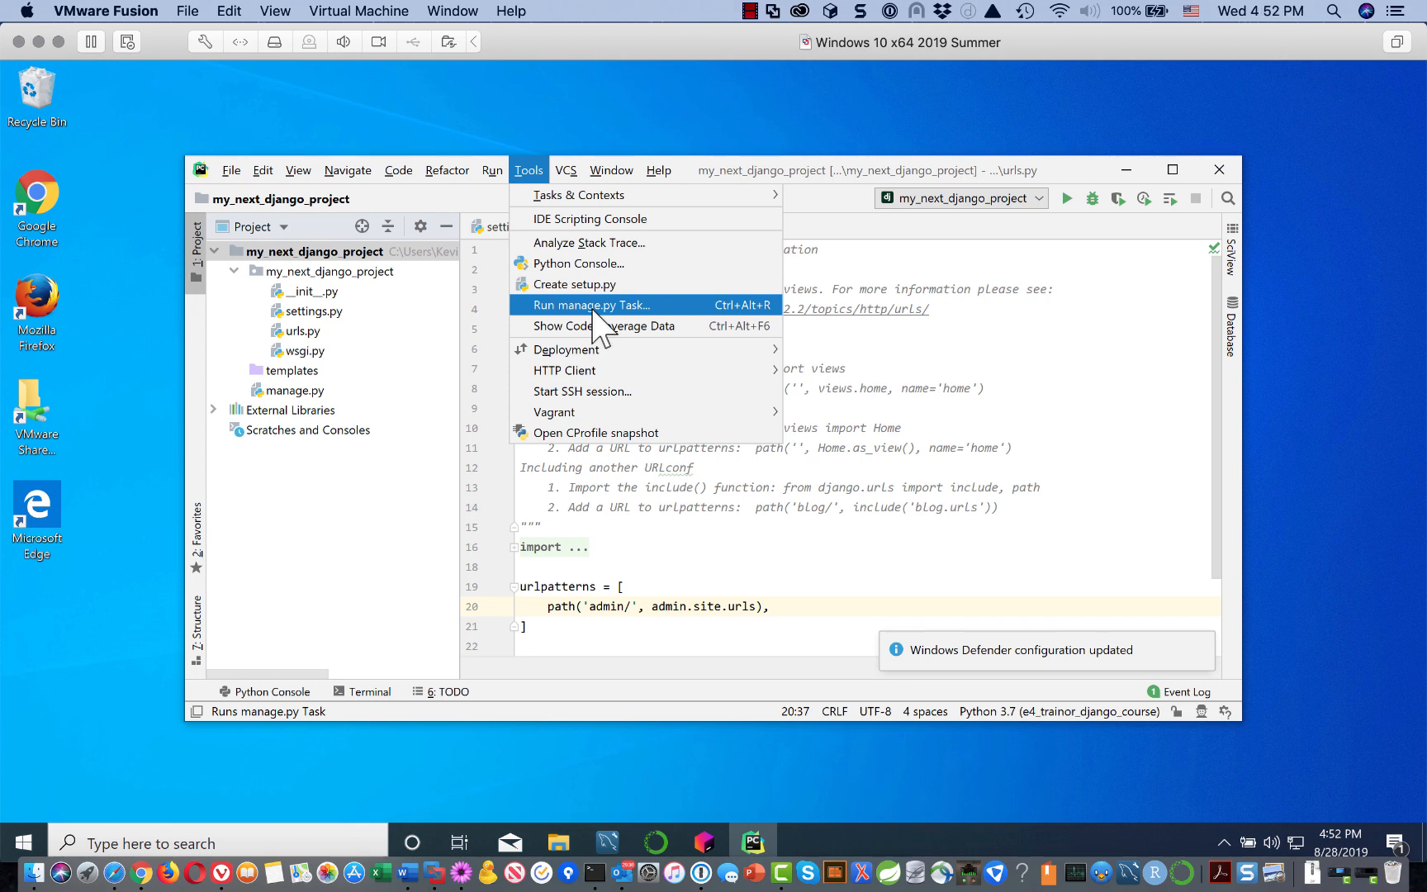
pyautogui.click(593, 306)
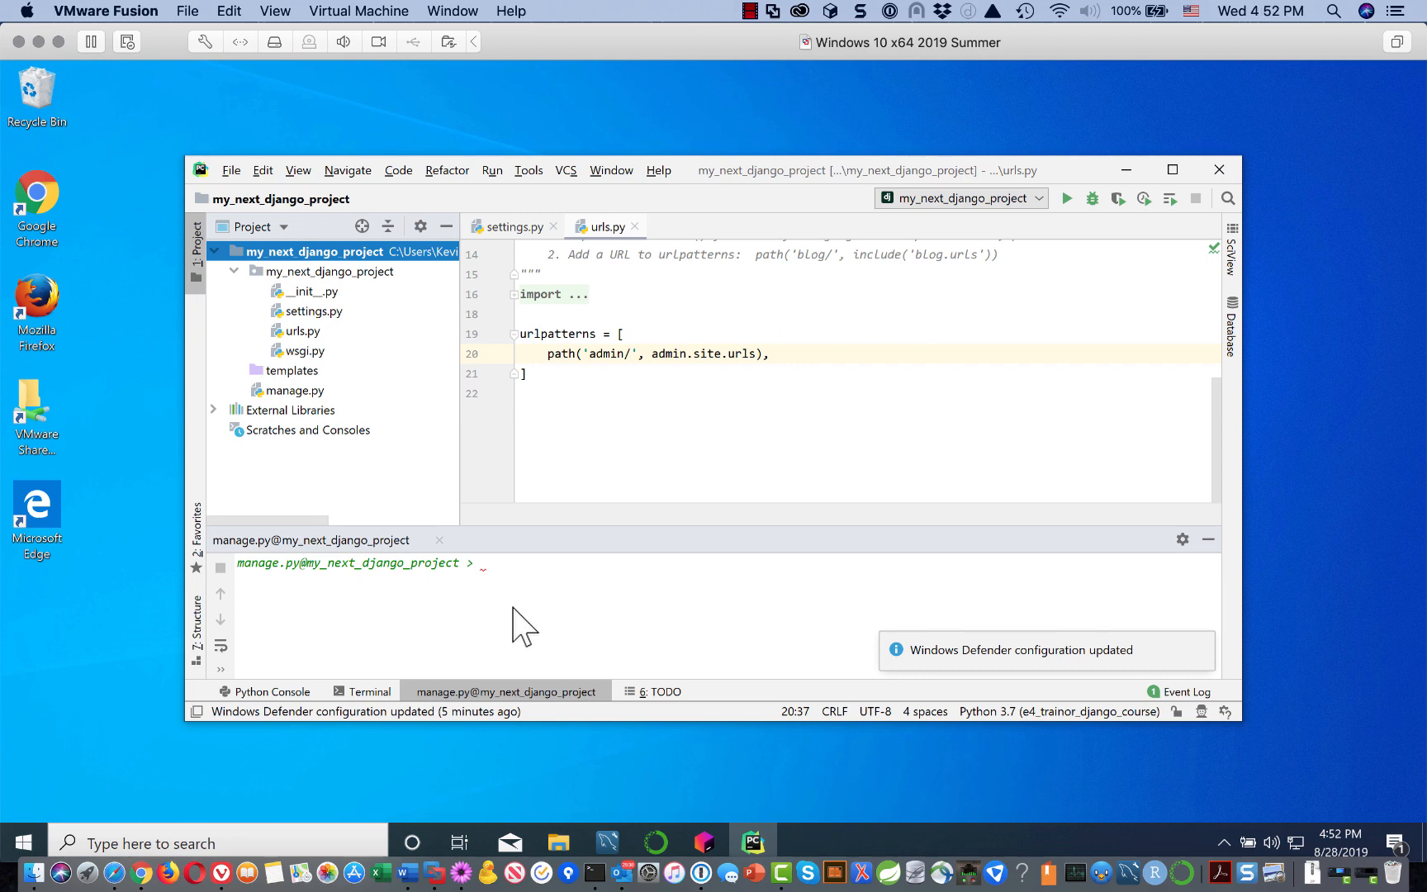
pyautogui.click(485, 573)
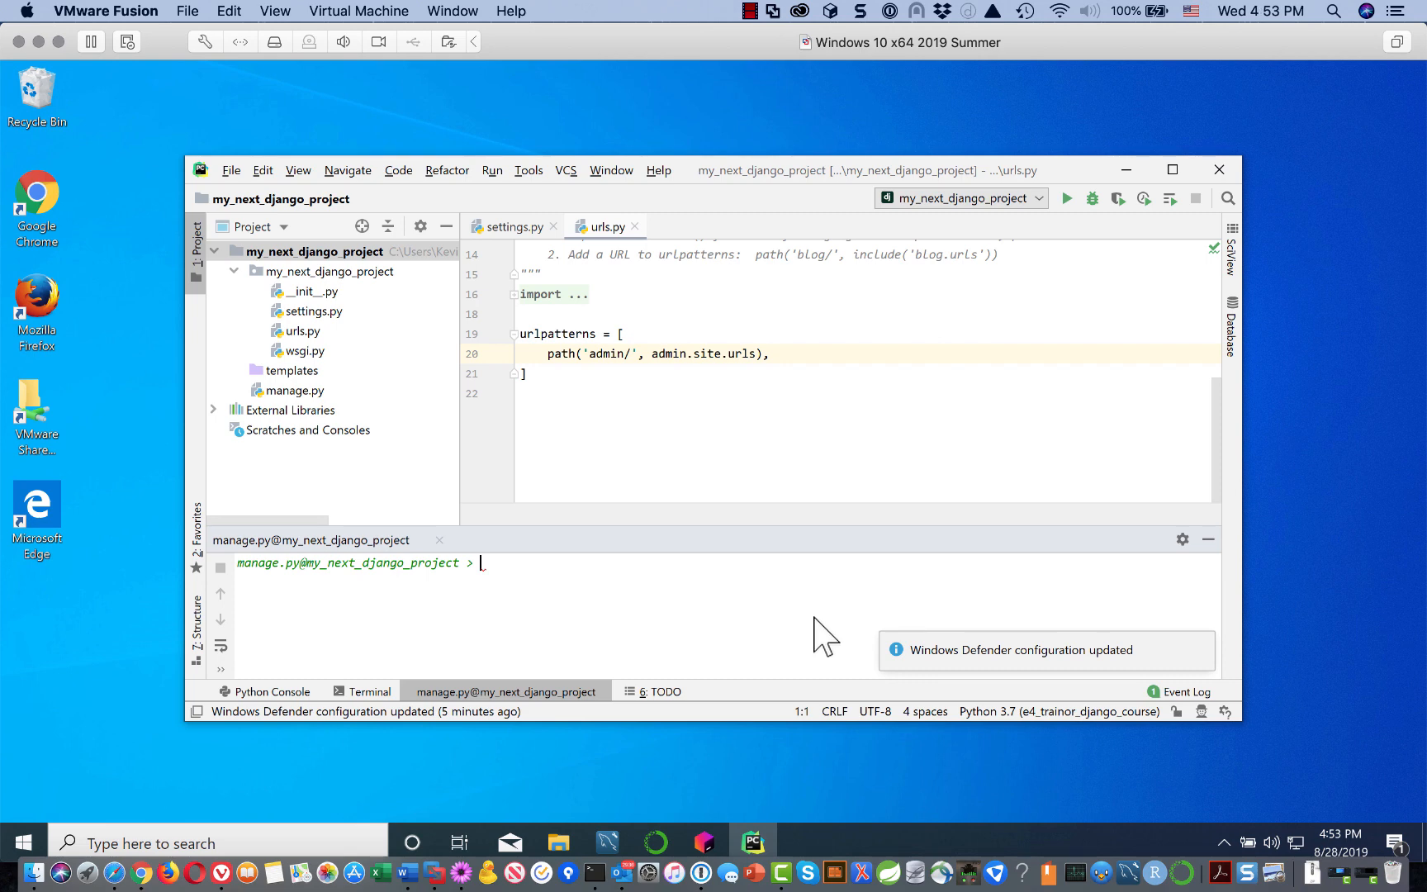
pyautogui.write('run')
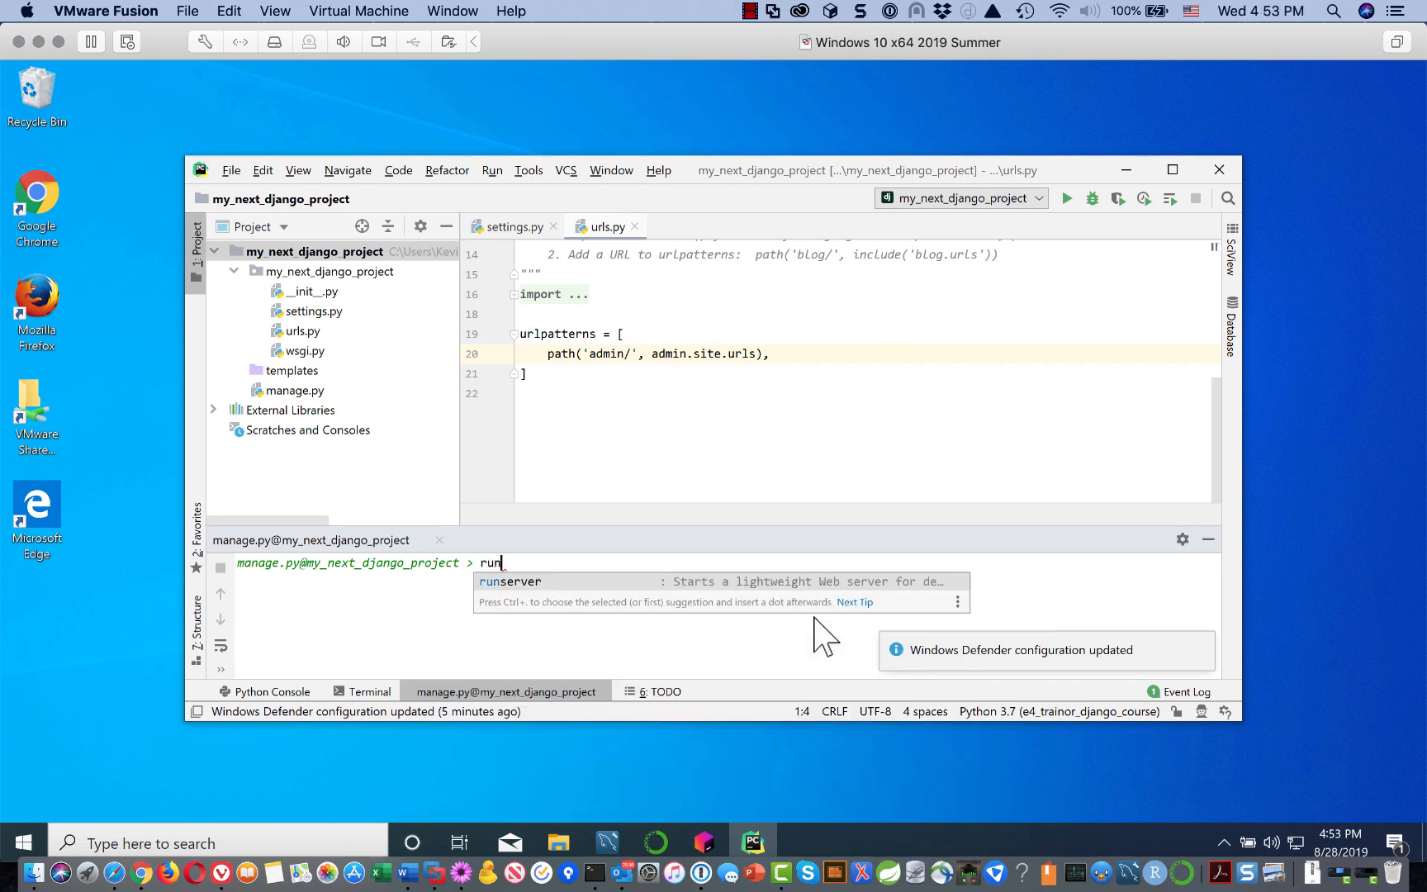
pyautogui.click(526, 581)
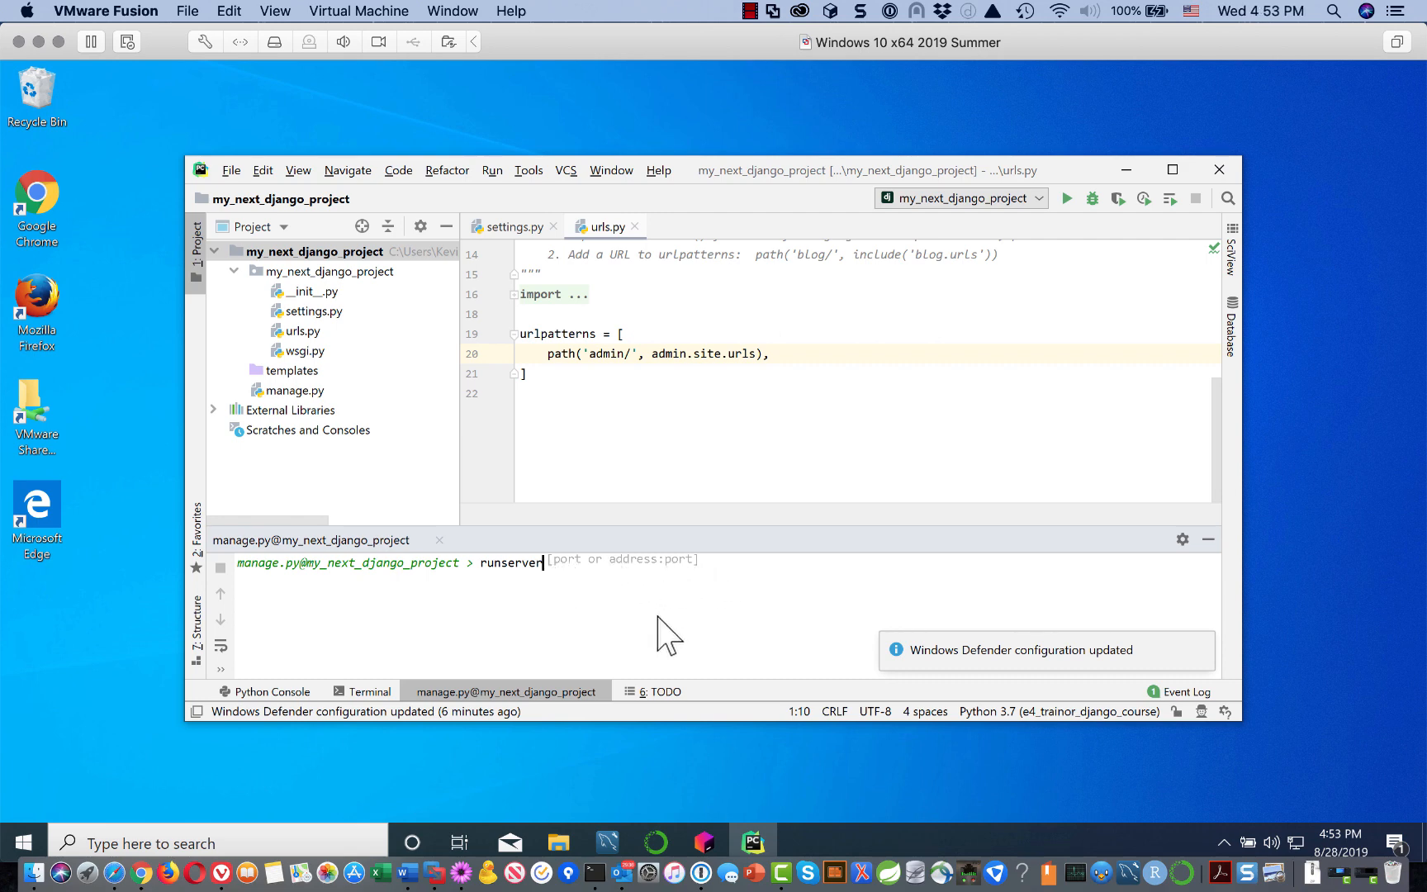
pyautogui.press('Return')
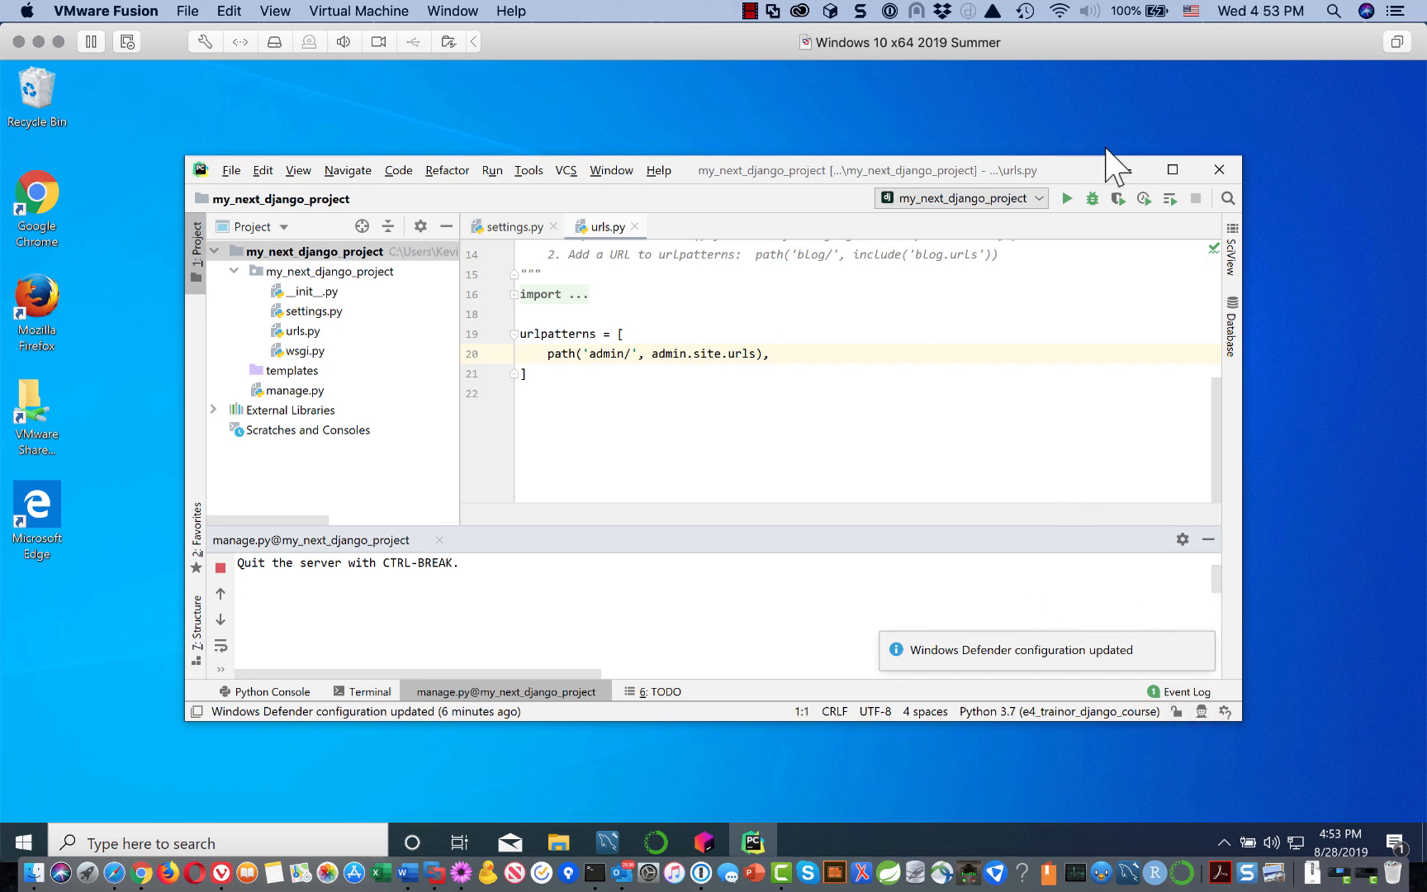
pyautogui.click(1173, 170)
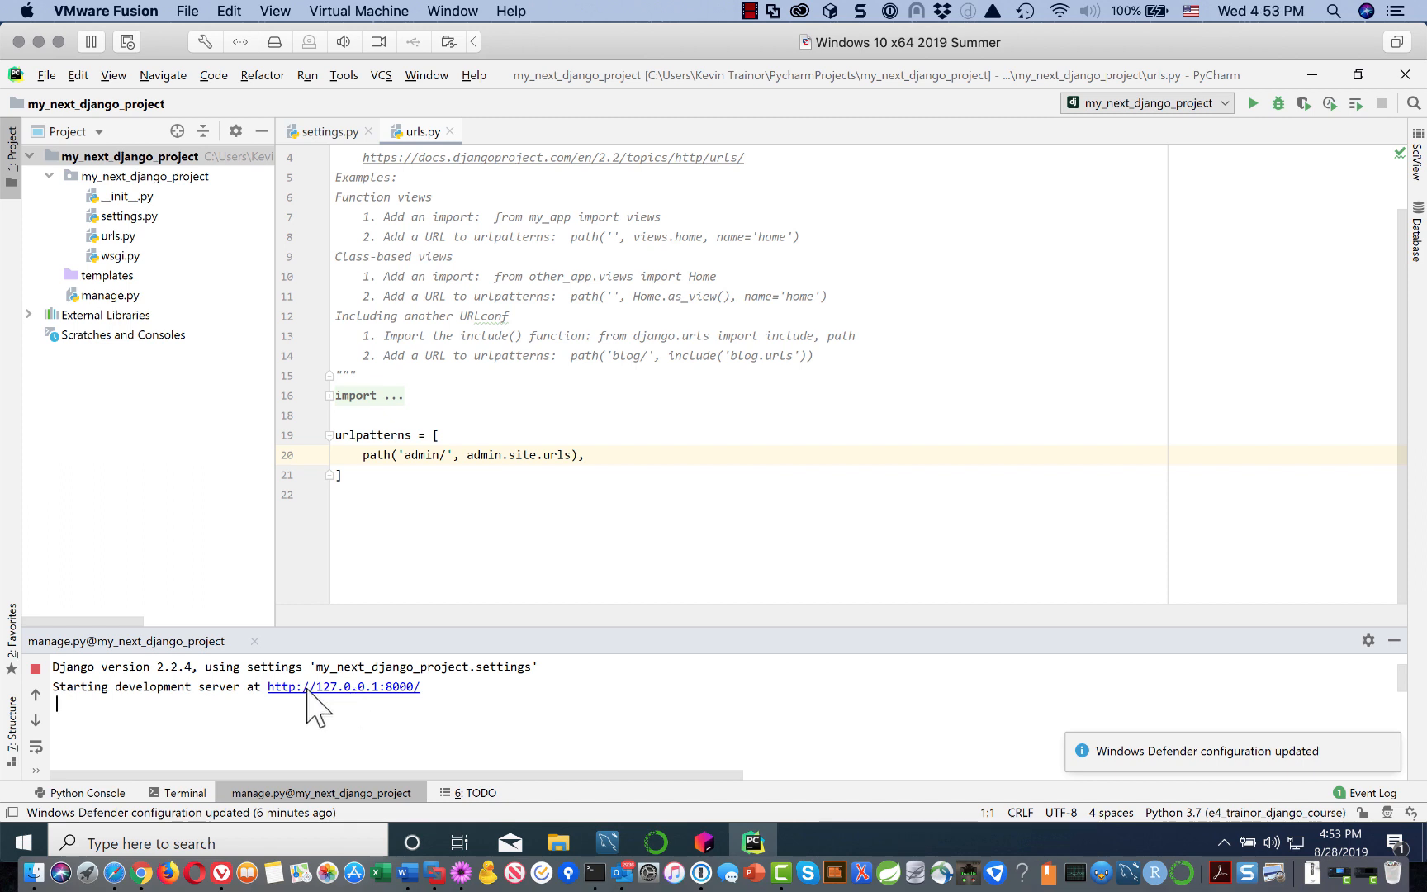
pyautogui.click(405, 686)
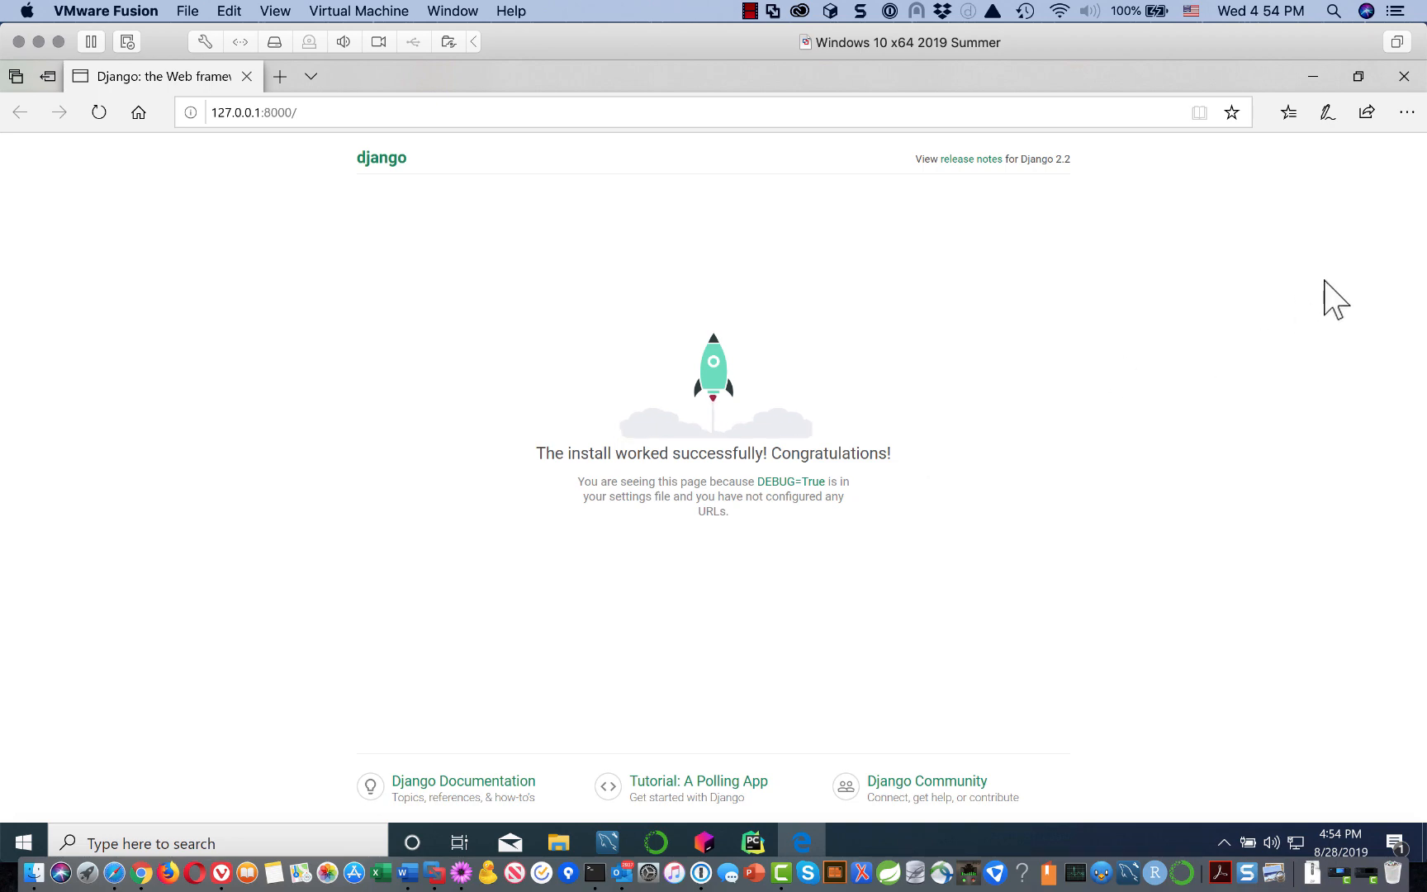
# Step: Close Edge after viewing Django's install-success page
pyautogui.click(1412, 86)
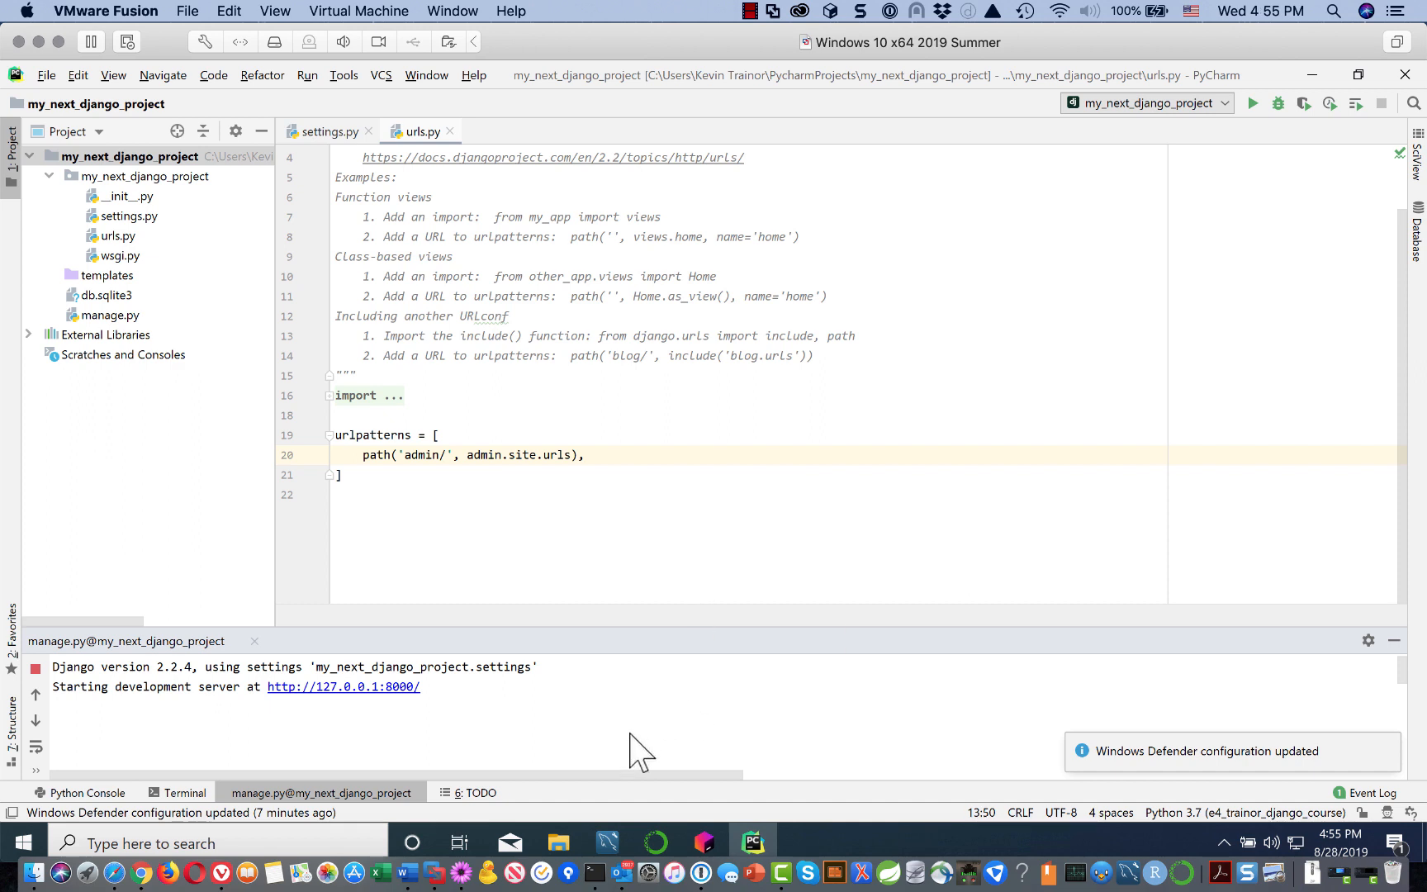
# Step: Dismiss the Windows Defender notification and enlarge the Run console to show the full server log
pyautogui.click(1385, 741)
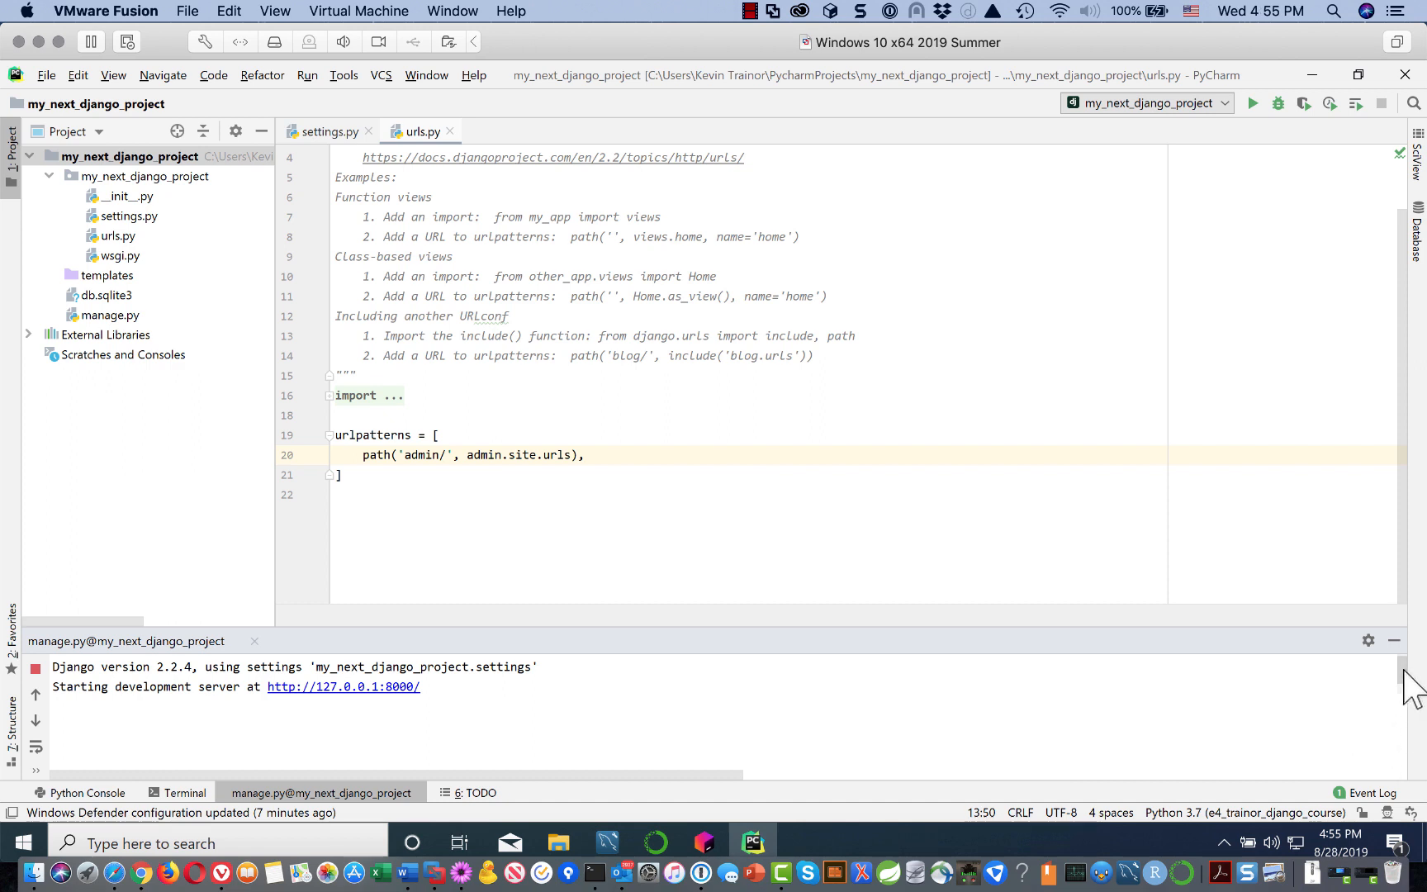
pyautogui.scroll(-5, 1405, 676)
pyautogui.scroll(5, 1405, 672)
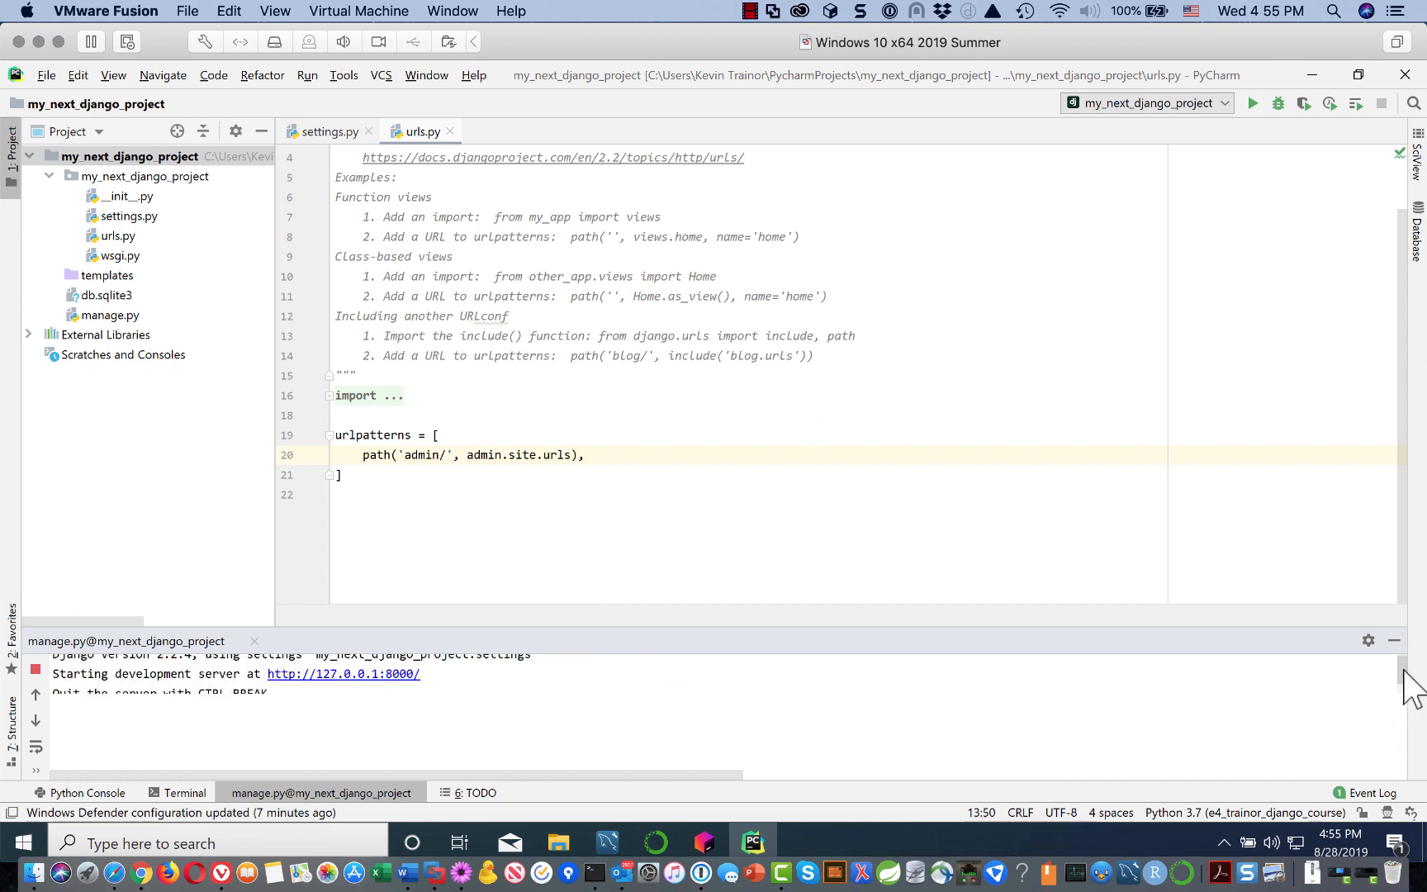
pyautogui.scroll(-5, 1405, 671)
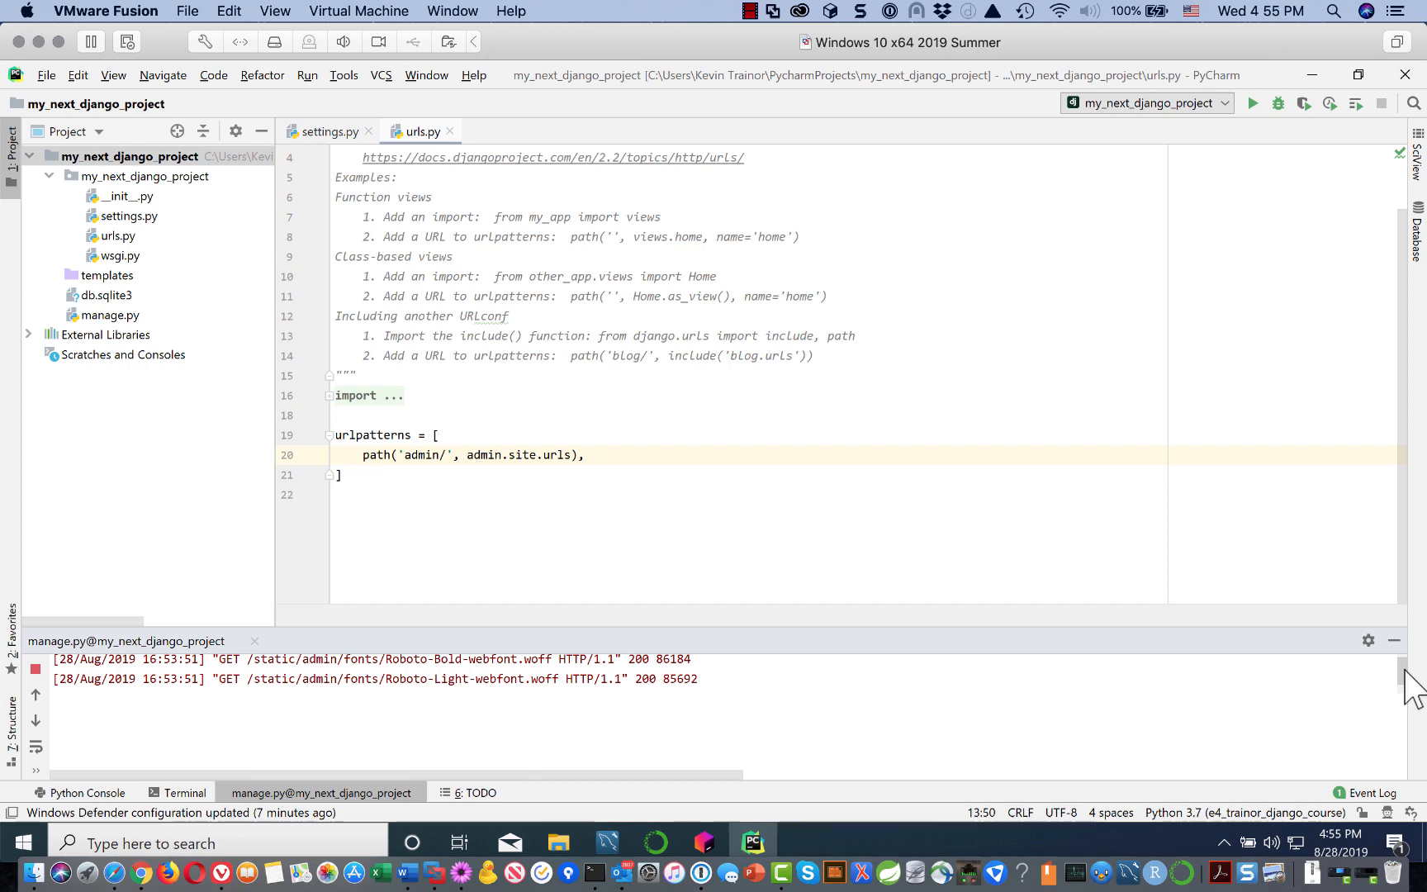
pyautogui.scroll(10, 1405, 686)
pyautogui.scroll(-2, 1405, 685)
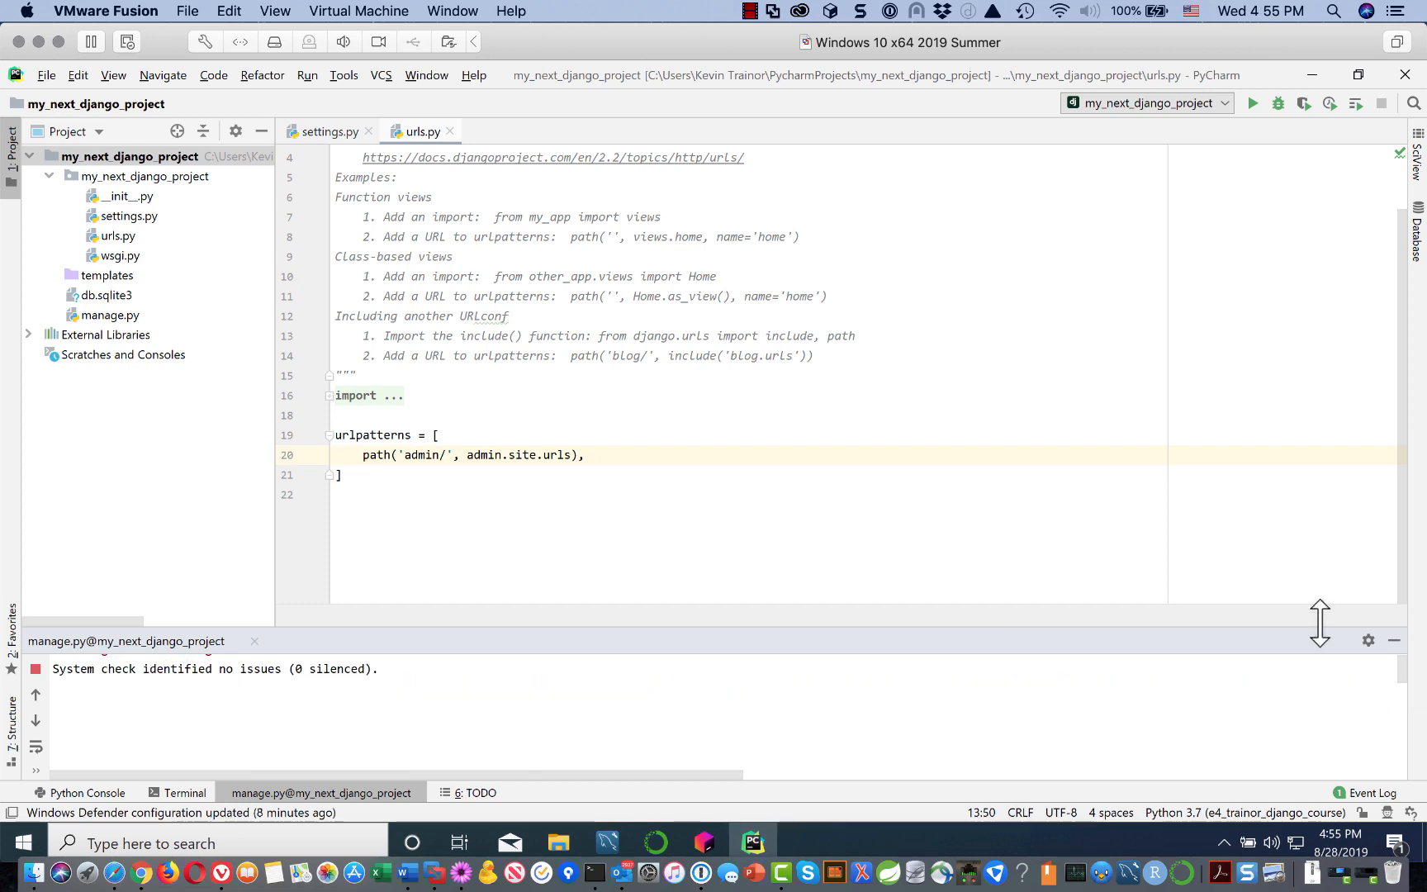
pyautogui.moveTo(1320, 623); pyautogui.dragTo(1322, 450)
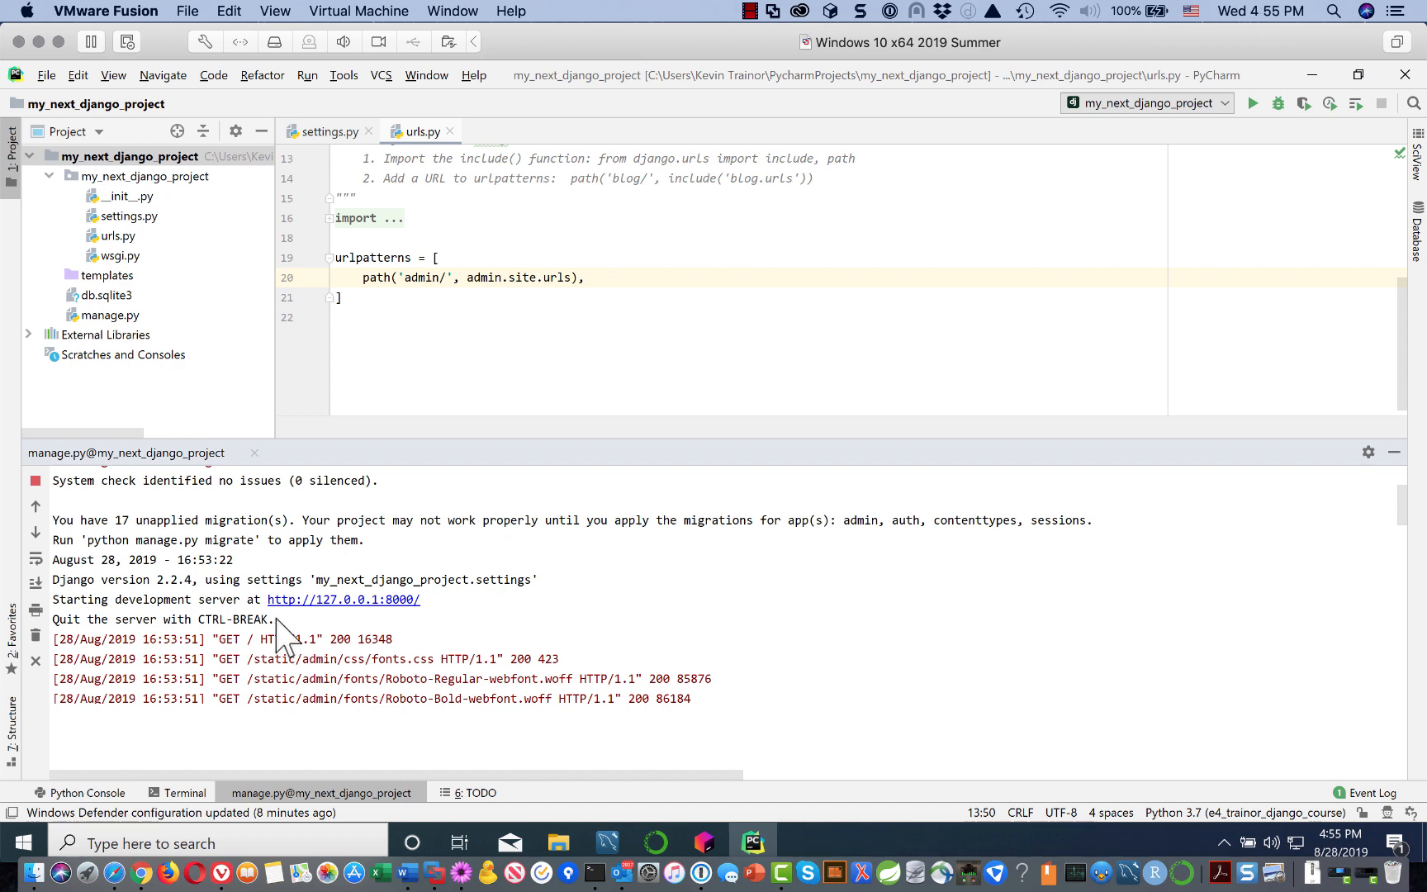
pyautogui.click(241, 750)
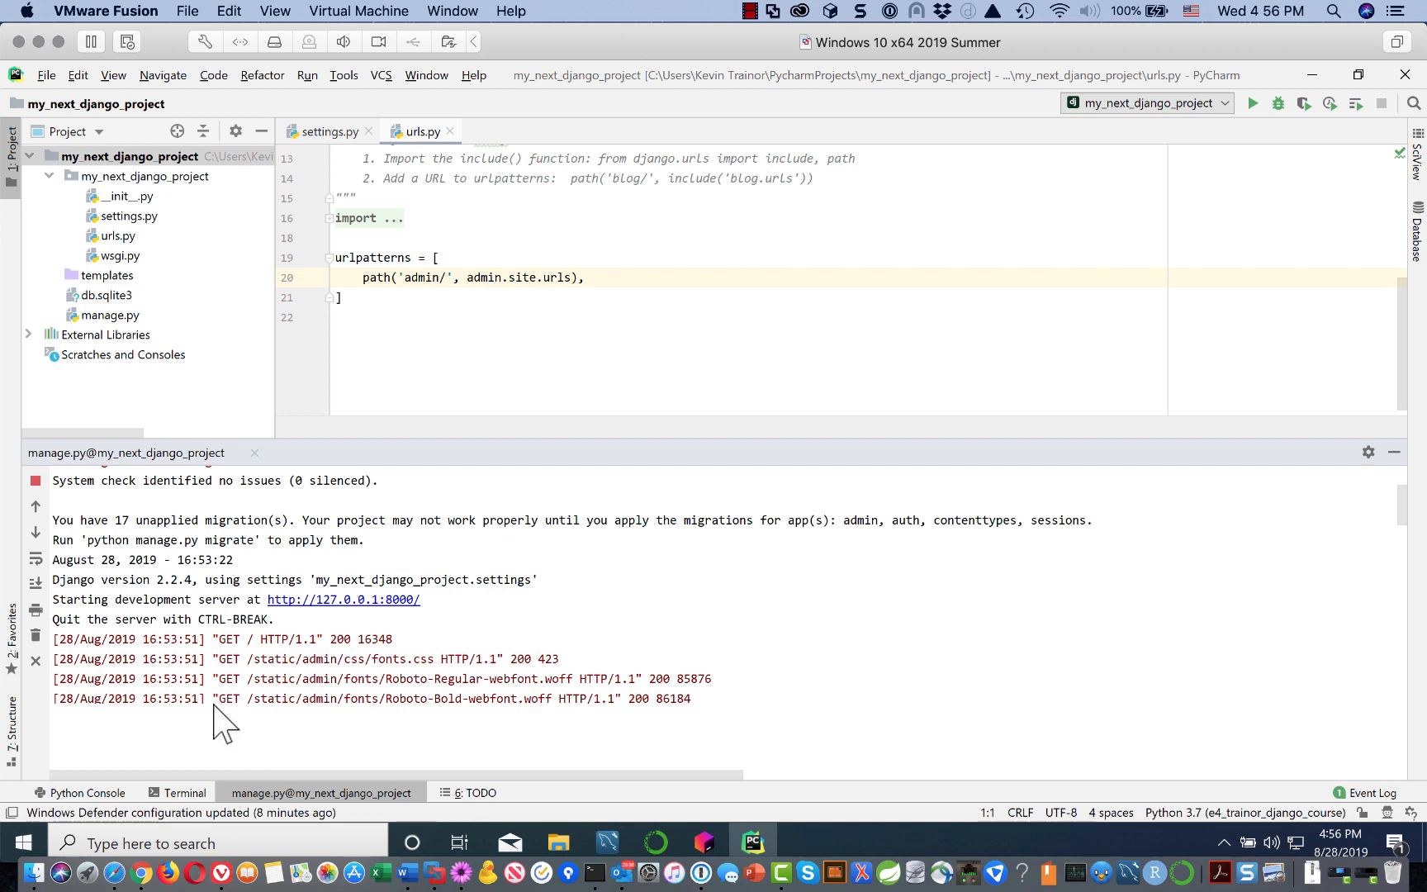
pyautogui.click(36, 481)
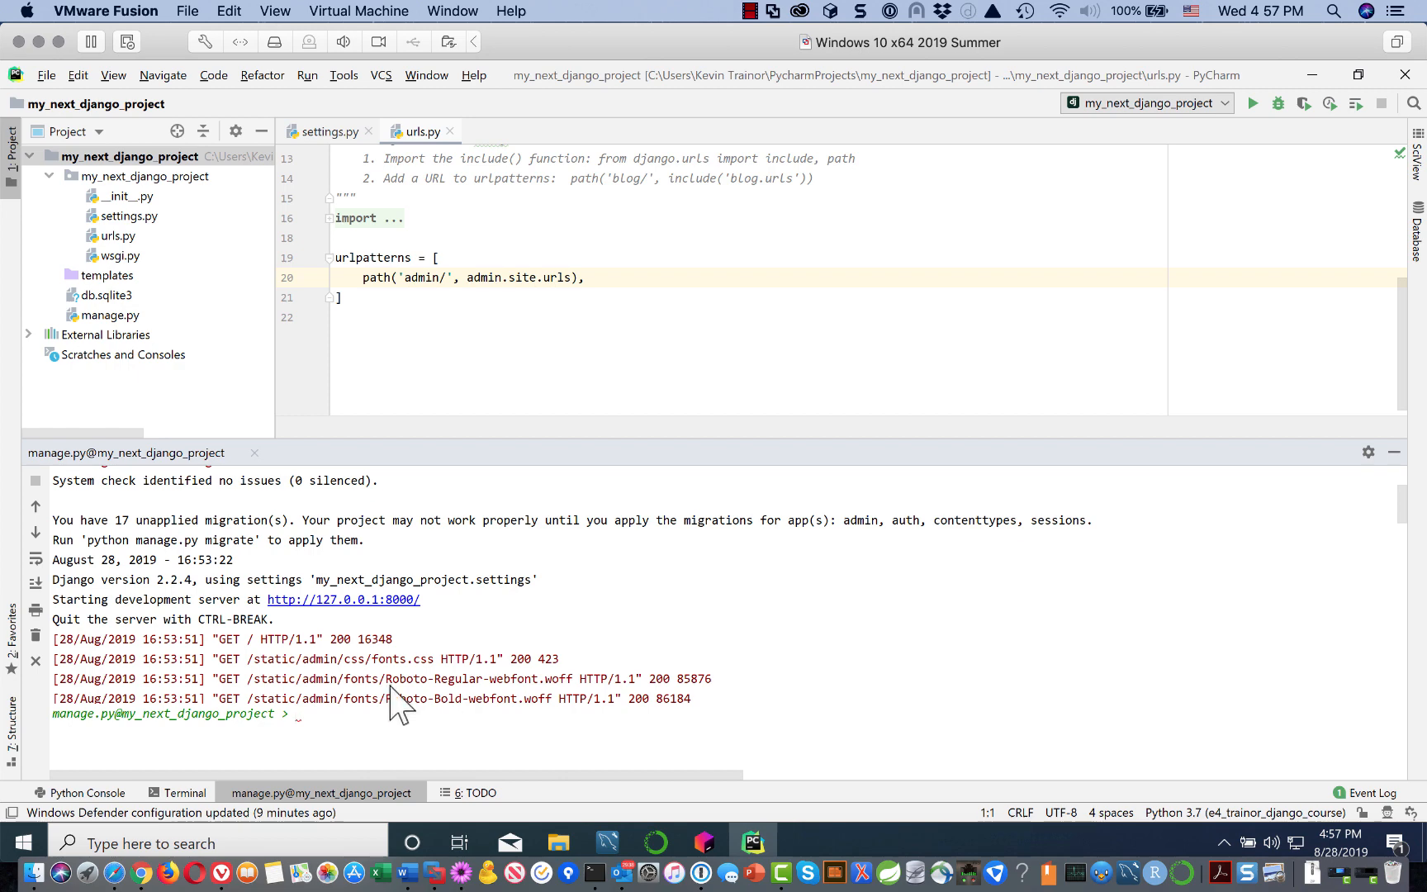
pyautogui.click(400, 599)
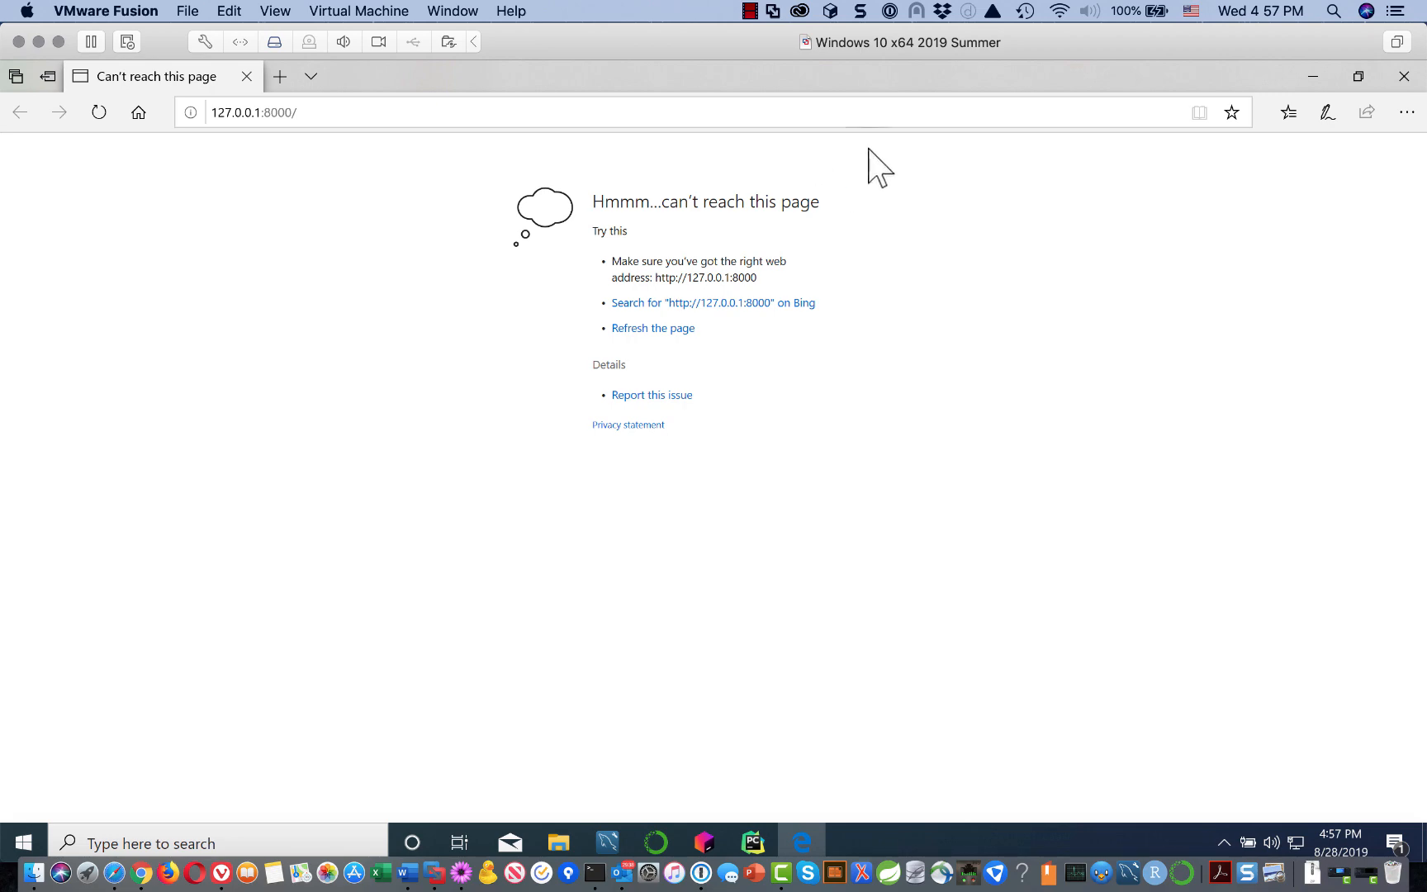
# Step: Close Edge's 'can't reach this page' error and return to the PyCharm console prompt
pyautogui.click(1407, 74)
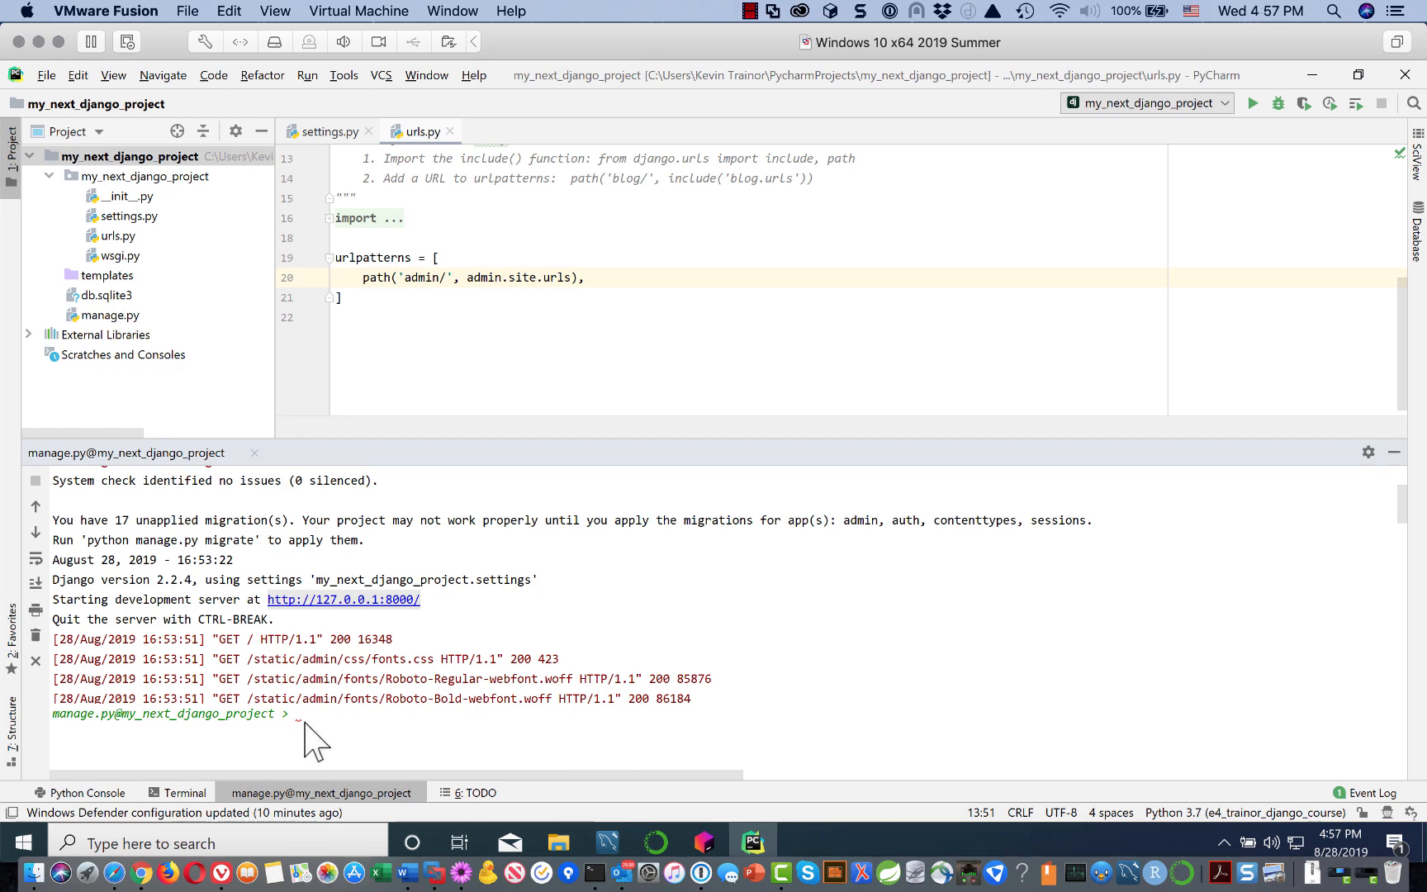
pyautogui.click(304, 721)
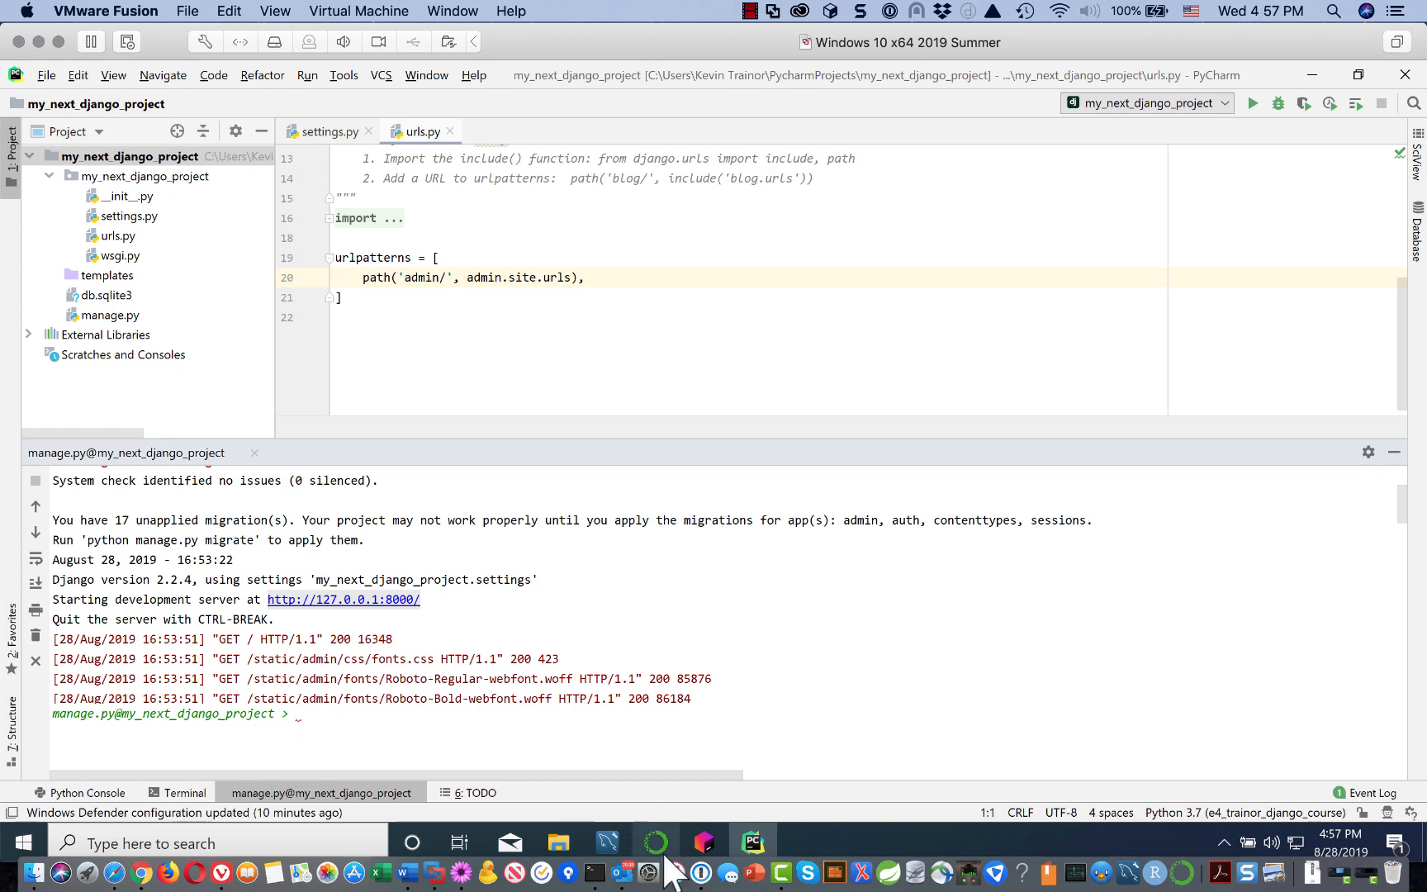
pyautogui.write('runser')
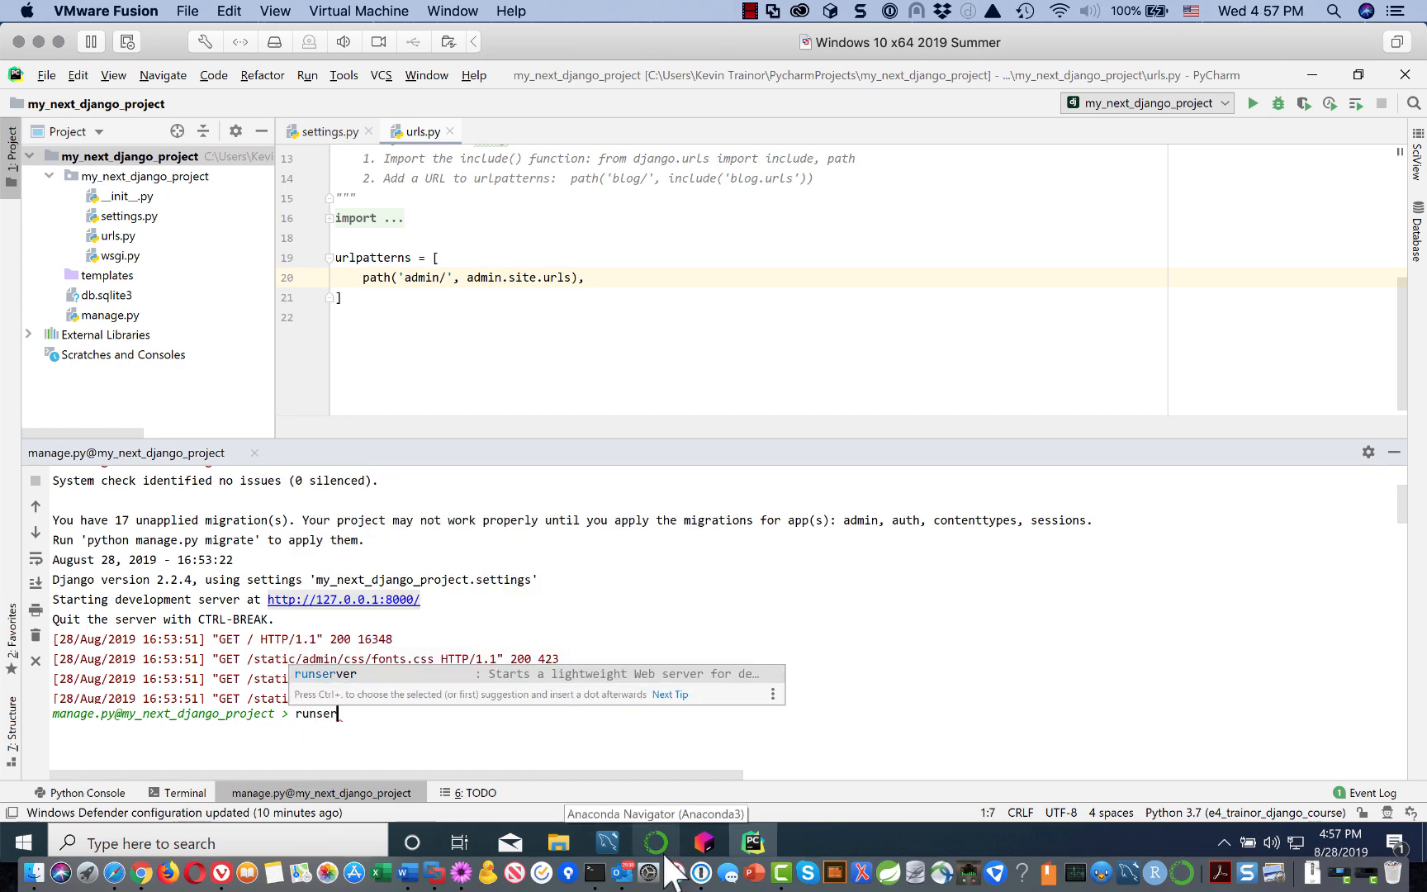
pyautogui.write('ver')
pyautogui.press('Escape')
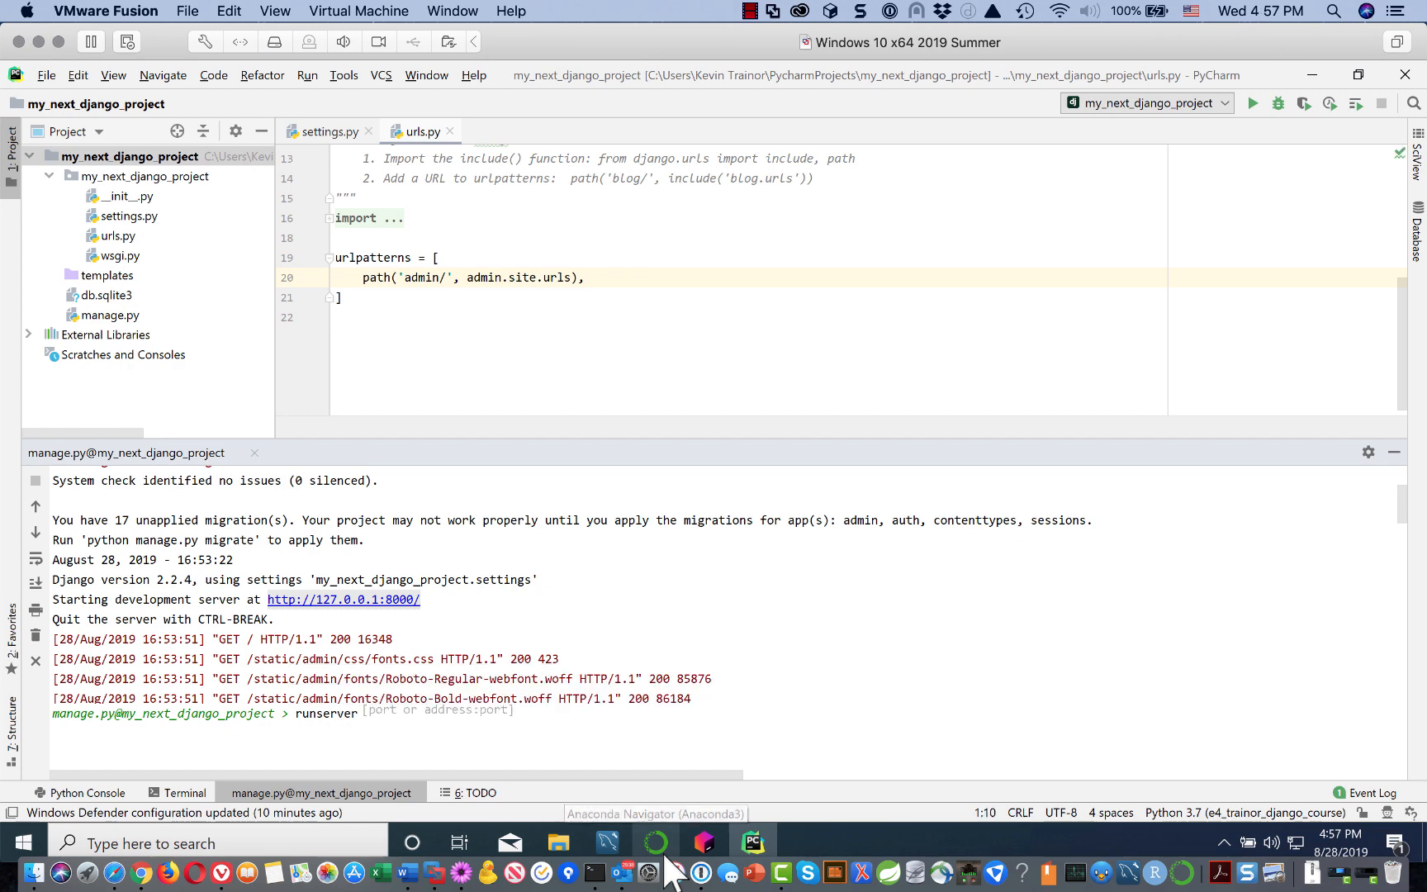
pyautogui.press('Return')
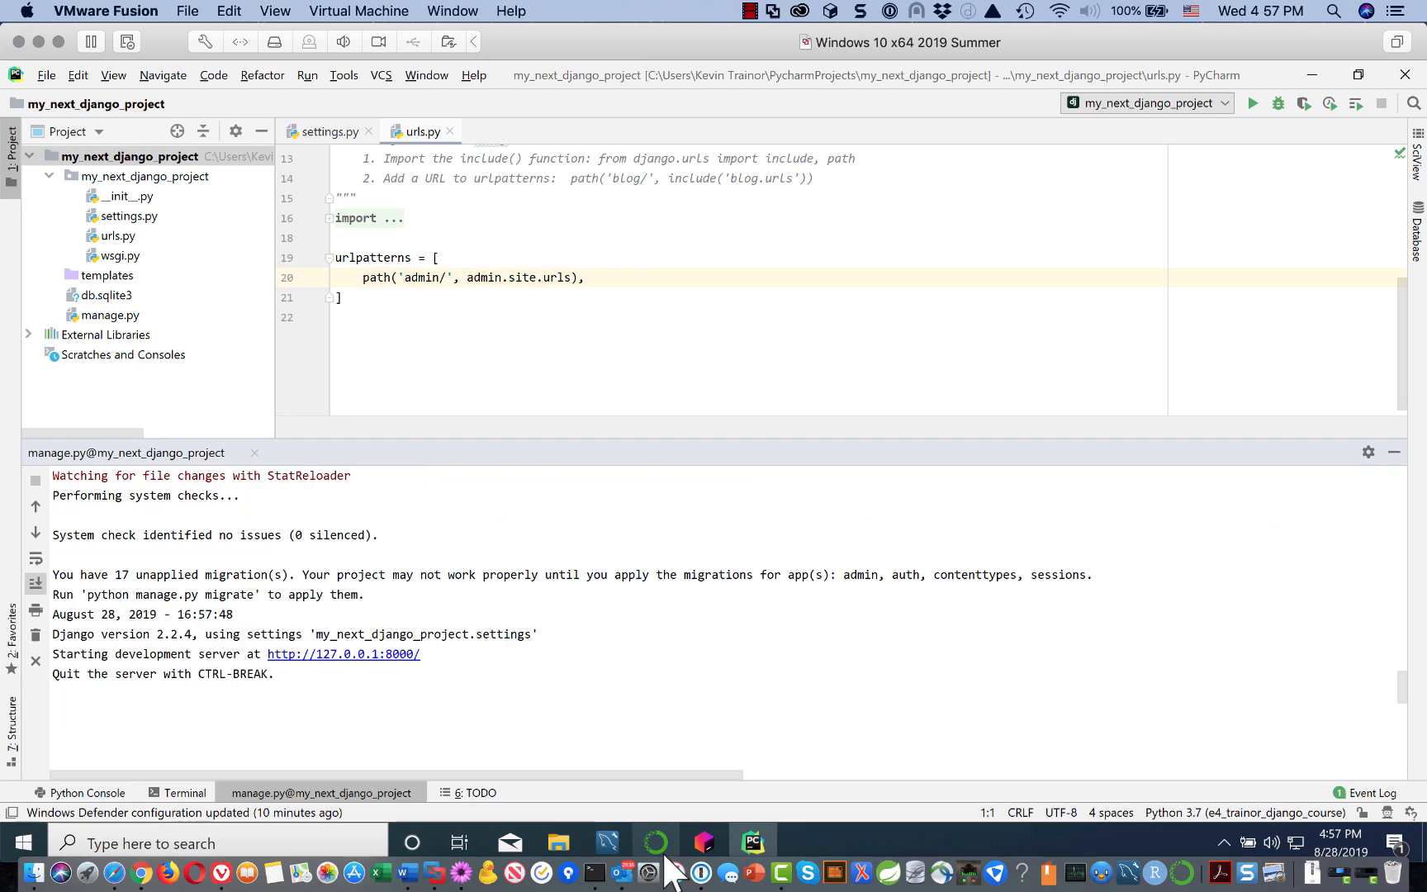
pyautogui.click(392, 655)
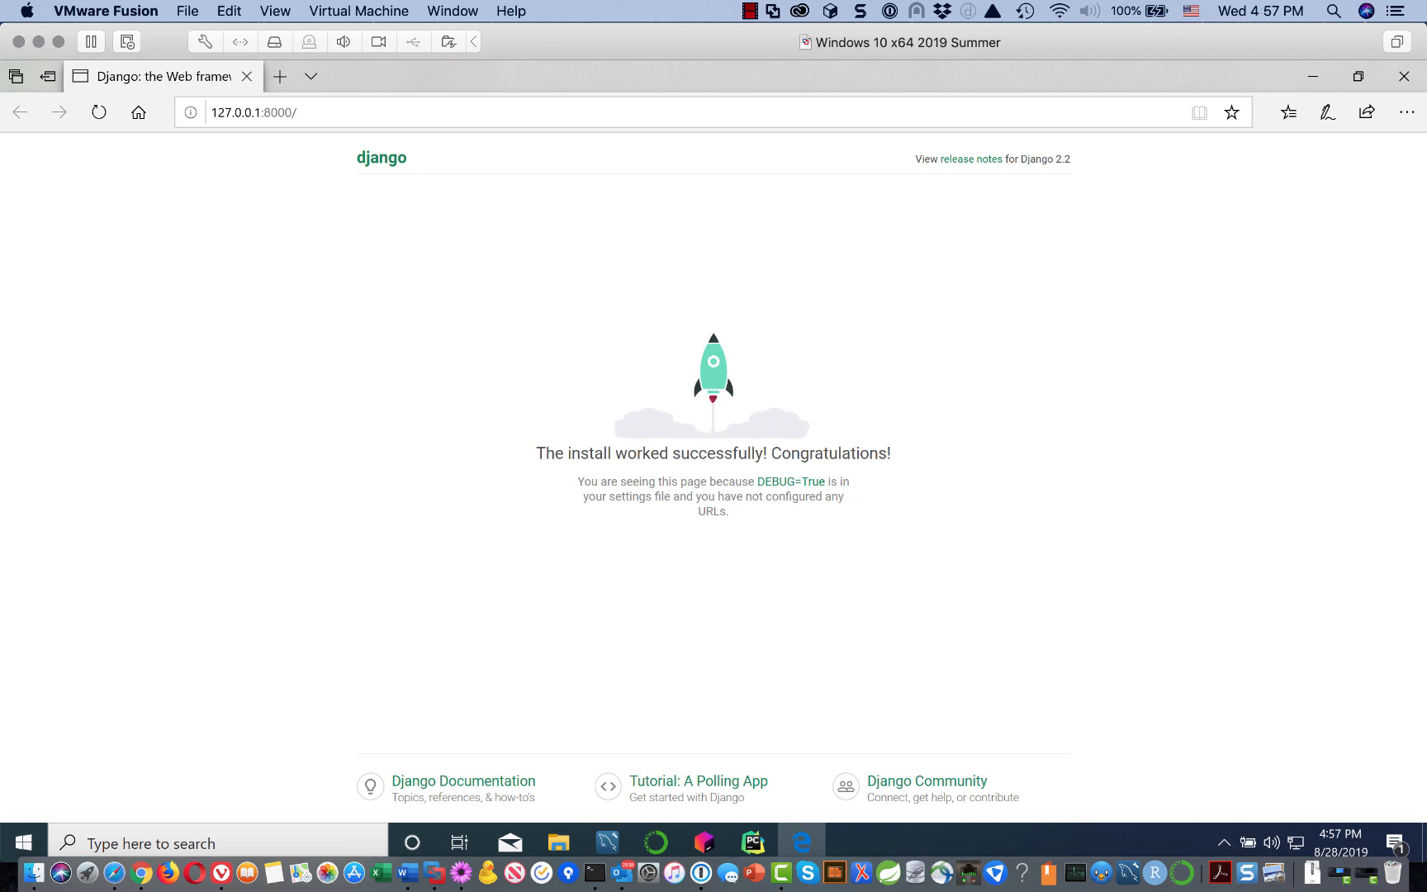
# Step: Close Edge after confirming the Django success page loads again
pyautogui.click(1408, 77)
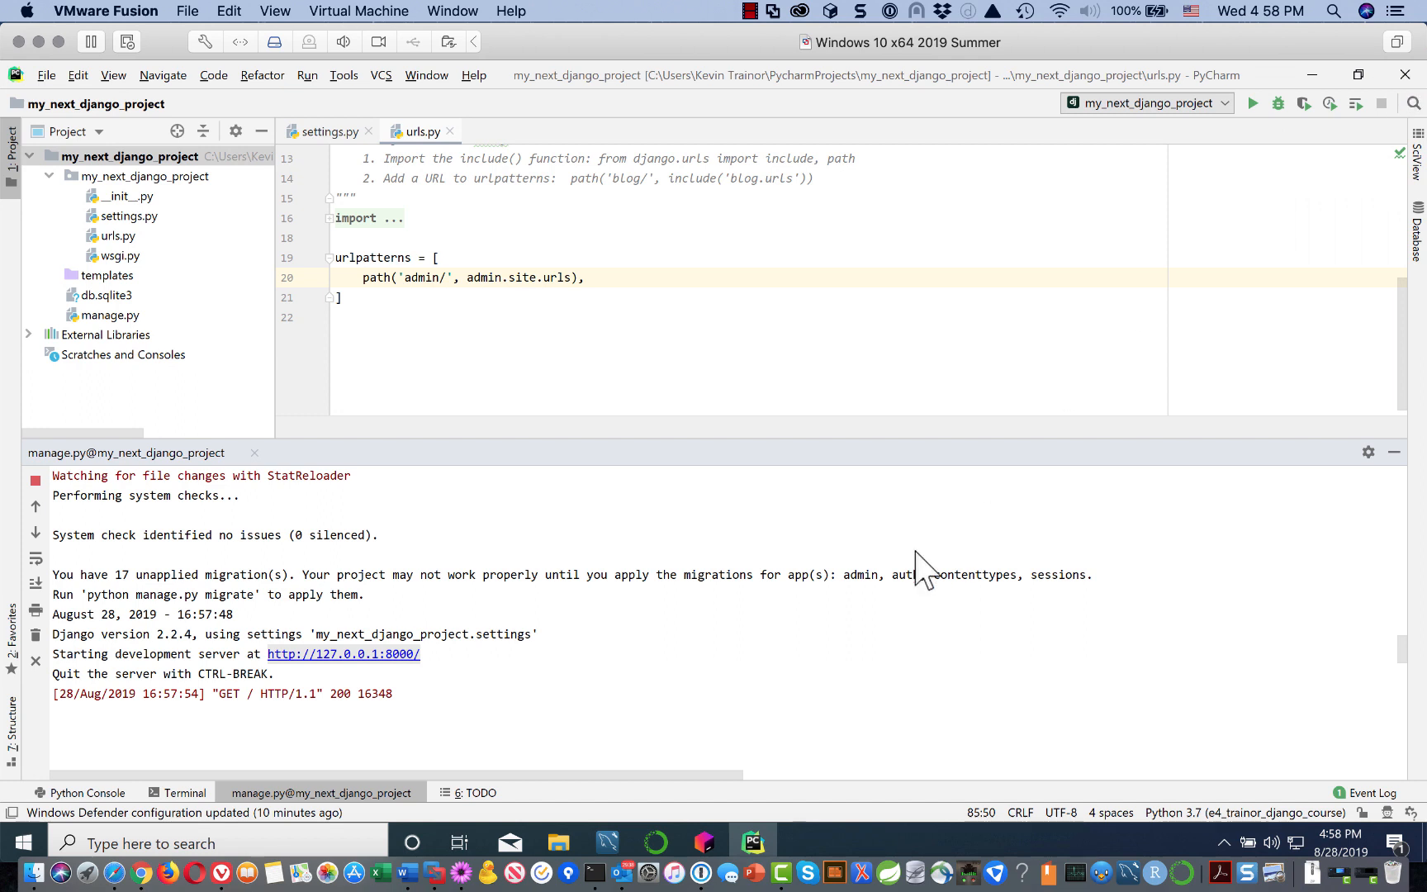
# Step: Stop the development server and close my_next_django_project via File > Close Project
pyautogui.click(35, 481)
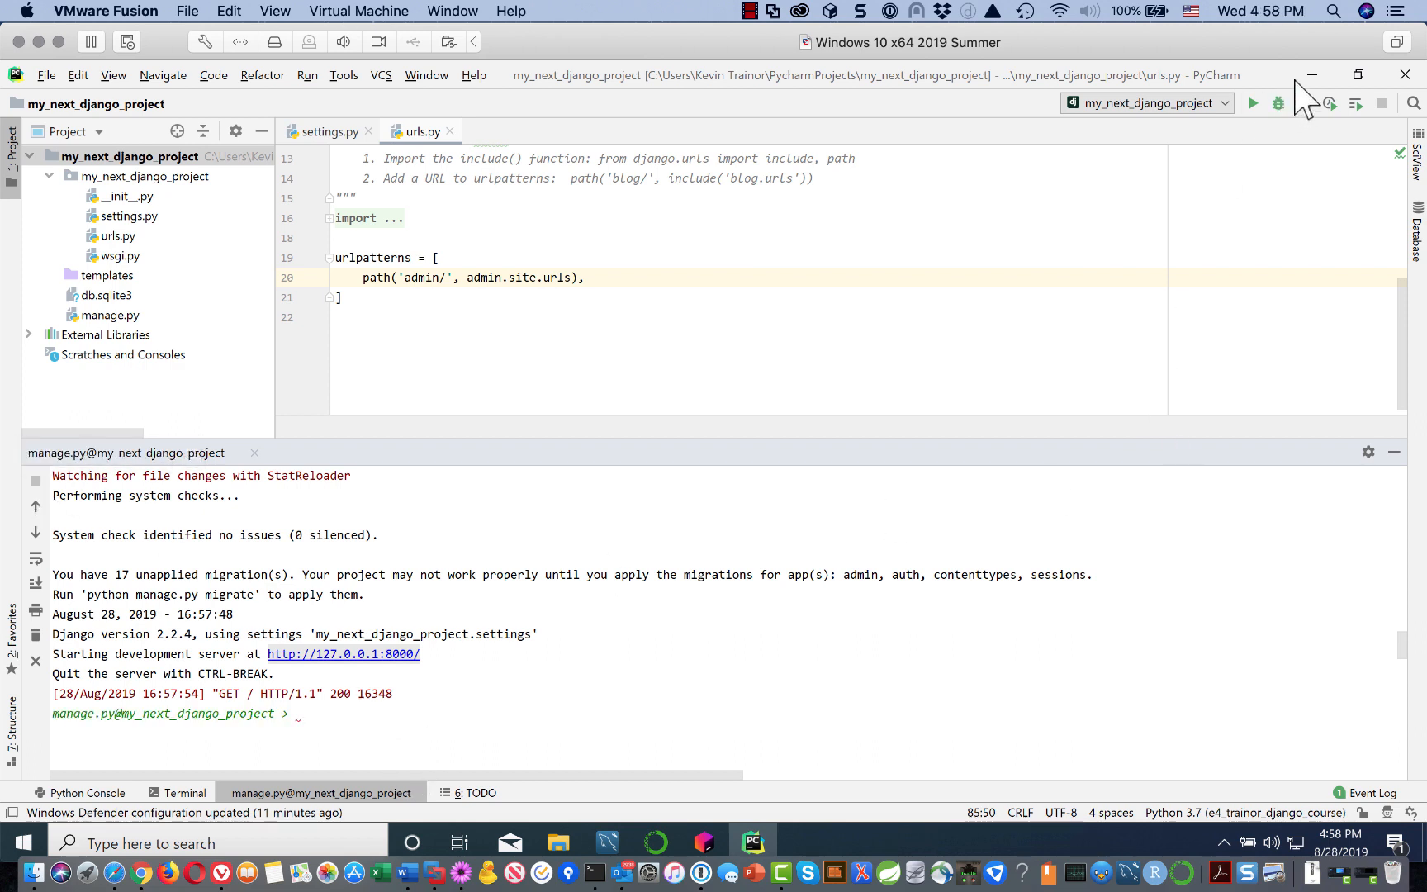
pyautogui.click(183, 10)
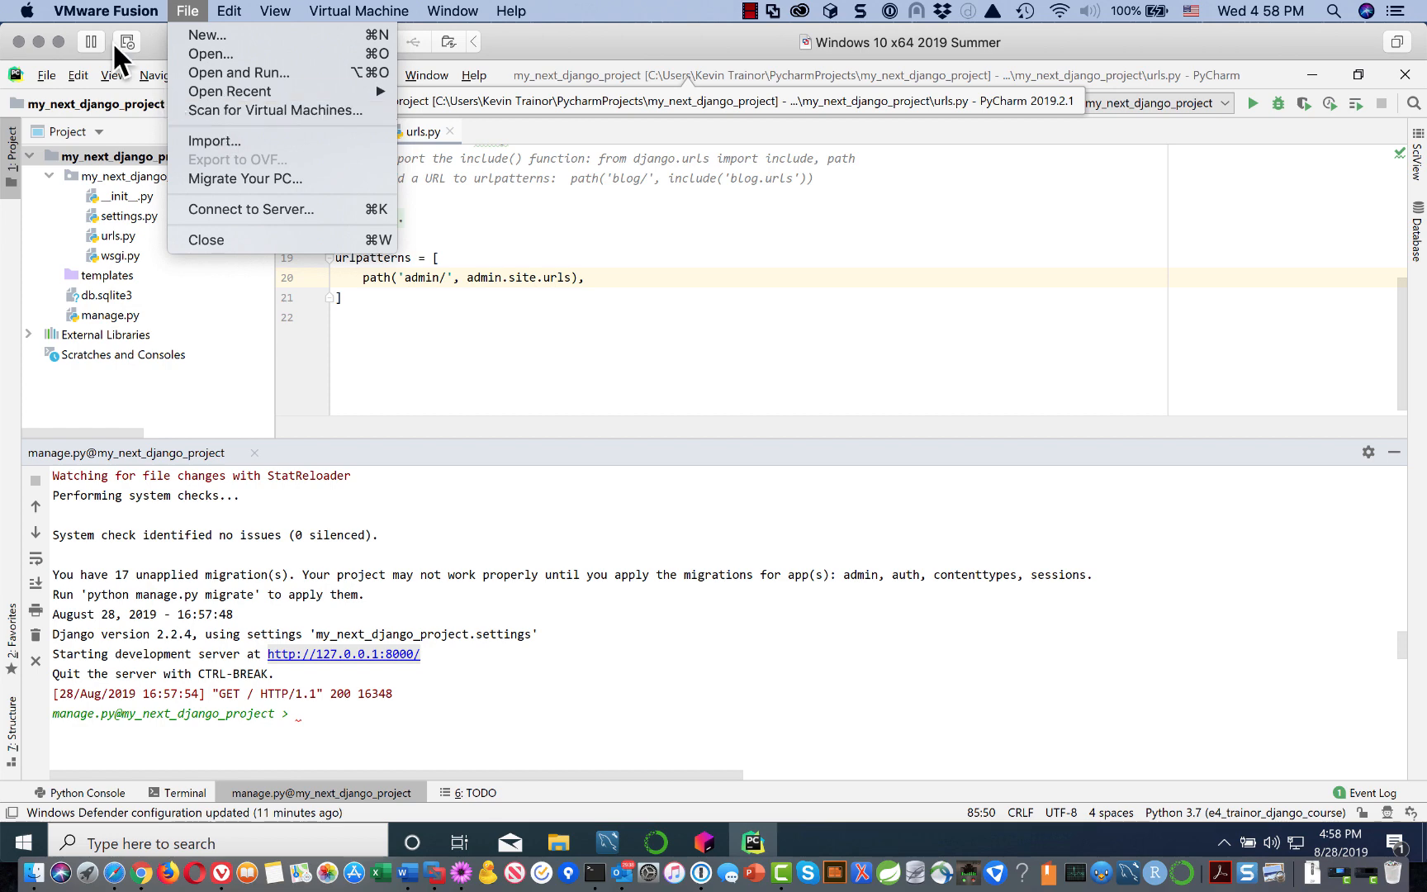
pyautogui.click(524, 45)
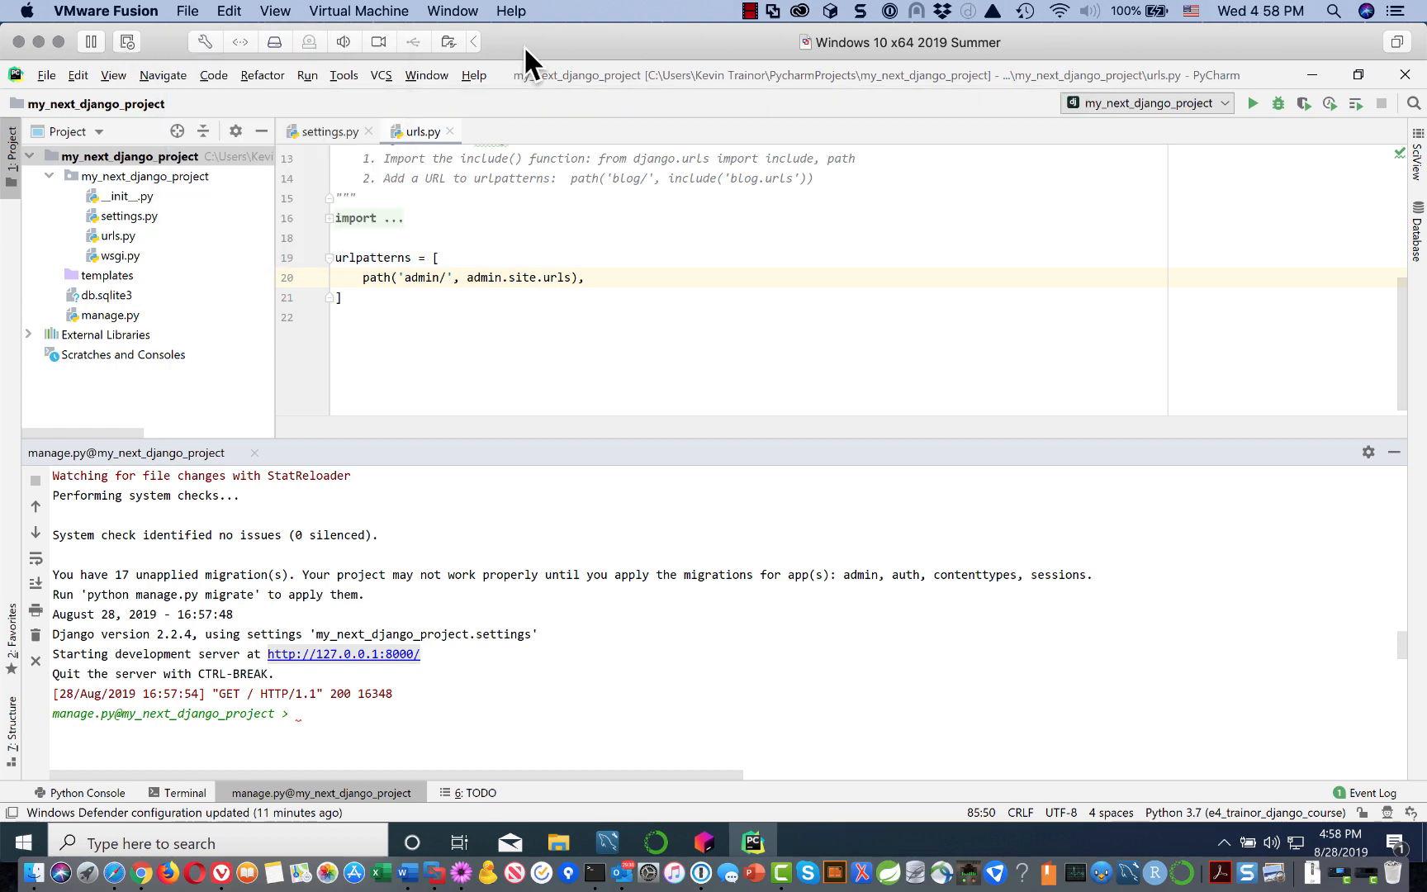
pyautogui.click(46, 76)
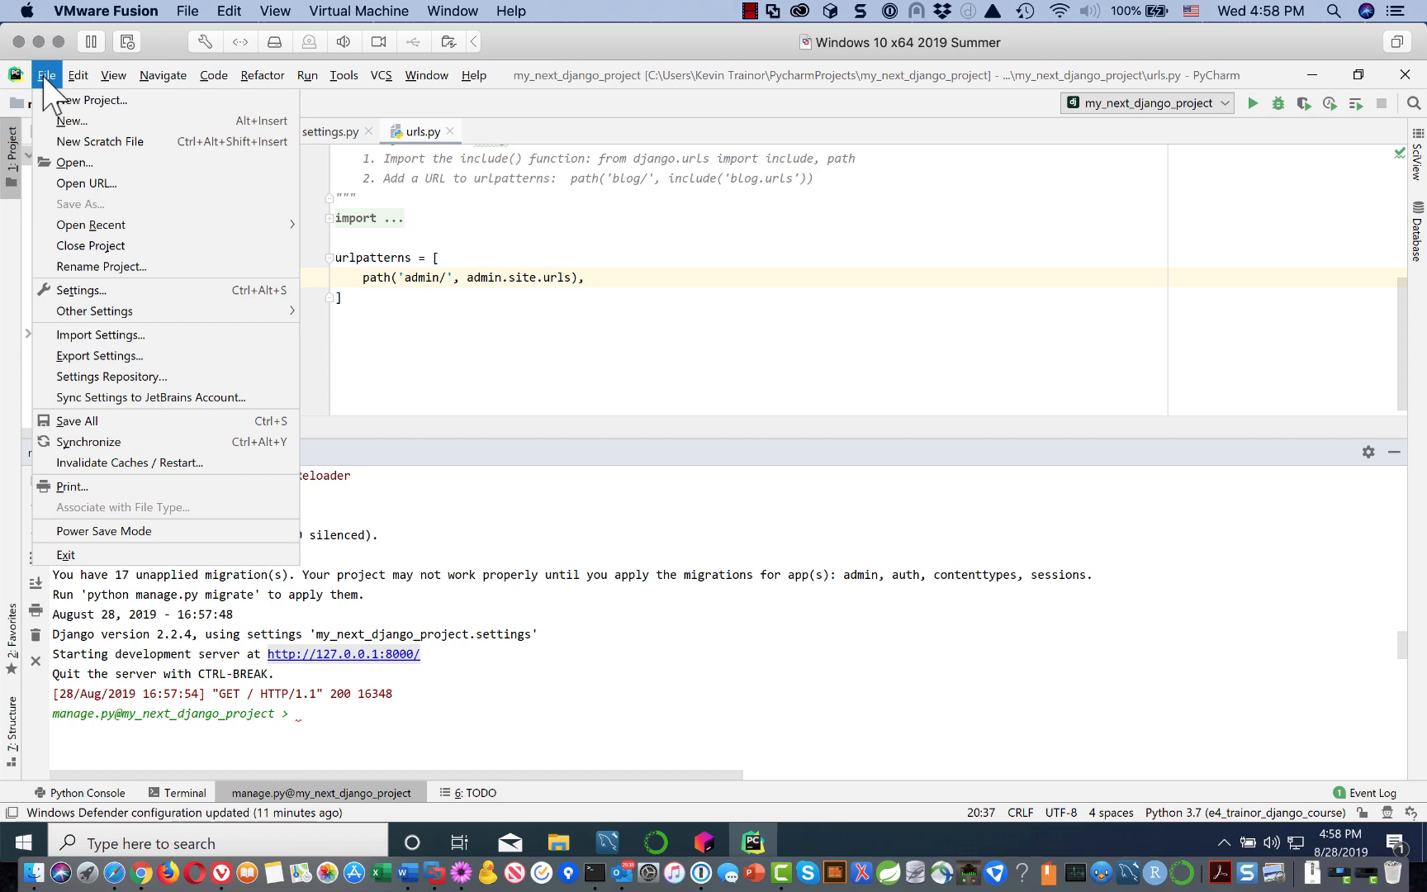
pyautogui.click(102, 242)
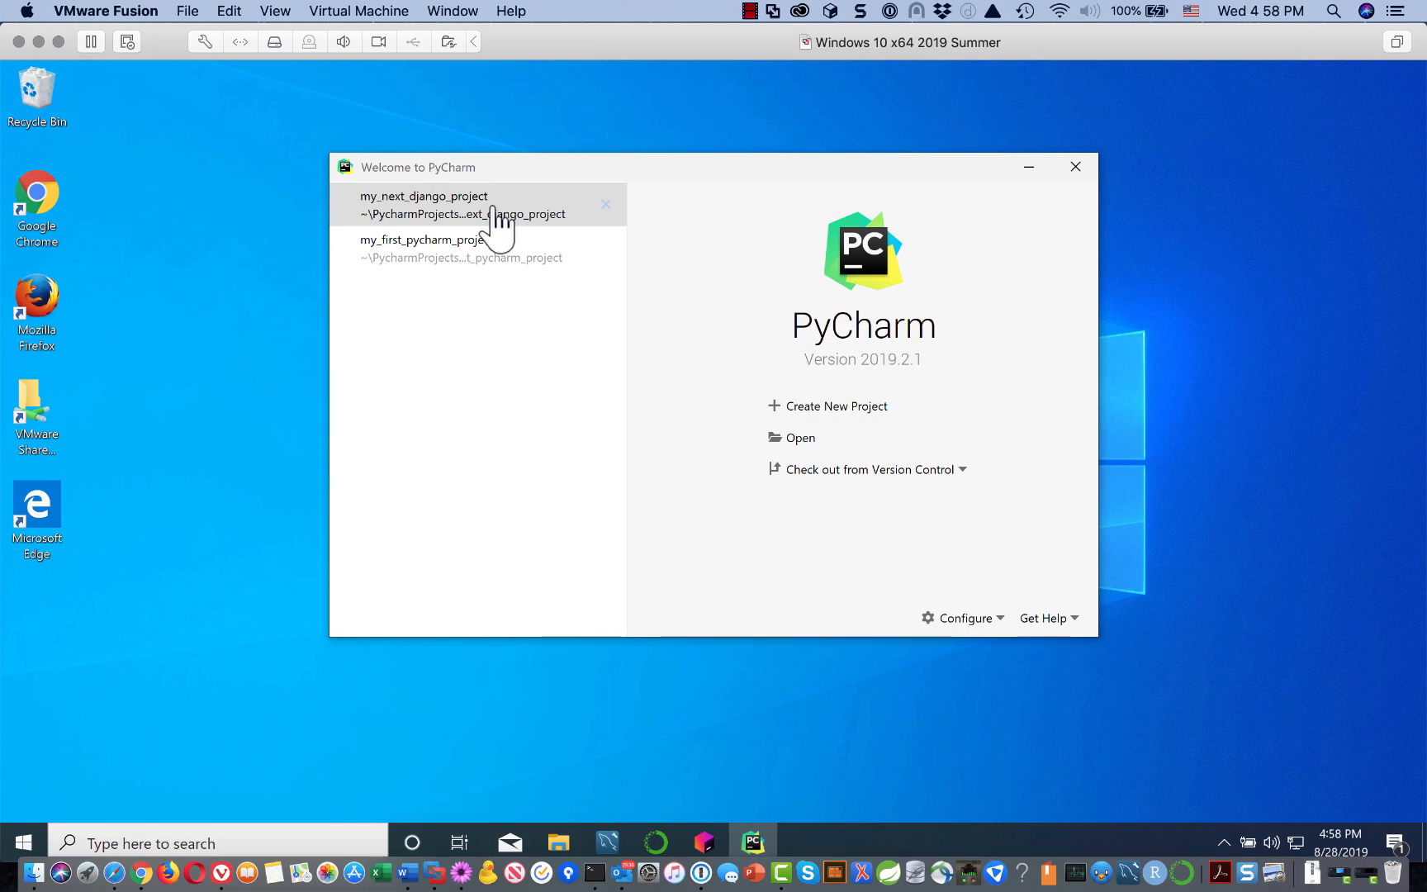
# Step: Close the Welcome to PyCharm window to exit PyCharm, returning to the Windows 10 desktop
pyautogui.click(1072, 165)
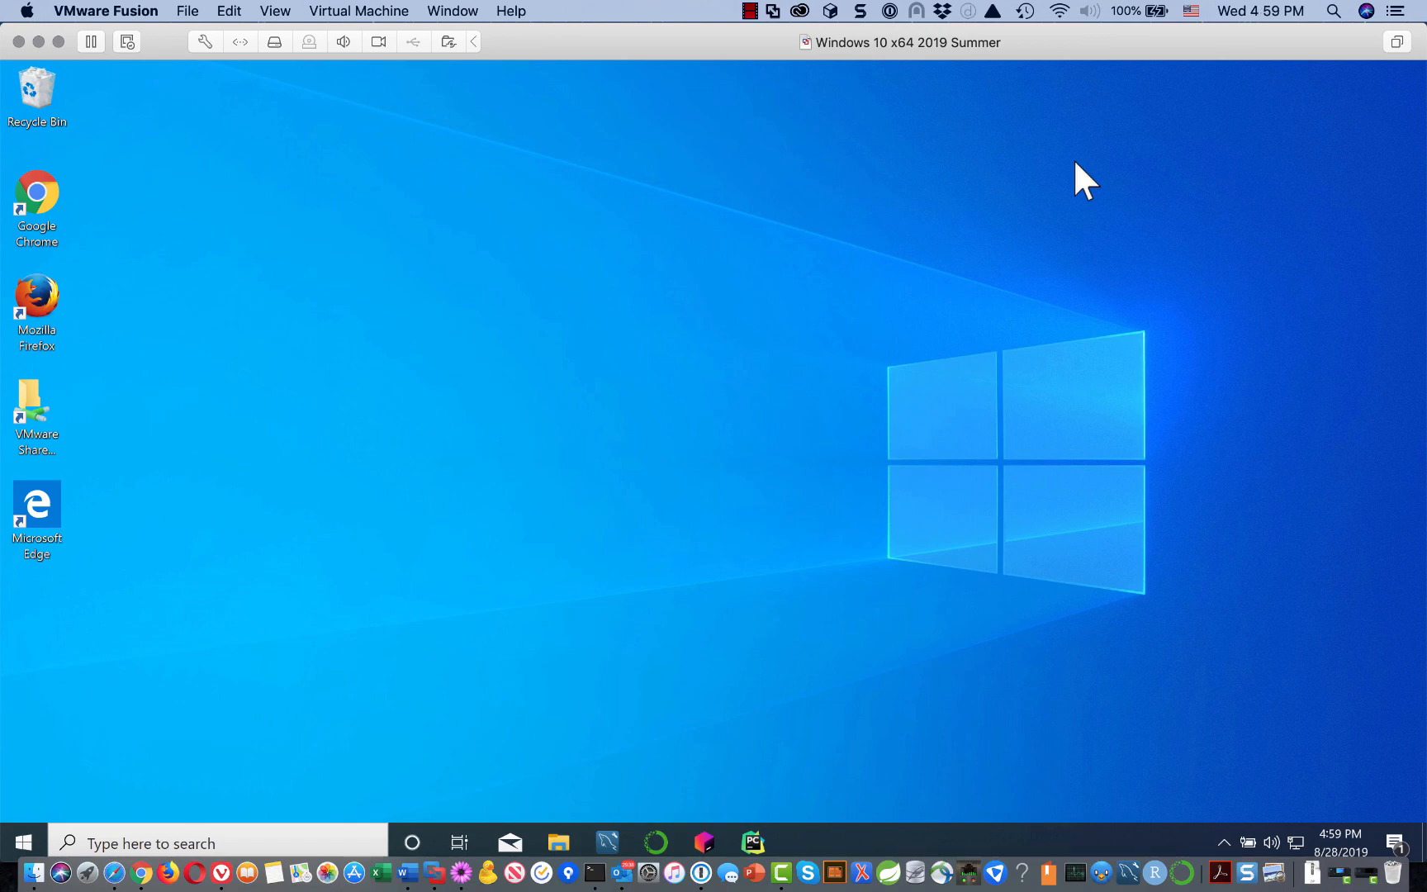
pyautogui.click(750, 11)
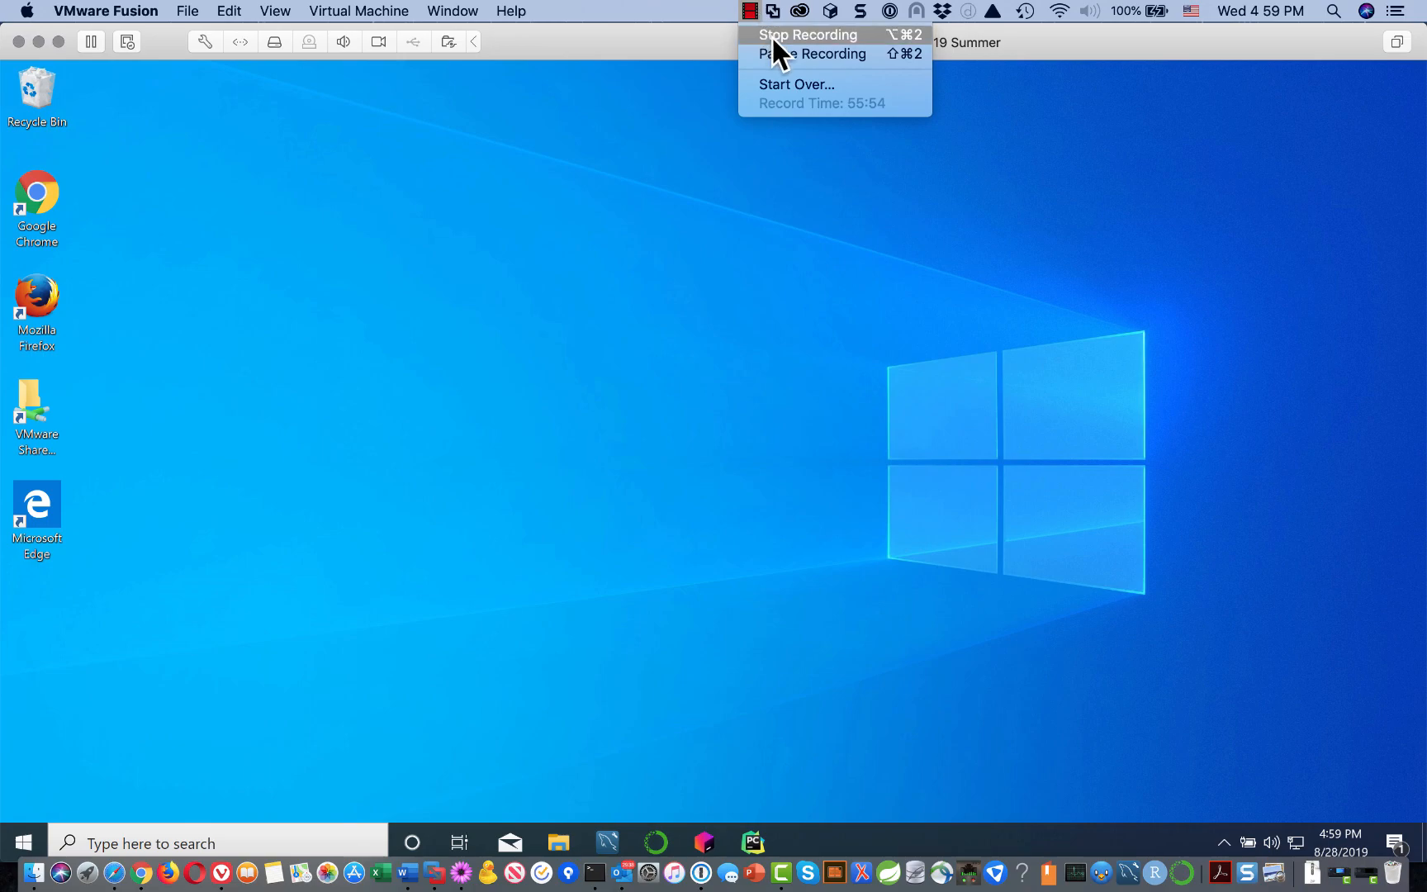